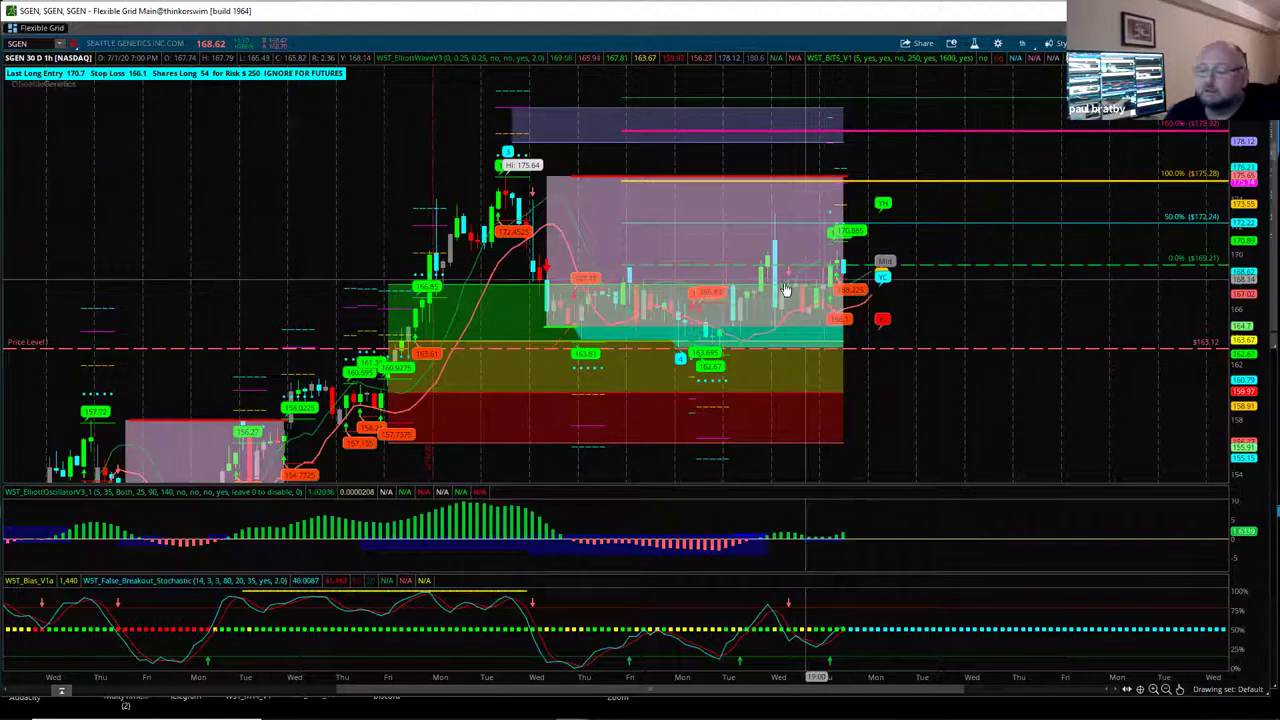
# Restore the chart grid from the SGEN hourly chart and maximize the SGEN 2-year daily chart
pyautogui.moveTo(931, 412); pyautogui.dragTo(959, 426)
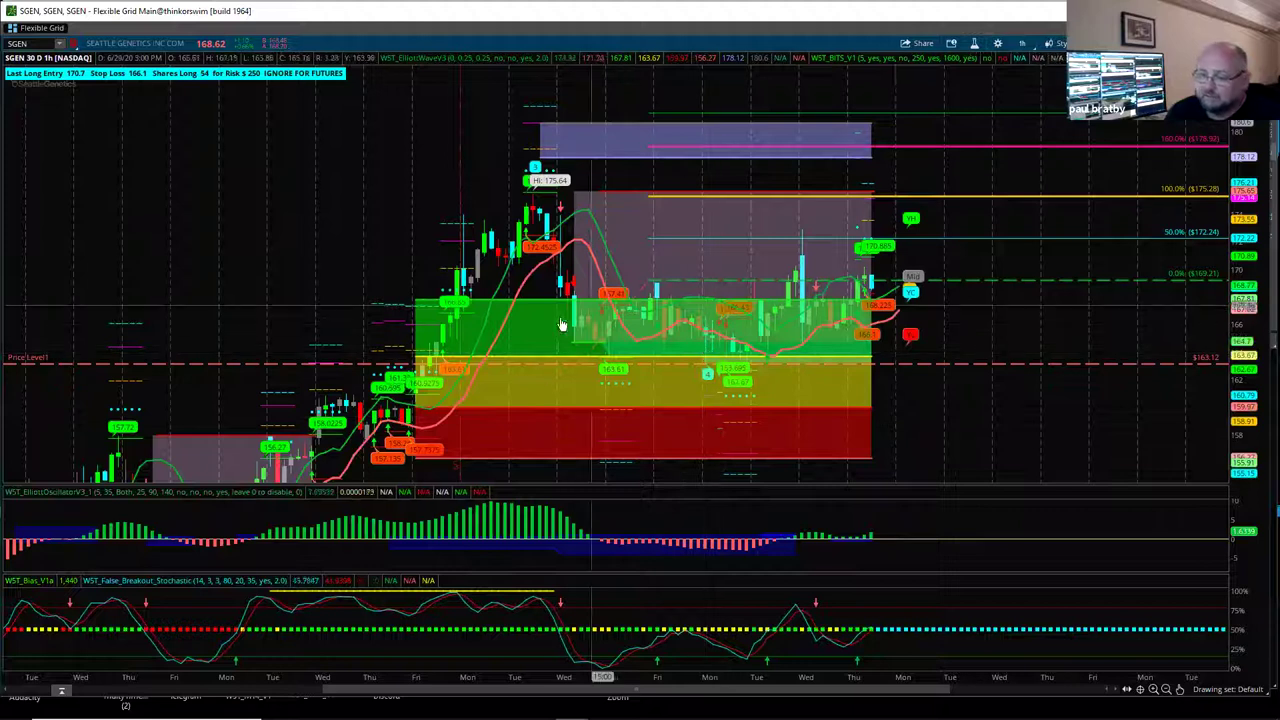
pyautogui.moveTo(899, 617); pyautogui.dragTo(908, 627)
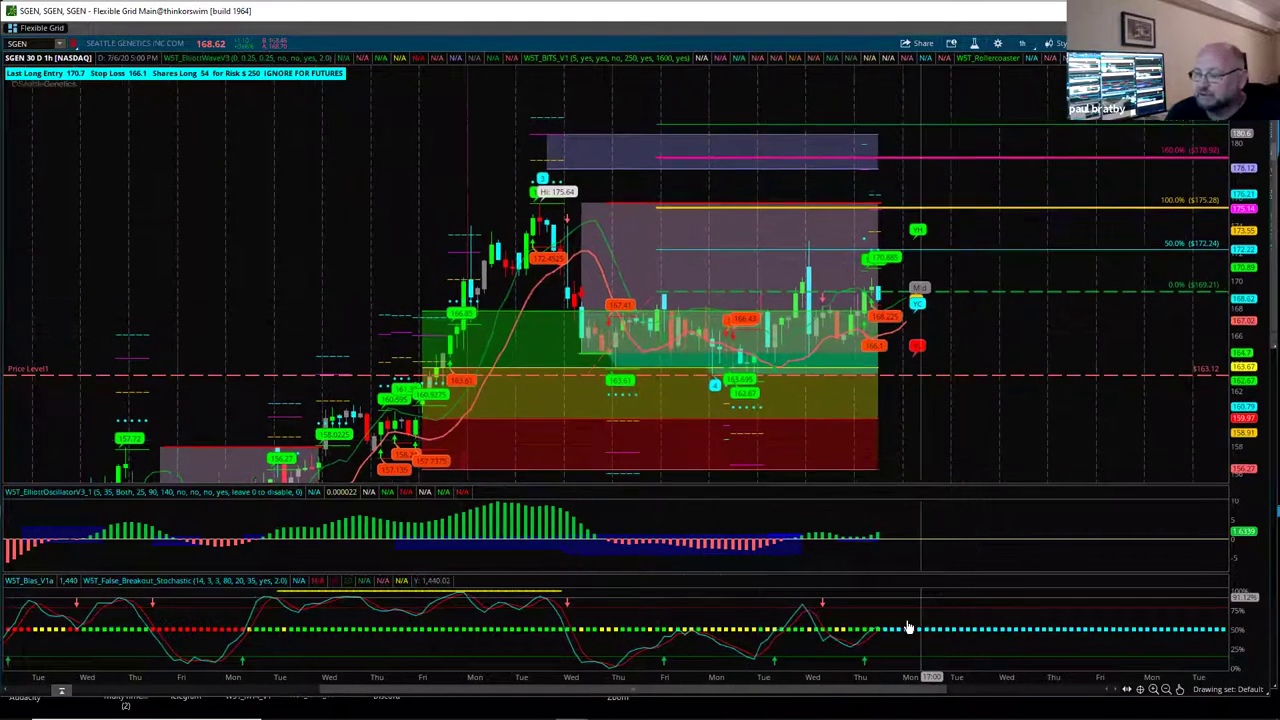
pyautogui.scroll(2, 640, 338)
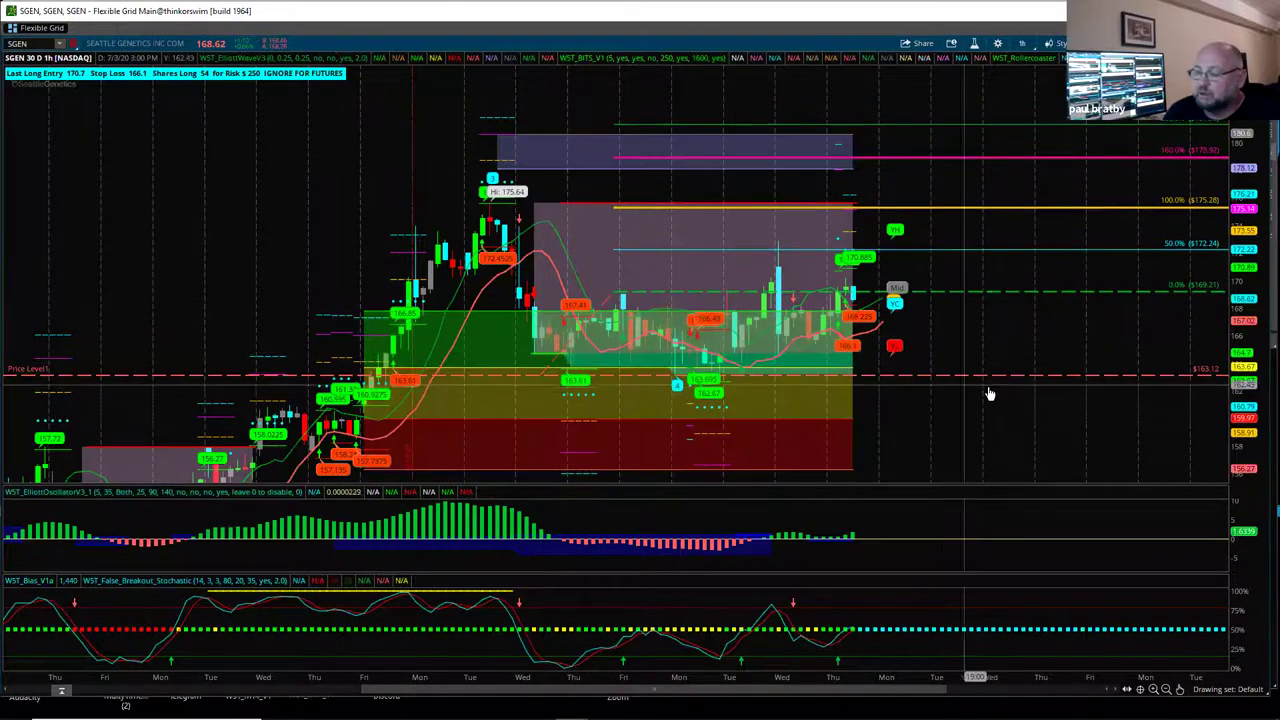
pyautogui.scroll(-2, 960, 414)
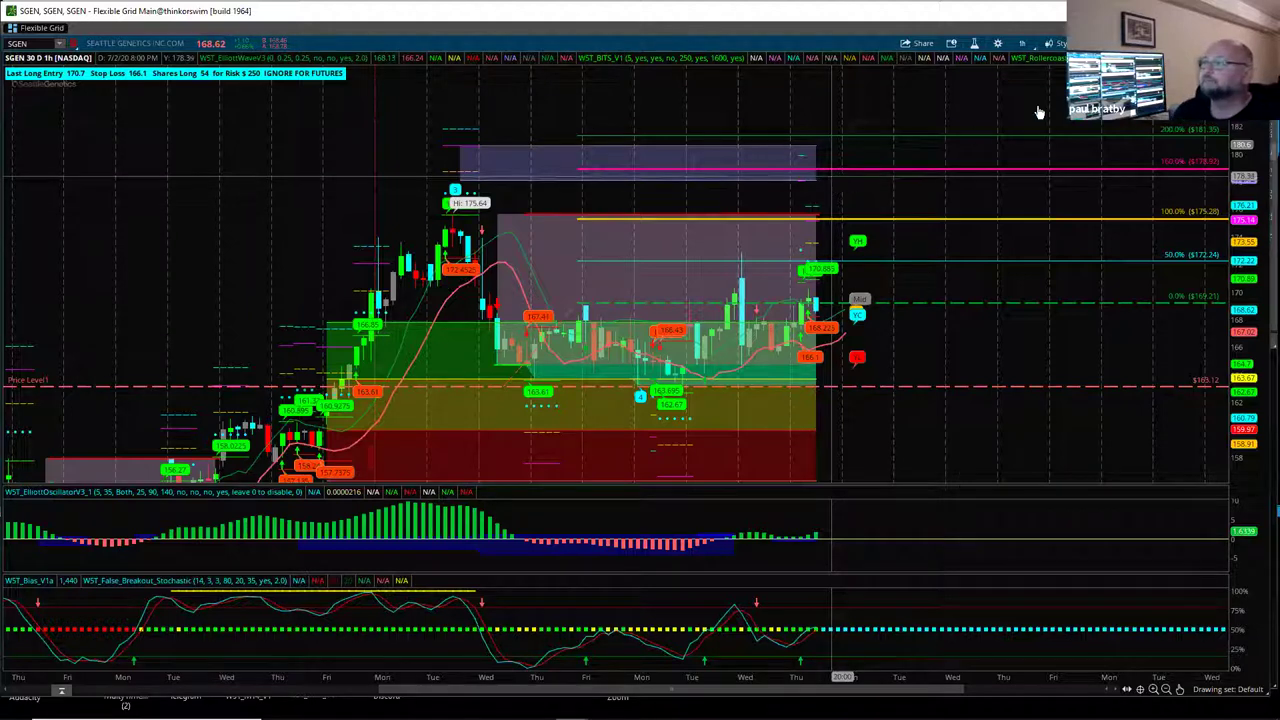
pyautogui.click(1262, 43)
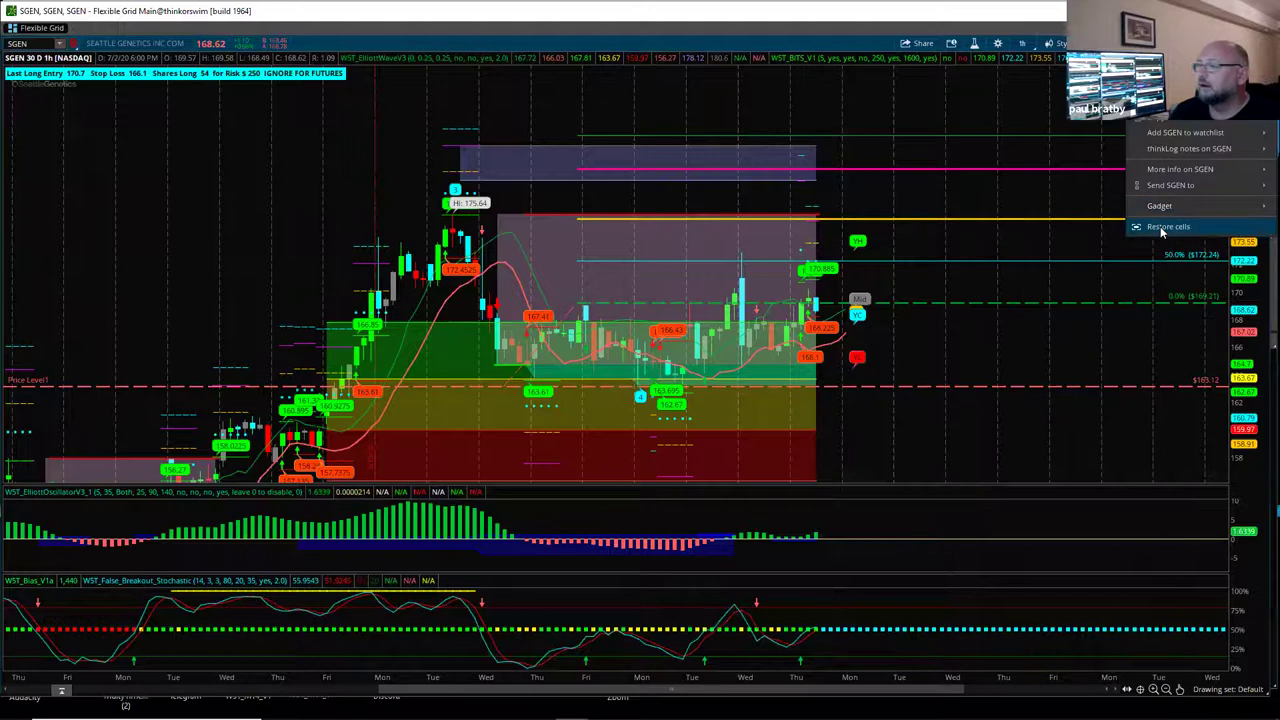
pyautogui.click(1170, 197)
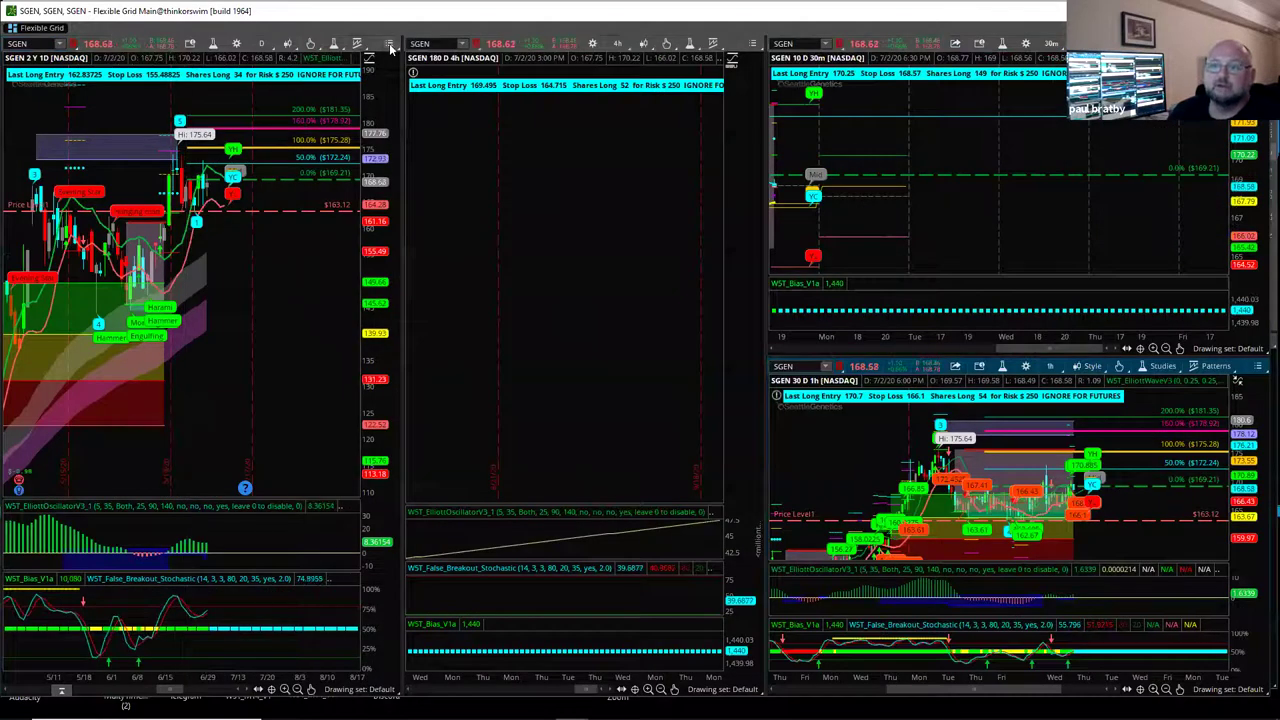
pyautogui.click(389, 43)
pyautogui.click(362, 226)
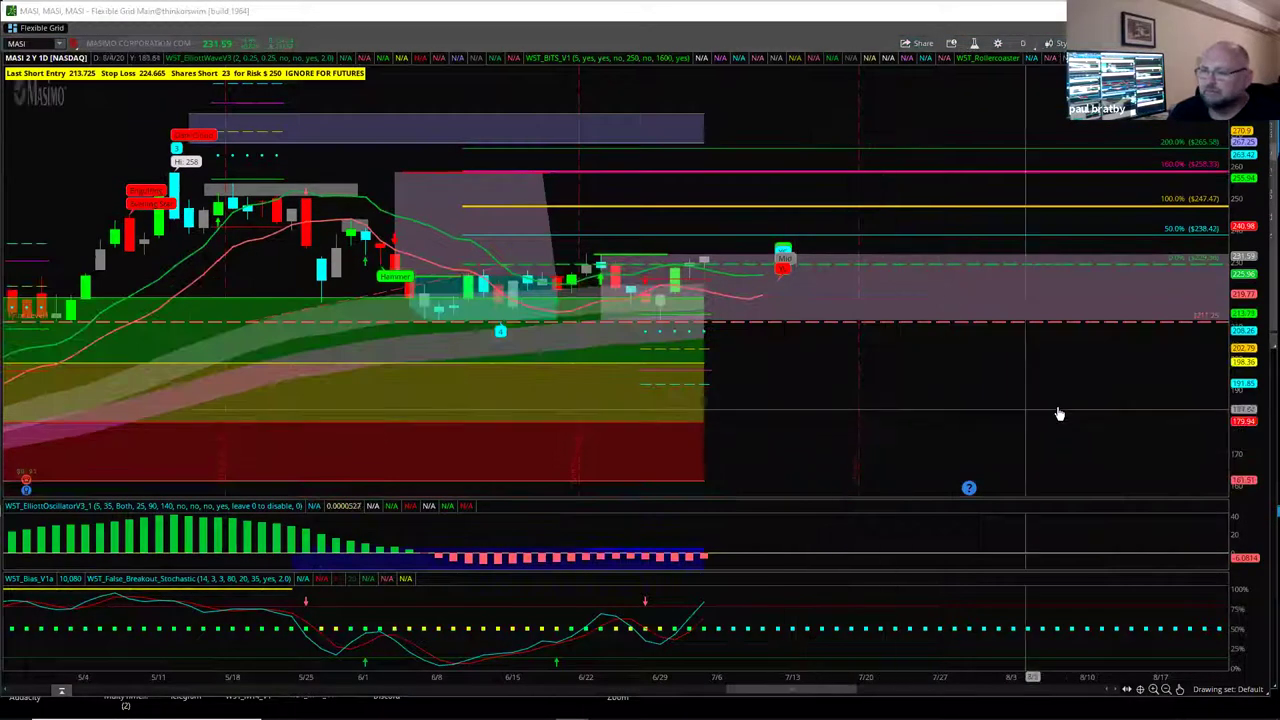
# Enlarge the Elliott oscillator pane beneath the MASI daily chart and rescale the chart to examine its recent price action
pyautogui.moveTo(831, 477); pyautogui.dragTo(891, 453)
pyautogui.moveTo(678, 679); pyautogui.dragTo(738, 474)
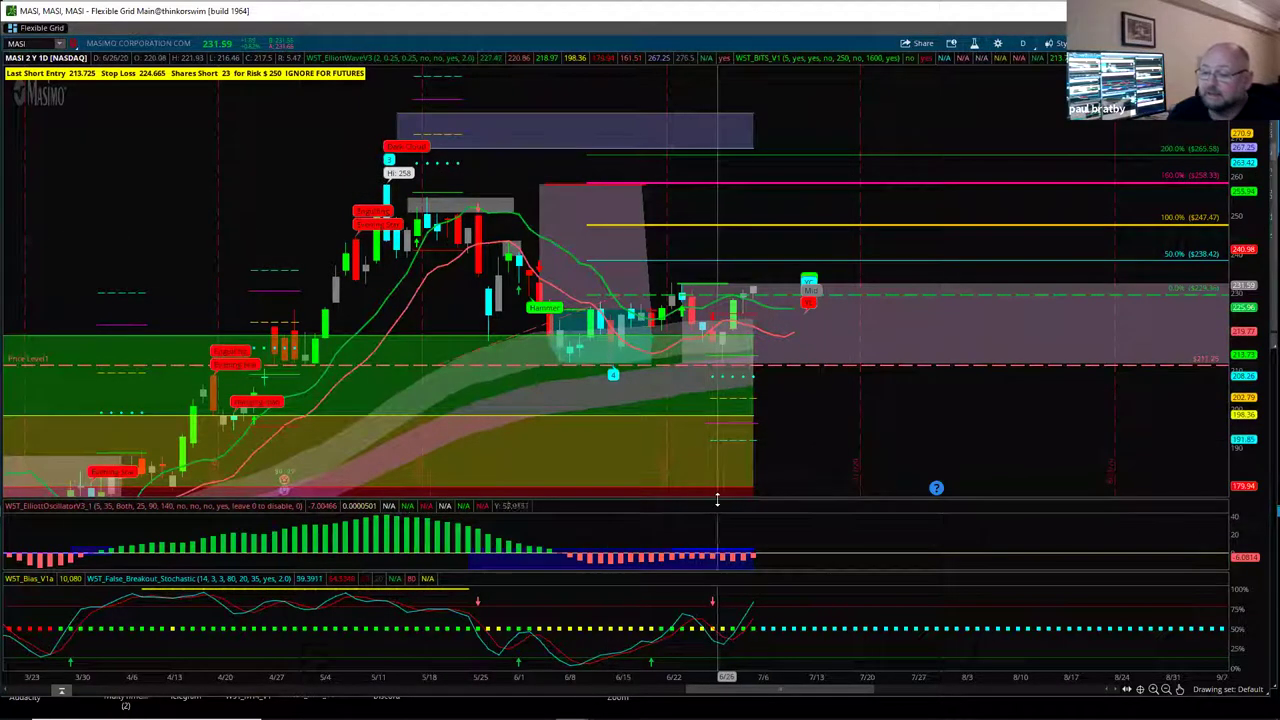
pyautogui.moveTo(716, 499); pyautogui.dragTo(600, 452)
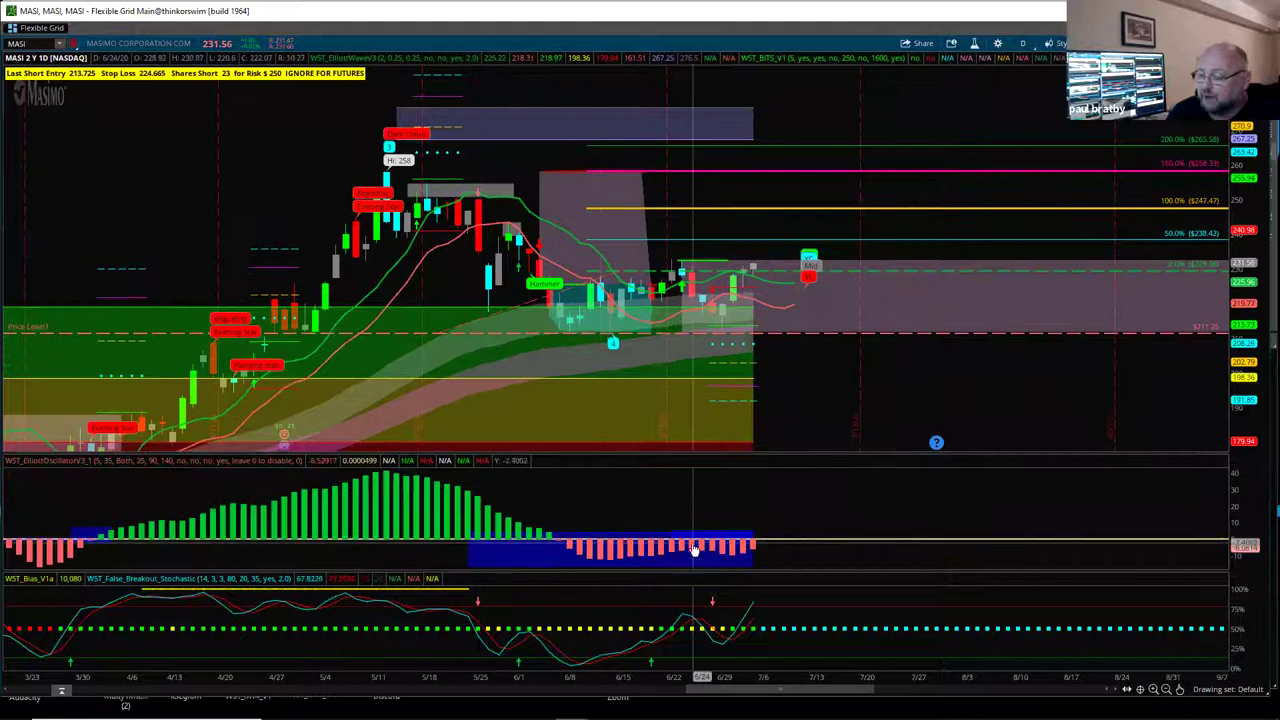
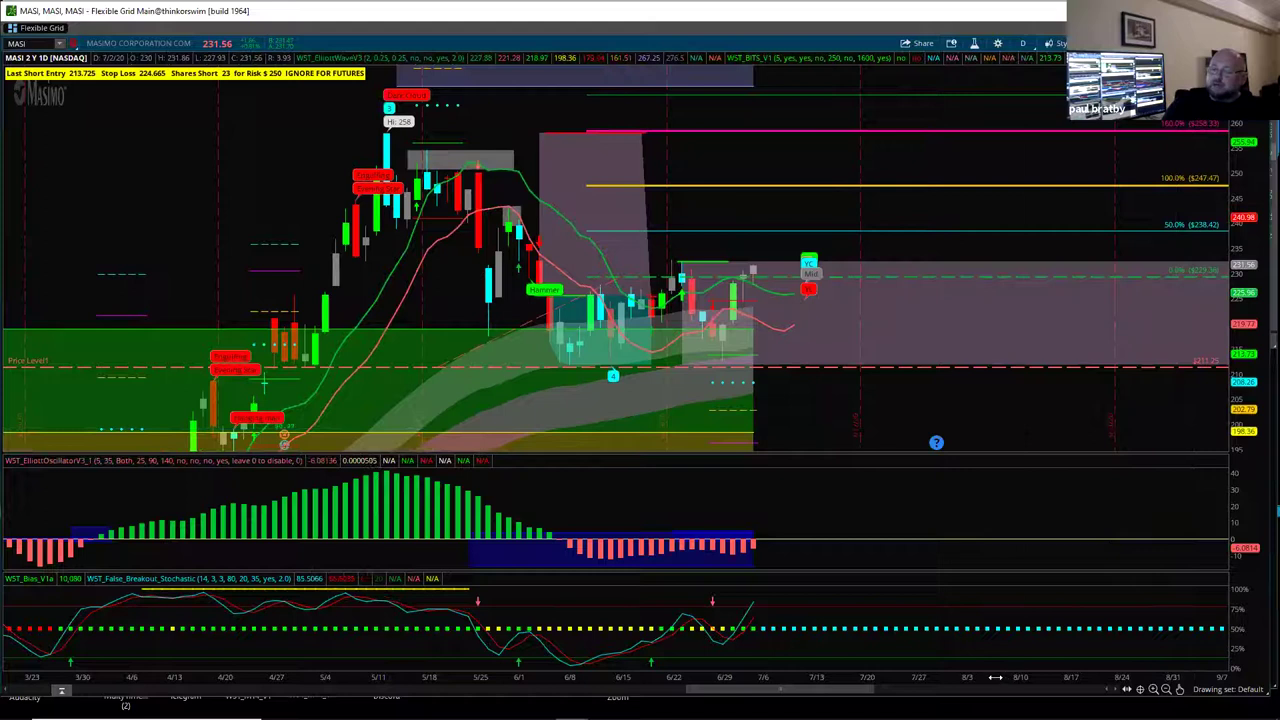
pyautogui.moveTo(623, 423); pyautogui.dragTo(842, 191)
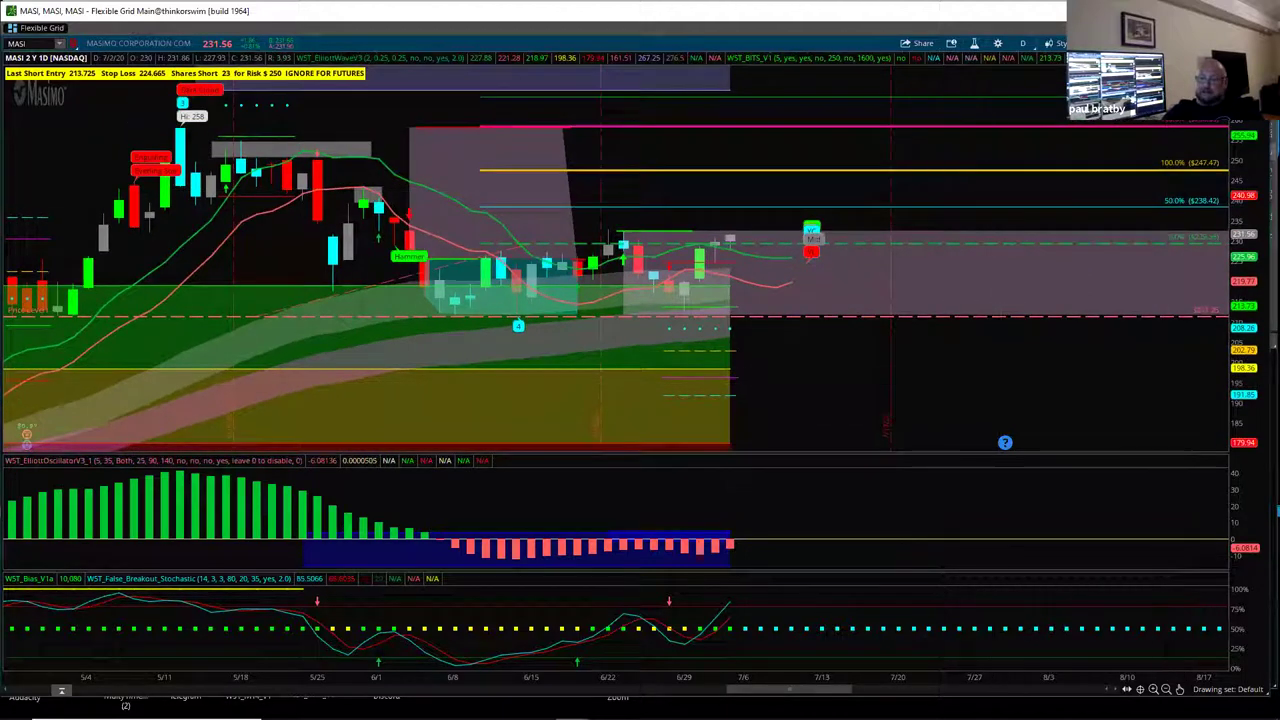
pyautogui.moveTo(634, 678); pyautogui.dragTo(689, 690)
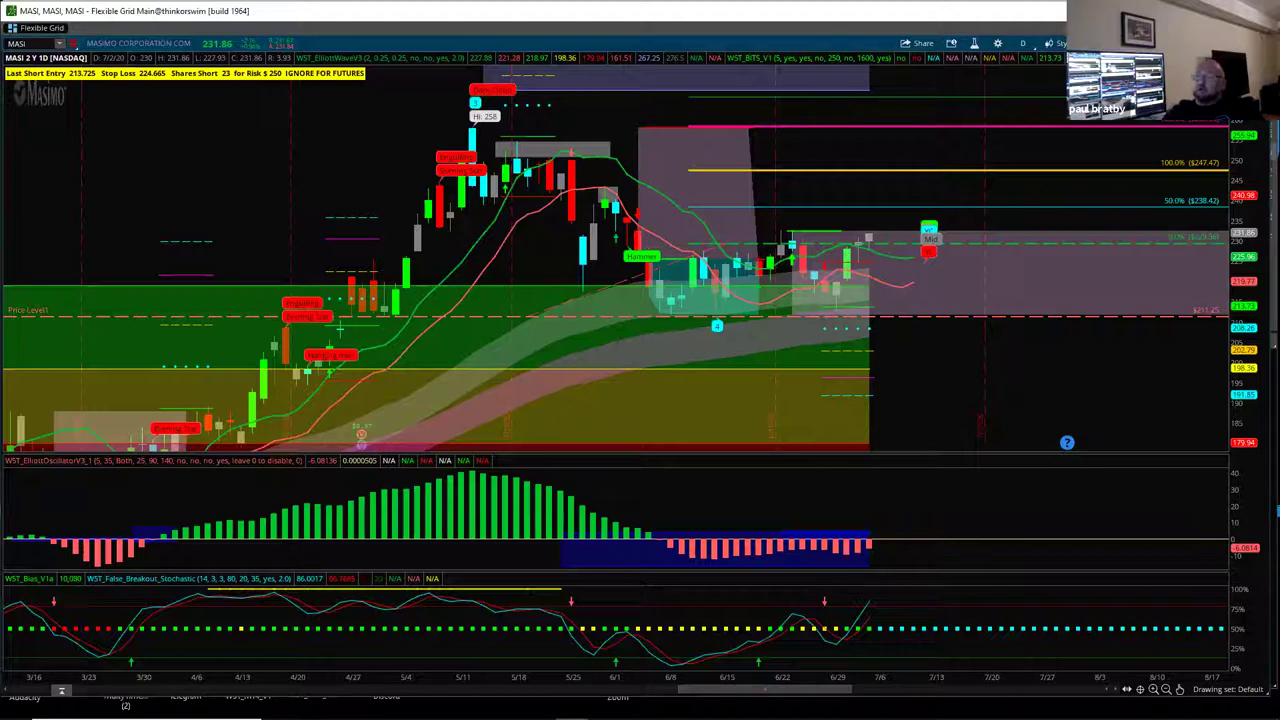
pyautogui.moveTo(876, 263); pyautogui.dragTo(840, 130)
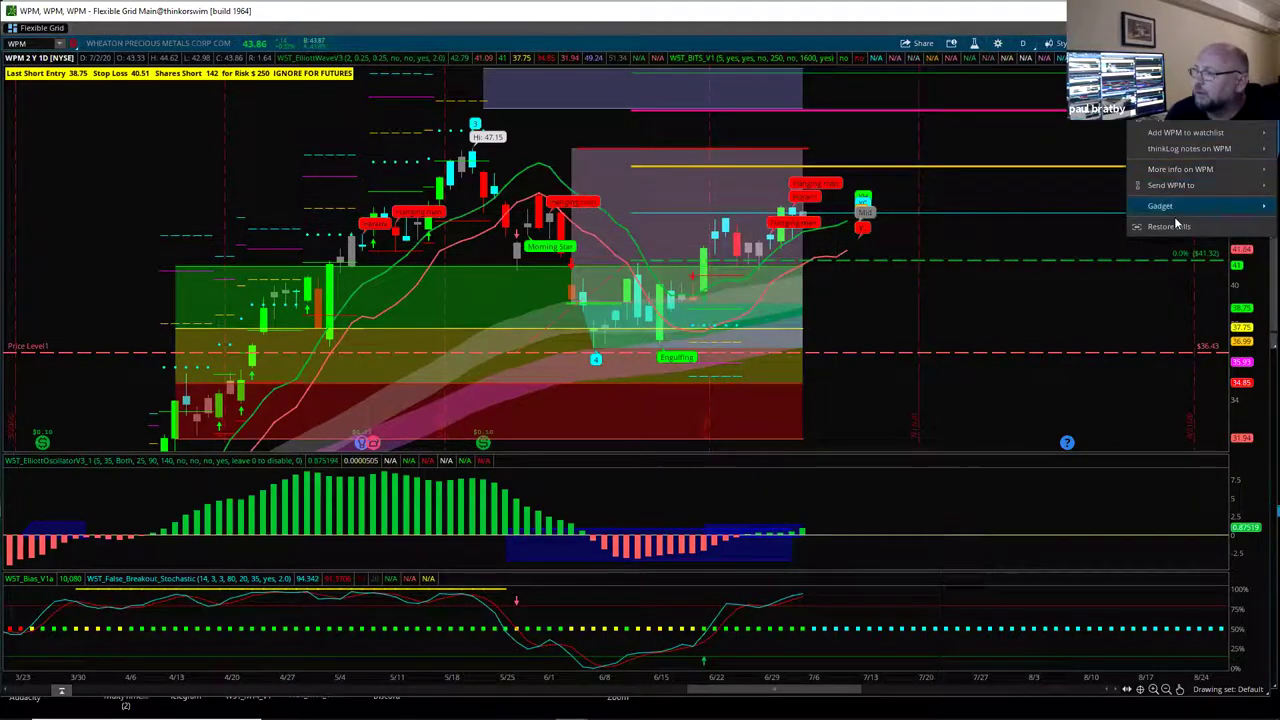
# Restore the chart grid and maximize the WPM 30-day hourly chart
pyautogui.click(1166, 226)
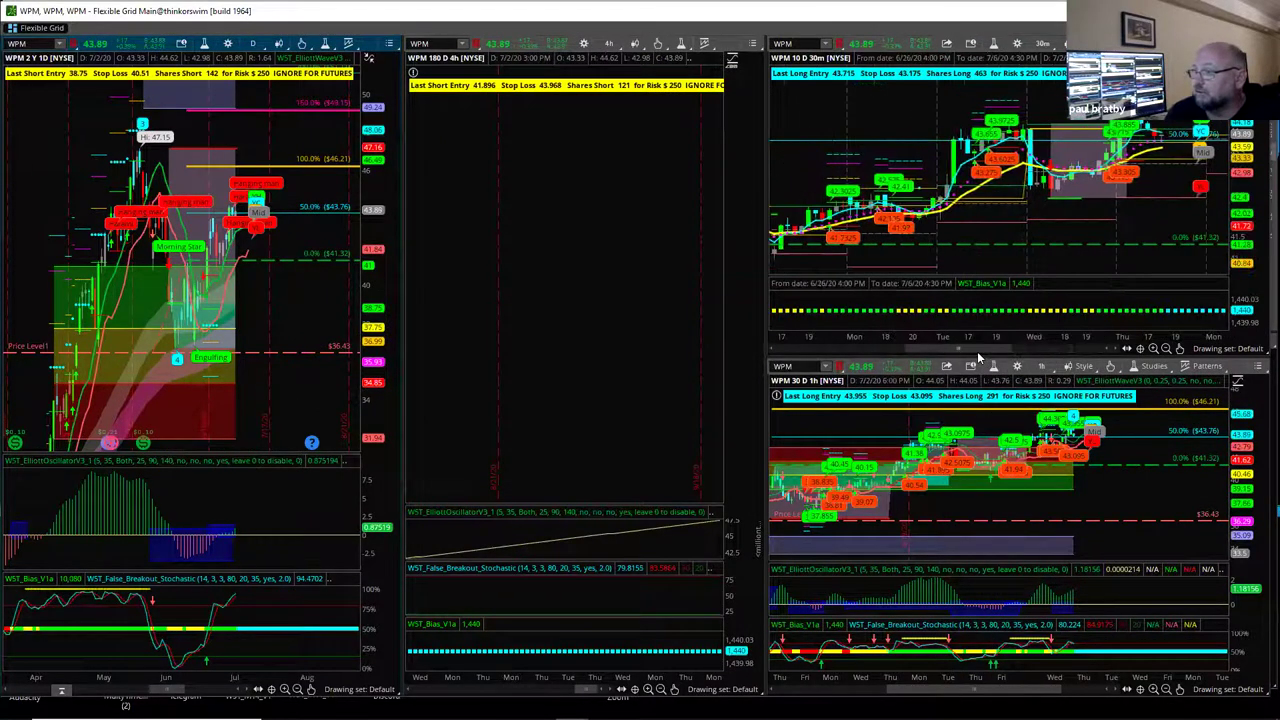
pyautogui.click(1262, 366)
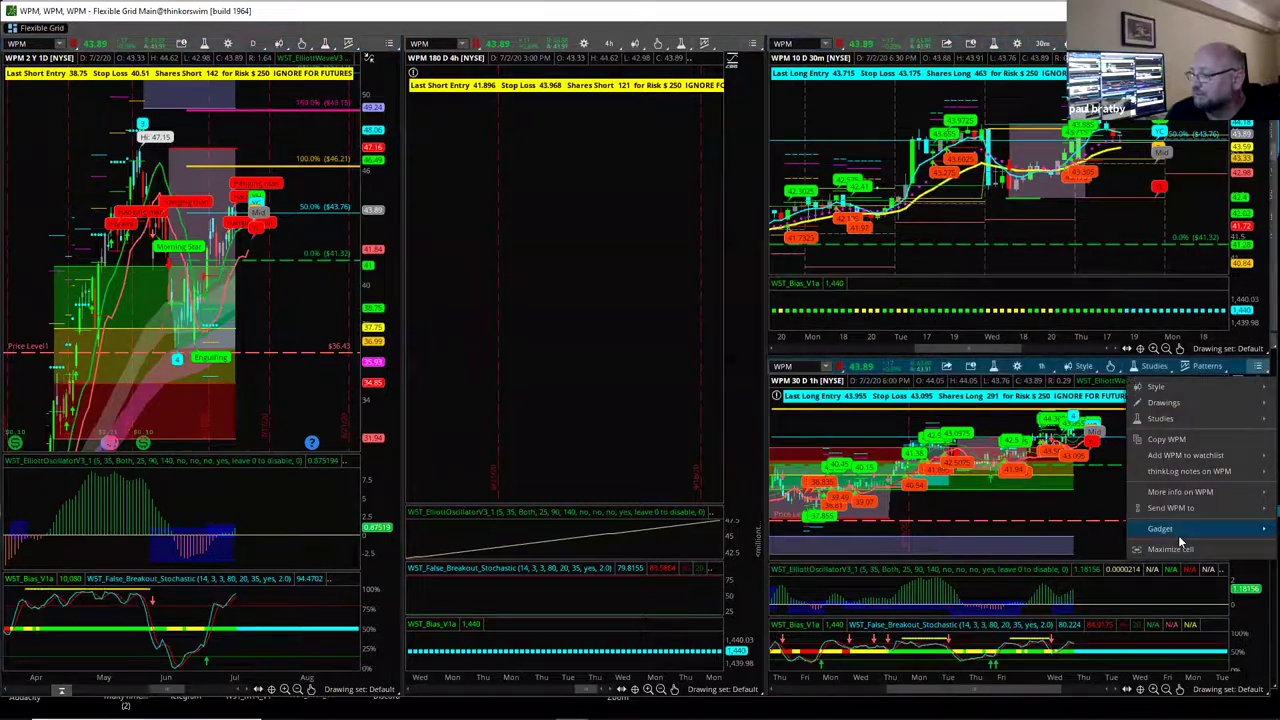
pyautogui.click(1183, 545)
pyautogui.moveTo(780, 677); pyautogui.dragTo(965, 677)
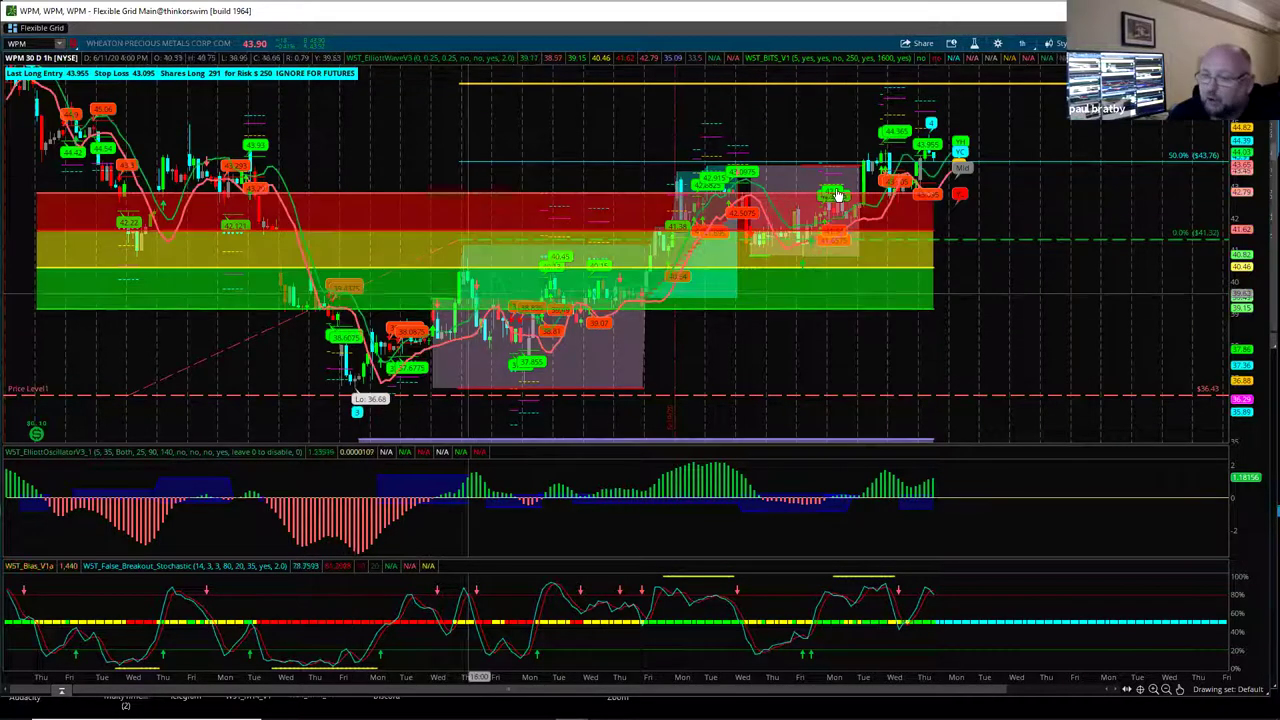
# Set the start bar of the WST_ElliottWaveV3 study to 81 on the WPM hourly chart
pyautogui.click(974, 44)
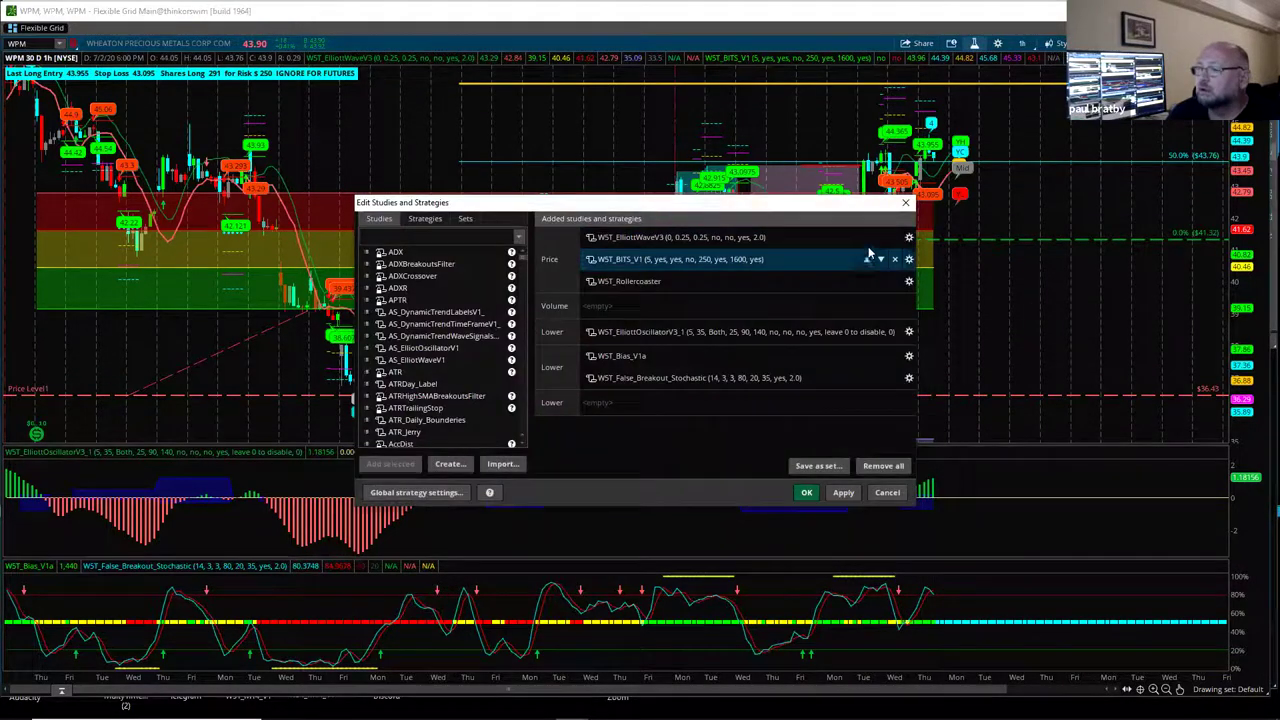
pyautogui.doubleClick(690, 237)
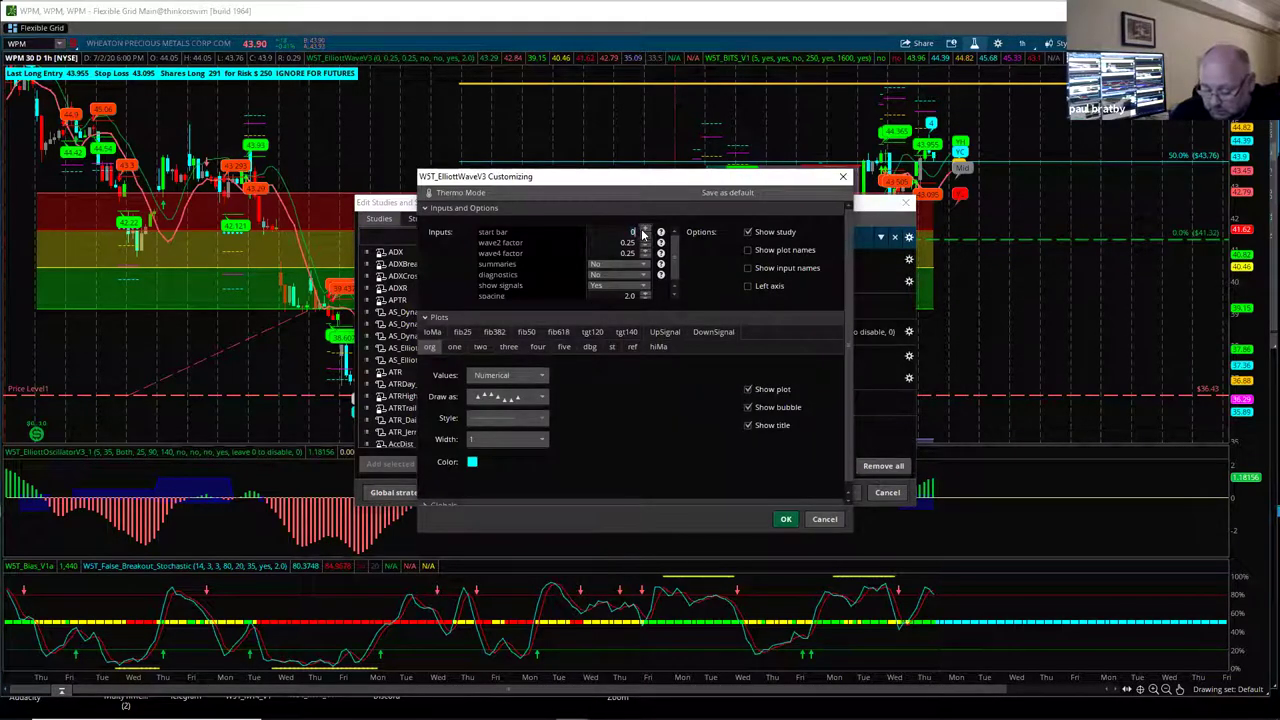
pyautogui.click(786, 519)
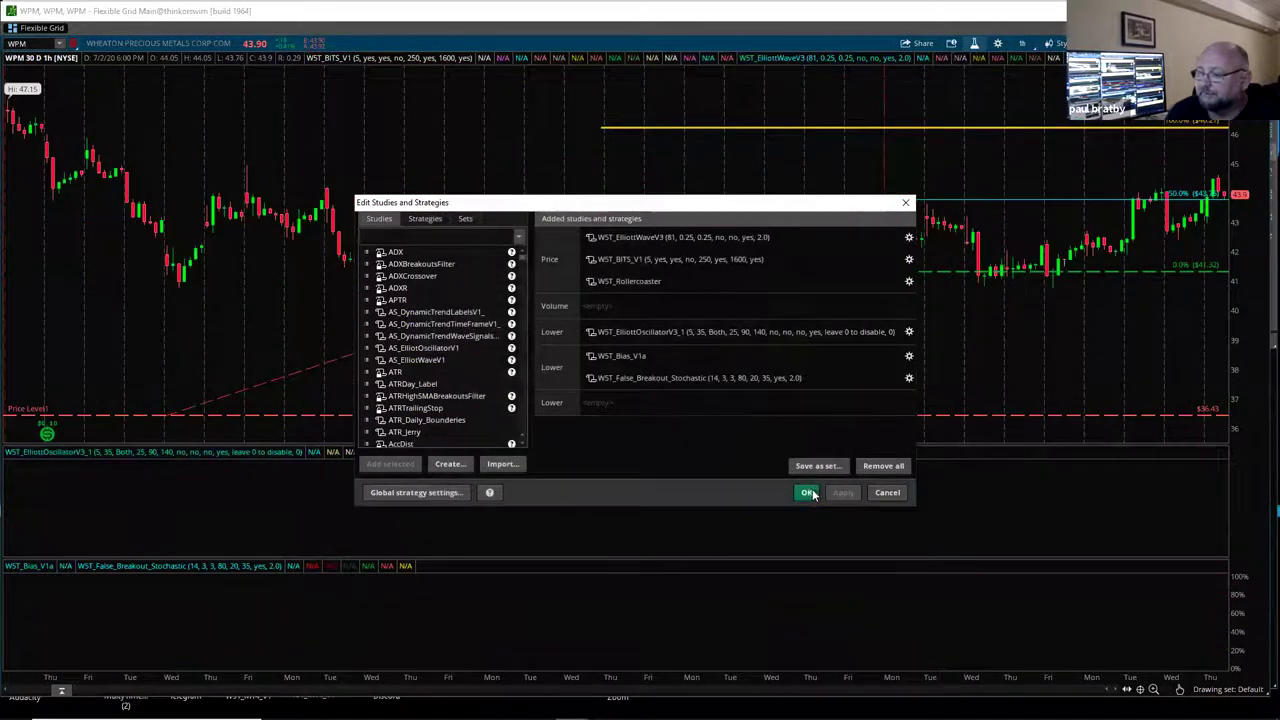
pyautogui.click(814, 489)
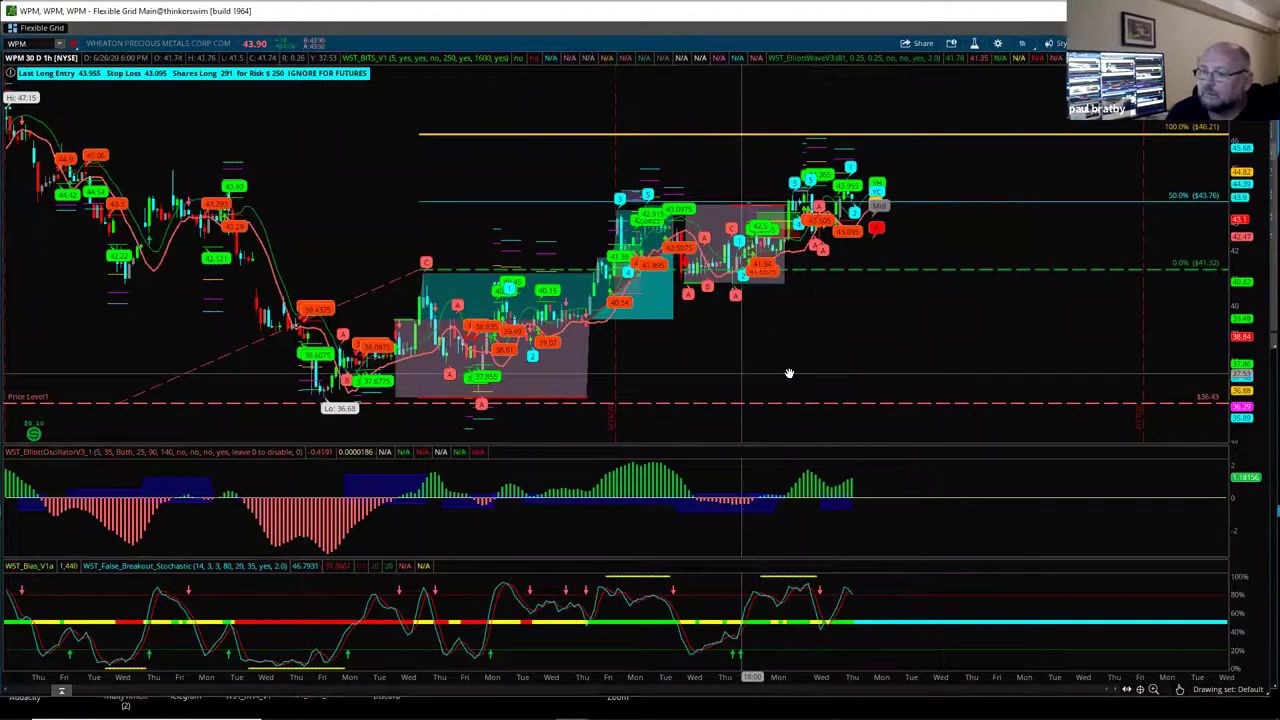
# Examine the relabelled waves on the WPM hourly chart and switch it to the 10-day, 30-minute time frame
pyautogui.moveTo(884, 677); pyautogui.dragTo(883, 368)
pyautogui.scroll(3, 883, 368)
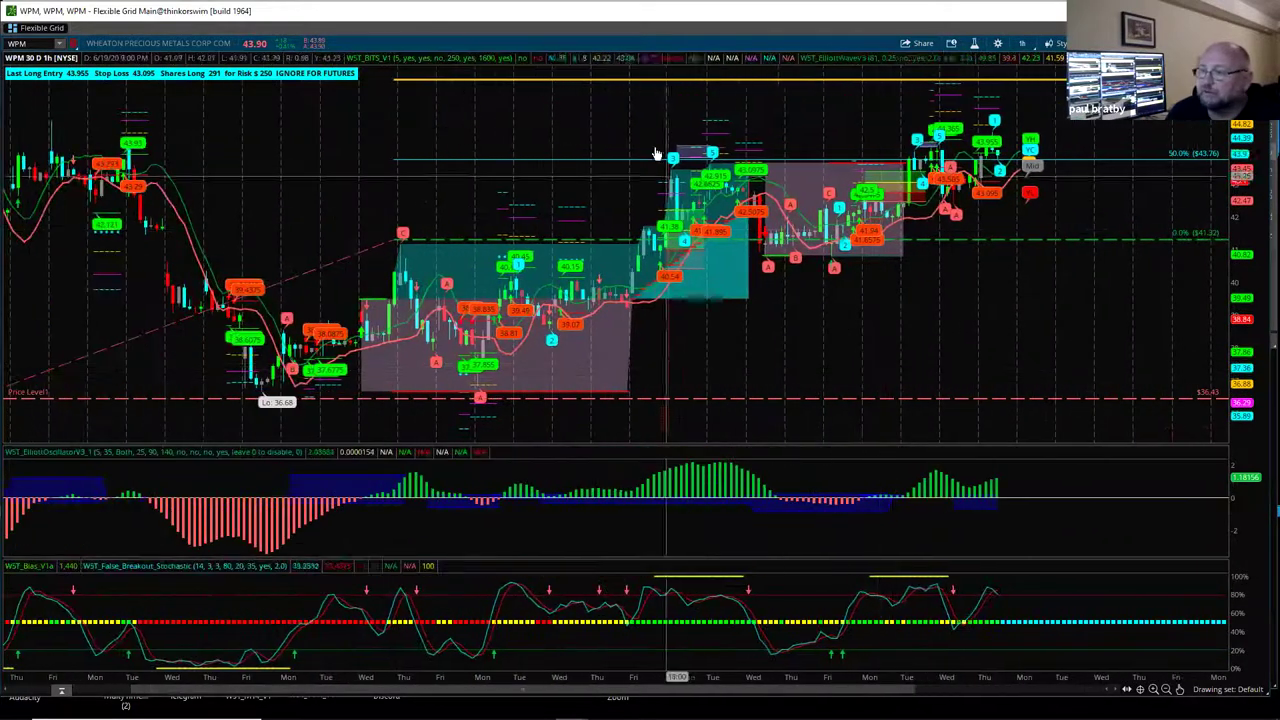
pyautogui.moveTo(800, 677); pyautogui.dragTo(400, 220)
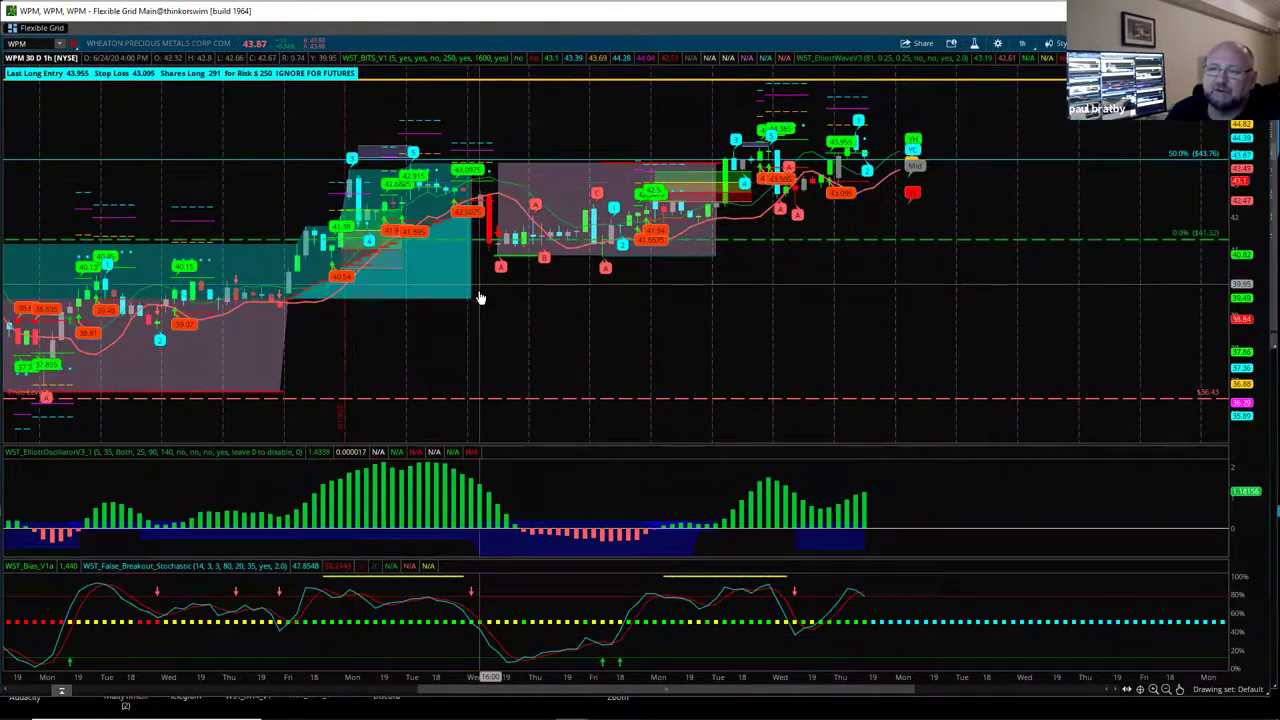
pyautogui.scroll(2, 480, 290)
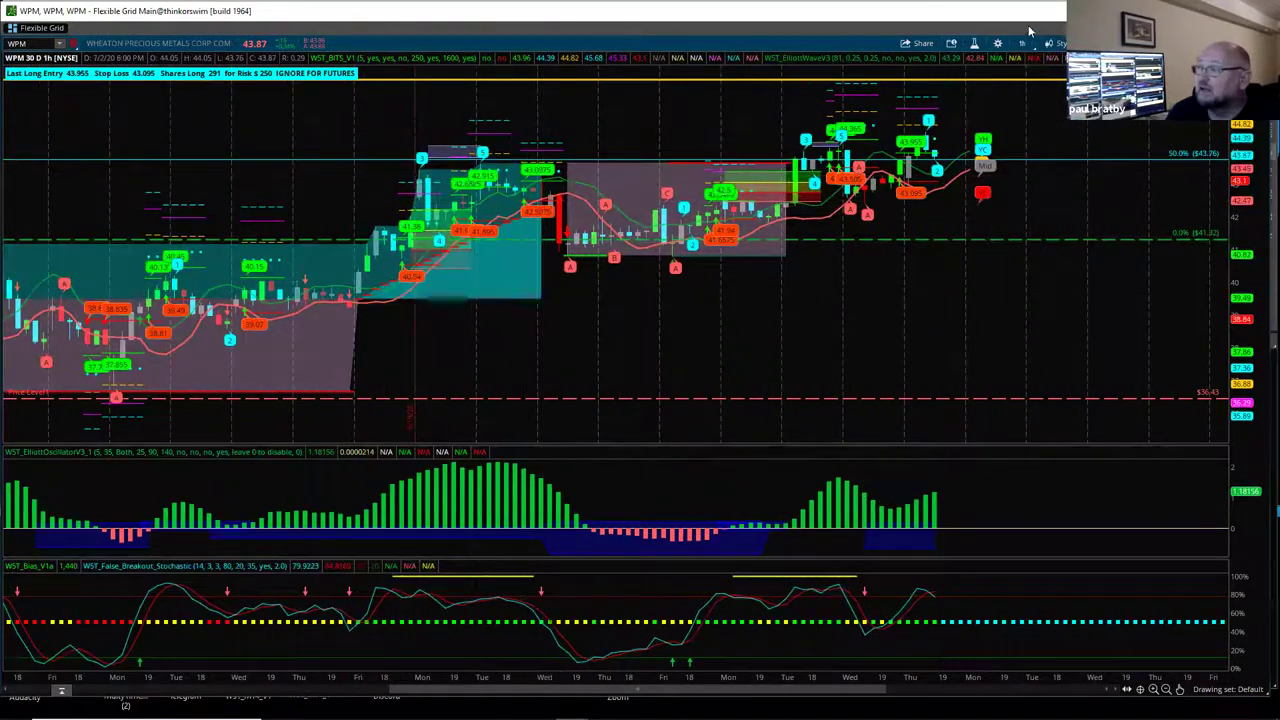
pyautogui.click(1021, 43)
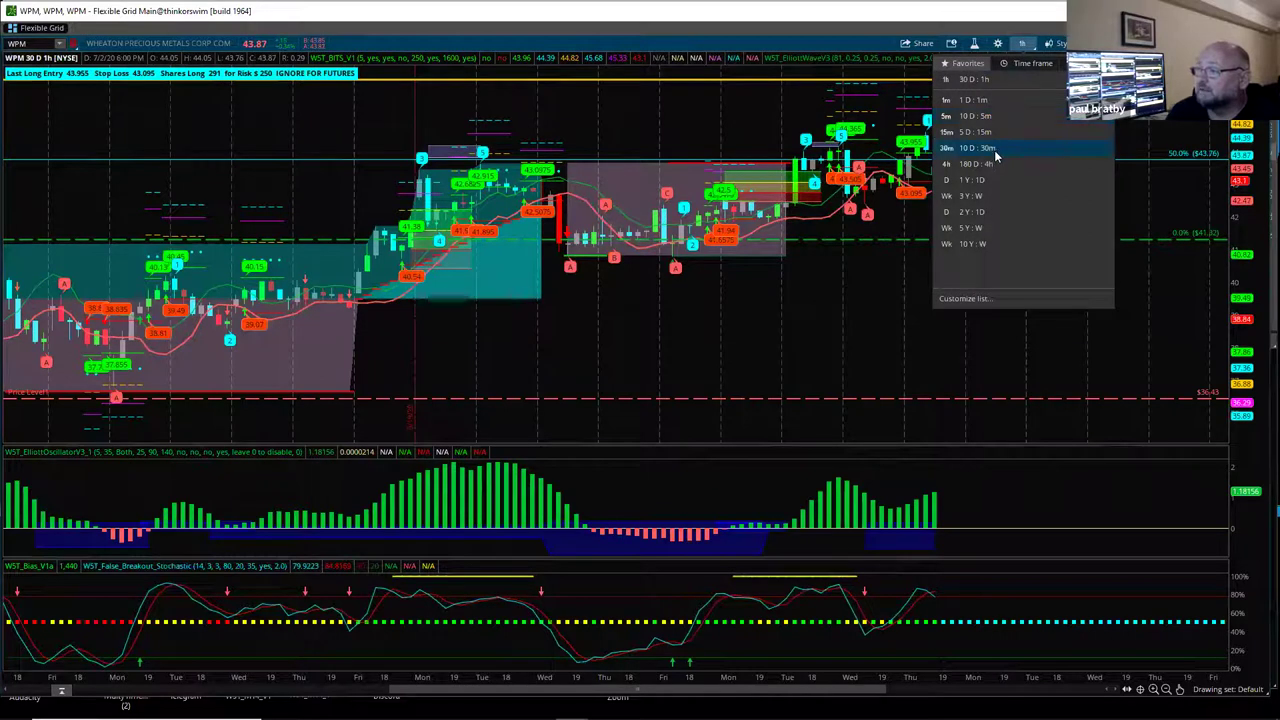
pyautogui.click(995, 152)
pyautogui.moveTo(920, 377); pyautogui.dragTo(711, 392)
pyautogui.moveTo(720, 677); pyautogui.dragTo(620, 677)
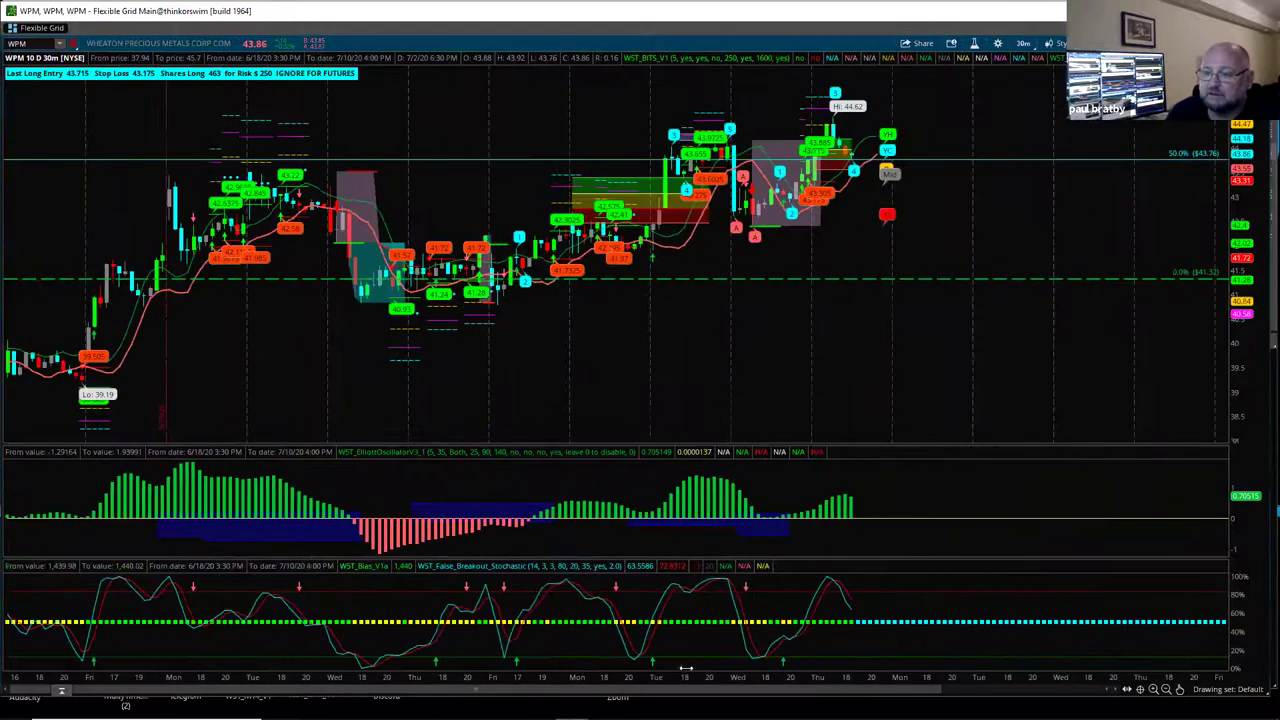
# Set the time interval of the WPM 30-minute chart to 15 days
pyautogui.click(1024, 44)
pyautogui.click(1030, 63)
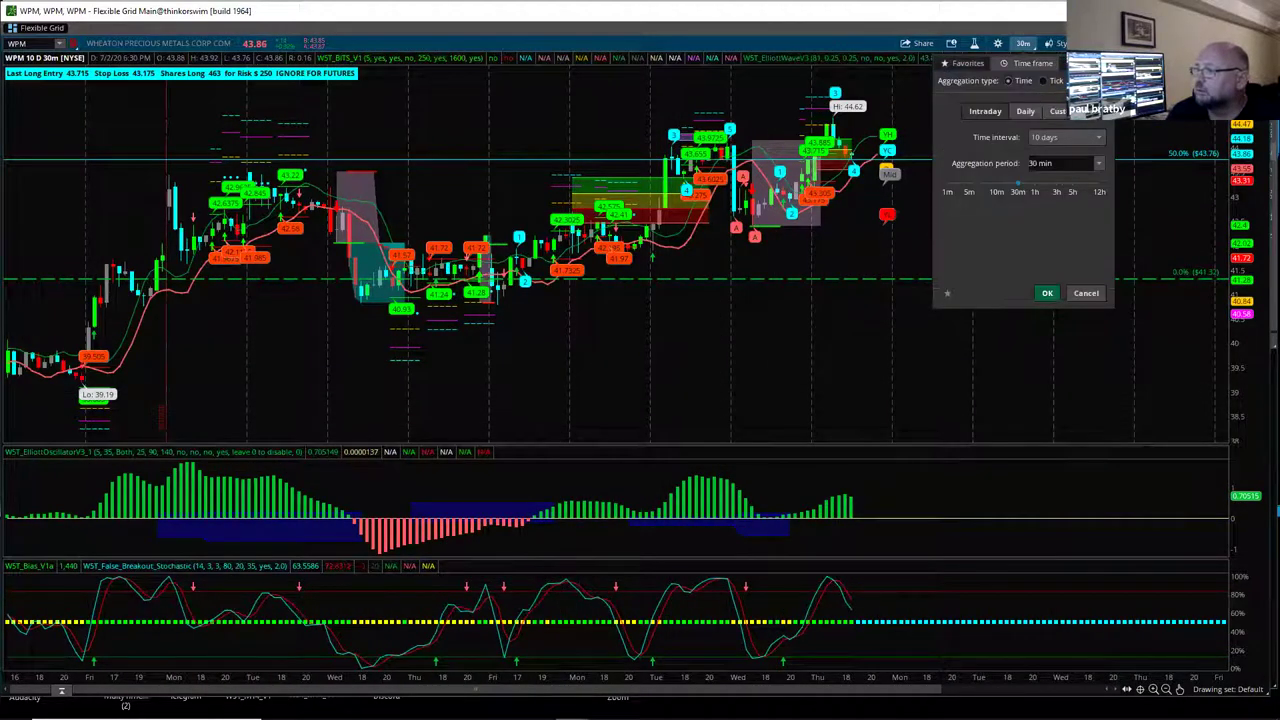
pyautogui.click(1090, 140)
pyautogui.click(1058, 194)
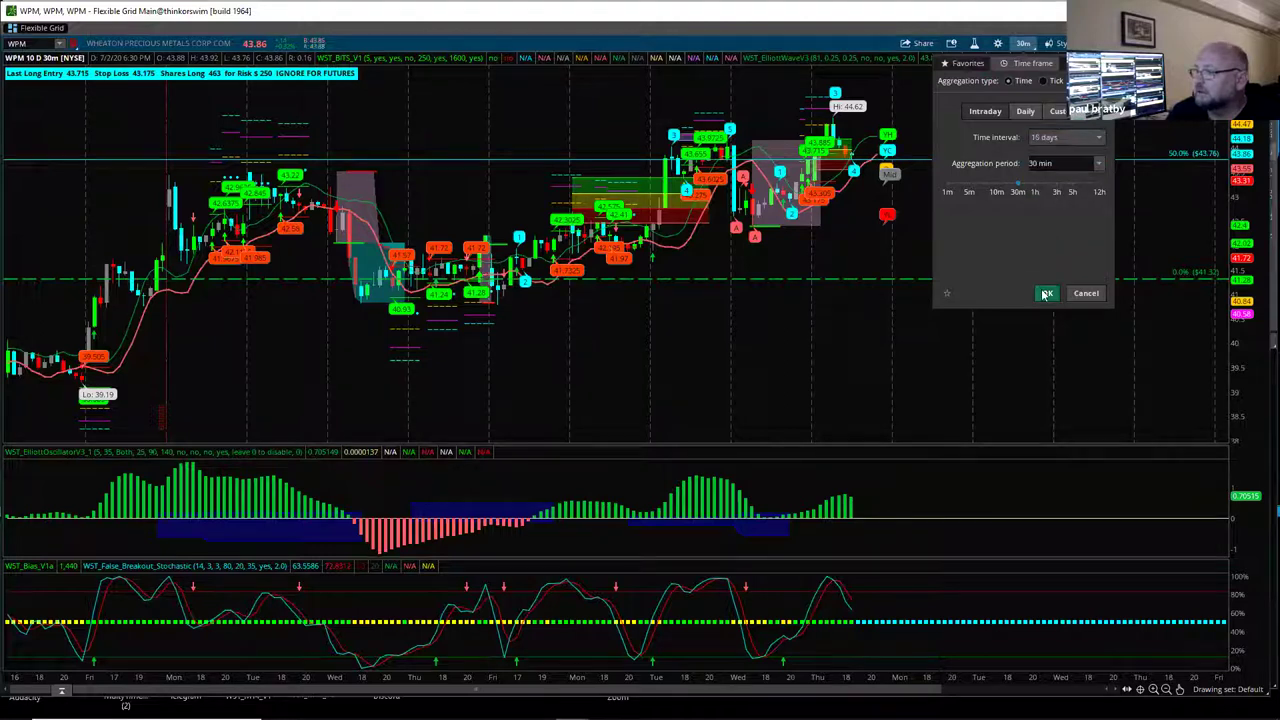
pyautogui.click(1047, 293)
pyautogui.scroll(-5, 647, 379)
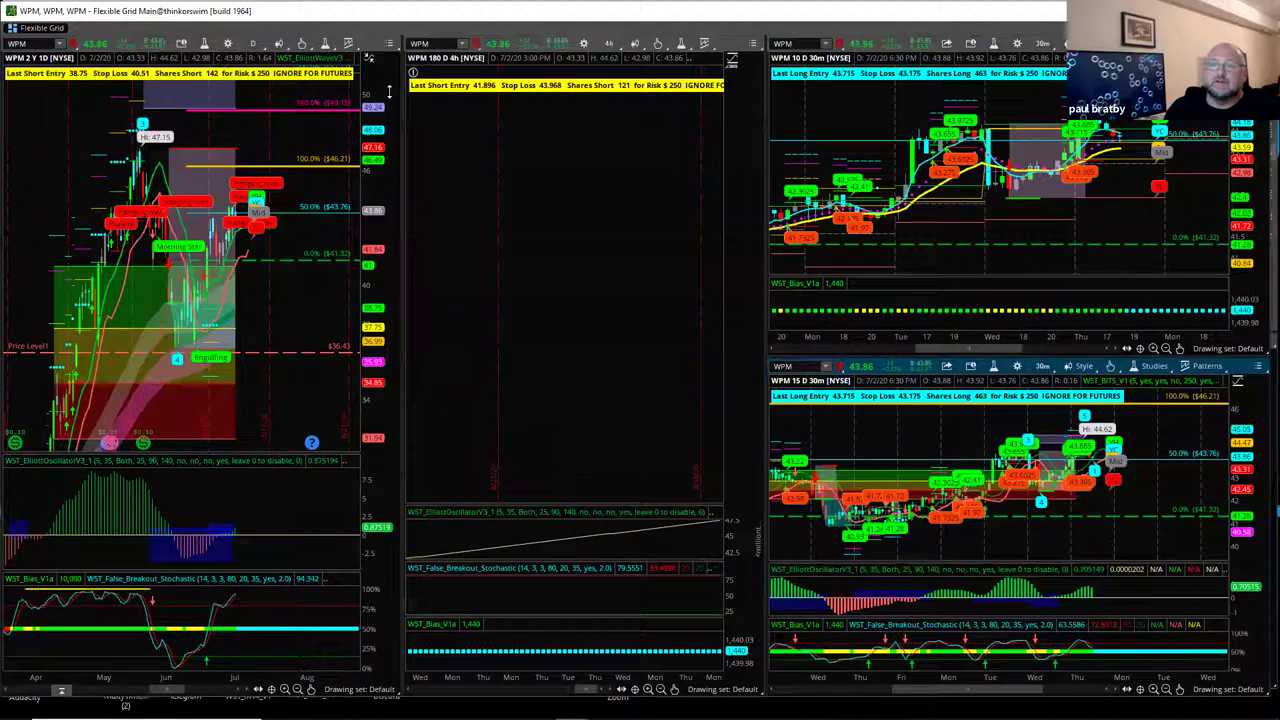
# Maximize the WPM 2-year daily chart from the grid and examine its recent price action
pyautogui.click(388, 43)
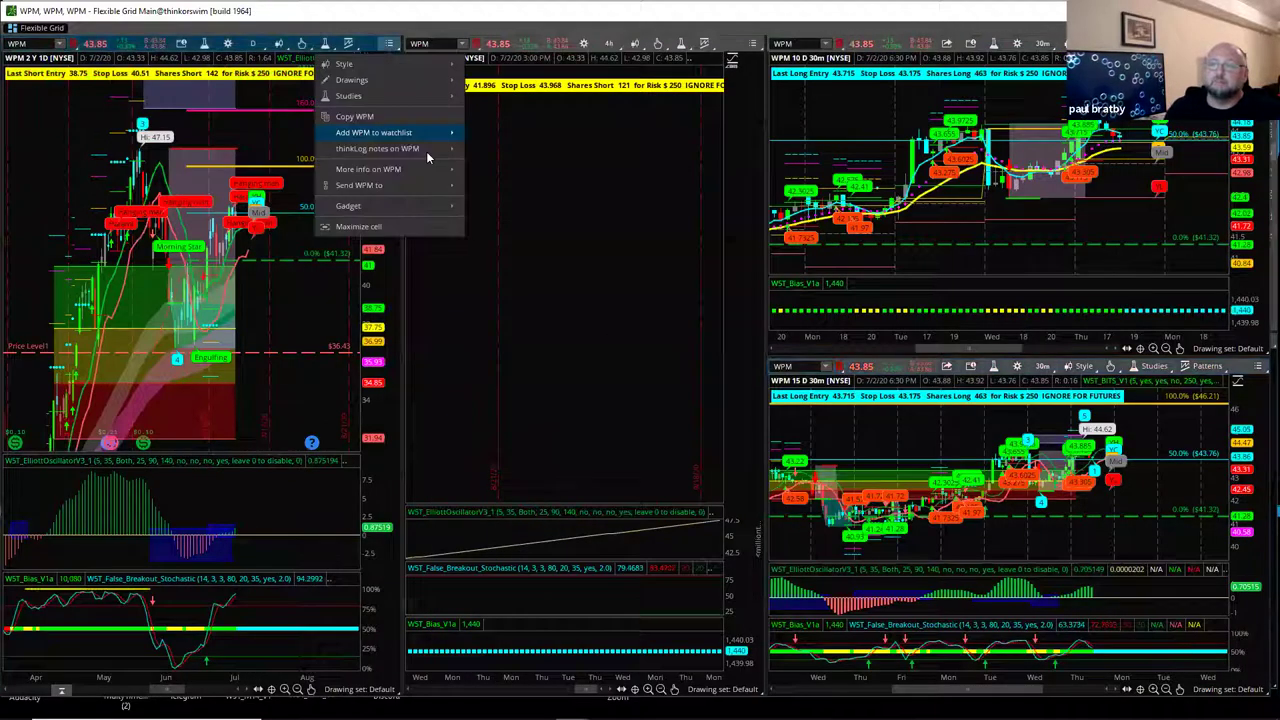
pyautogui.click(358, 226)
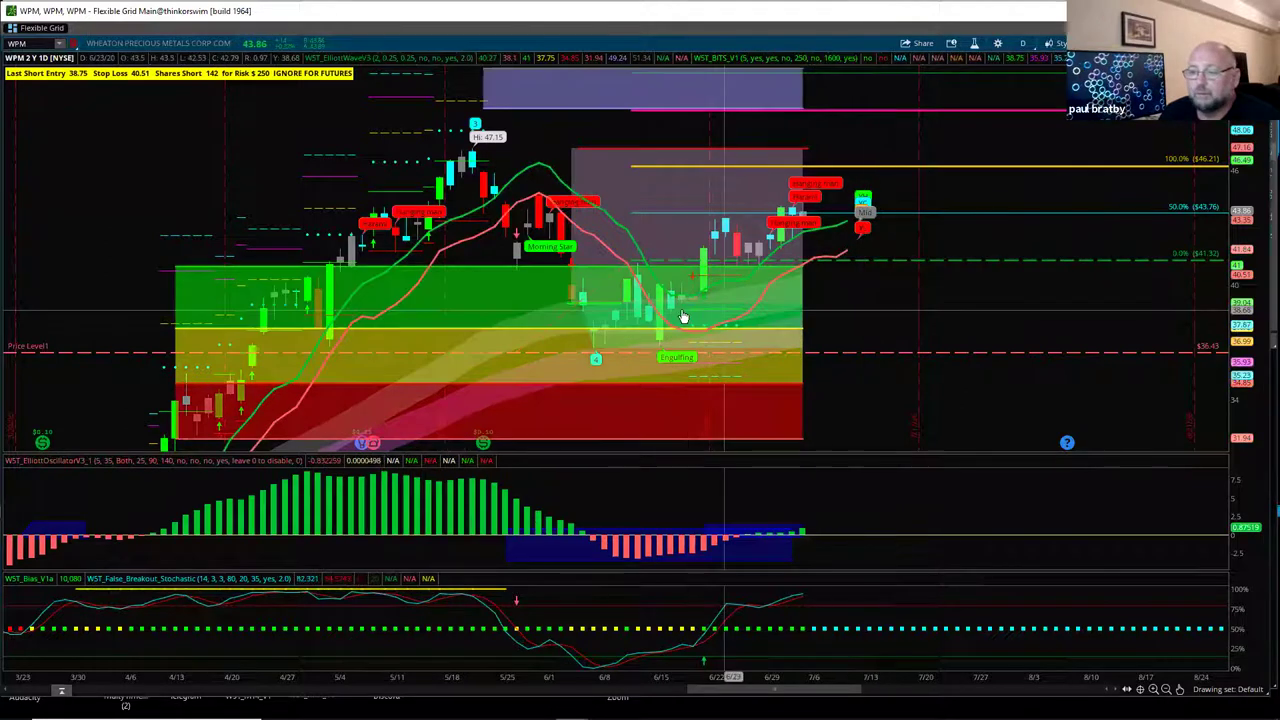
pyautogui.moveTo(885, 320); pyautogui.dragTo(929, 320)
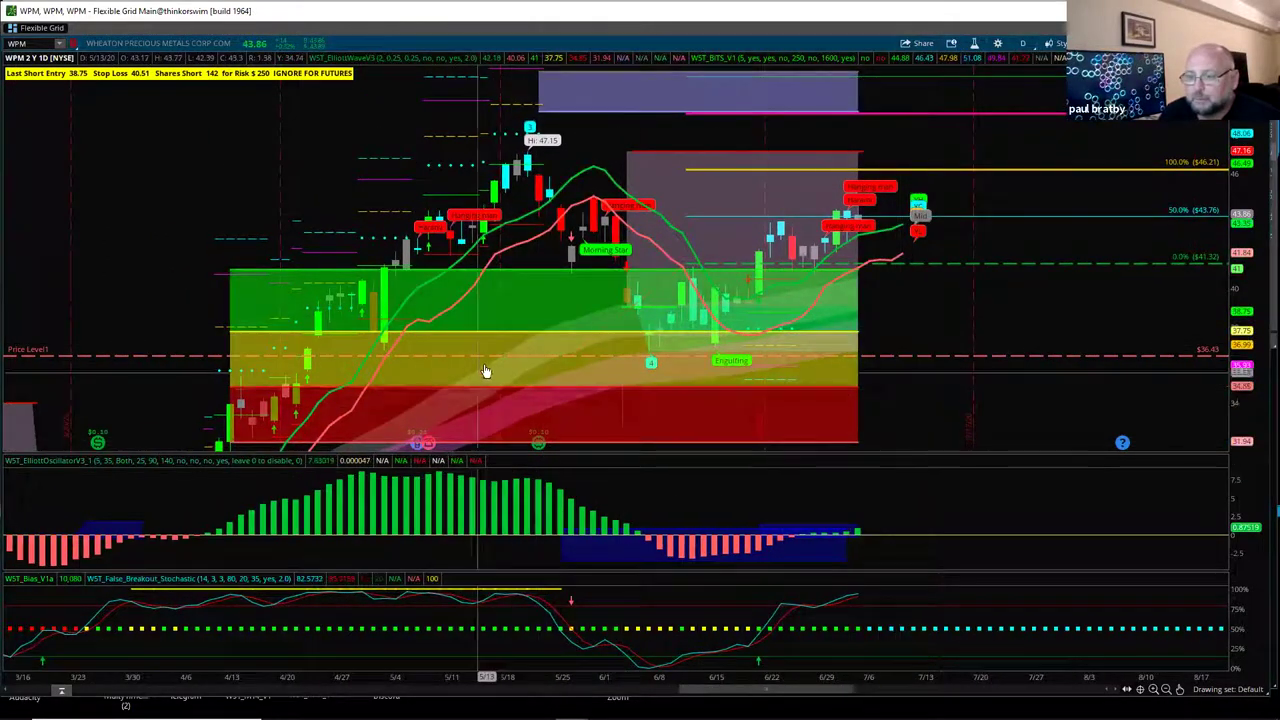
# Load the symbol WYNN in the maximized daily chart
pyautogui.moveTo(571, 707)
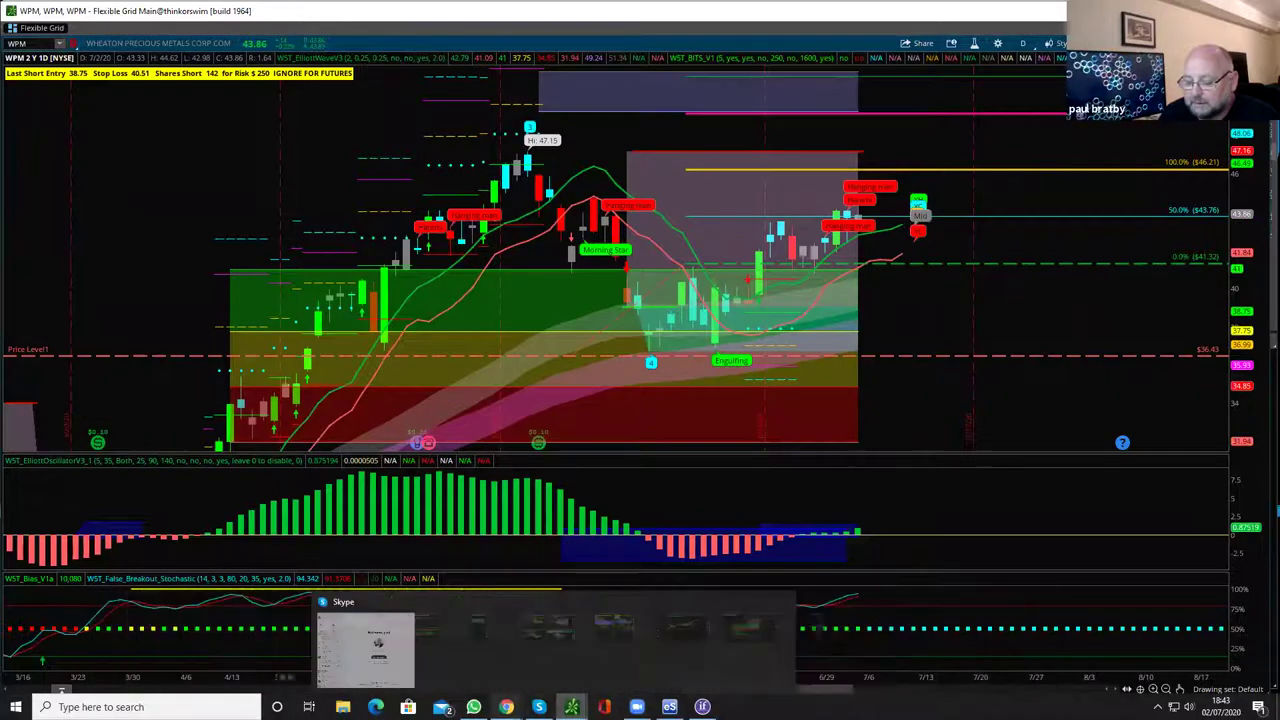
pyautogui.moveTo(506, 707)
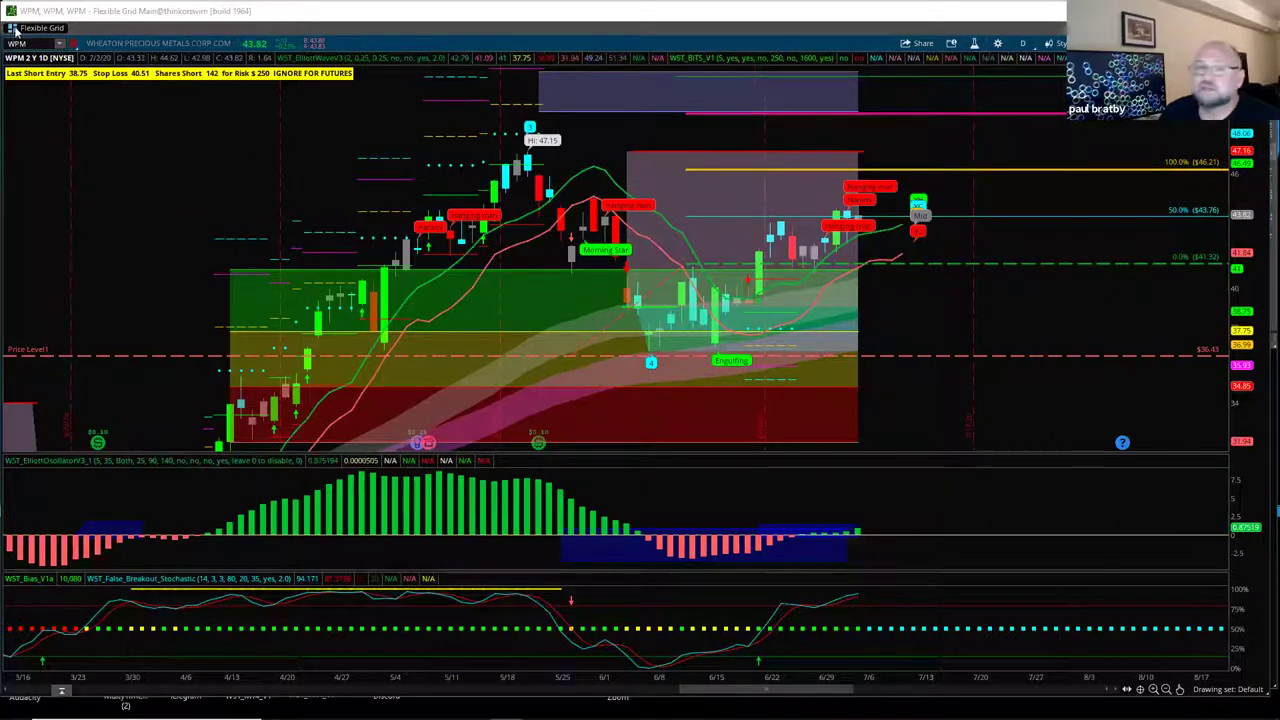
pyautogui.click(62, 37)
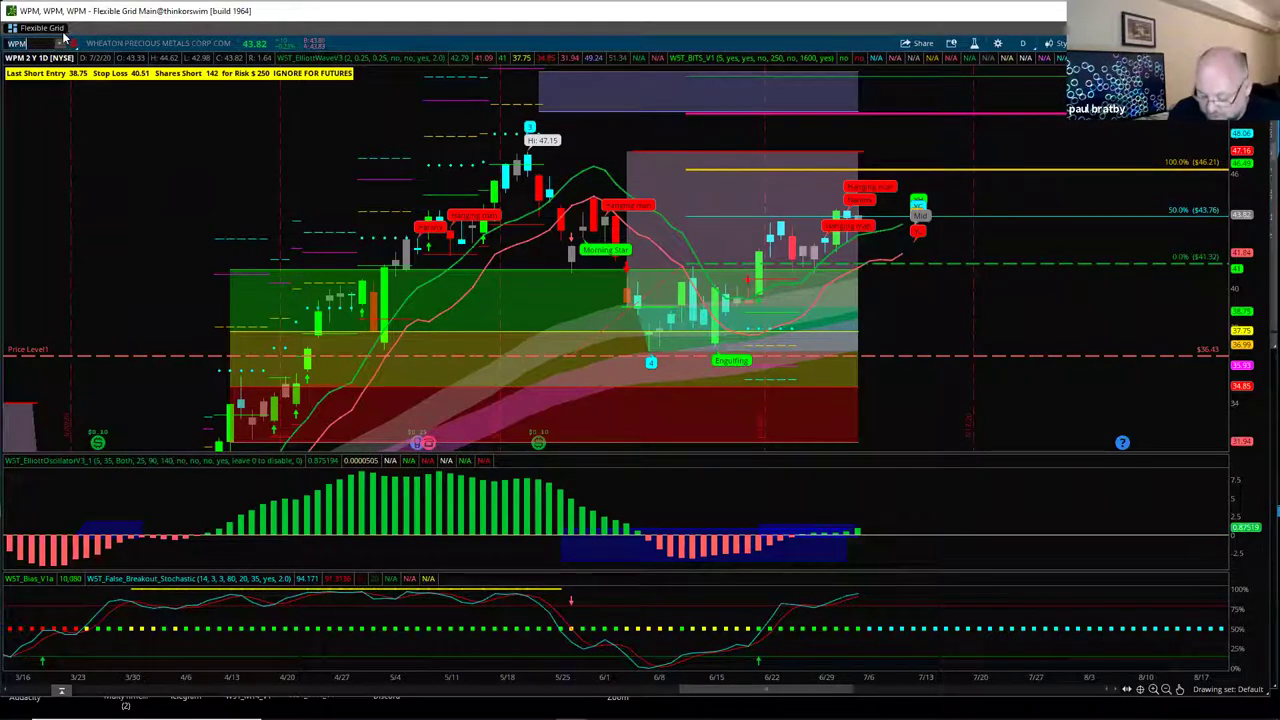
pyautogui.press('Return')
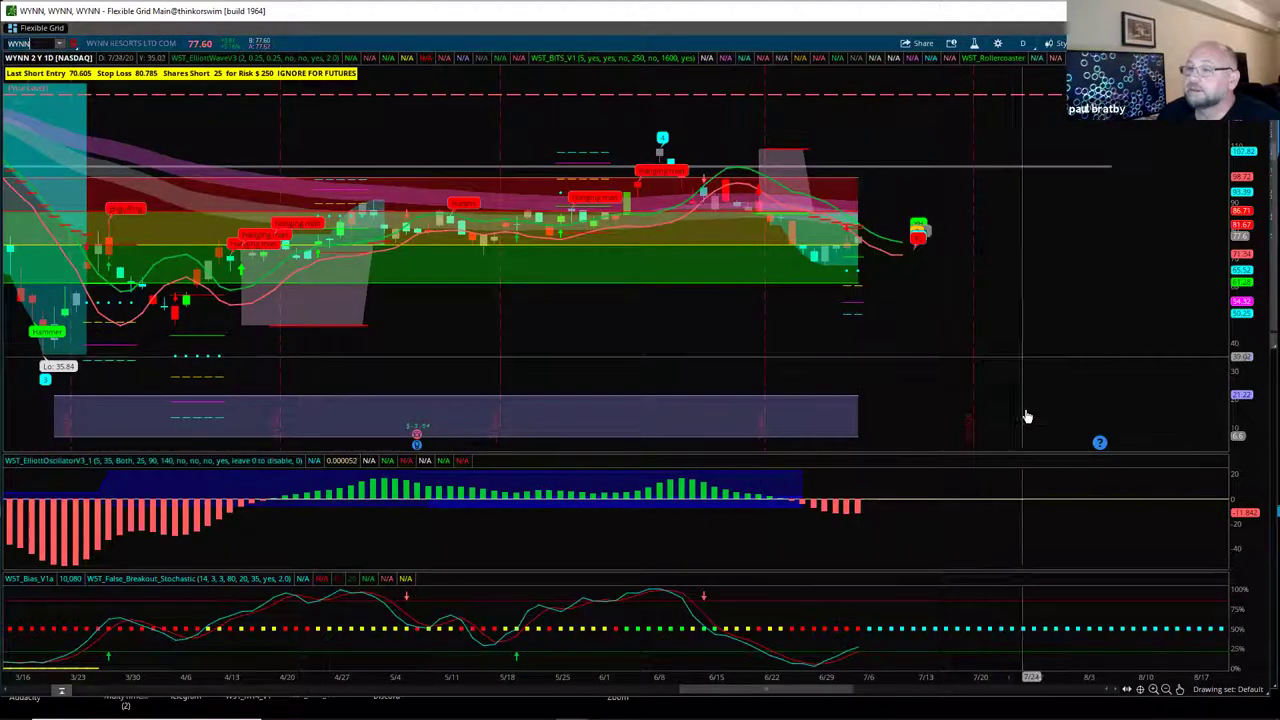
# Examine the wave 4 zone and recent price action on the WYNN daily chart and restore the chart grid
pyautogui.moveTo(684, 676); pyautogui.dragTo(966, 603)
pyautogui.moveTo(1093, 392); pyautogui.dragTo(920, 374)
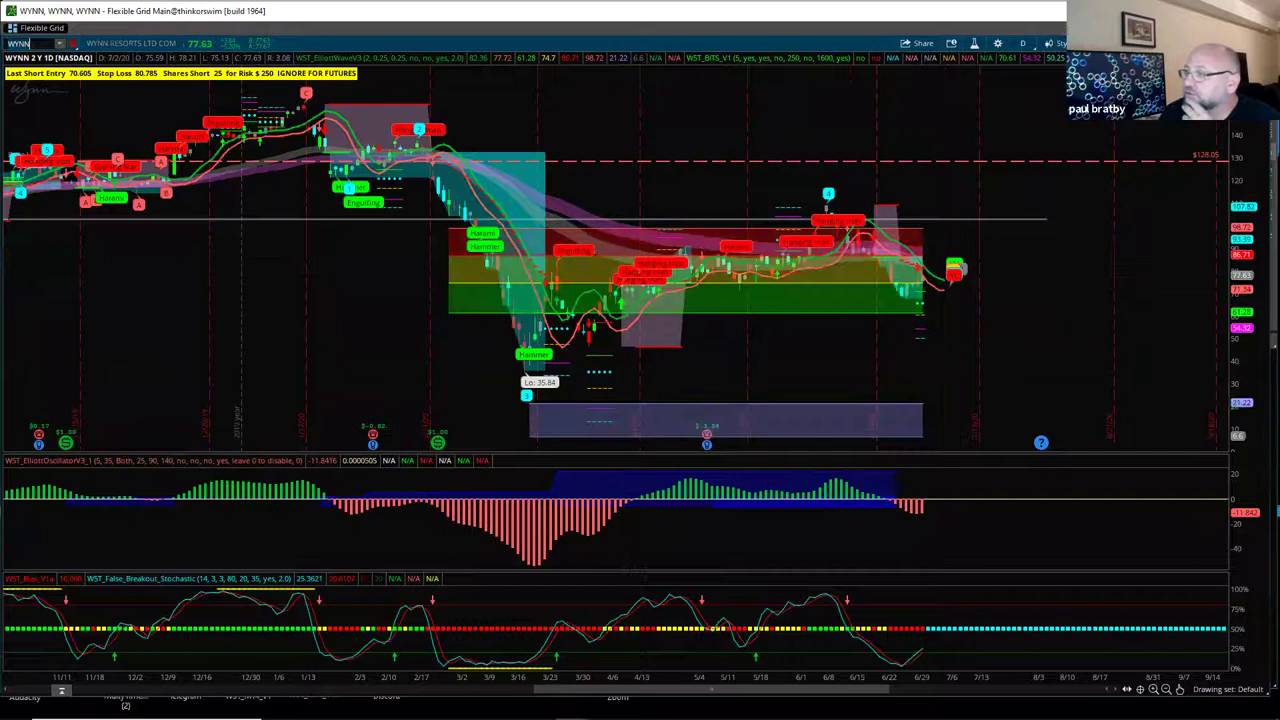
pyautogui.click(1160, 110)
pyautogui.click(1168, 226)
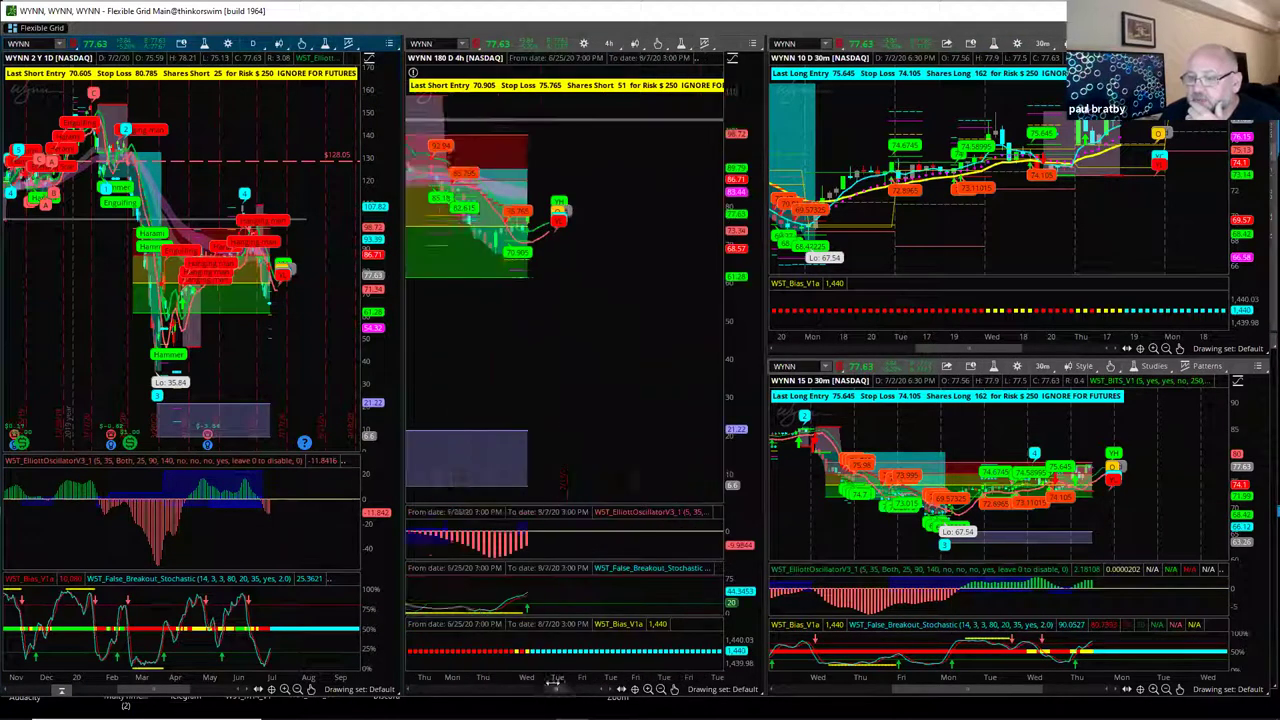
# Maximize the WYNN 15-day, 30-minute chart and switch it to the 30-day, 1-hour time frame
pyautogui.click(1259, 367)
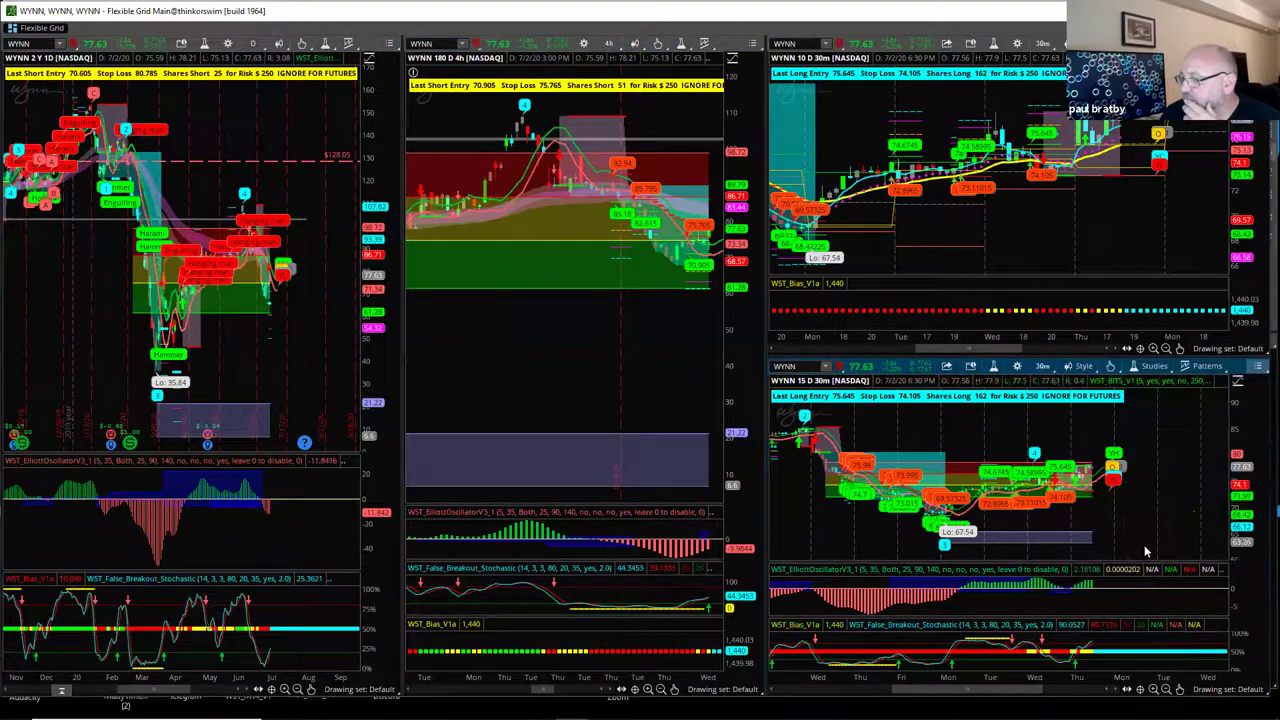
pyautogui.click(1152, 550)
pyautogui.click(1022, 43)
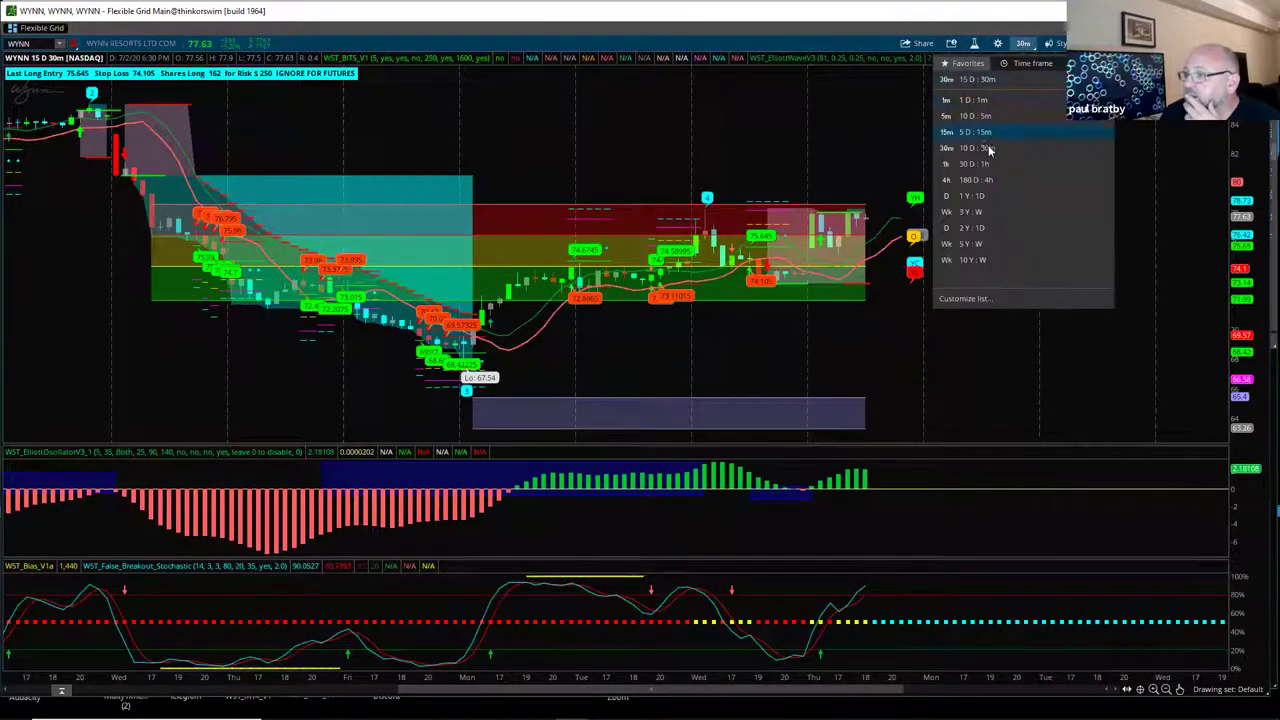
pyautogui.click(985, 164)
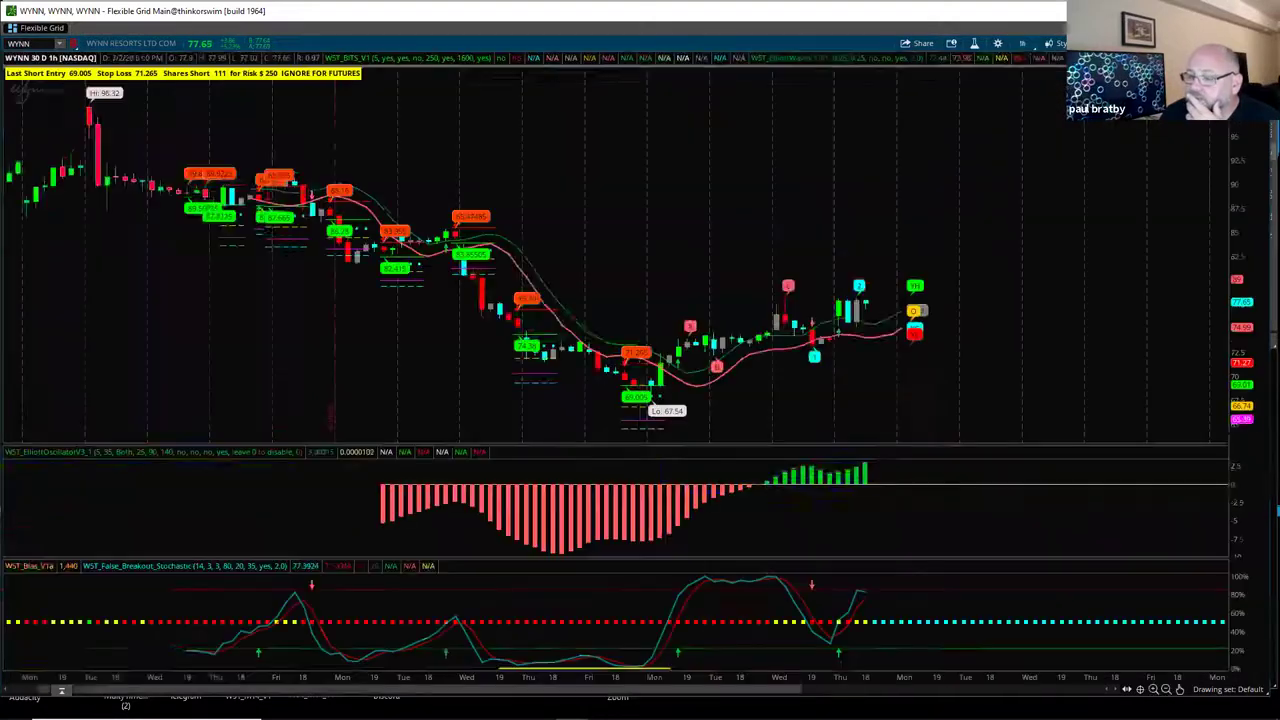
# Draw a Fibonacci extension below wave 4 on the WYNN hourly chart, with its 0% level at about $72.96, and restore the chart grid
pyautogui.moveTo(663, 678)
pyautogui.mouseDown()
pyautogui.moveTo(707, 678)
pyautogui.moveTo(726, 654)
pyautogui.moveTo(800, 670)
pyautogui.mouseUp()
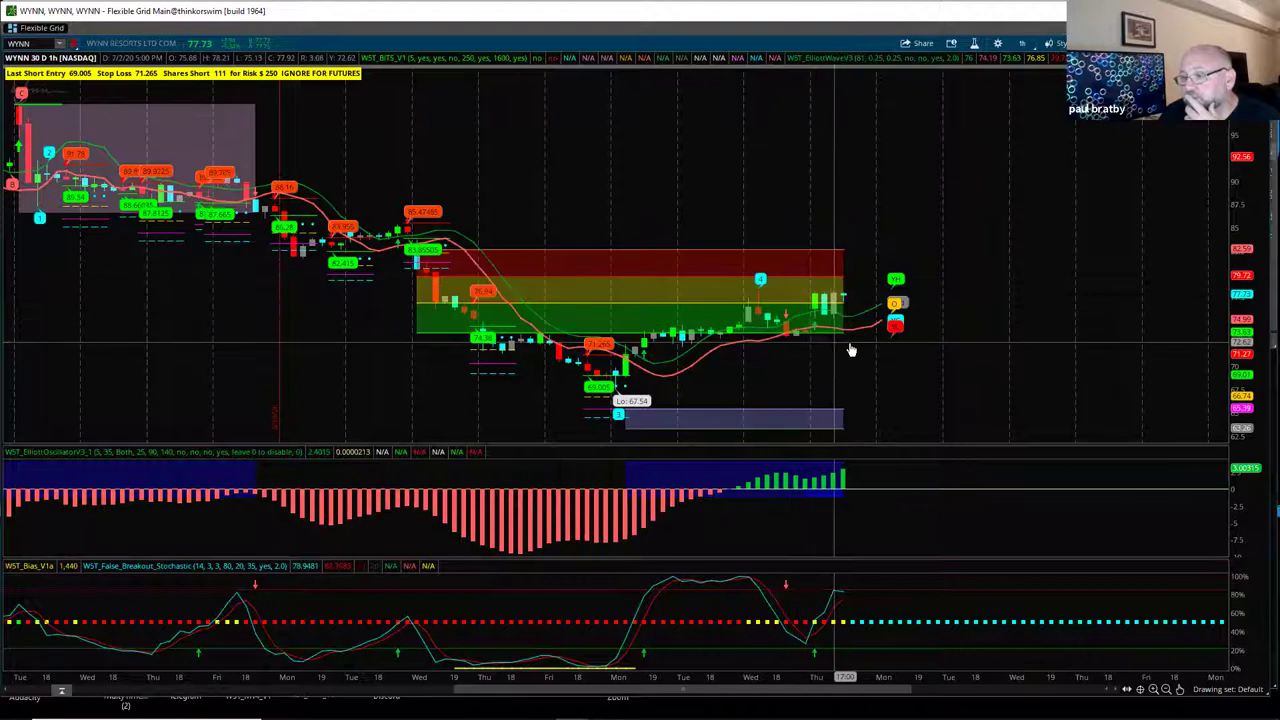
pyautogui.moveTo(1200, 357); pyautogui.dragTo(943, 274)
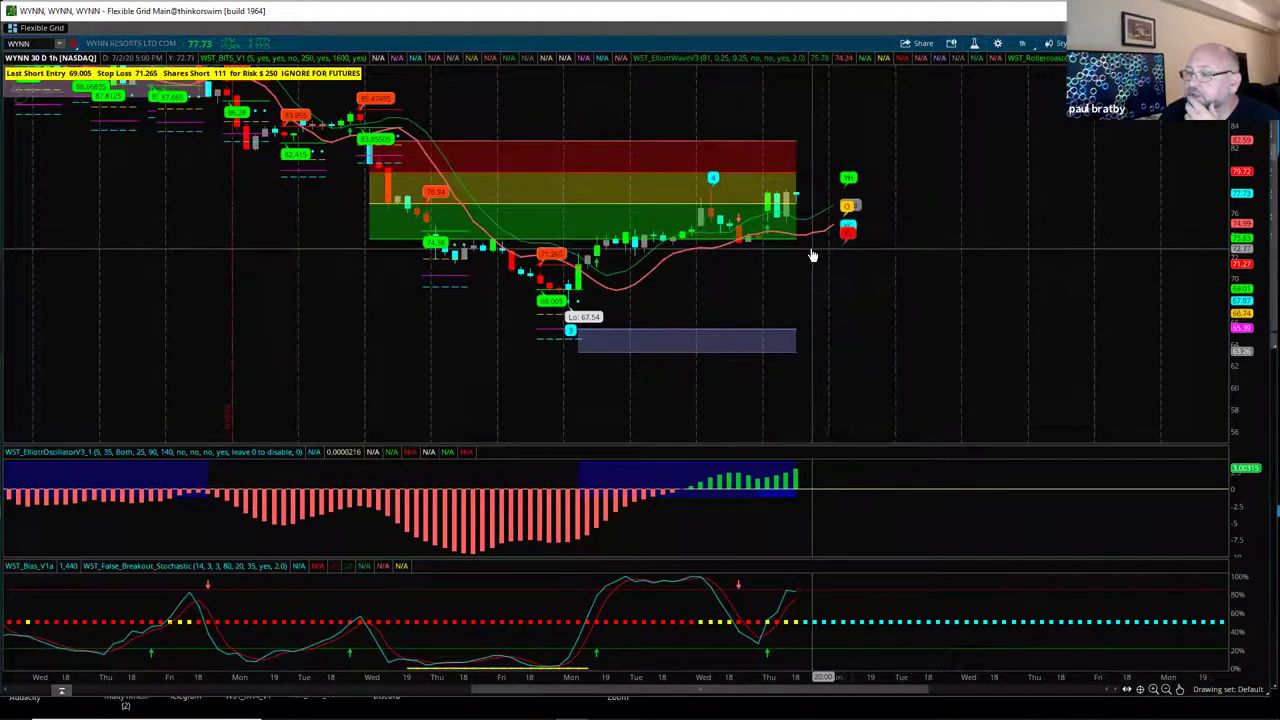
pyautogui.moveTo(1180, 689)
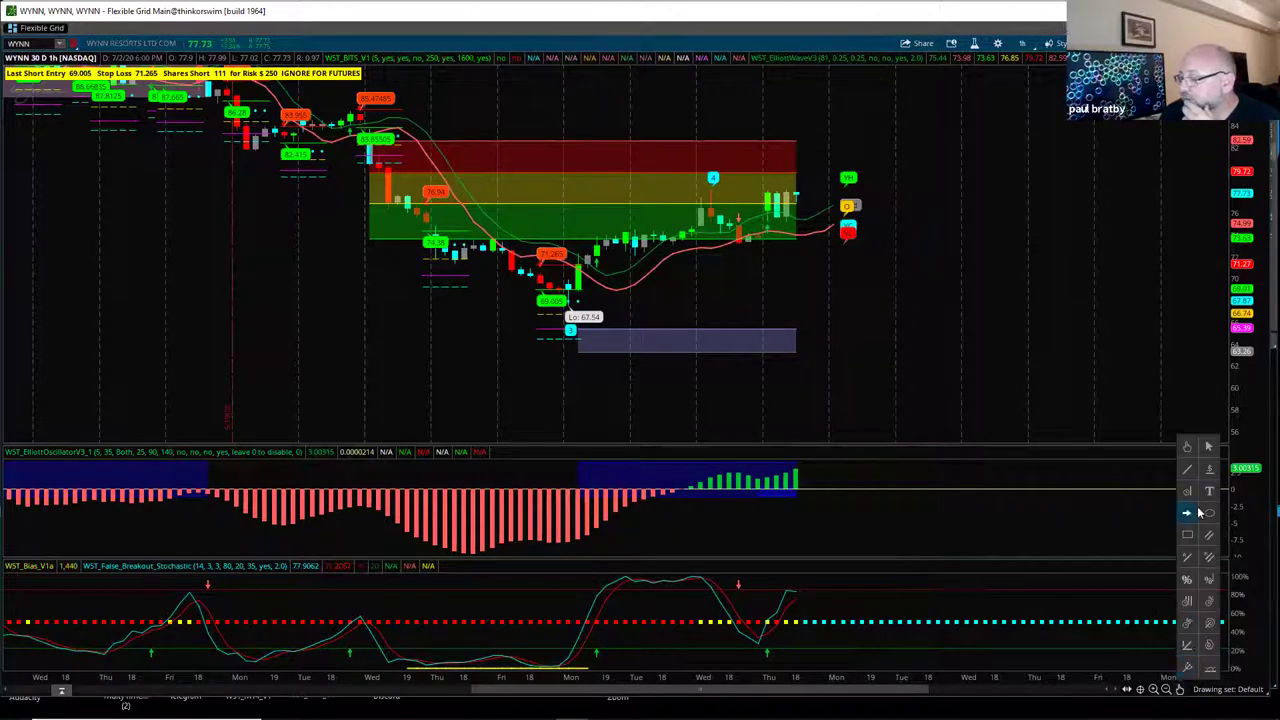
pyautogui.click(1210, 582)
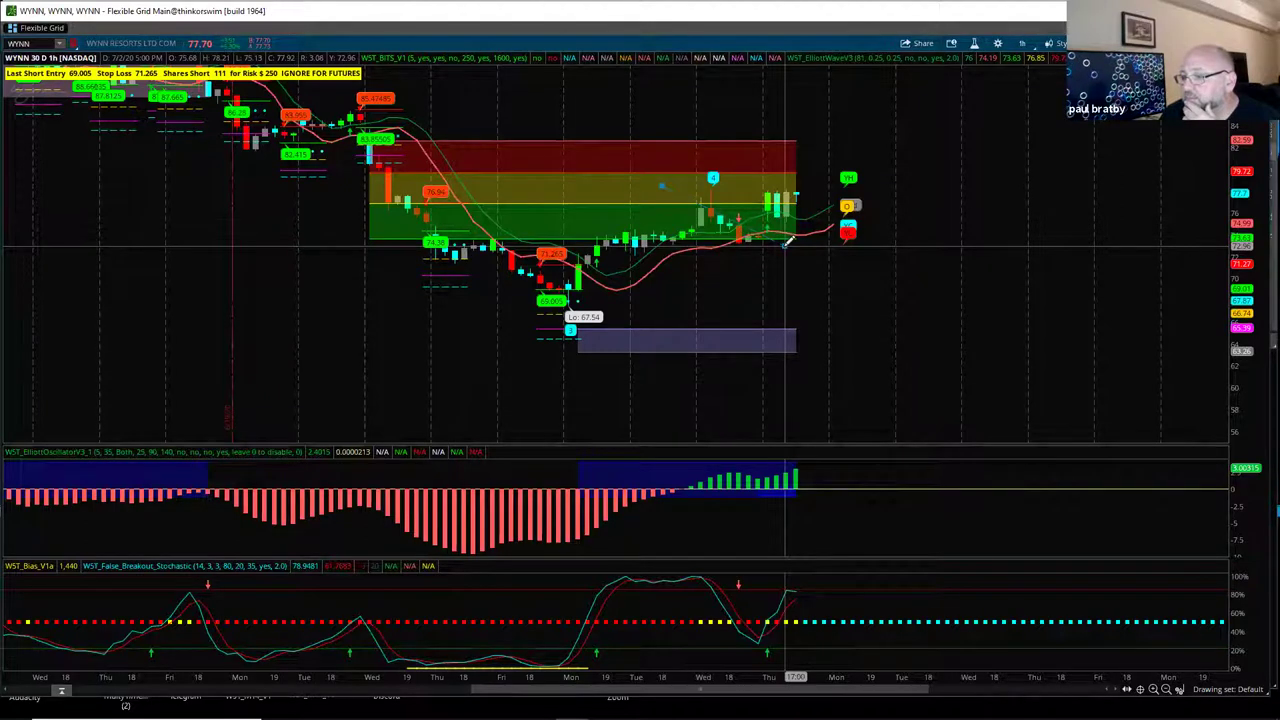
pyautogui.click(730, 245)
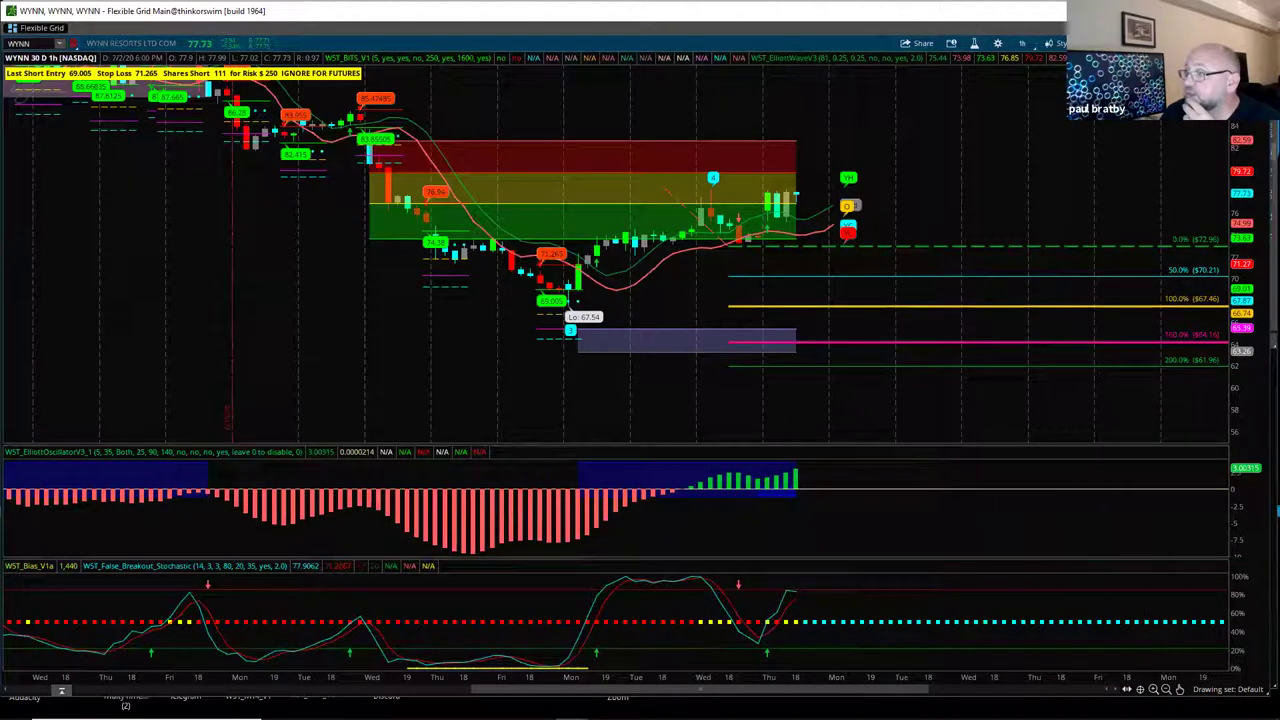
pyautogui.rightClick(1157, 215)
pyautogui.click(1150, 232)
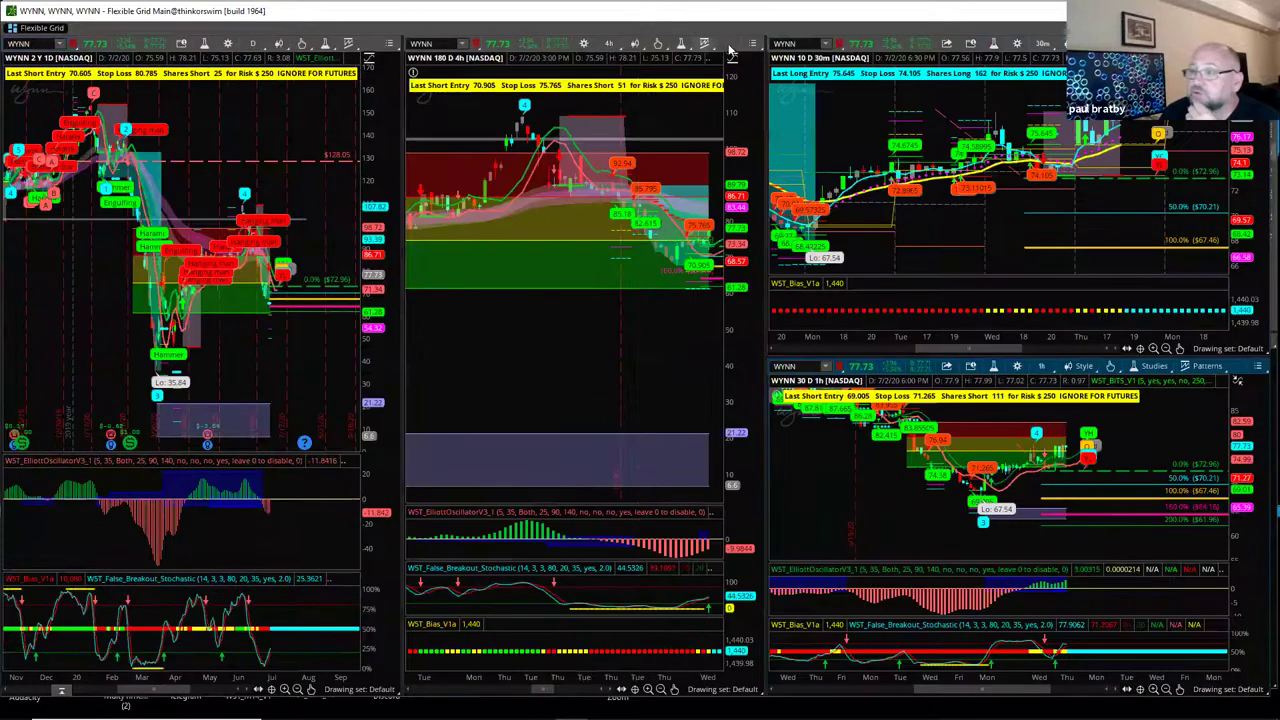
# Maximize the WYNN 180-day, 4-hour chart and examine its move from the wave 3 low to wave 4
pyautogui.click(752, 43)
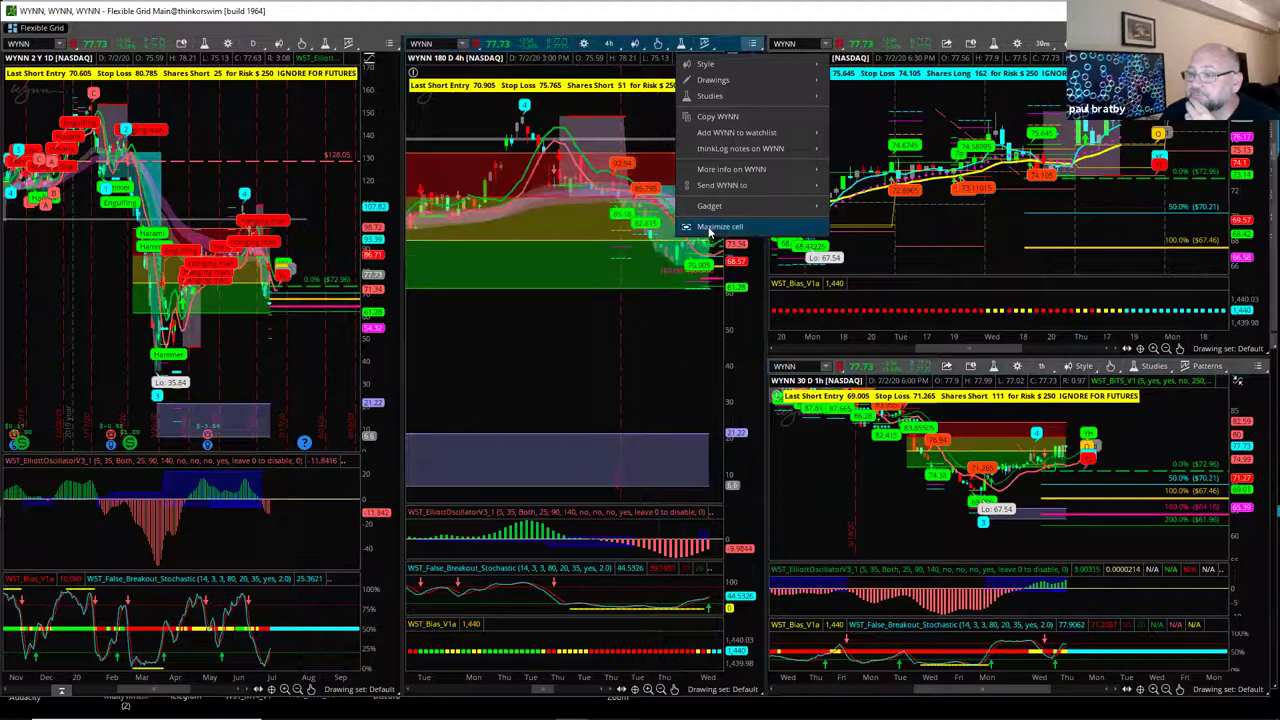
pyautogui.click(857, 229)
pyautogui.moveTo(755, 665); pyautogui.dragTo(530, 667)
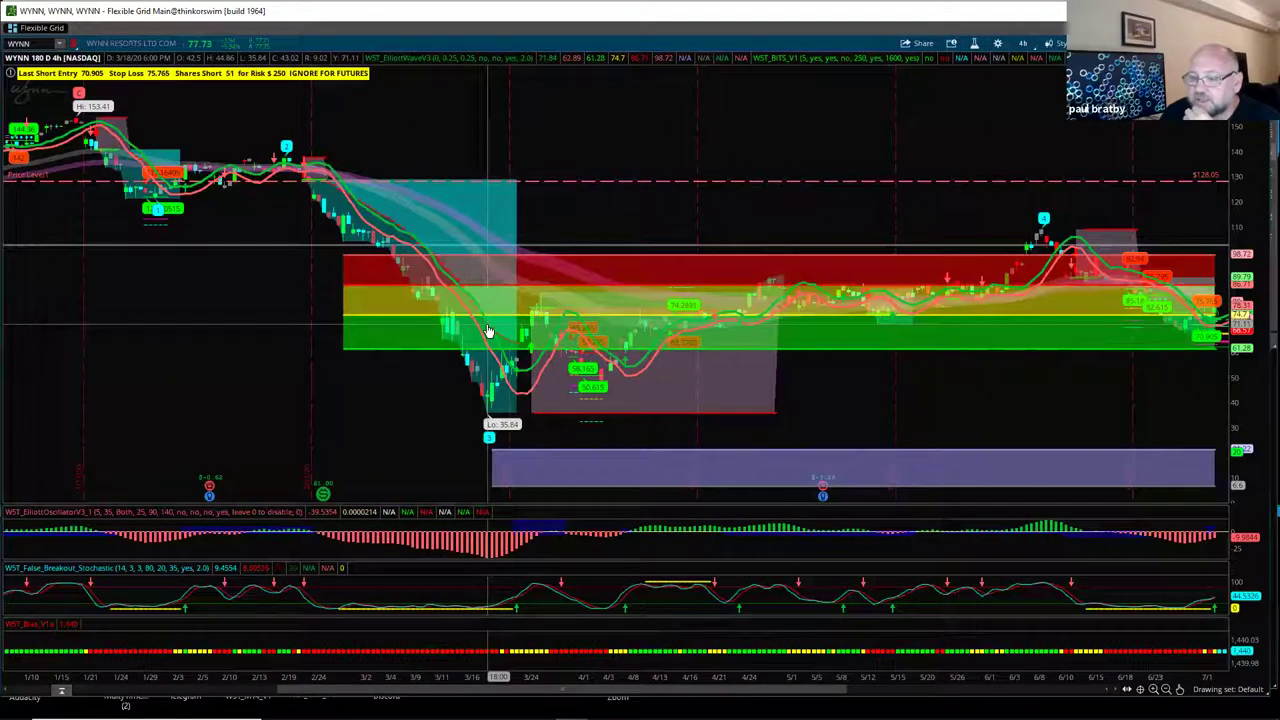
# Set the WST_ElliottWaveV3 study's start bar to 214 on the WYNN 4-hour chart and restore the chart grid
pyautogui.click(974, 43)
pyautogui.click(899, 237)
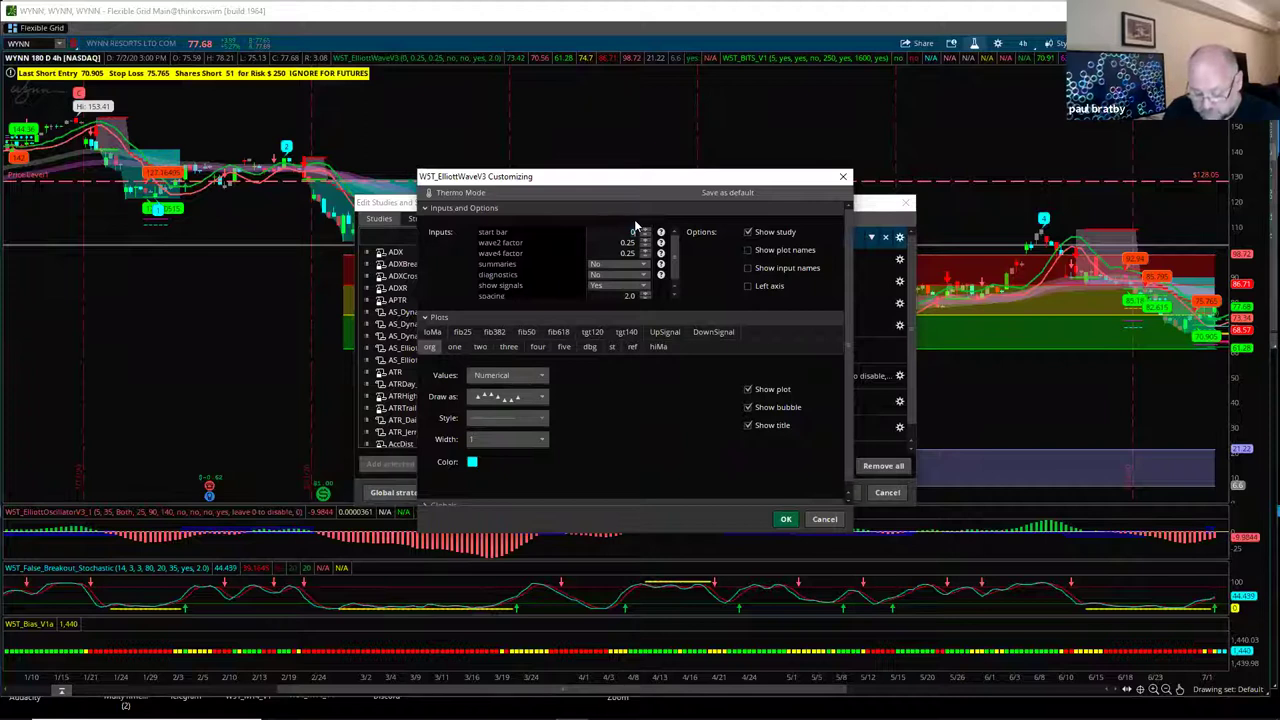
pyautogui.click(786, 519)
pyautogui.click(806, 493)
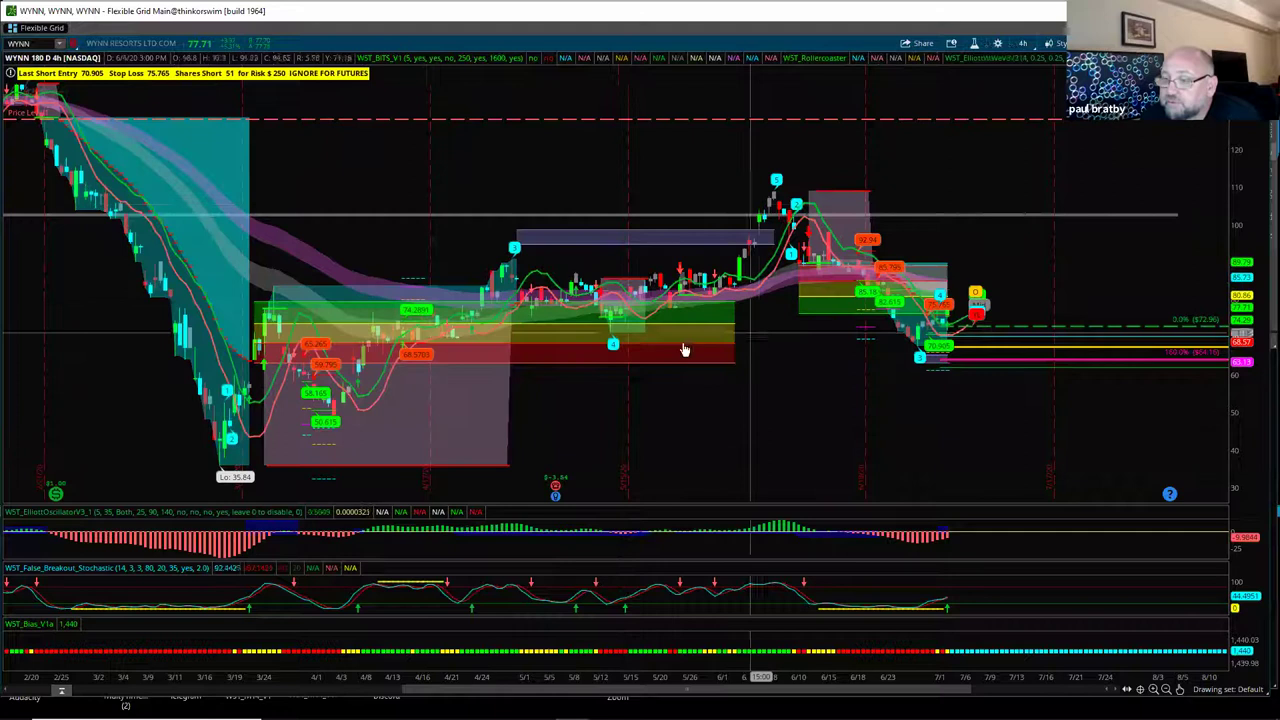
pyautogui.click(1258, 43)
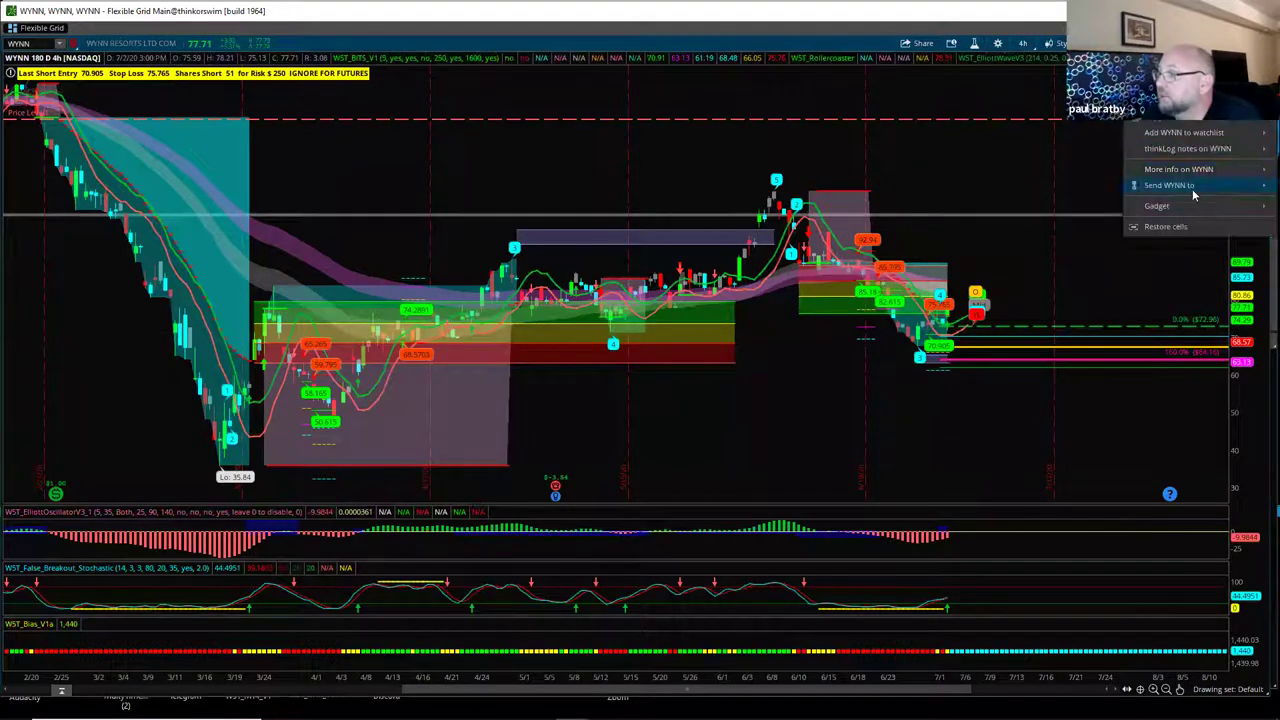
pyautogui.click(1184, 236)
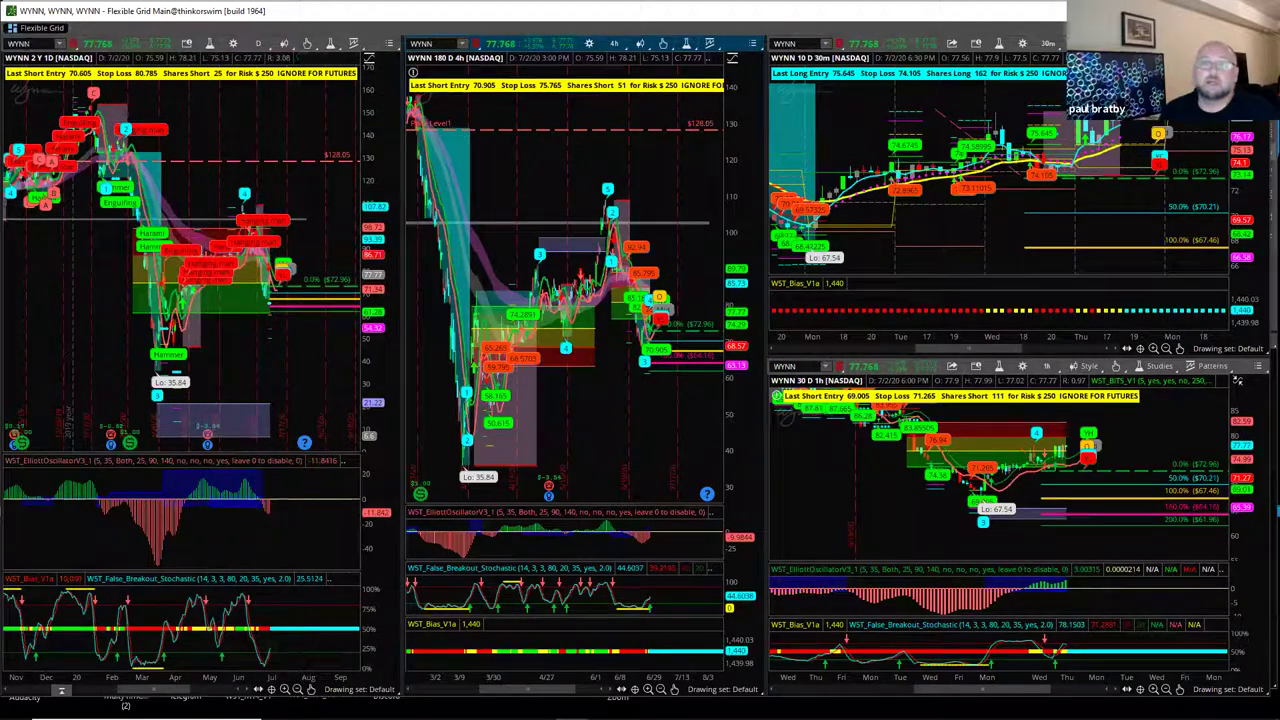
# Load the symbol MRK in the chart grid, maximize its 2-year daily chart and examine the wave structure
pyautogui.write('RK')
pyautogui.press('Return')
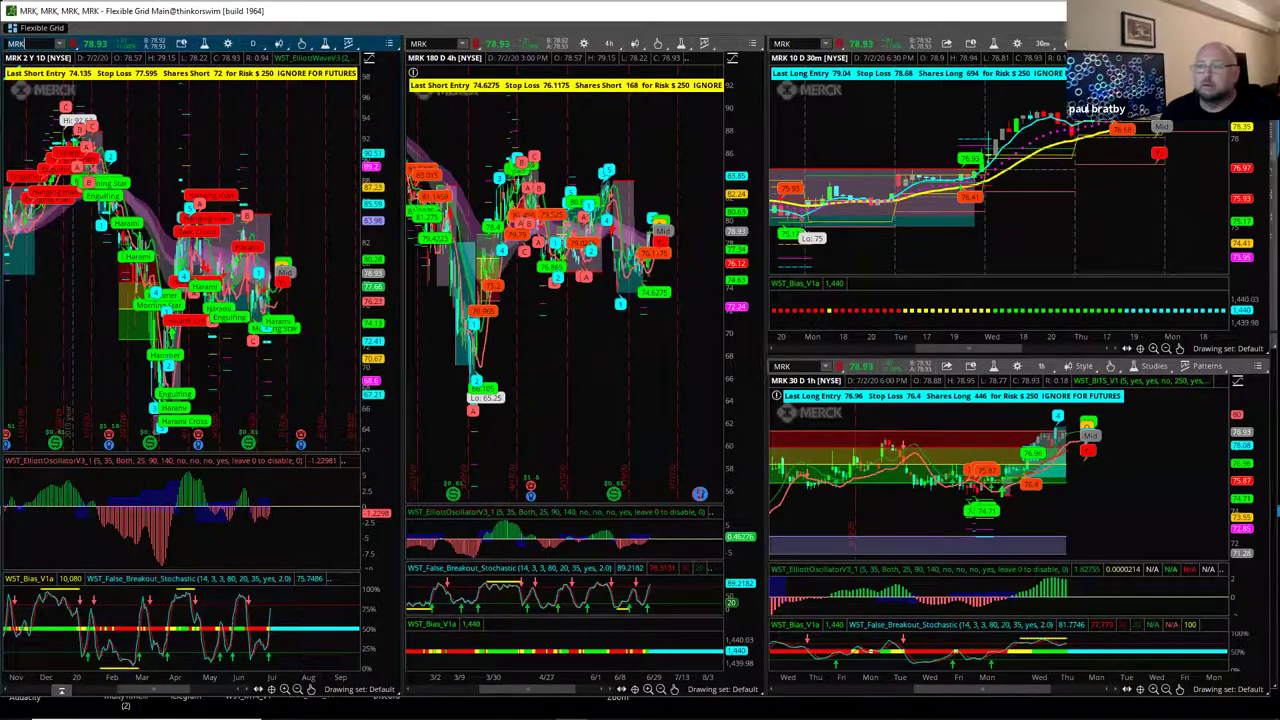
pyautogui.click(389, 45)
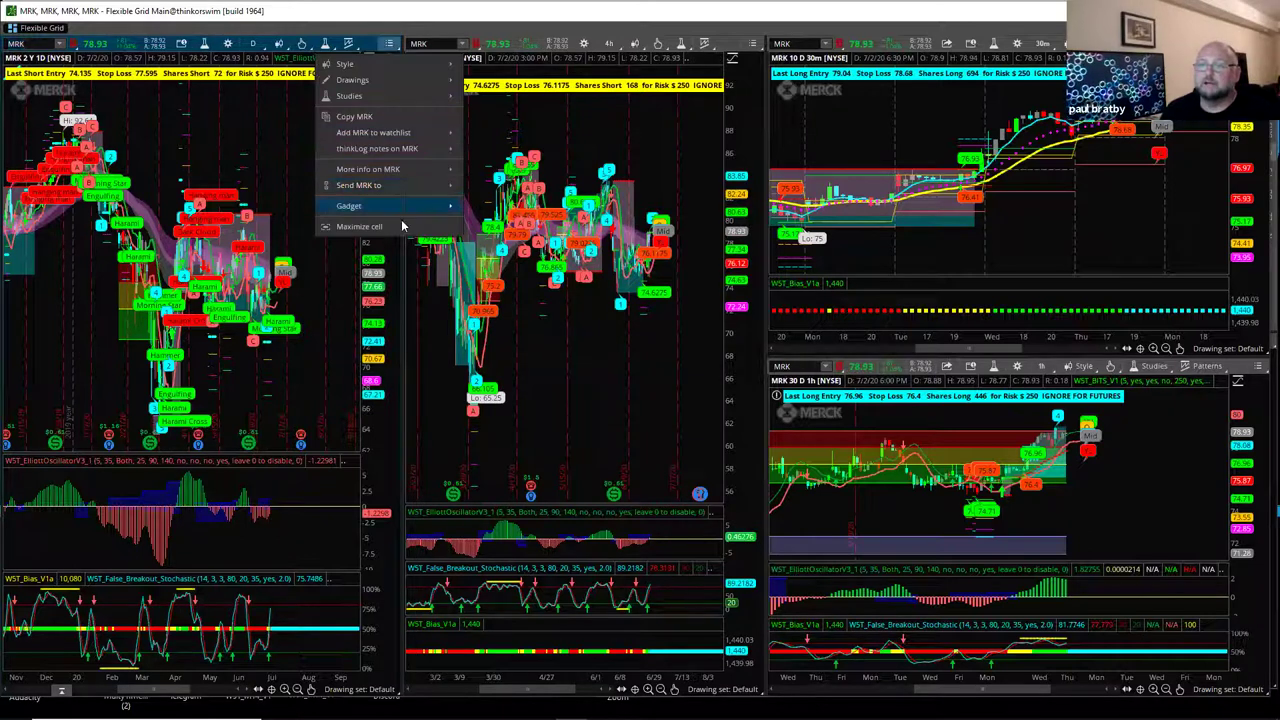
pyautogui.click(359, 226)
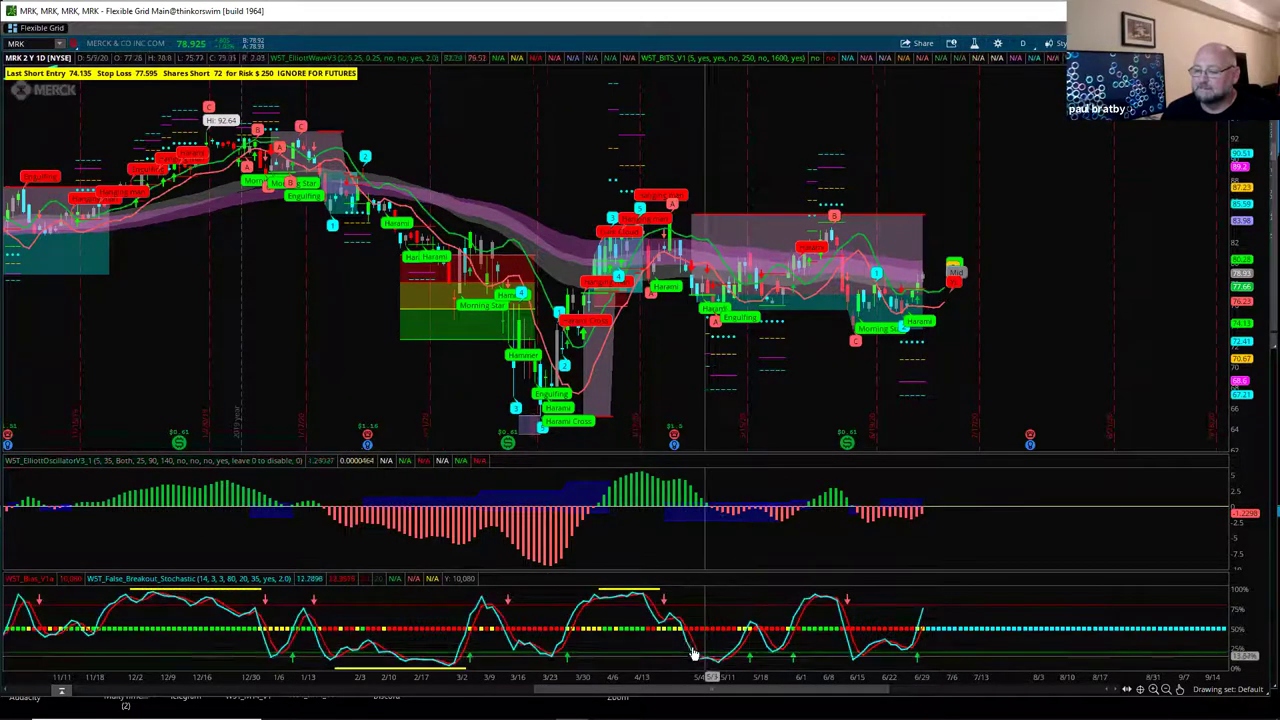
pyautogui.moveTo(714, 677); pyautogui.dragTo(106, 363)
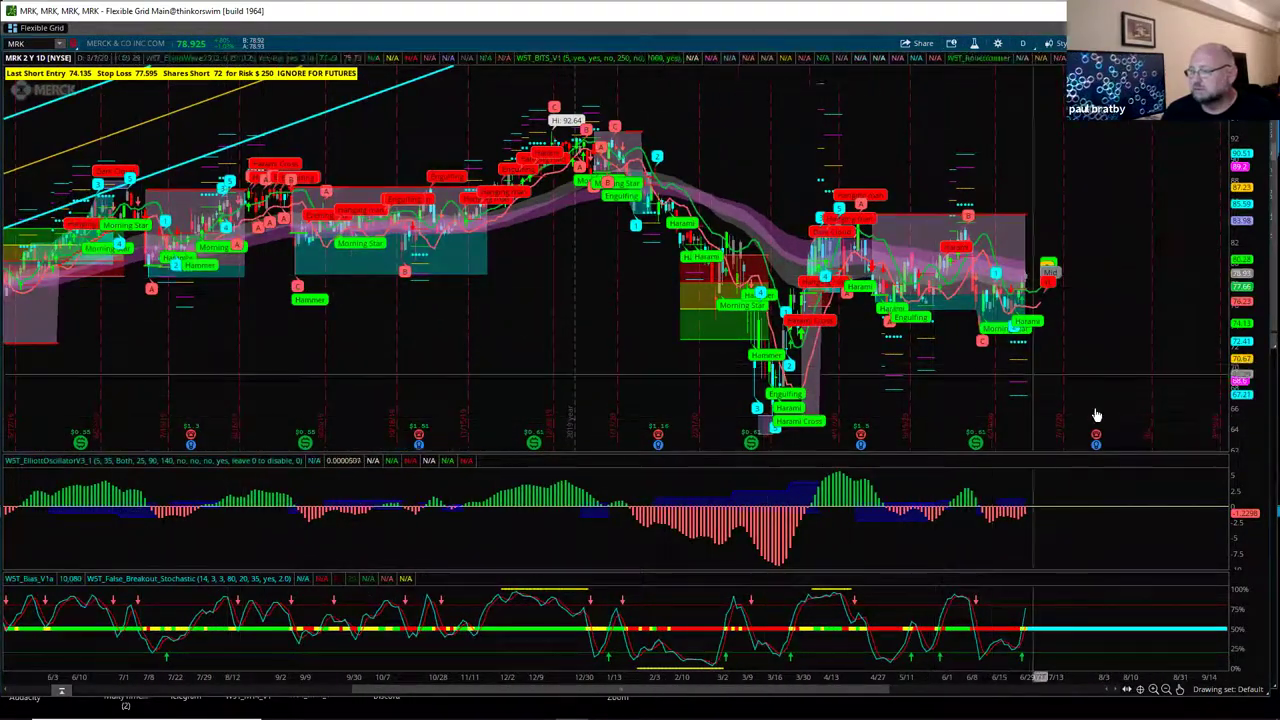
pyautogui.scroll(5, 1012, 677)
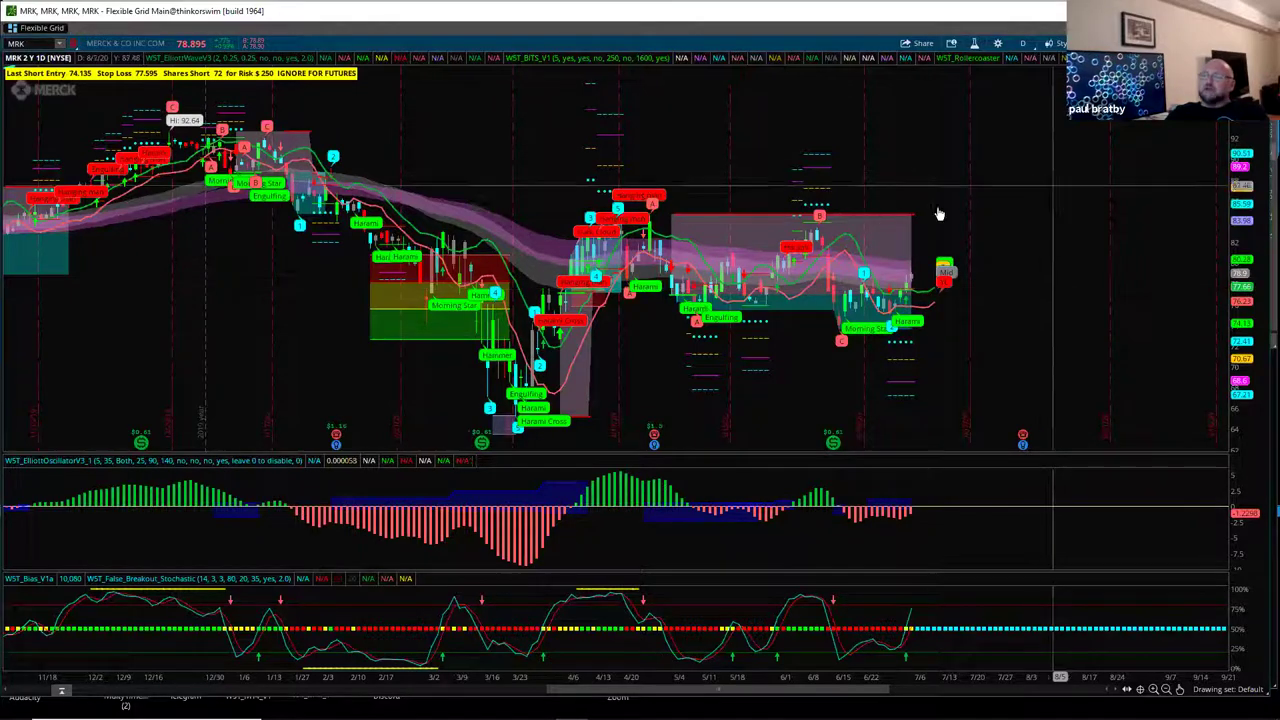
# Return to the flexible grid window with SGEN loaded and maximize its 30-day hourly chart to examine the Fibonacci levels
pyautogui.moveTo(702, 707)
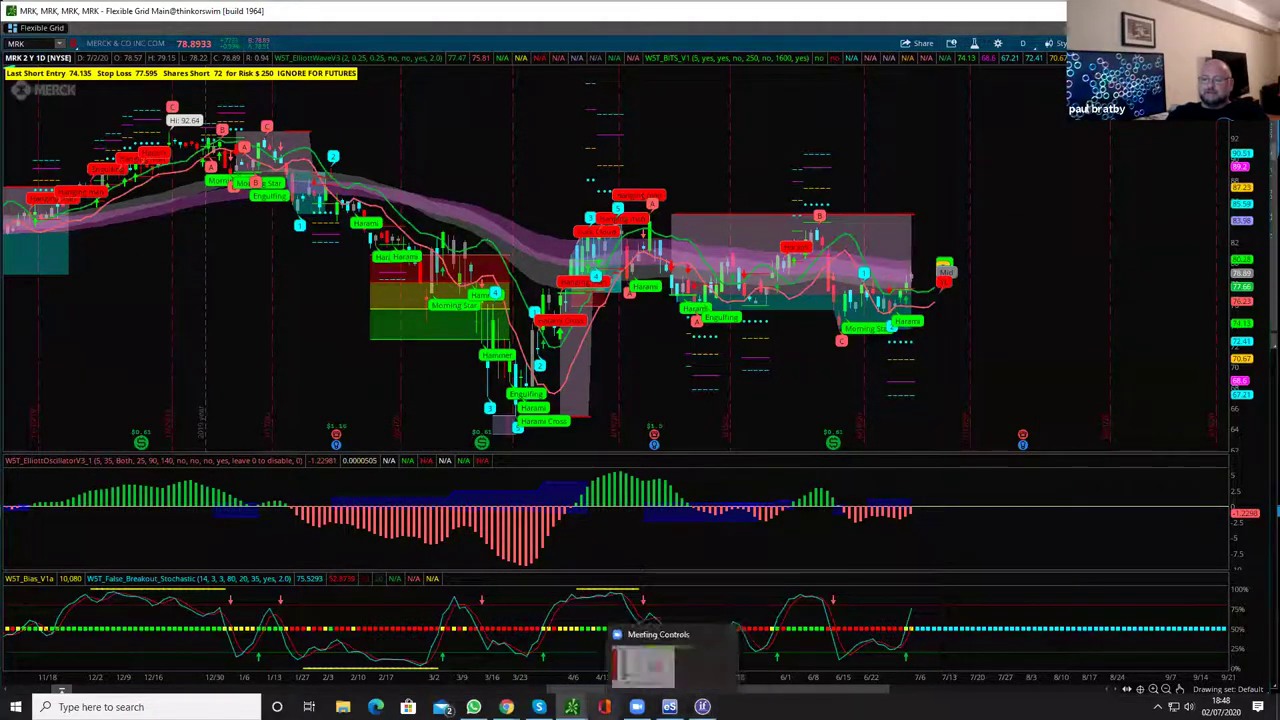
pyautogui.moveTo(571, 707)
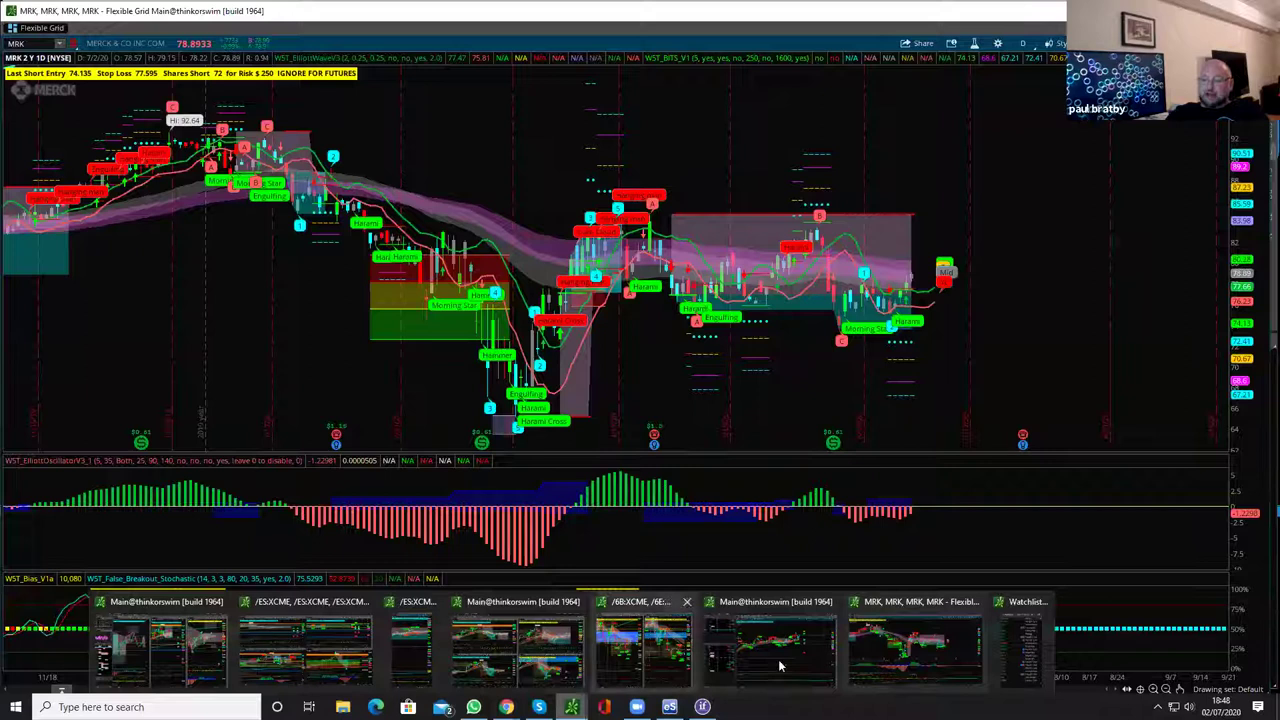
pyautogui.click(909, 654)
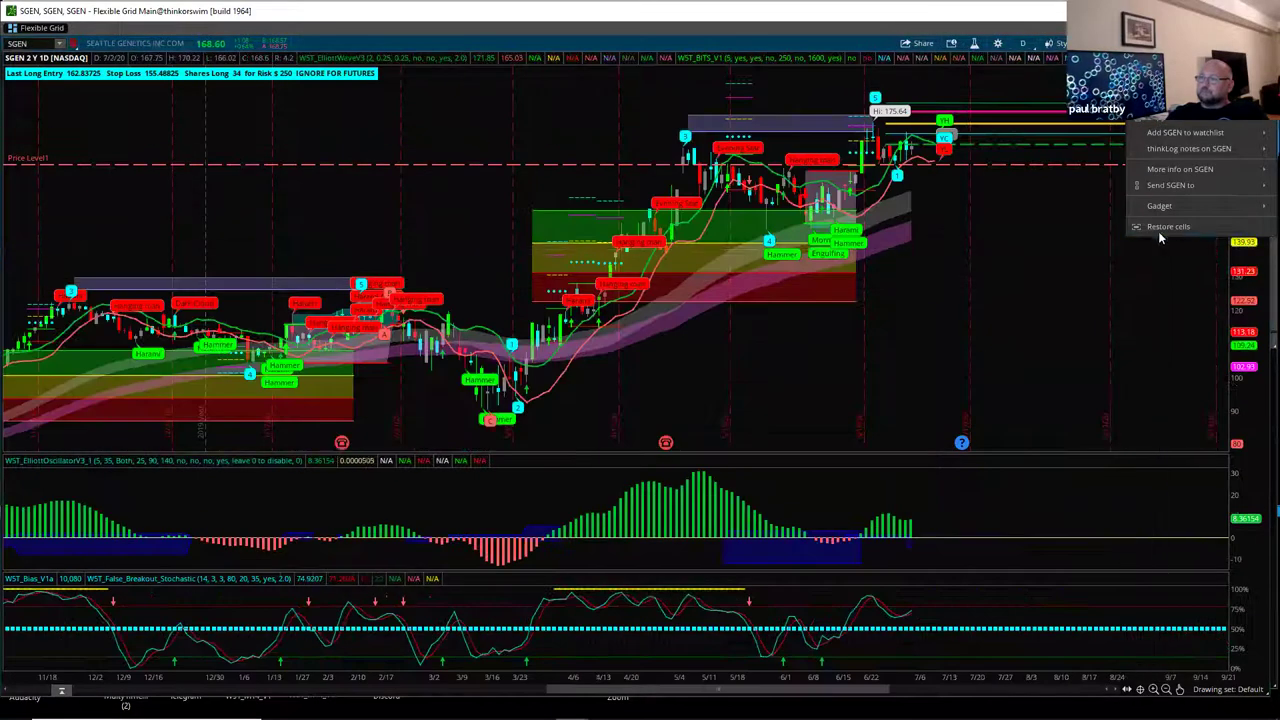
pyautogui.click(1157, 226)
pyautogui.click(1258, 366)
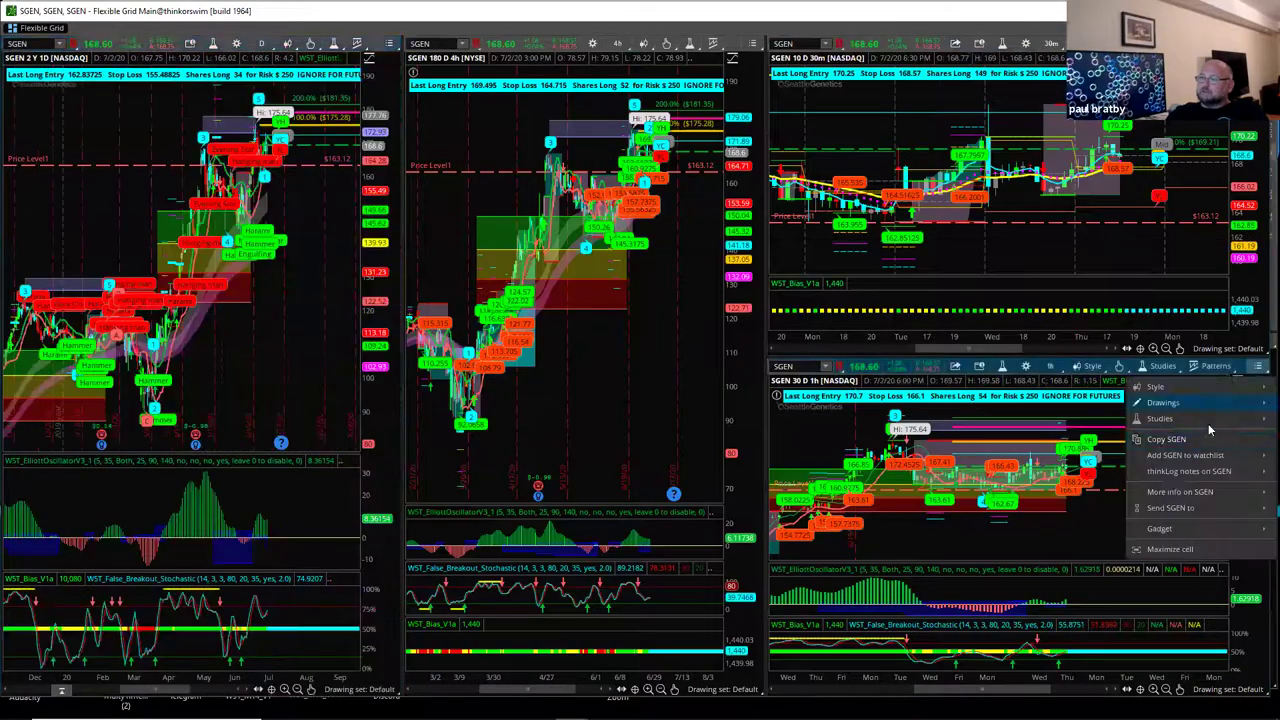
pyautogui.click(1170, 549)
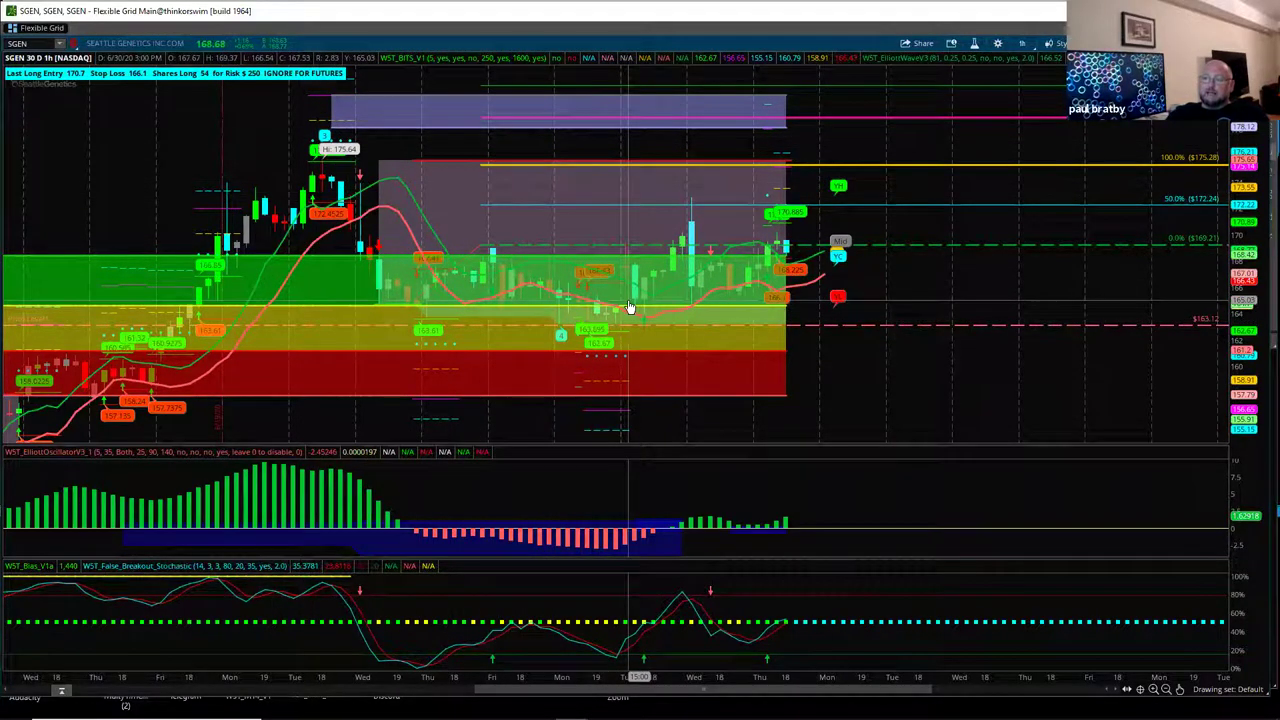
pyautogui.moveTo(490, 250)
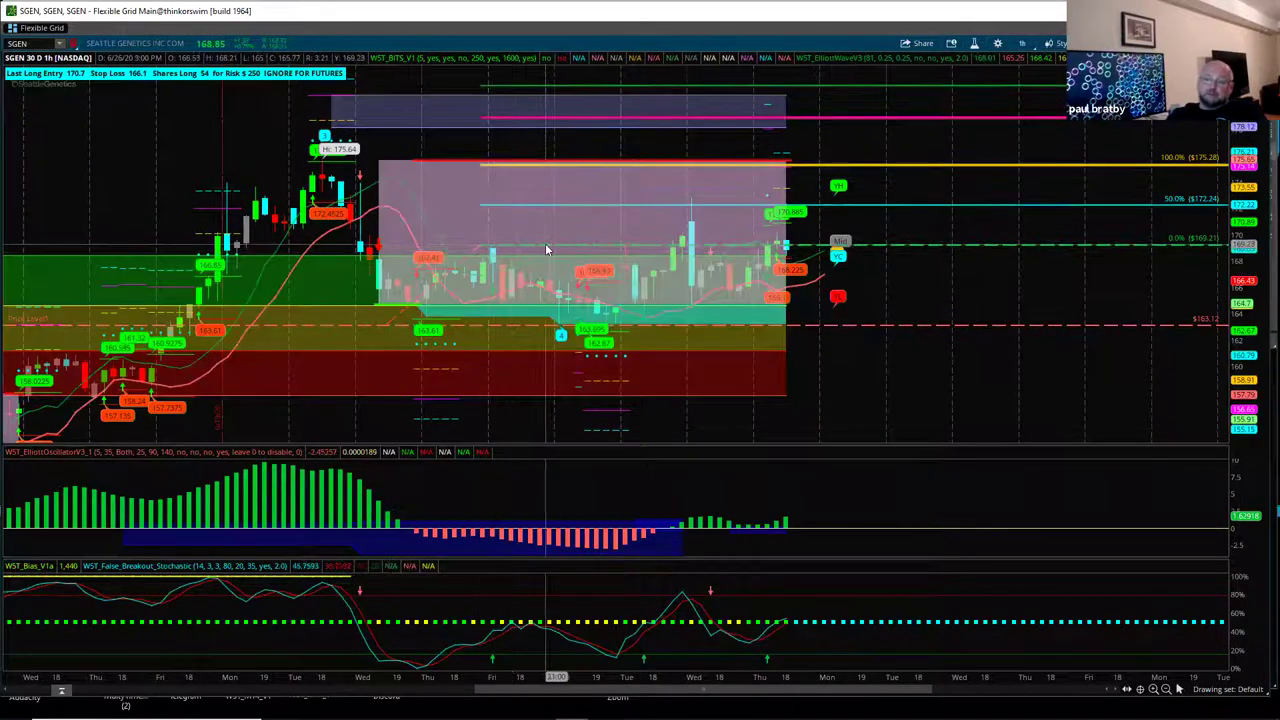
pyautogui.moveTo(541, 246)
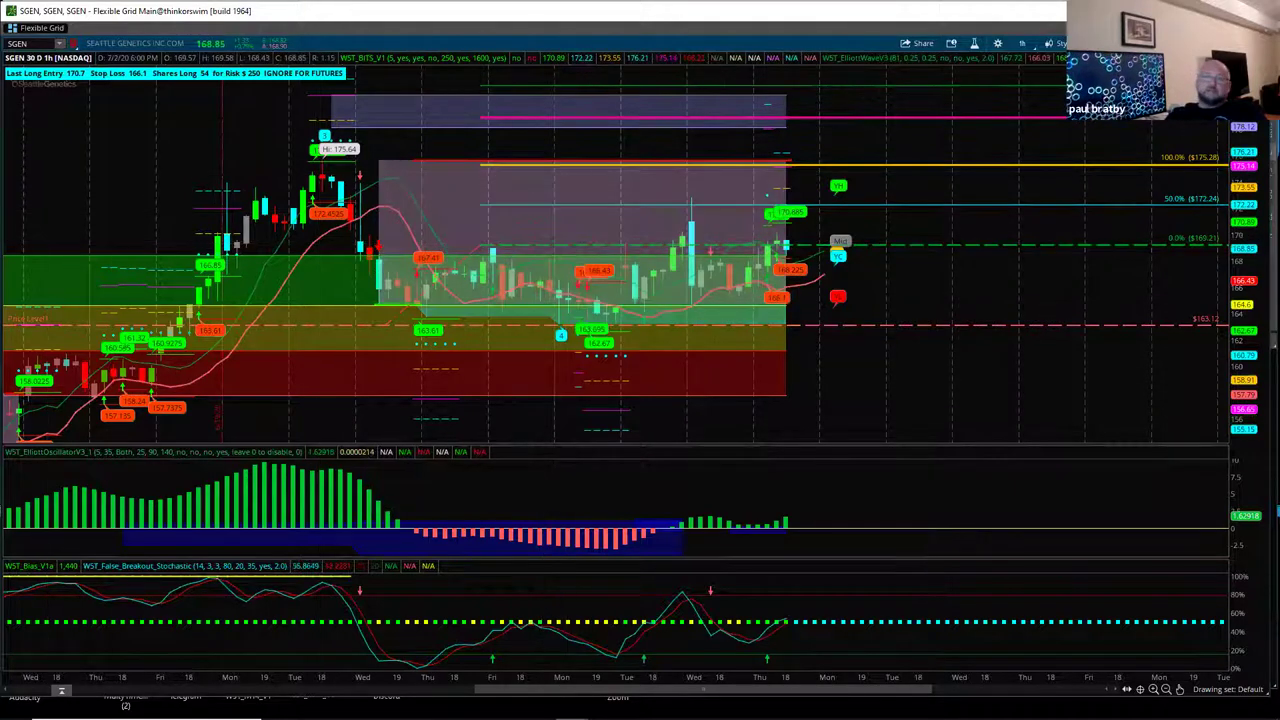
# Load the symbol SPX in the maximized hourly chart and restore the chart grid
pyautogui.click(43, 42)
pyautogui.write('SPX')
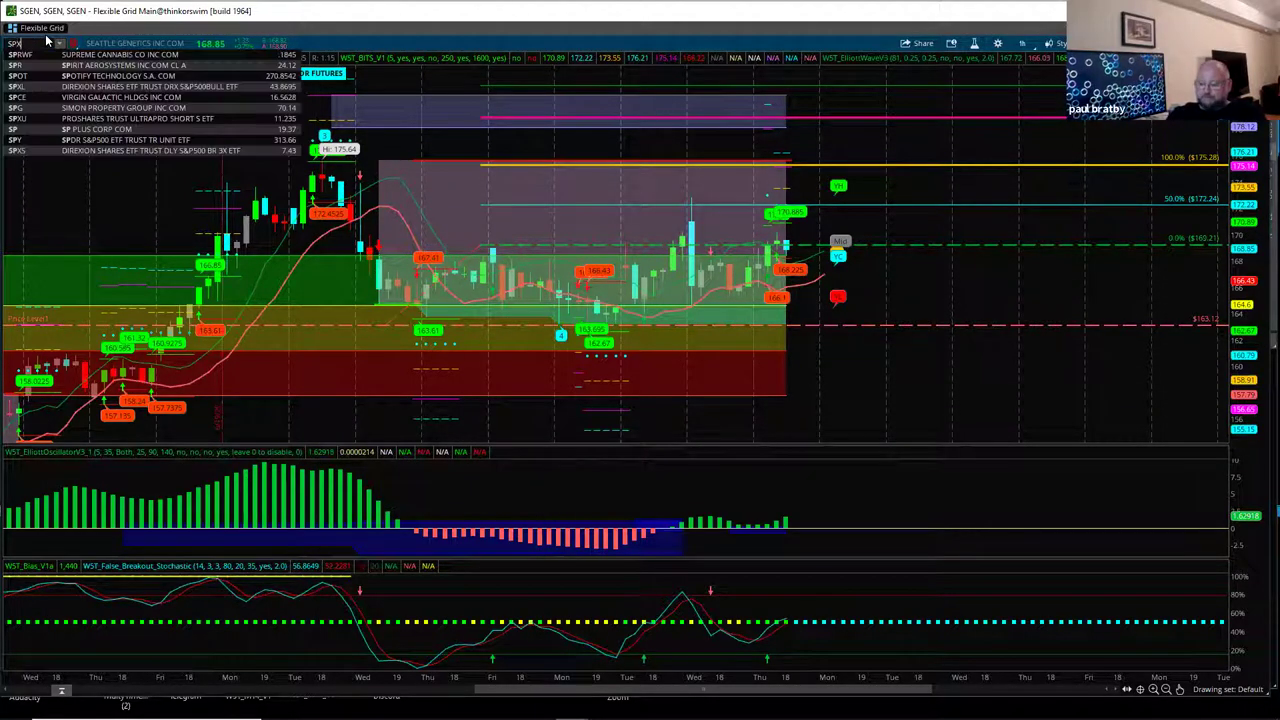
pyautogui.press('Return')
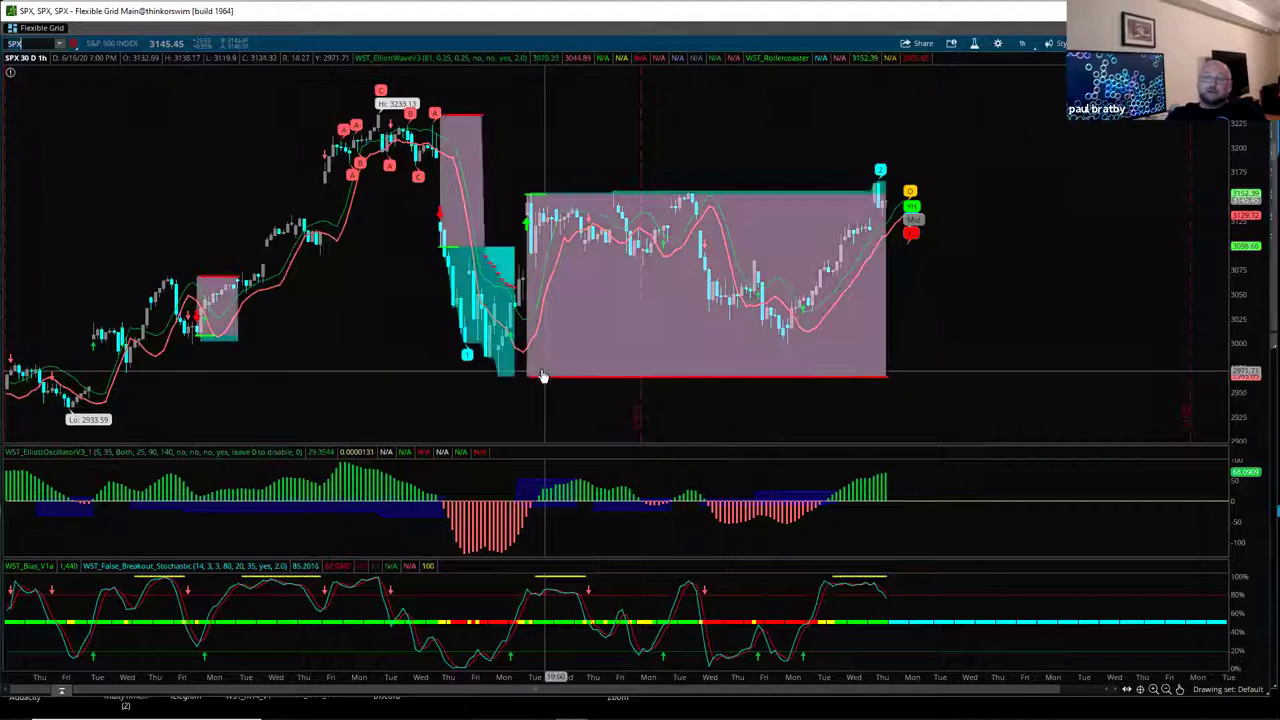
pyautogui.click(1022, 43)
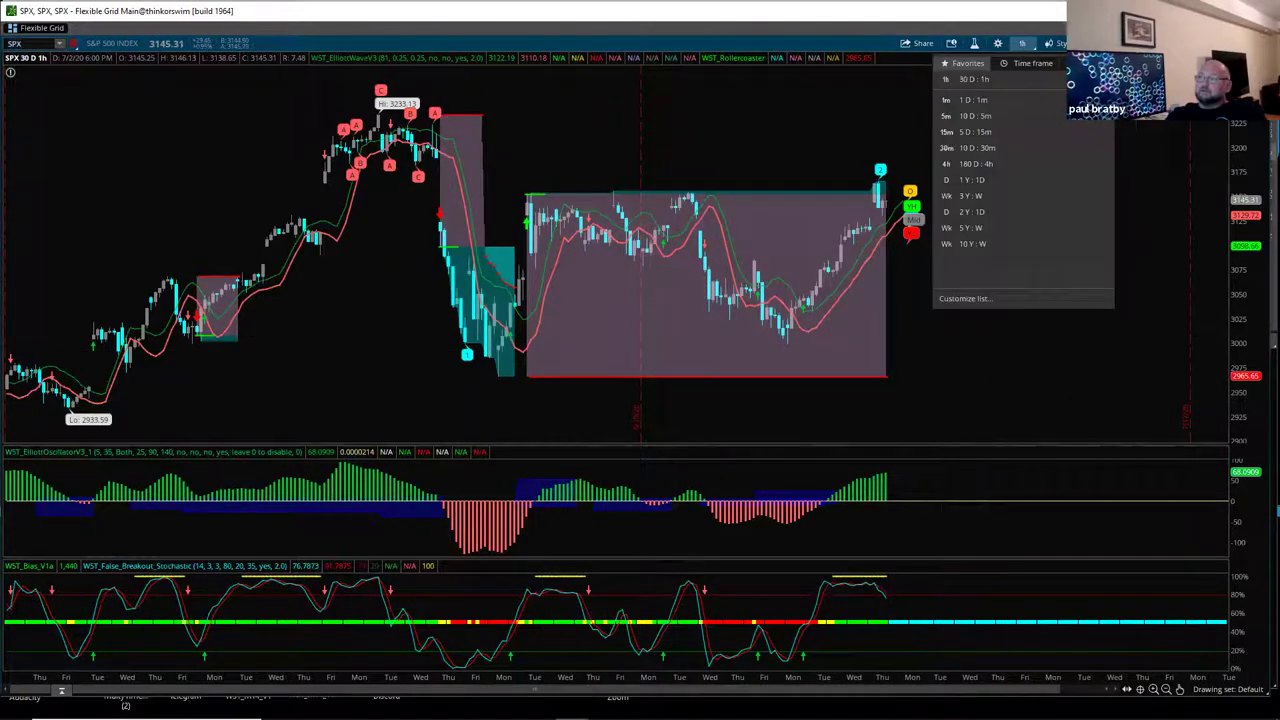
pyautogui.click(1245, 27)
pyautogui.click(1171, 224)
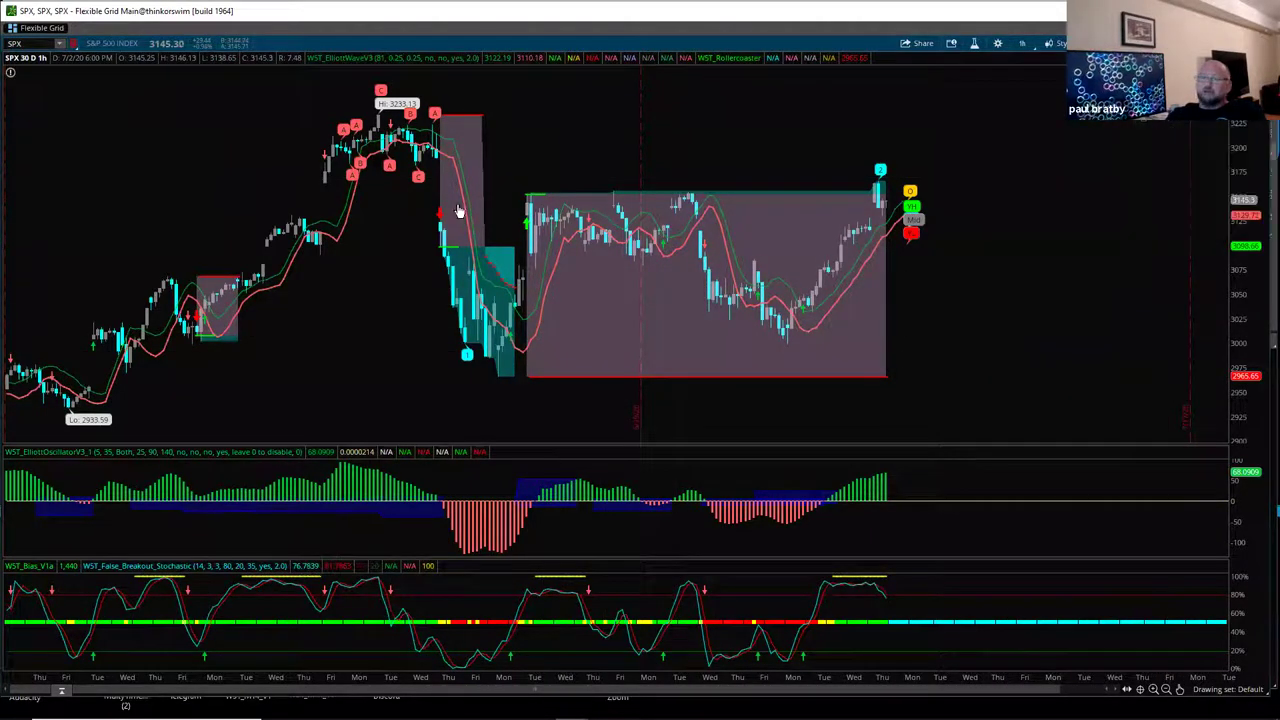
# Maximize the SPX 2-year daily chart and remove its Fibonacci retracement drawing
pyautogui.click(390, 43)
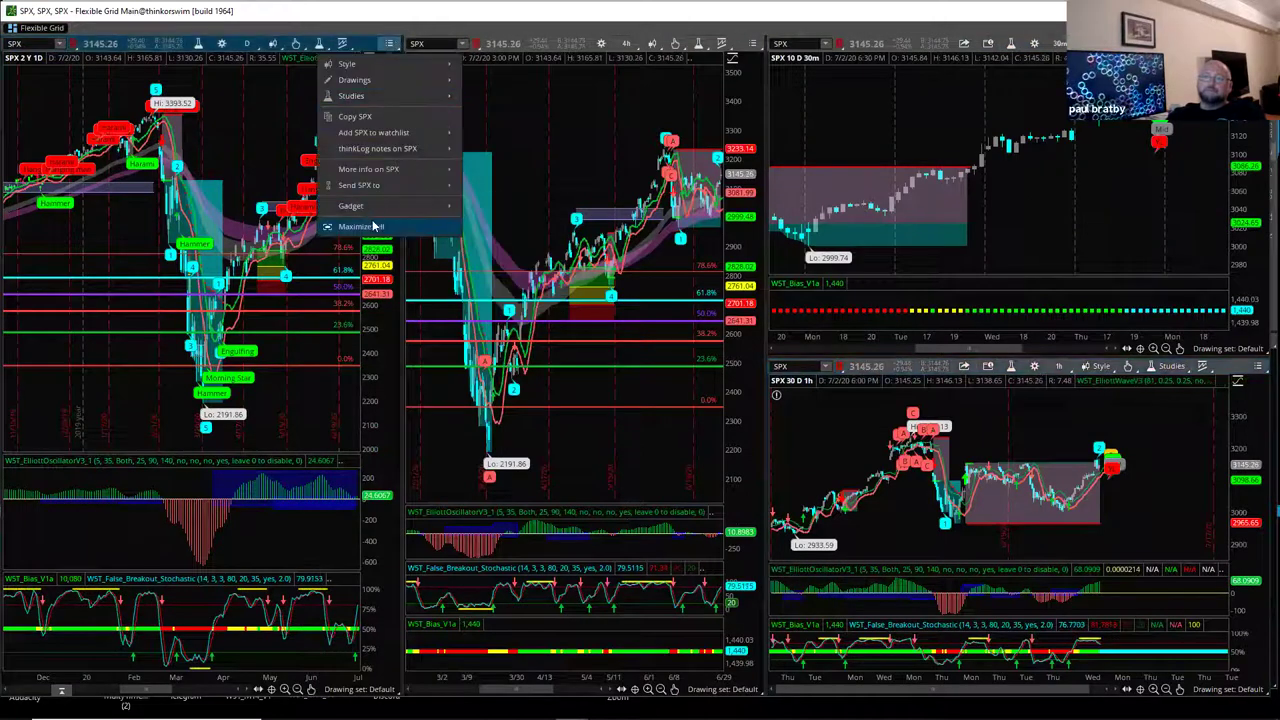
pyautogui.click(373, 217)
pyautogui.rightClick(1127, 297)
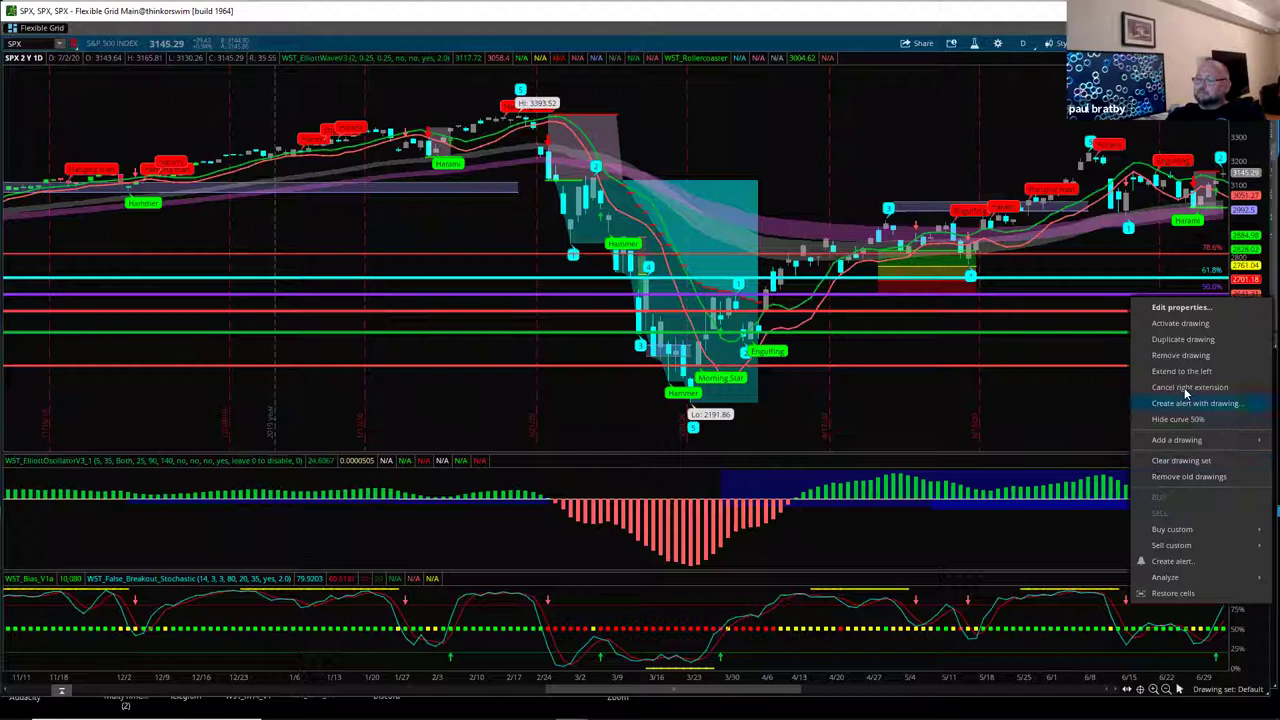
pyautogui.click(1168, 361)
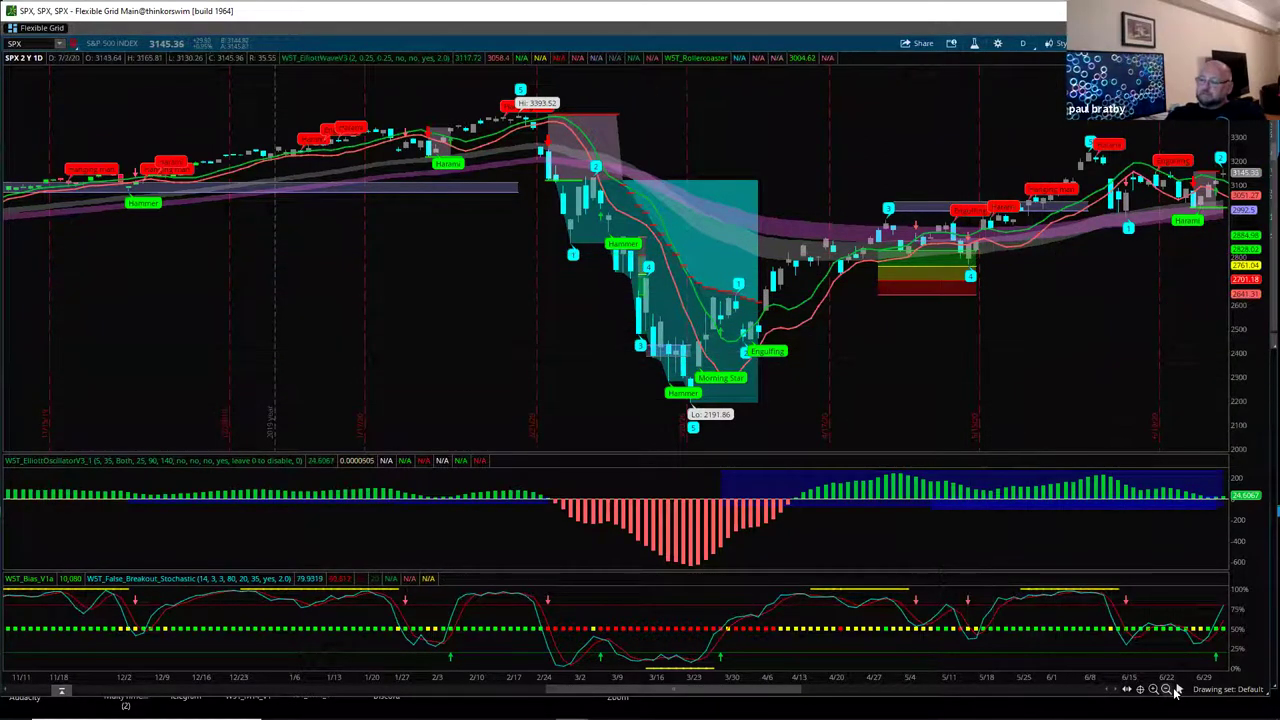
# Examine the recent waves on the SPX daily chart and switch it to the 10-year weekly time frame
pyautogui.moveTo(1178, 689)
pyautogui.moveTo(1128, 406)
pyautogui.mouseDown()
pyautogui.moveTo(943, 380)
pyautogui.moveTo(903, 393)
pyautogui.mouseUp()
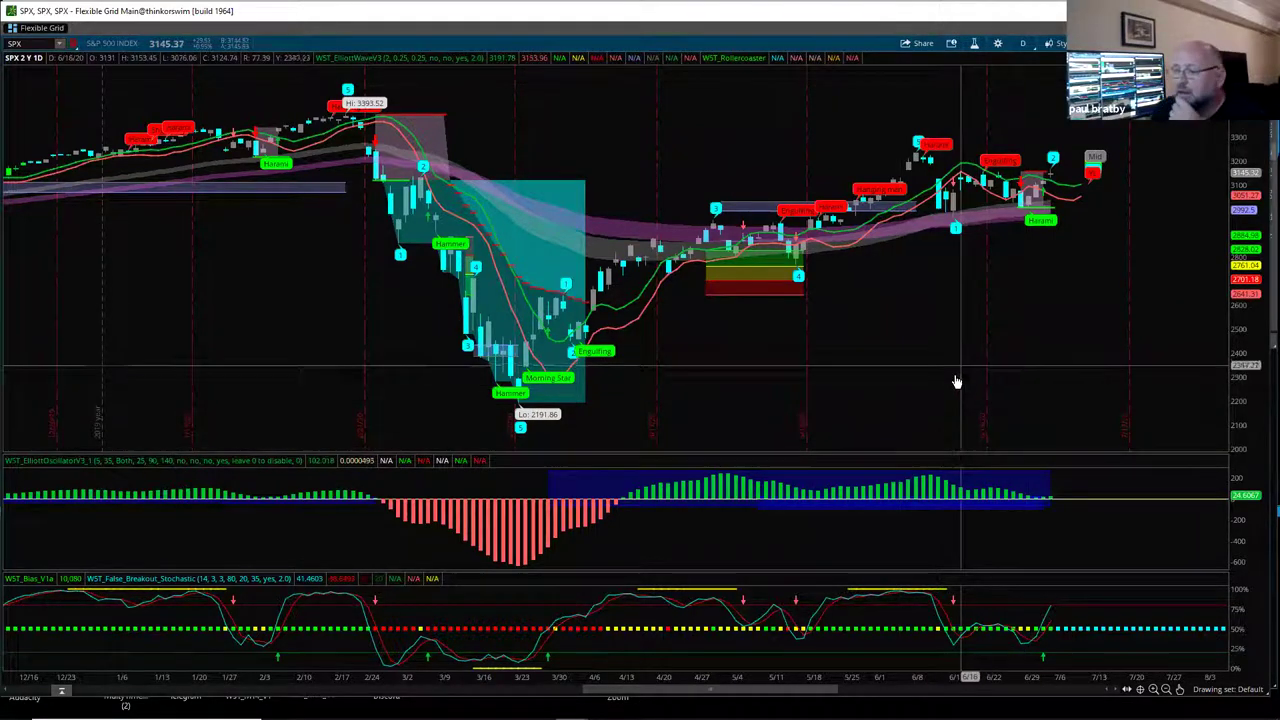
pyautogui.scroll(-5, 632, 690)
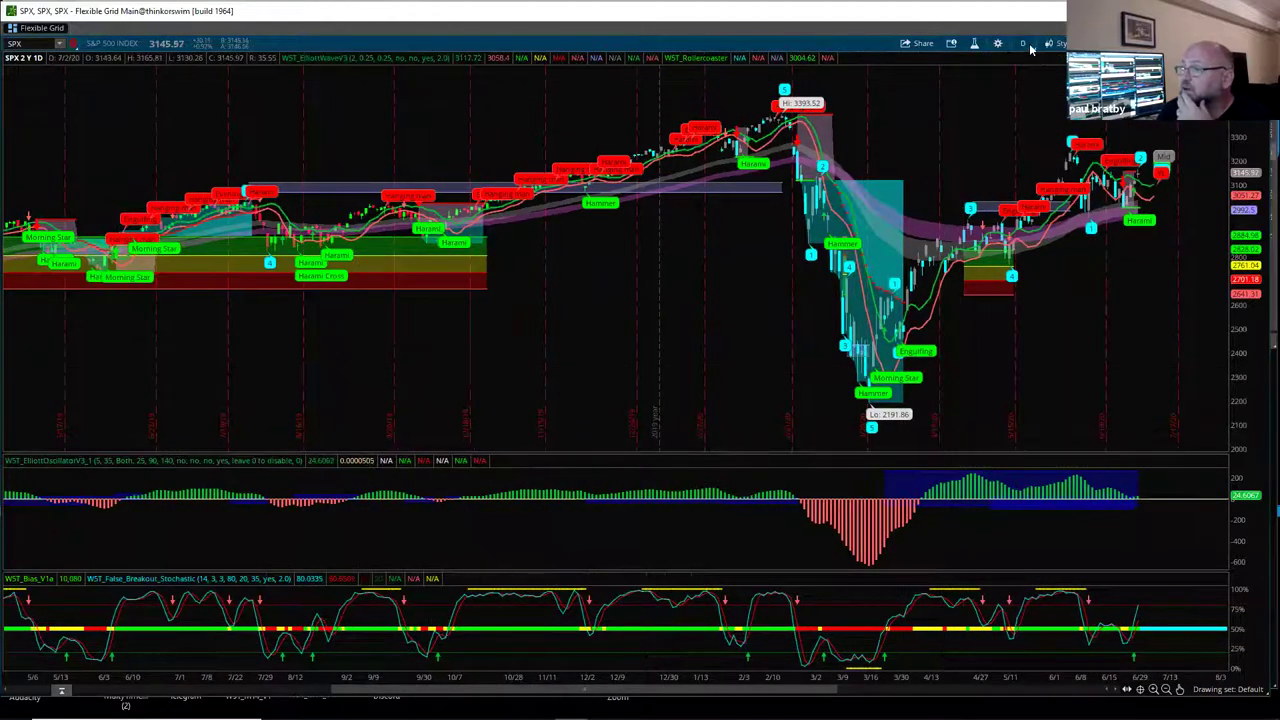
pyautogui.click(1031, 50)
pyautogui.click(988, 237)
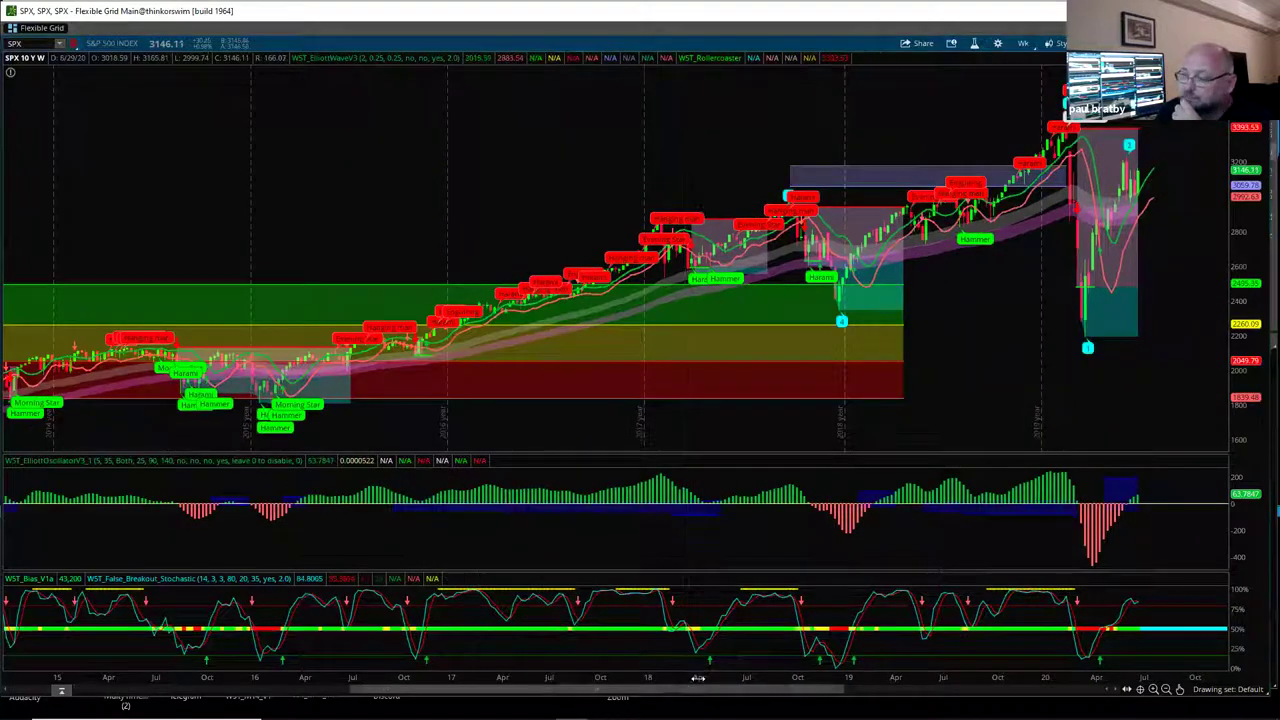
# Draw a rectangle zone on the SPX weekly chart from about 2350 in March 2018 to about 2200 in December 2020
pyautogui.moveTo(782, 679); pyautogui.dragTo(934, 679)
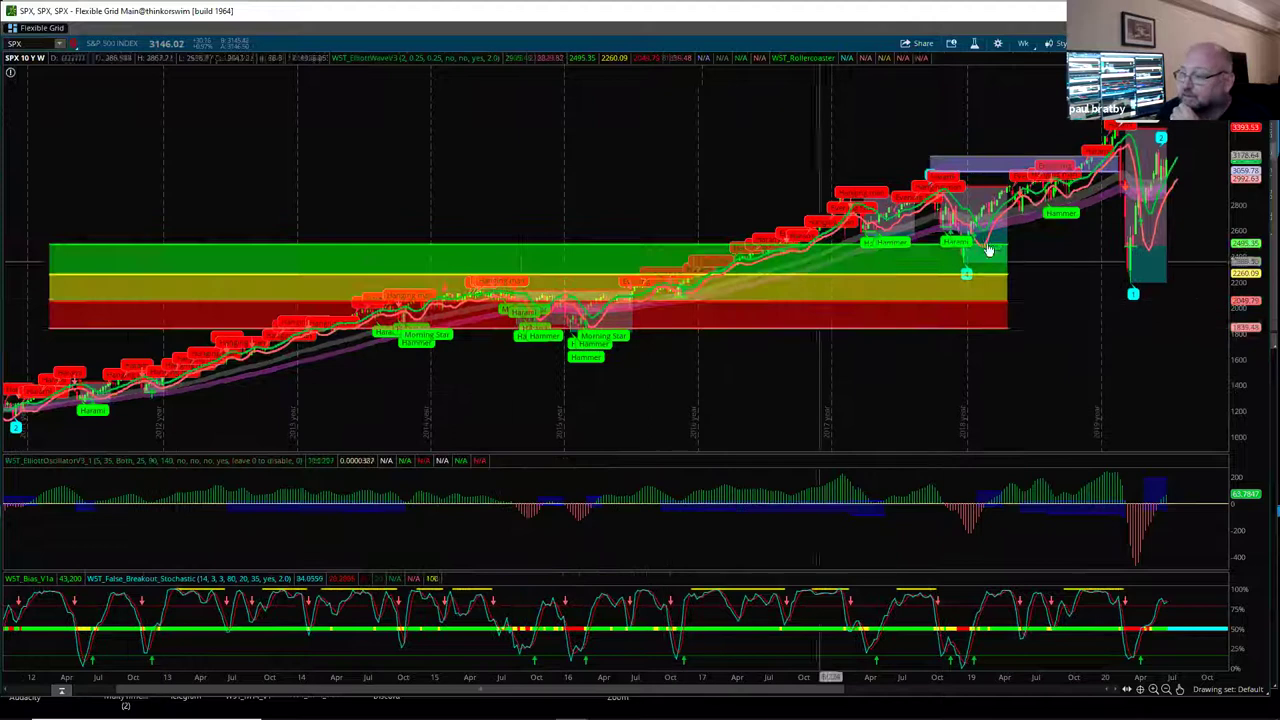
pyautogui.moveTo(1258, 340); pyautogui.dragTo(1258, 390)
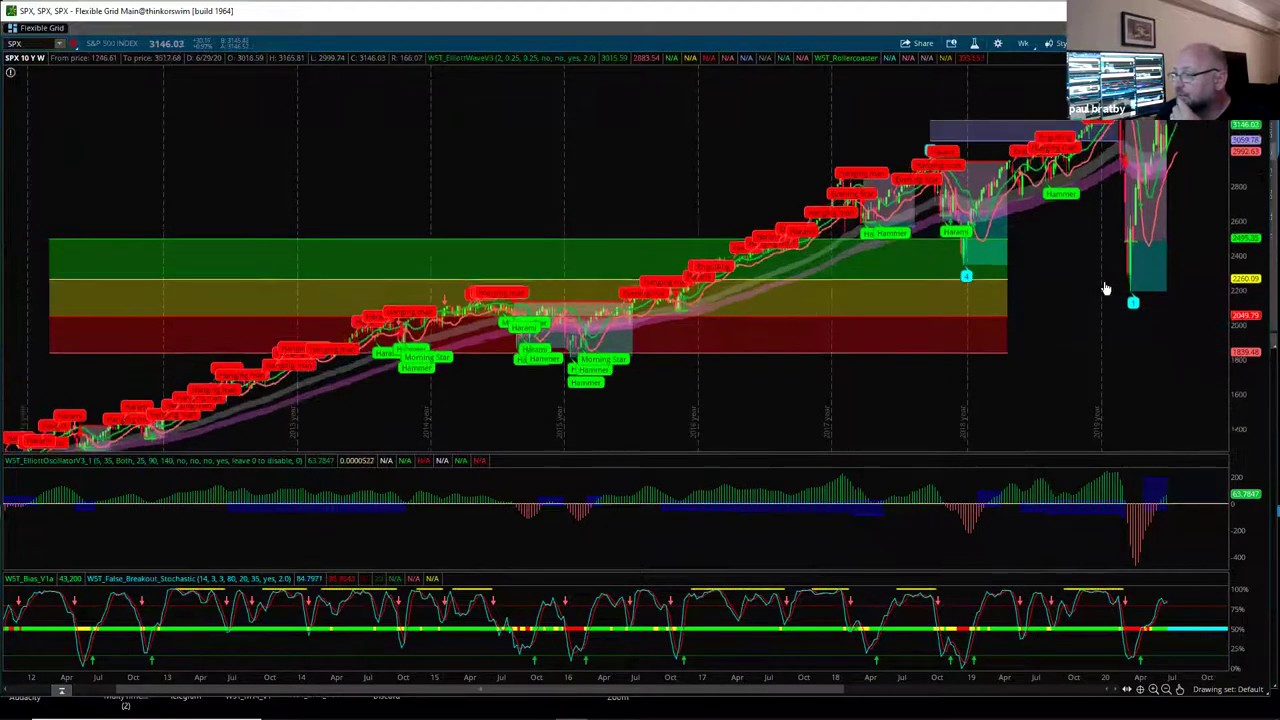
pyautogui.moveTo(1046, 314); pyautogui.dragTo(899, 225)
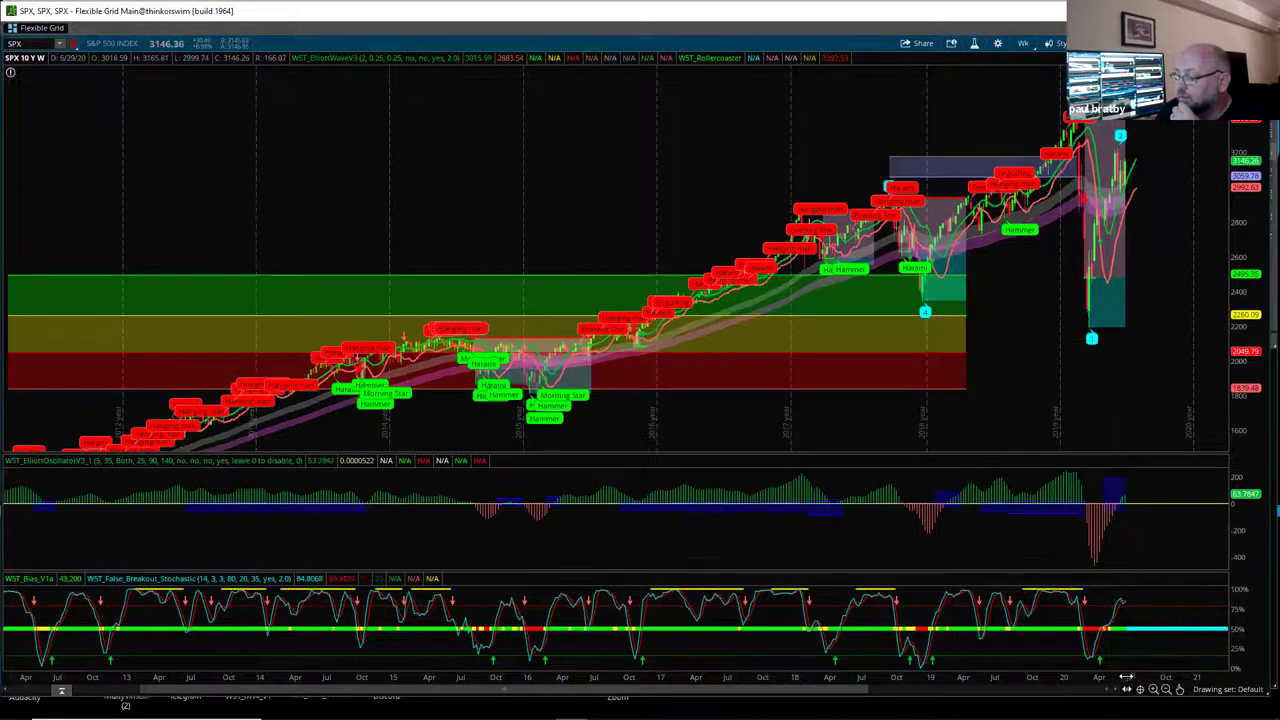
pyautogui.moveTo(1103, 677); pyautogui.dragTo(785, 607)
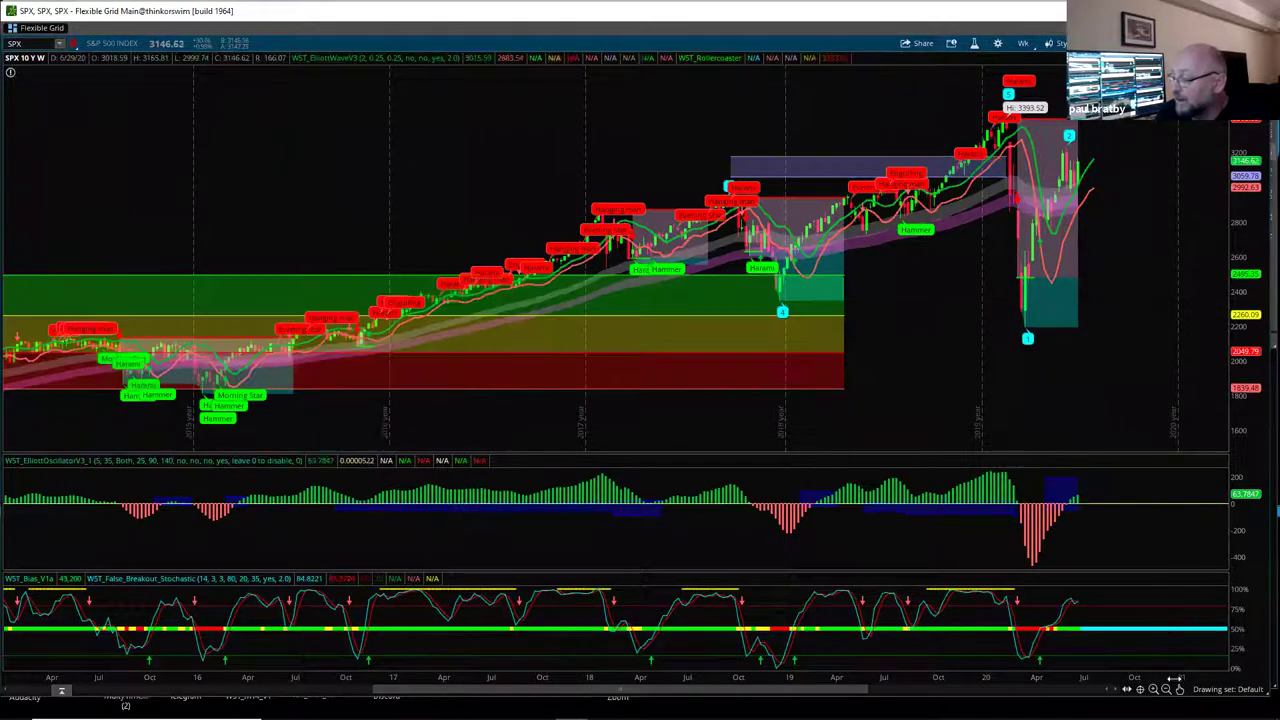
pyautogui.moveTo(1180, 687)
pyautogui.click(1185, 532)
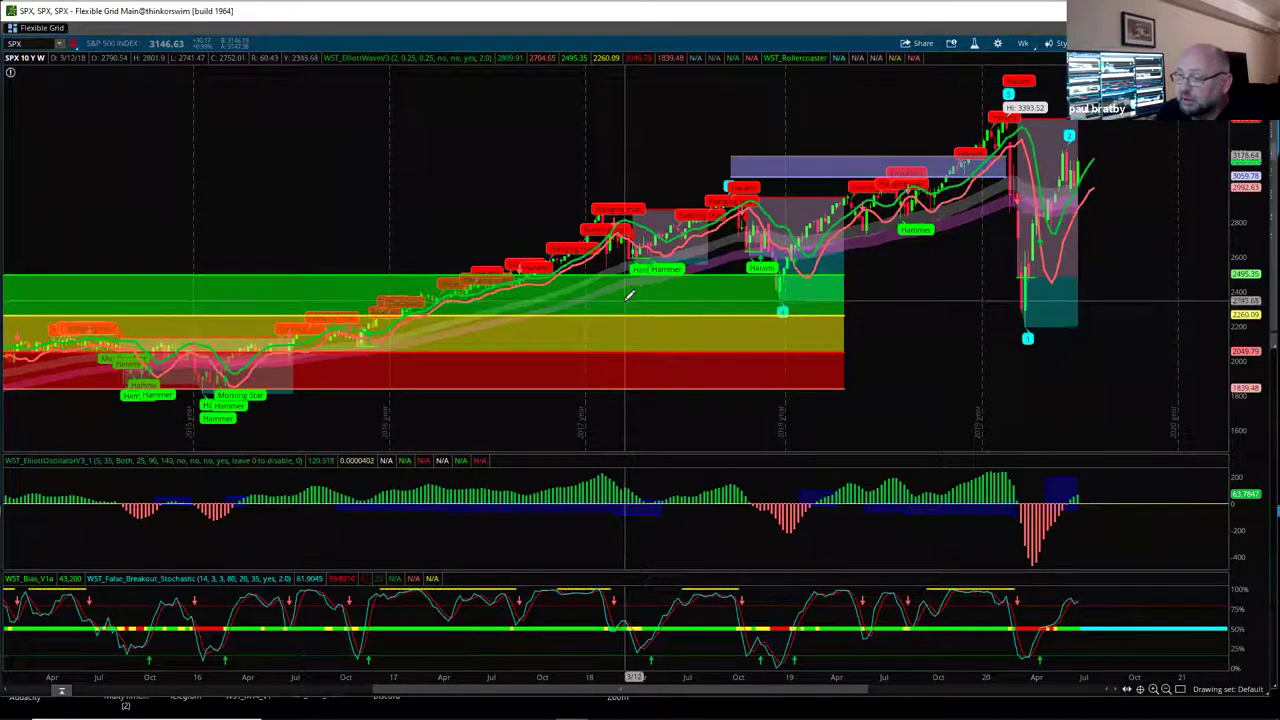
pyautogui.click(625, 300)
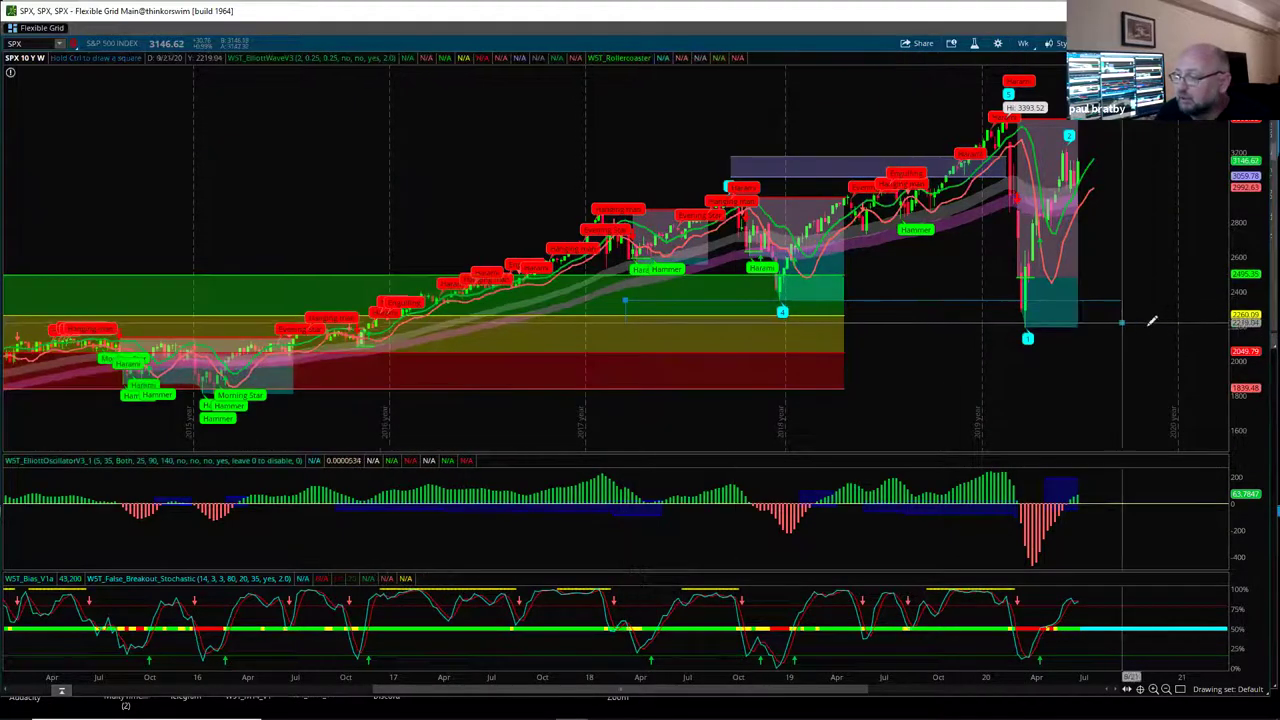
pyautogui.click(1177, 325)
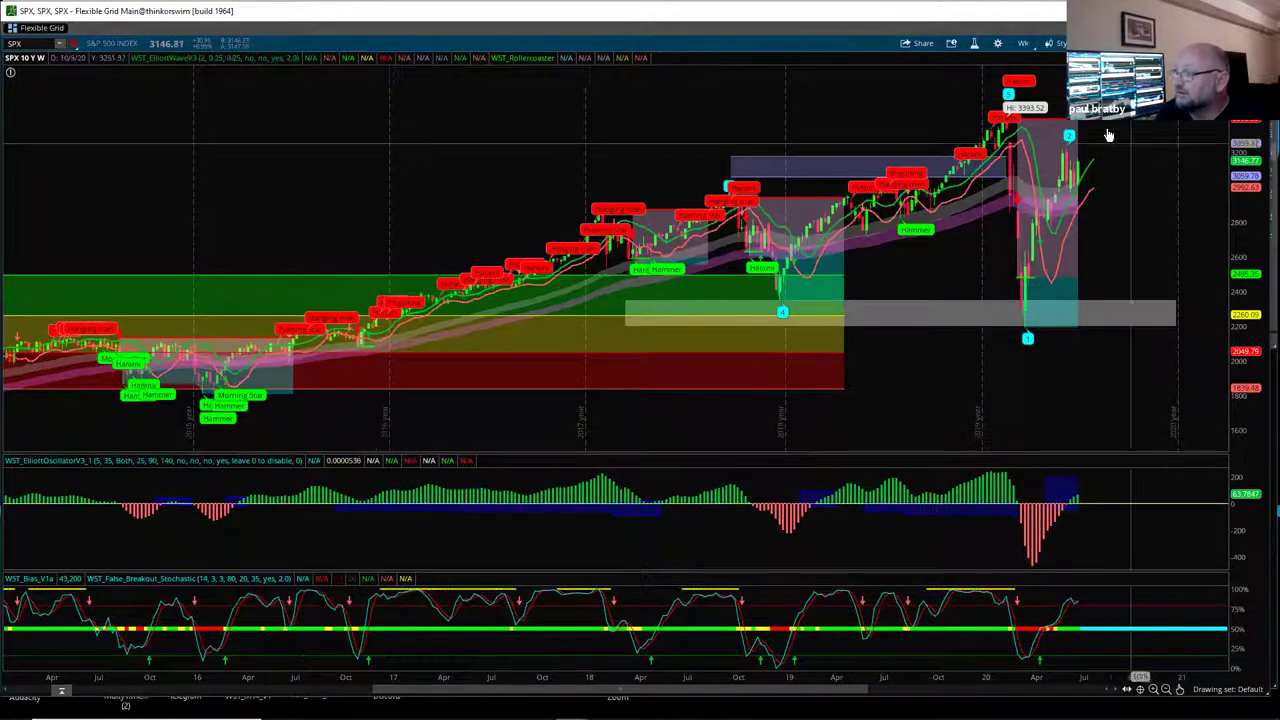
# Switch the SPX chart back to the 2-year daily time frame and examine the March low against the rectangle zone
pyautogui.click(1023, 43)
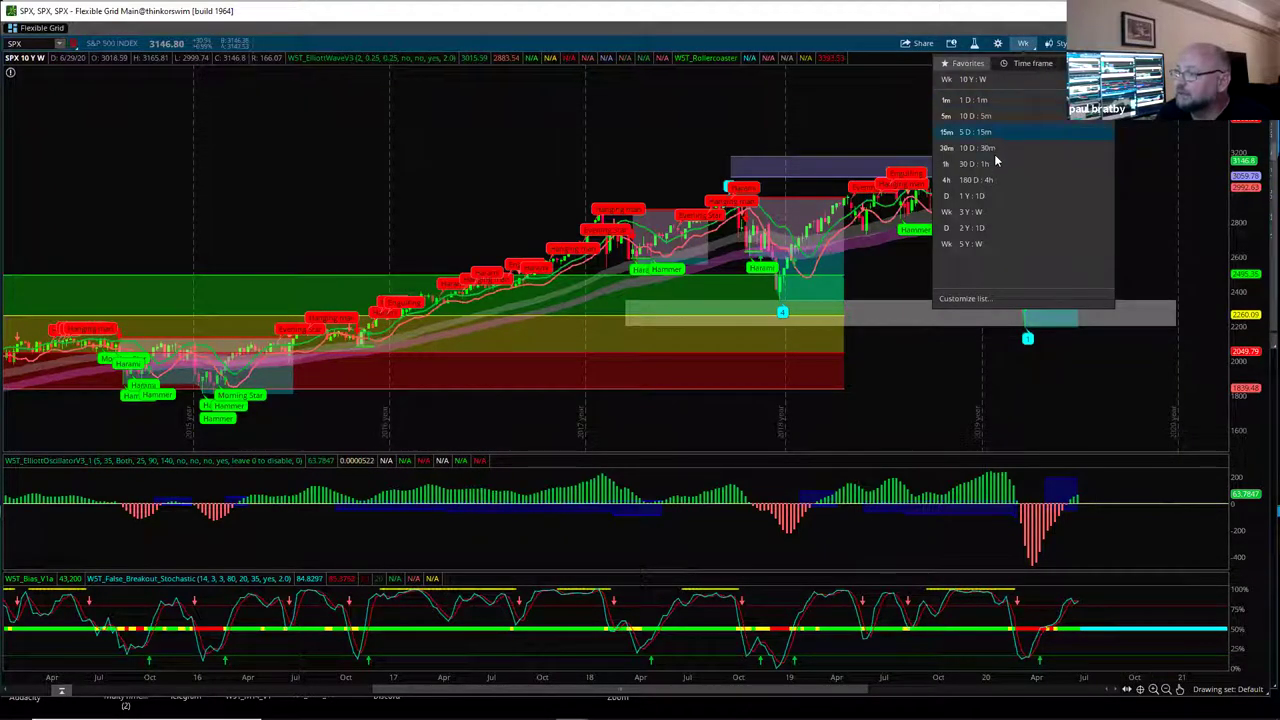
pyautogui.click(972, 228)
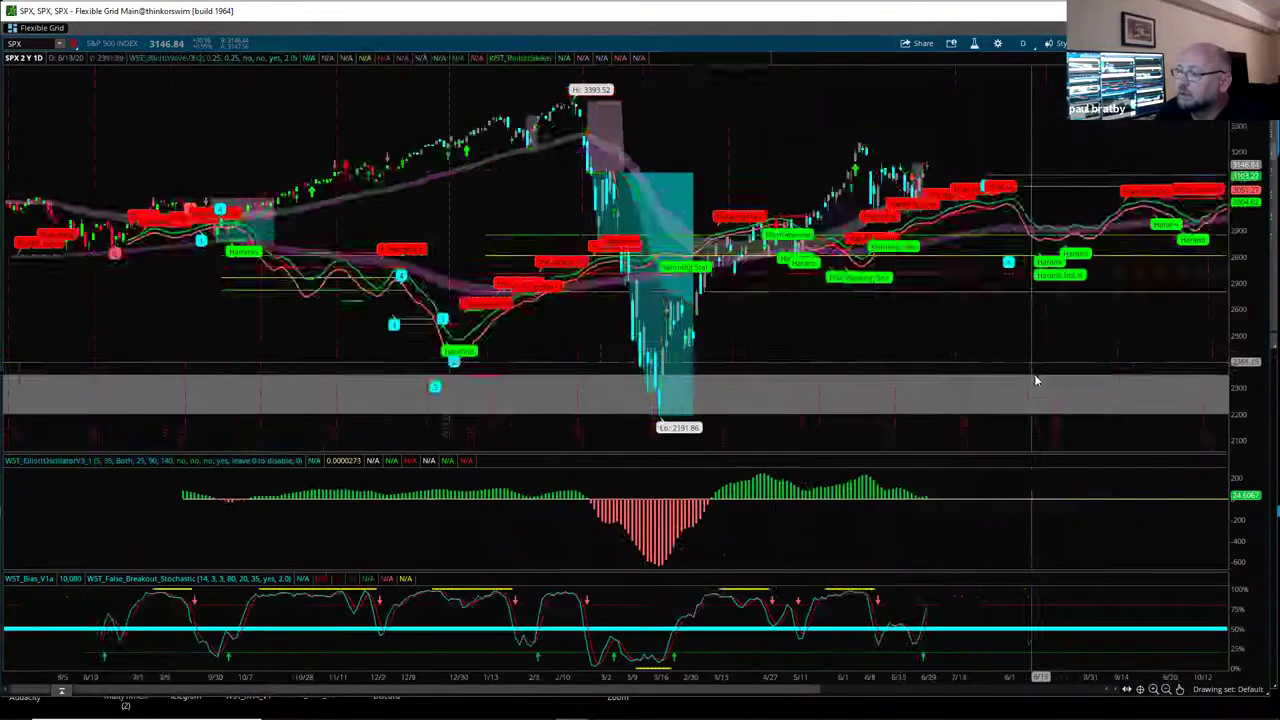
pyautogui.moveTo(998, 318); pyautogui.dragTo(839, 346)
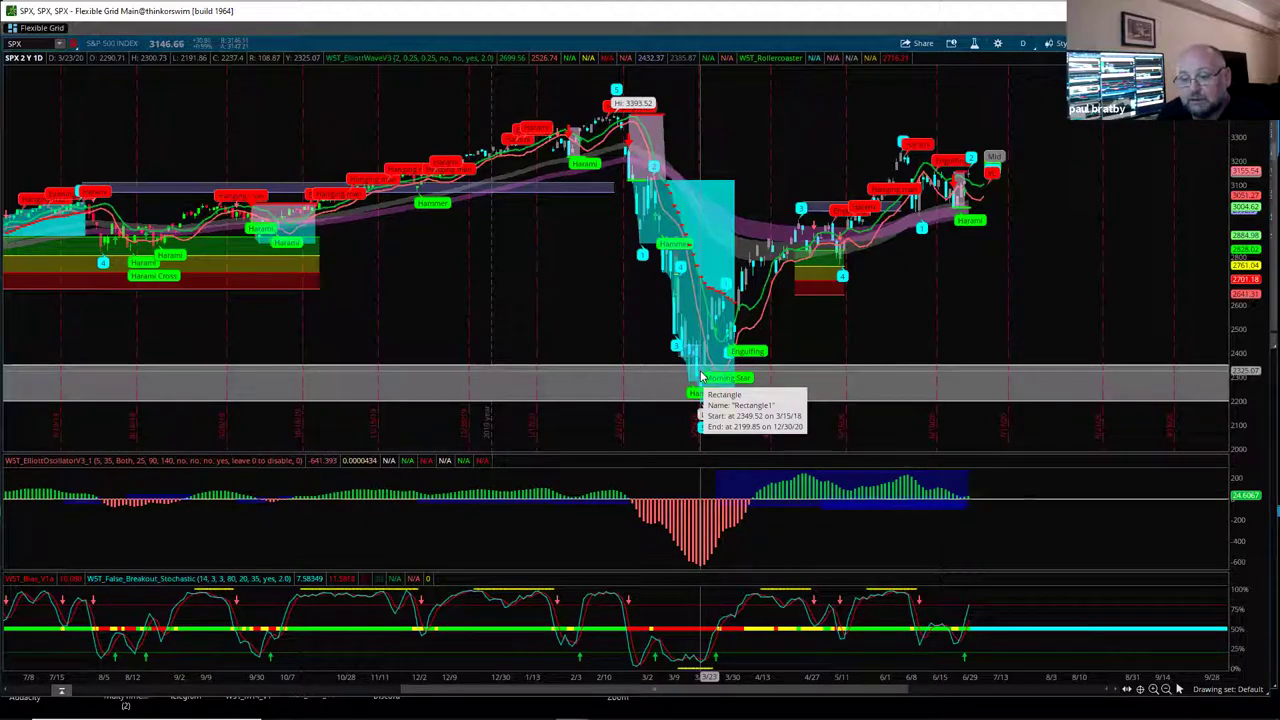
# Set the WST_ElliottWaveV3 study's start bar to 434 on the SPX daily chart
pyautogui.click(976, 45)
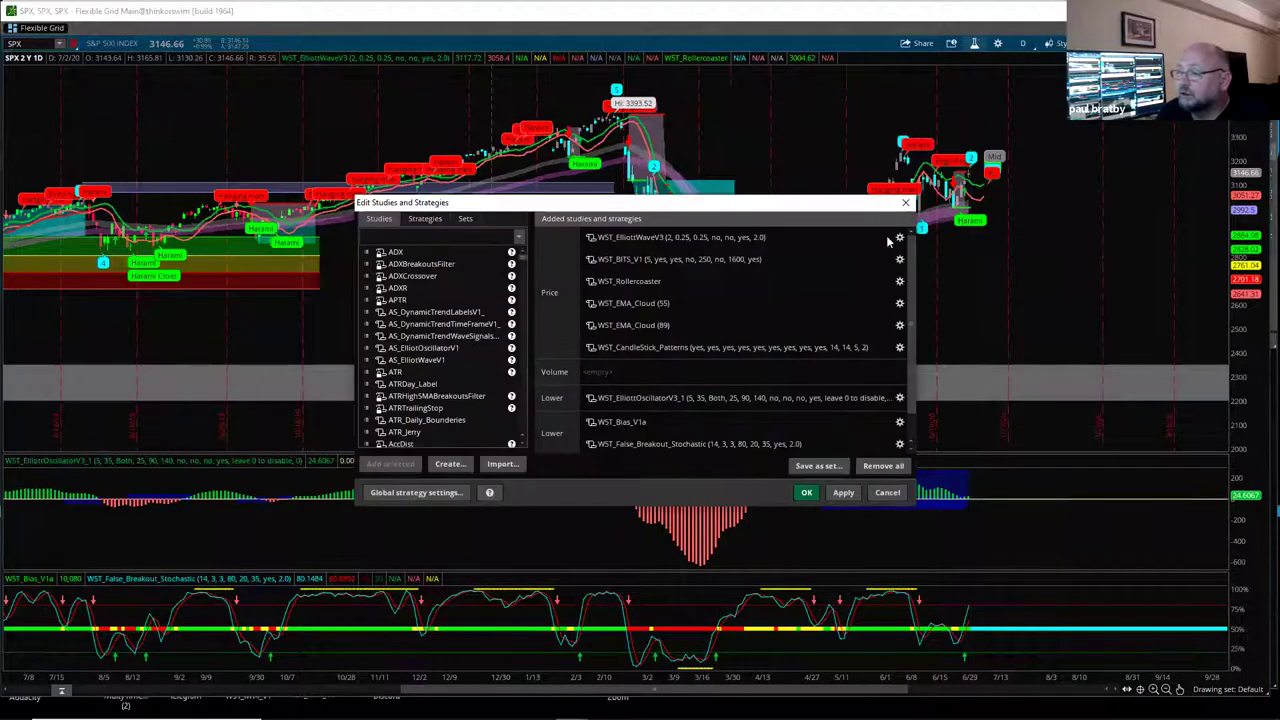
pyautogui.click(899, 237)
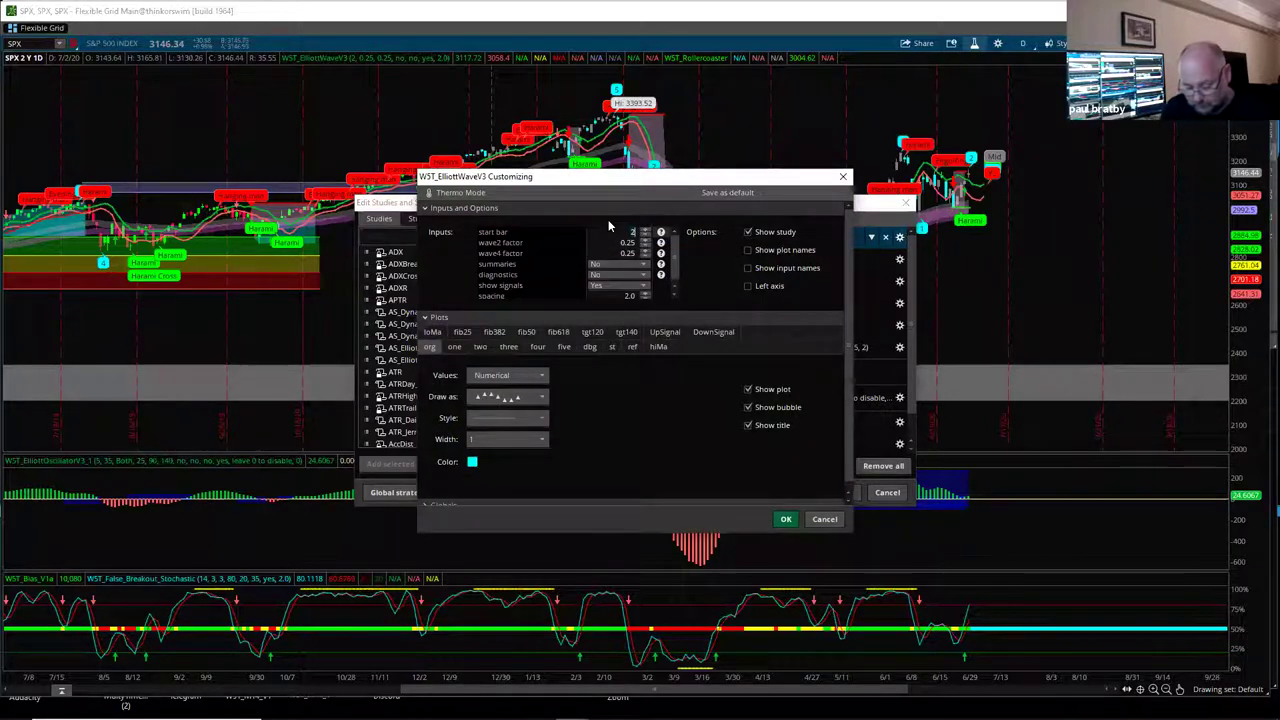
pyautogui.write('343')
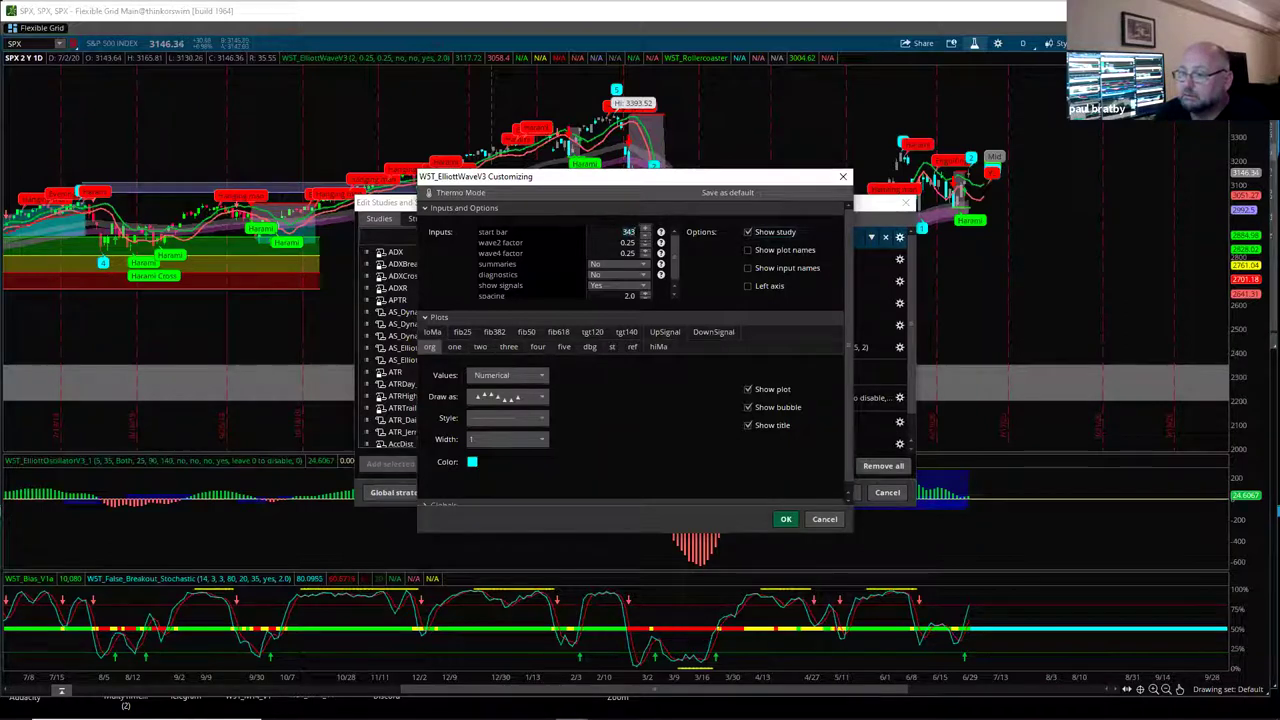
pyautogui.write('4')
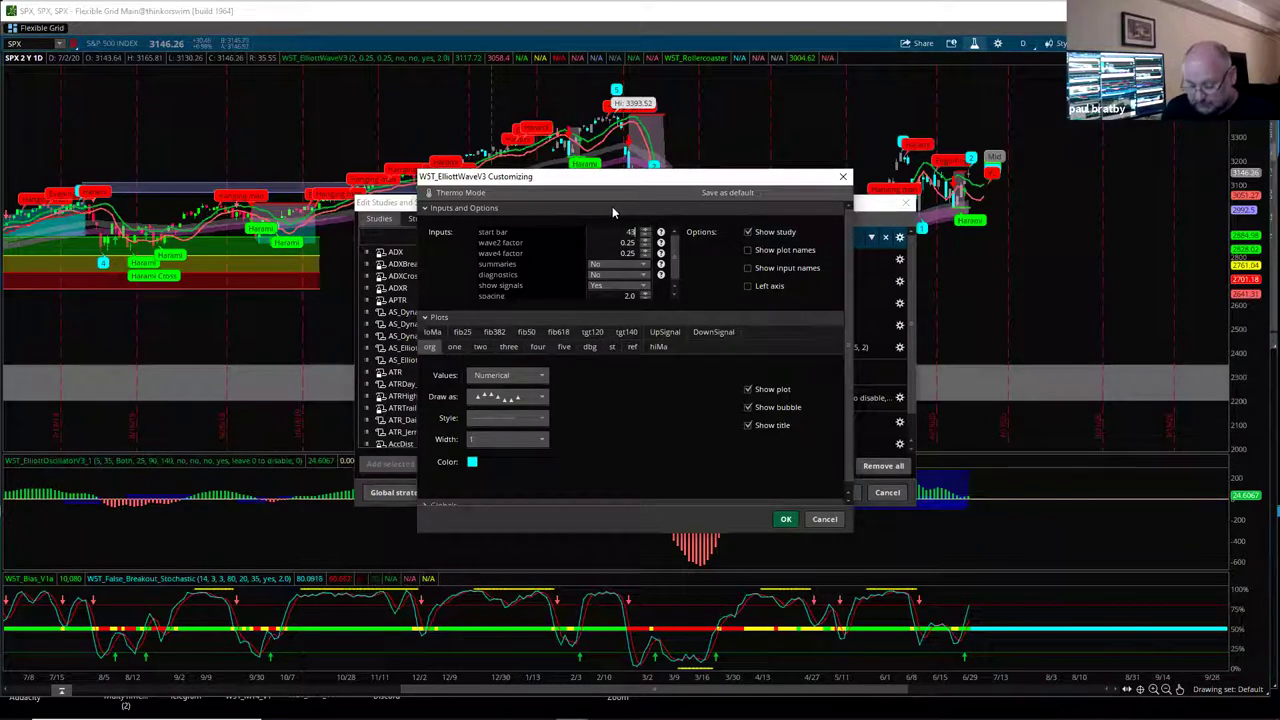
pyautogui.click(786, 519)
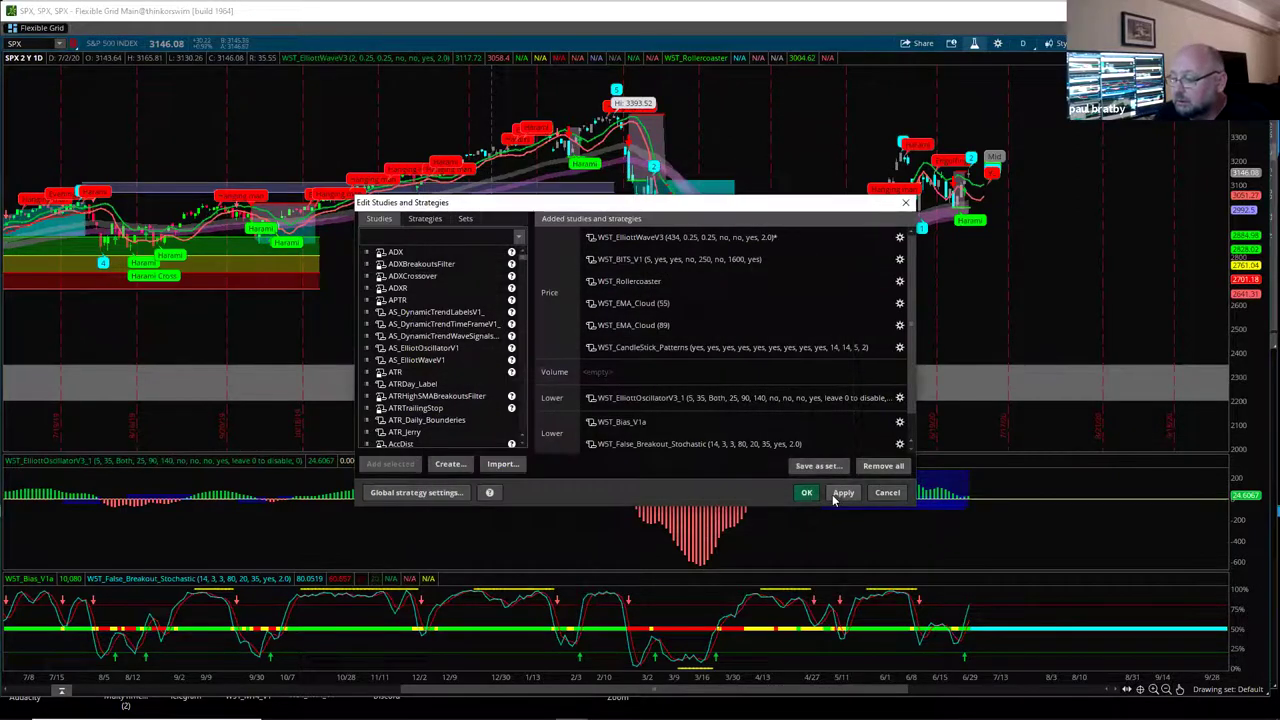
pyautogui.click(806, 494)
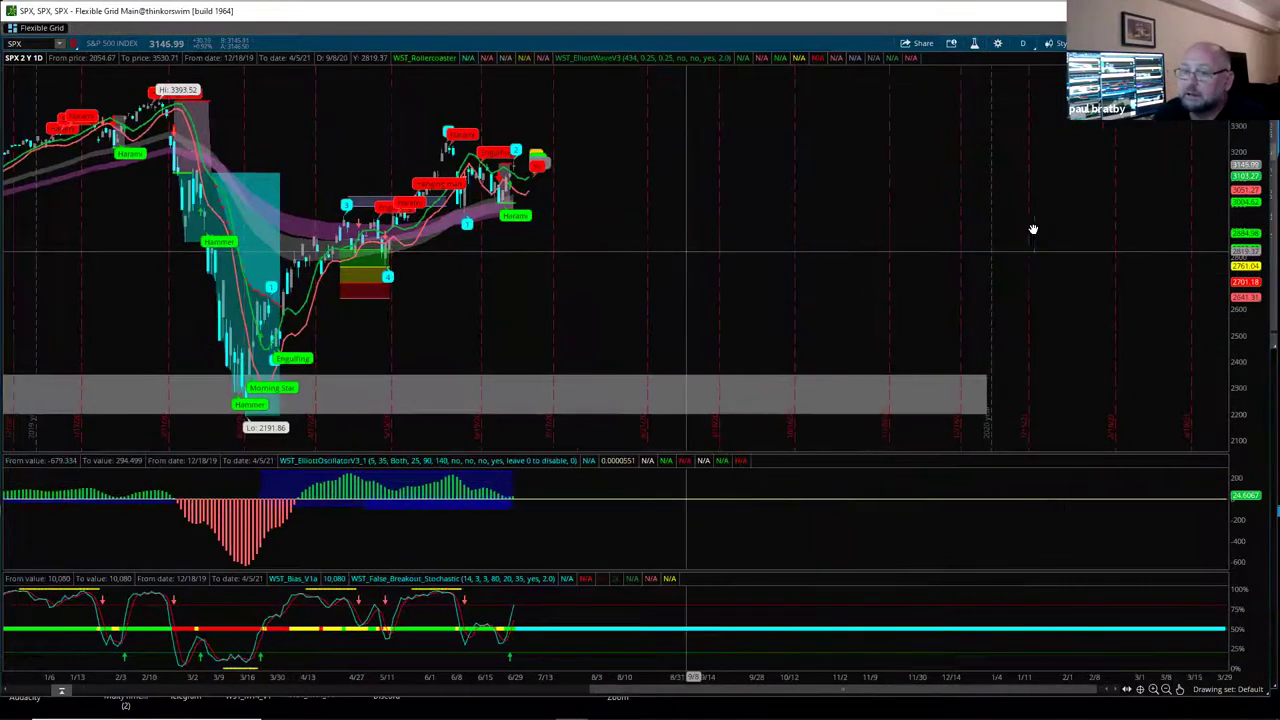
# Draw a rising parallel channel with a midline along the June high and the lows since March on the SPX daily chart
pyautogui.moveTo(1017, 680); pyautogui.dragTo(782, 643)
pyautogui.scroll(3, 342, 190)
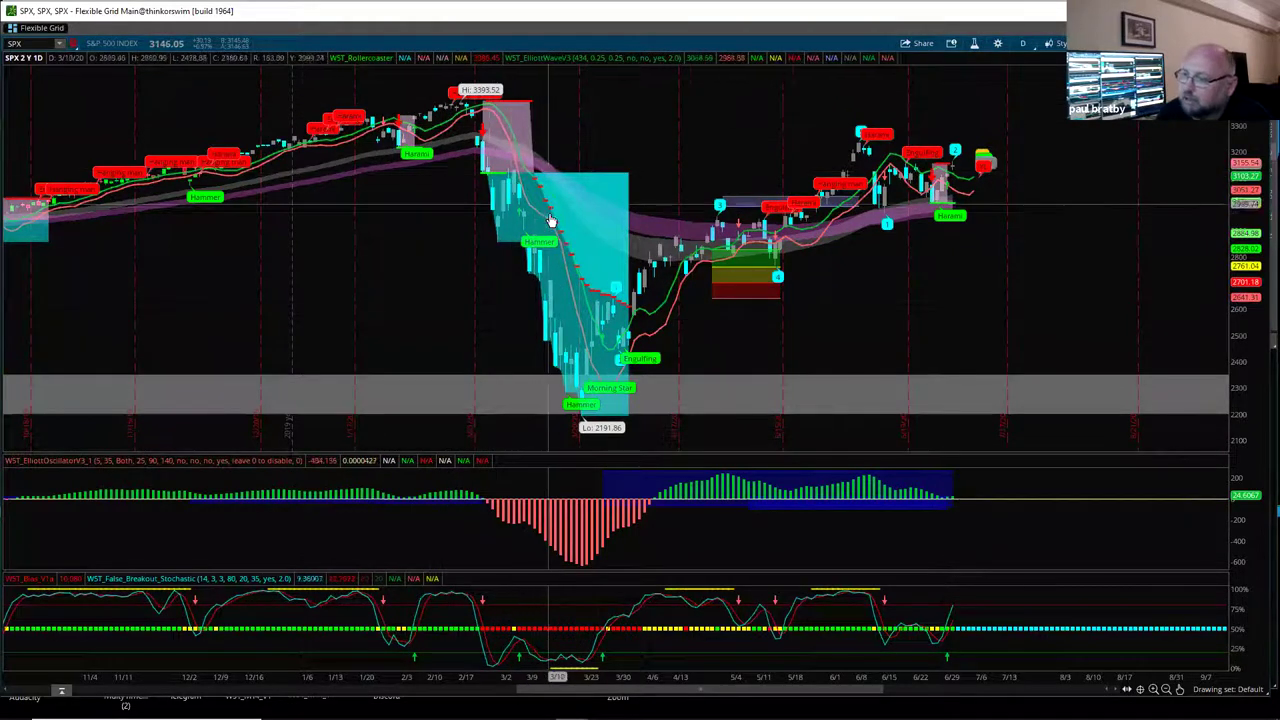
pyautogui.moveTo(717, 343); pyautogui.dragTo(727, 343)
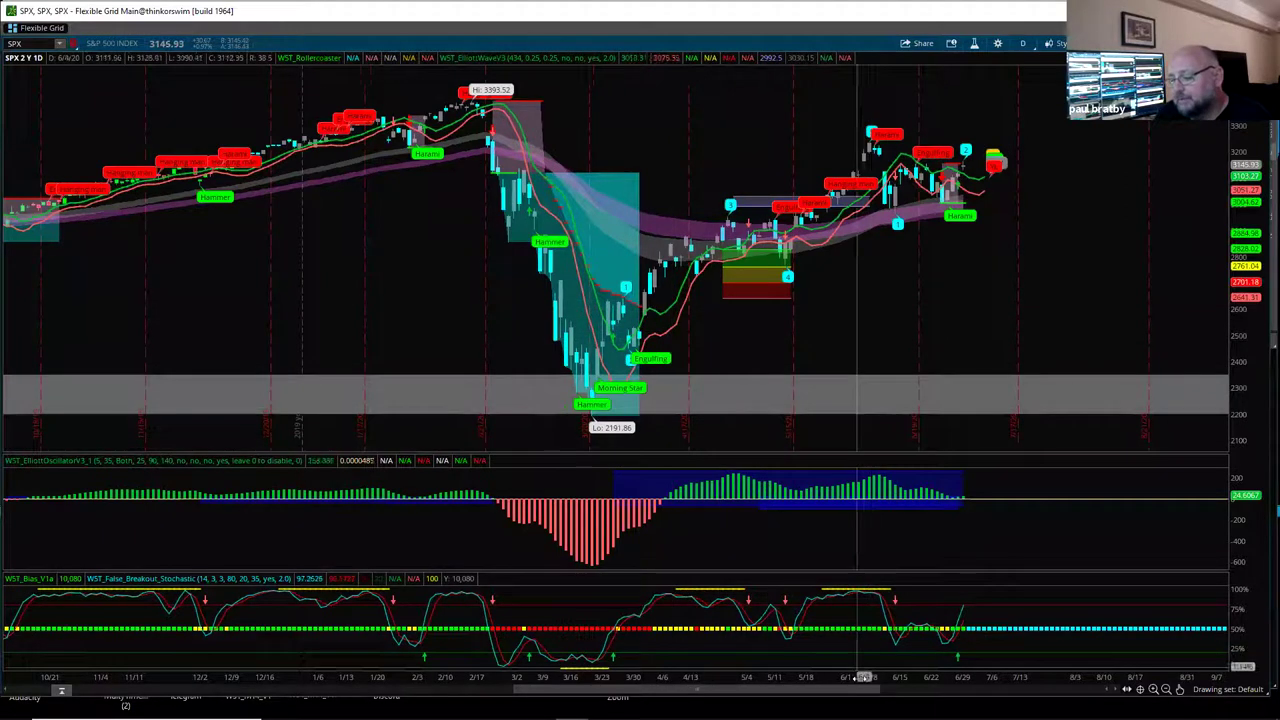
pyautogui.moveTo(849, 678); pyautogui.dragTo(434, 457)
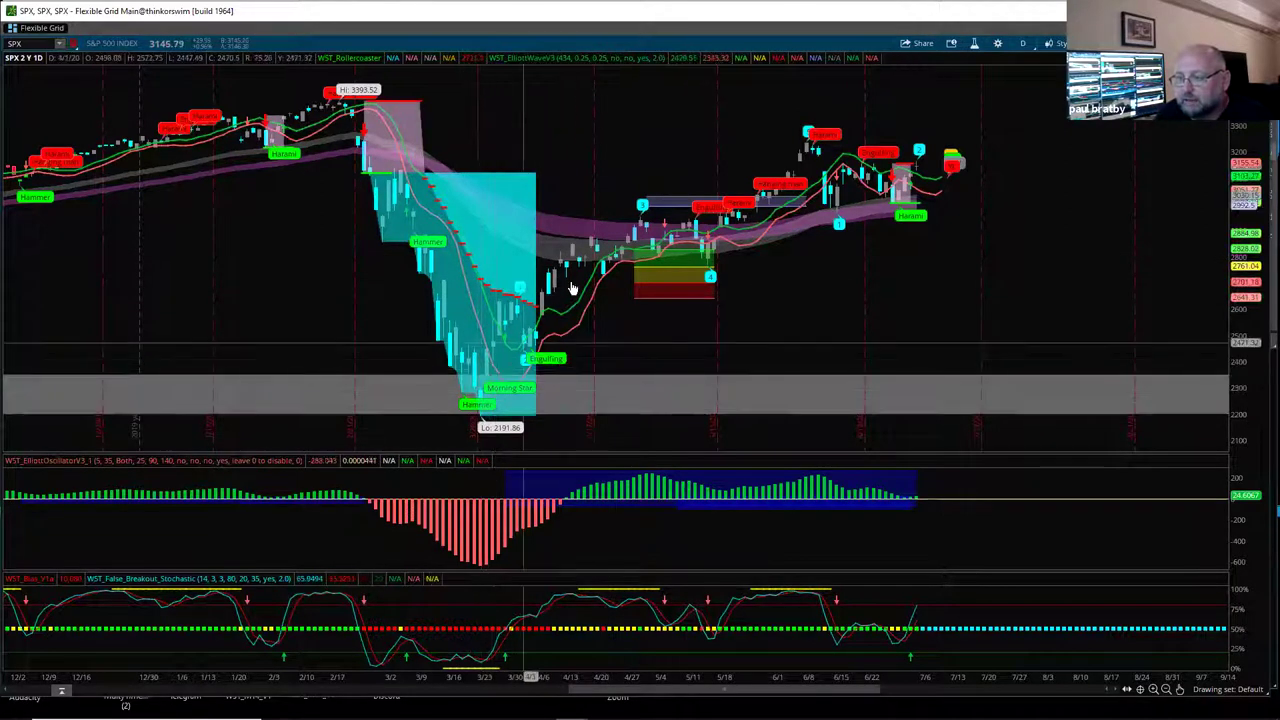
pyautogui.moveTo(1180, 692)
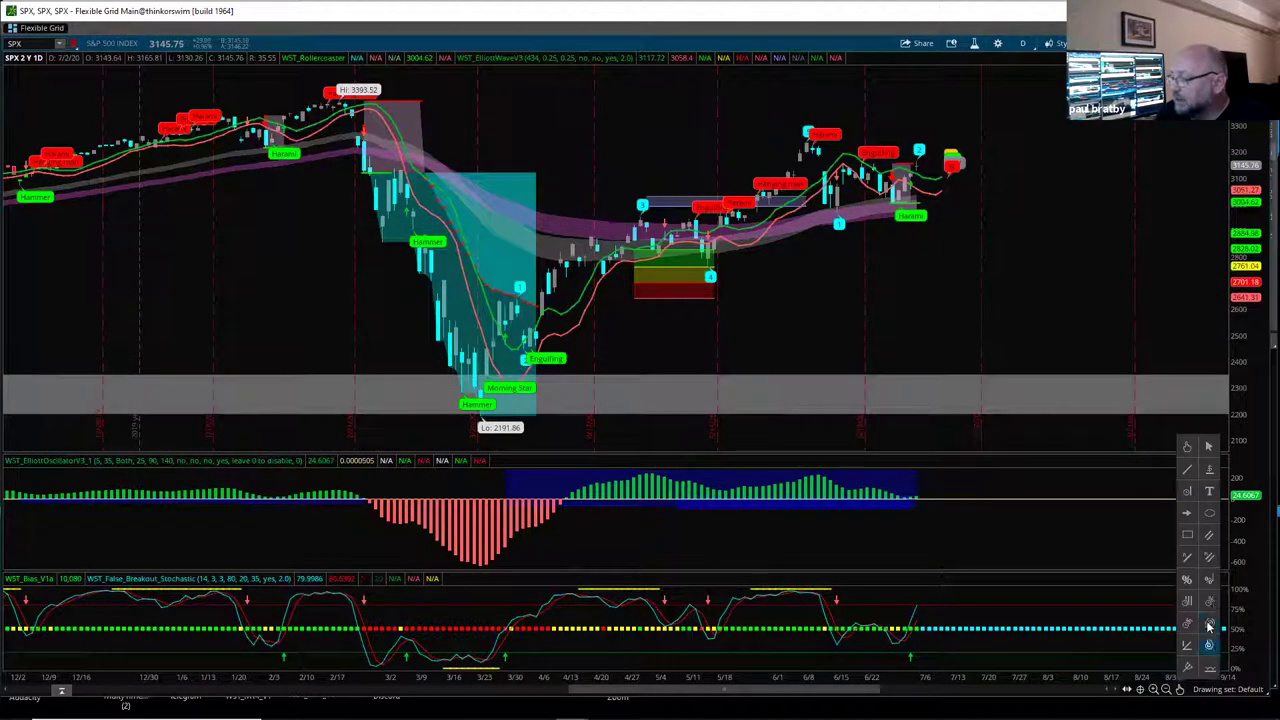
pyautogui.click(1209, 538)
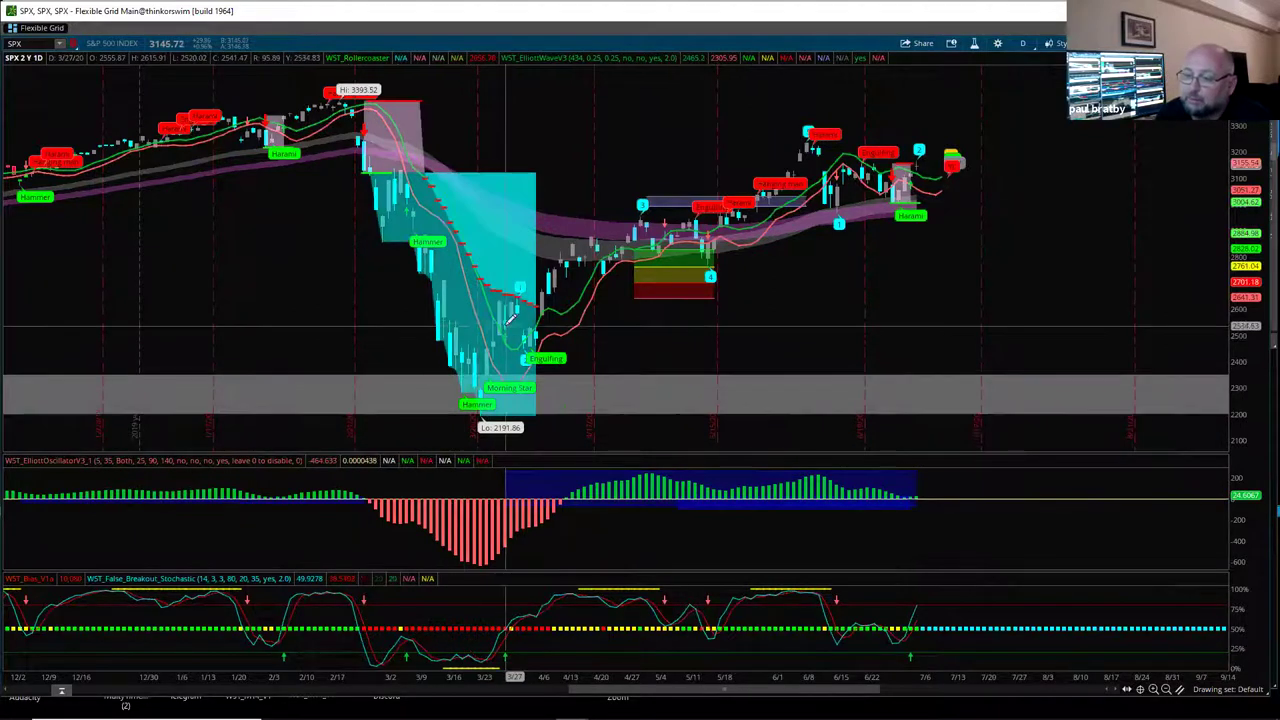
pyautogui.moveTo(812, 133); pyautogui.dragTo(280, 363)
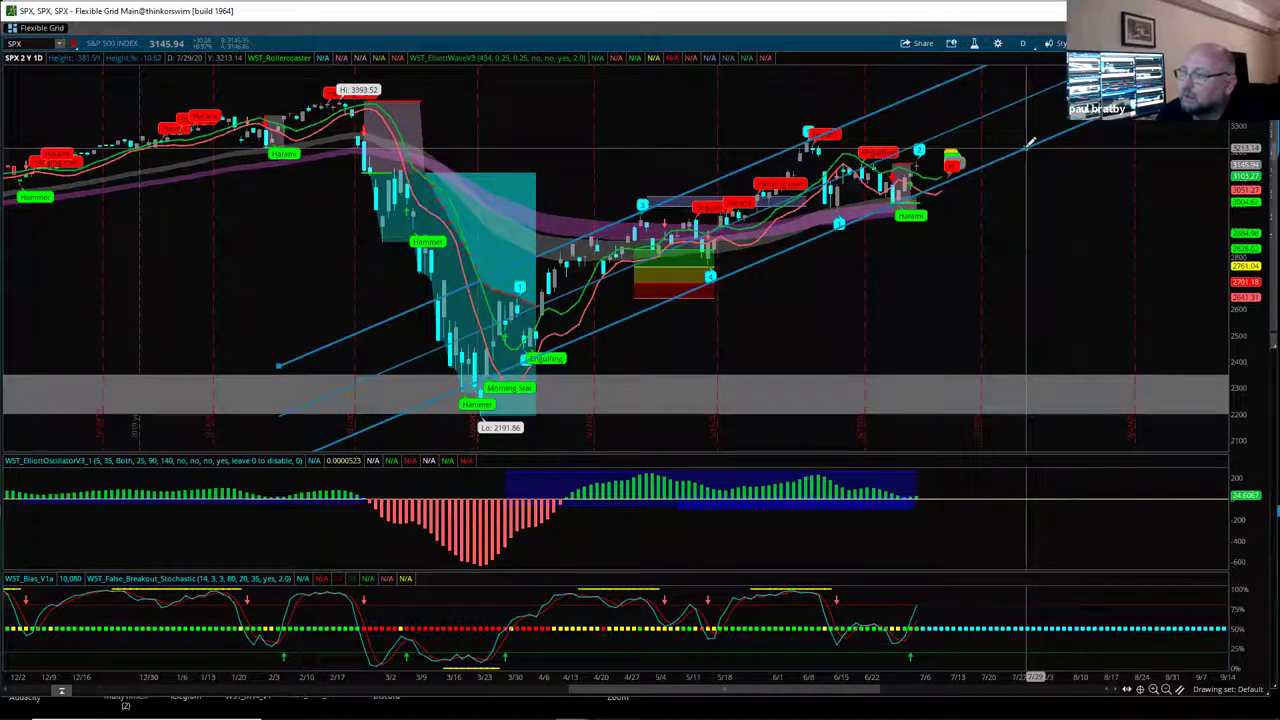
pyautogui.click(1030, 143)
pyautogui.click(1180, 697)
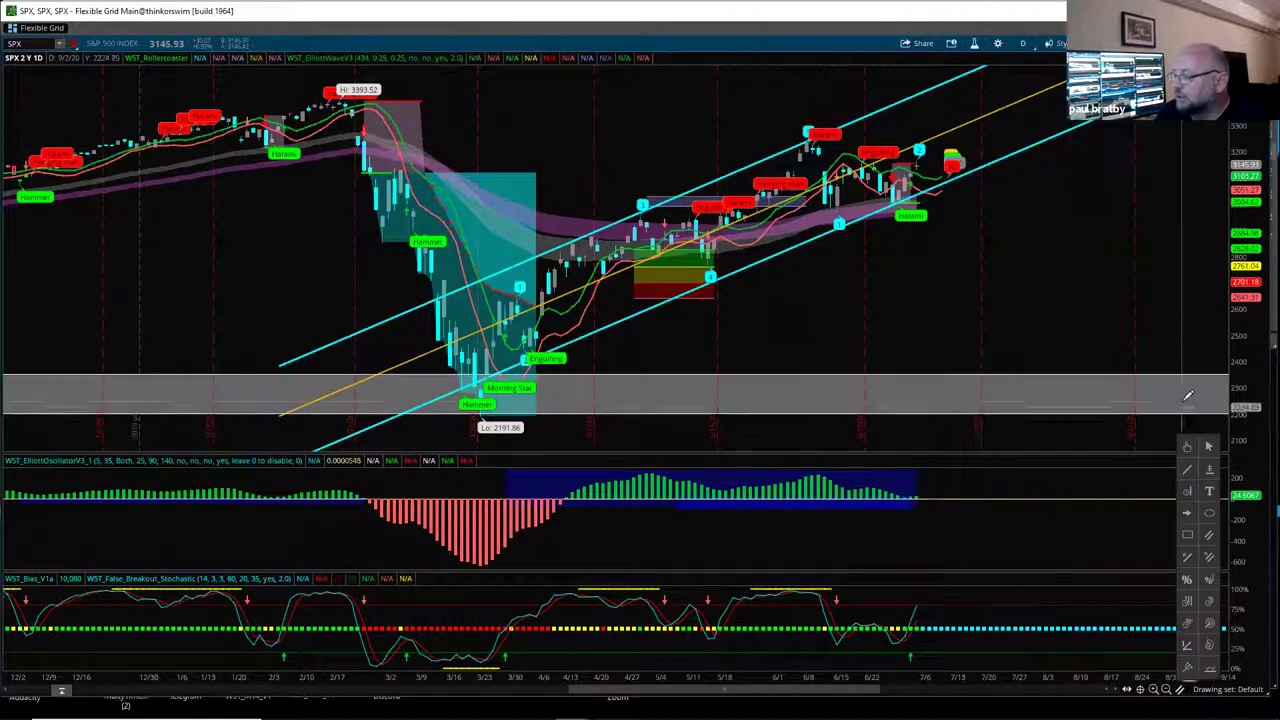
pyautogui.click(1197, 529)
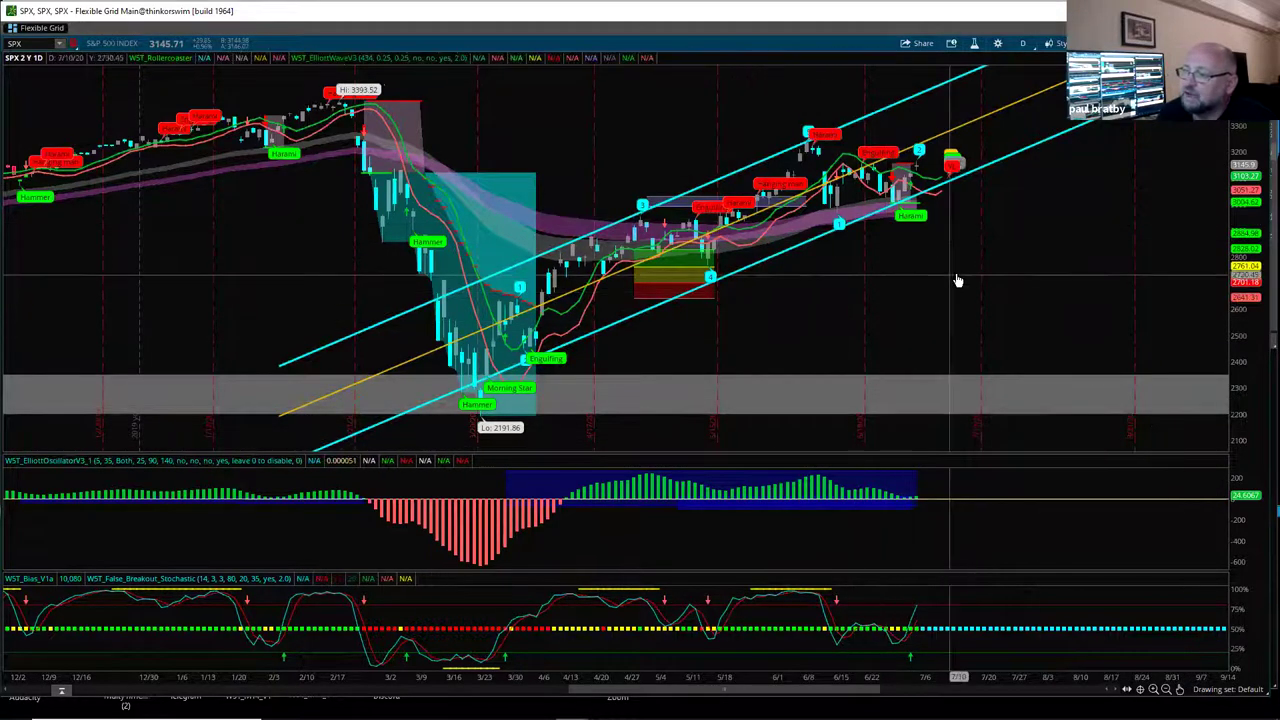
# Restore the chart grid and maximize the SPX 30-day hourly chart
pyautogui.rightClick(1190, 122)
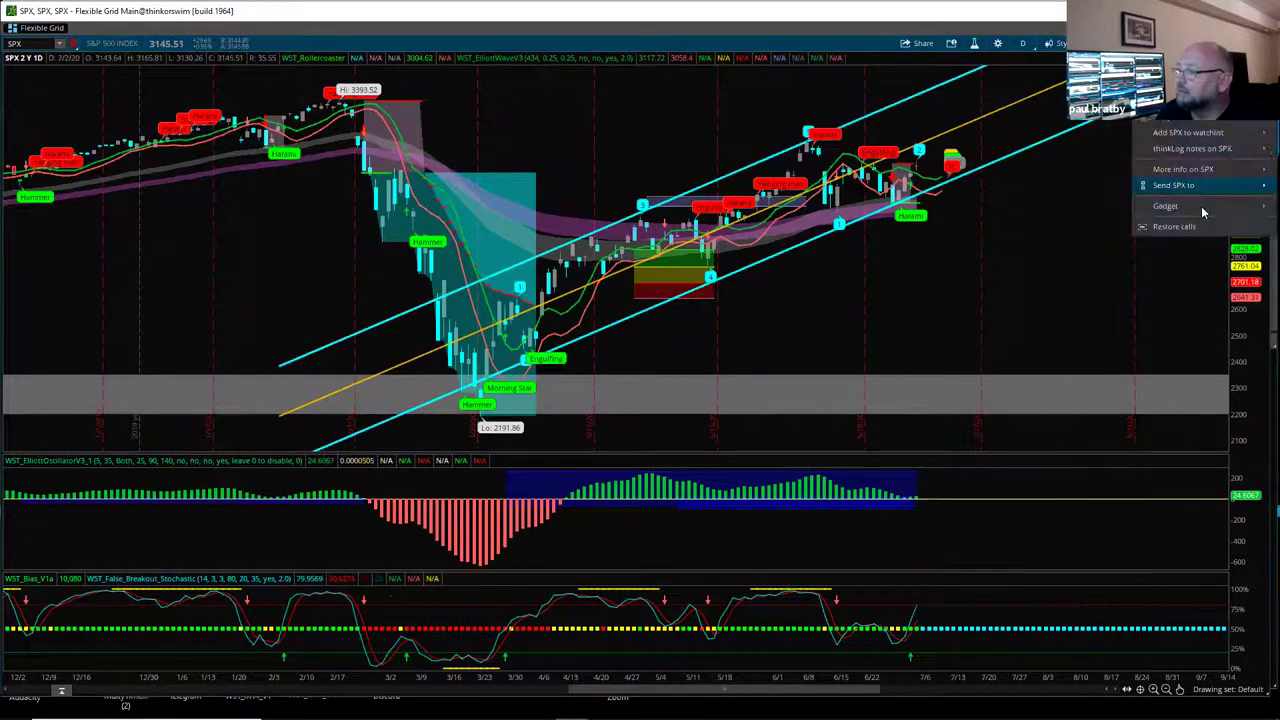
pyautogui.click(1175, 227)
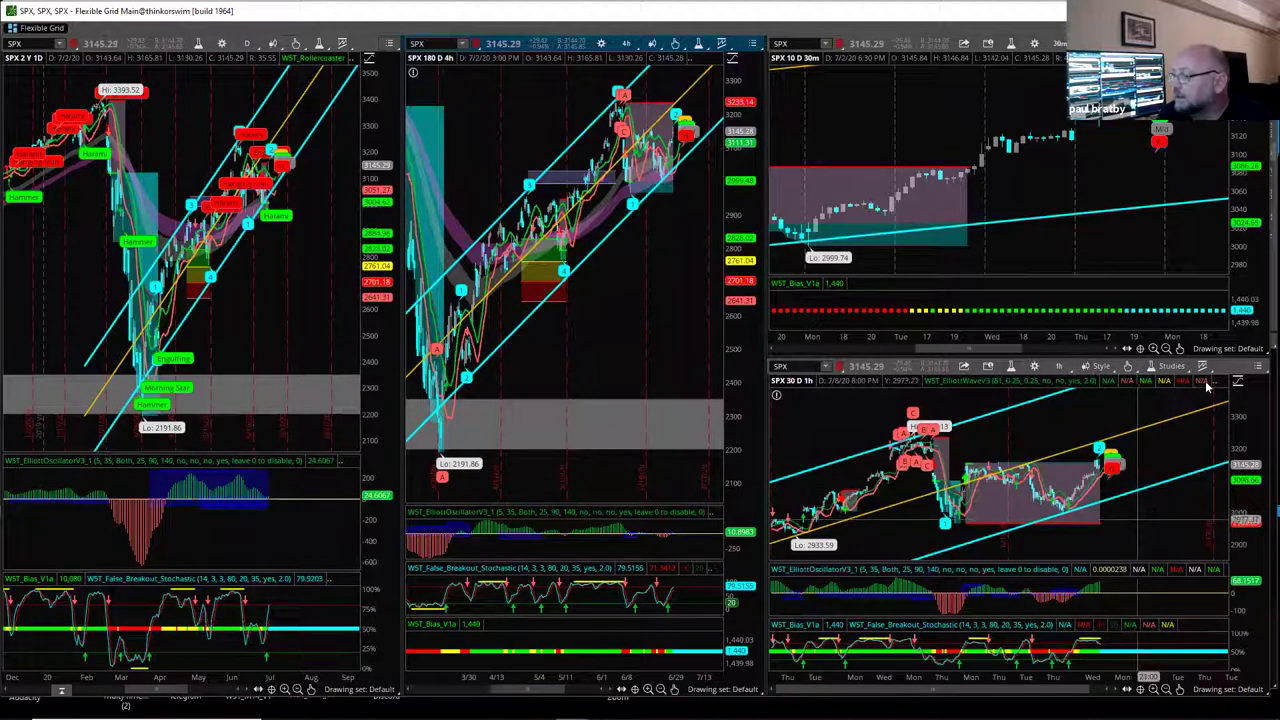
pyautogui.click(1258, 368)
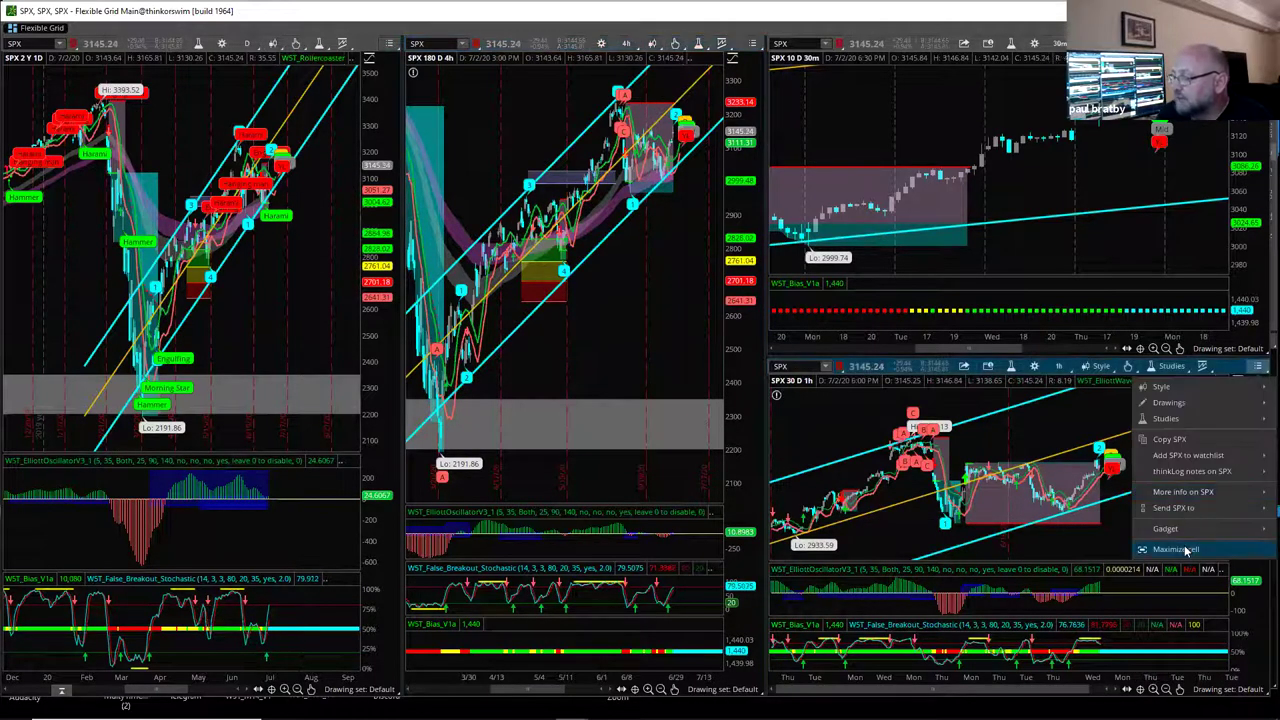
pyautogui.click(1184, 546)
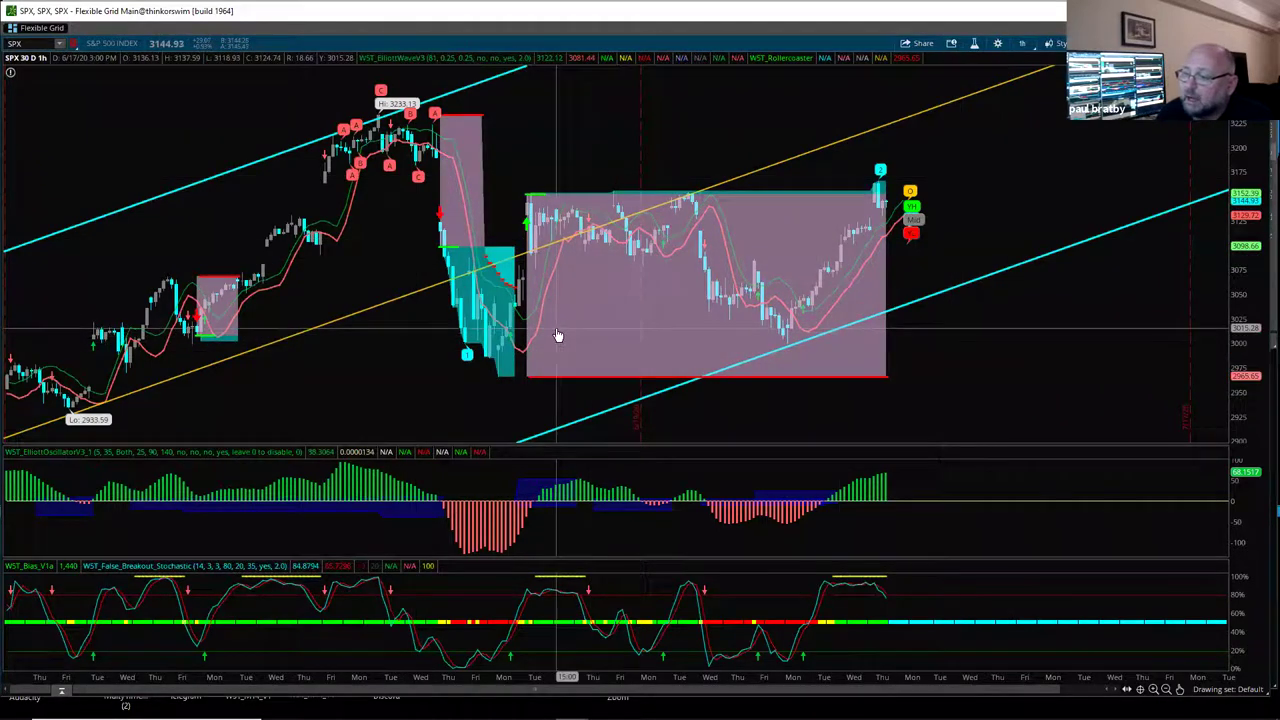
# Draw a horizontal rectangle zone just below 3000 on the SPX hourly chart, from the mid-June low to past the latest bars
pyautogui.click(1180, 690)
pyautogui.click(1190, 538)
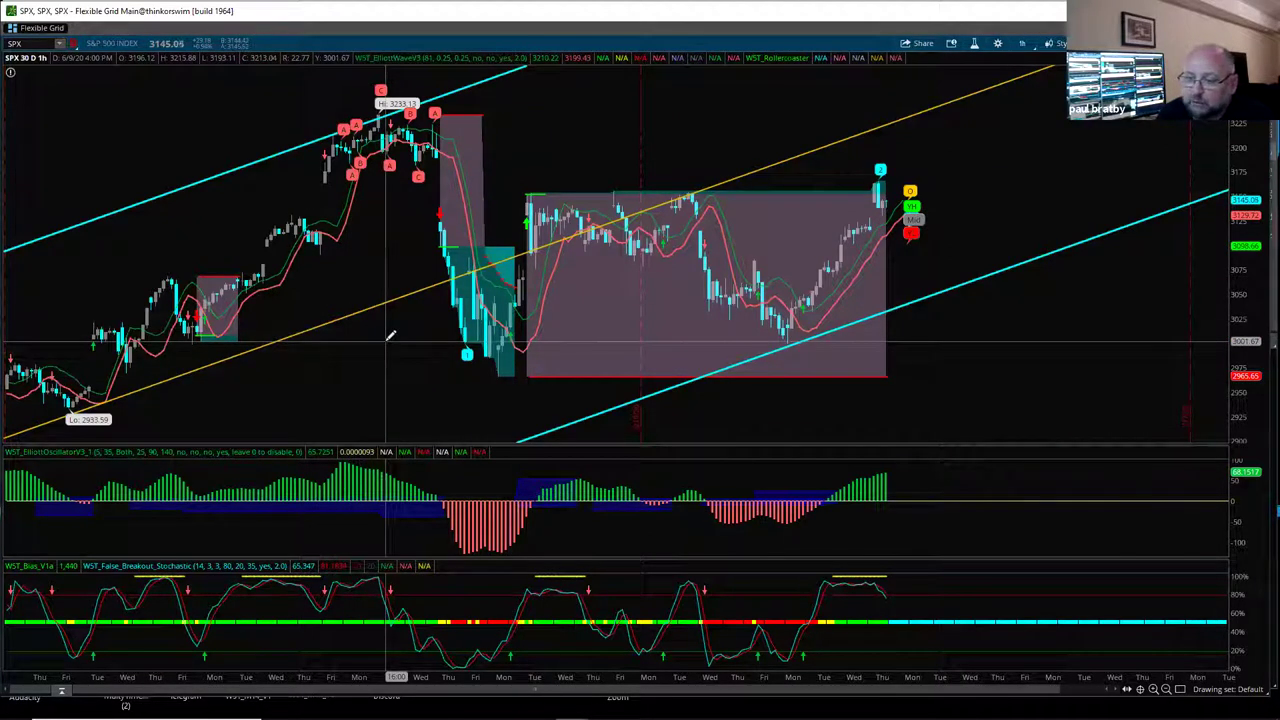
pyautogui.moveTo(437, 338)
pyautogui.mouseDown()
pyautogui.moveTo(880, 345)
pyautogui.moveTo(930, 365)
pyautogui.moveTo(929, 346)
pyautogui.moveTo(924, 356)
pyautogui.mouseUp()
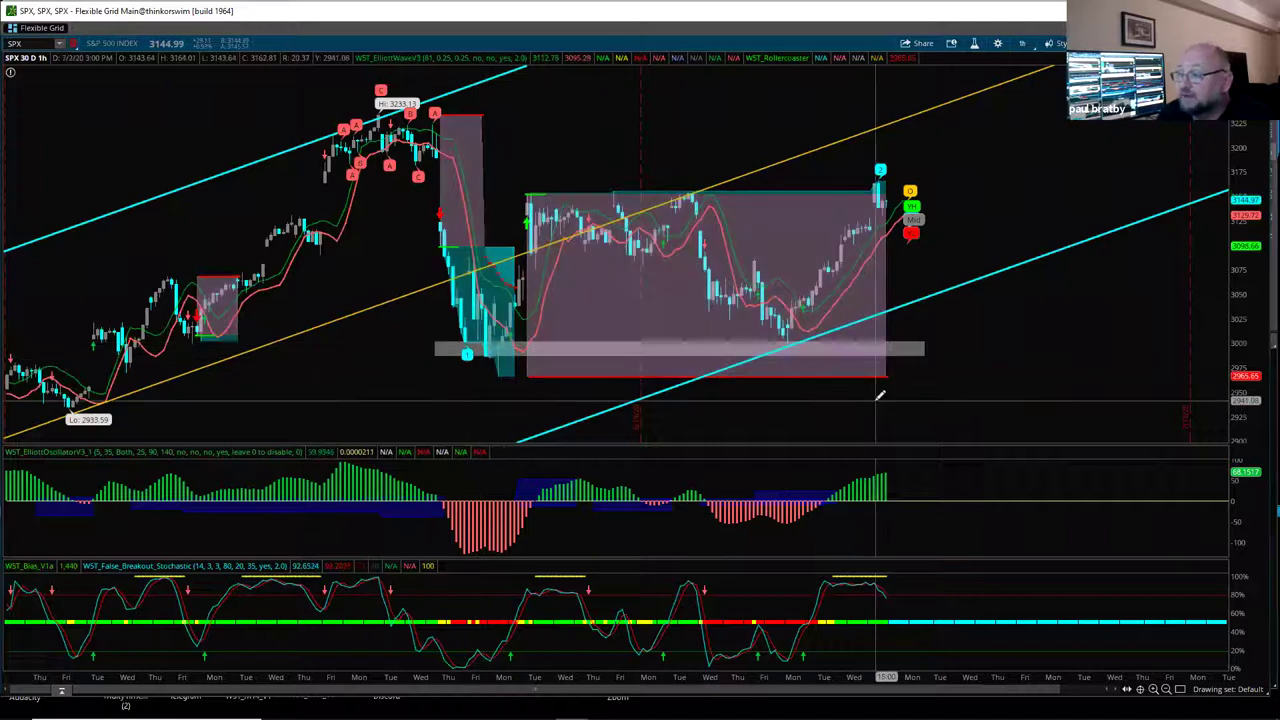
pyautogui.click(1182, 689)
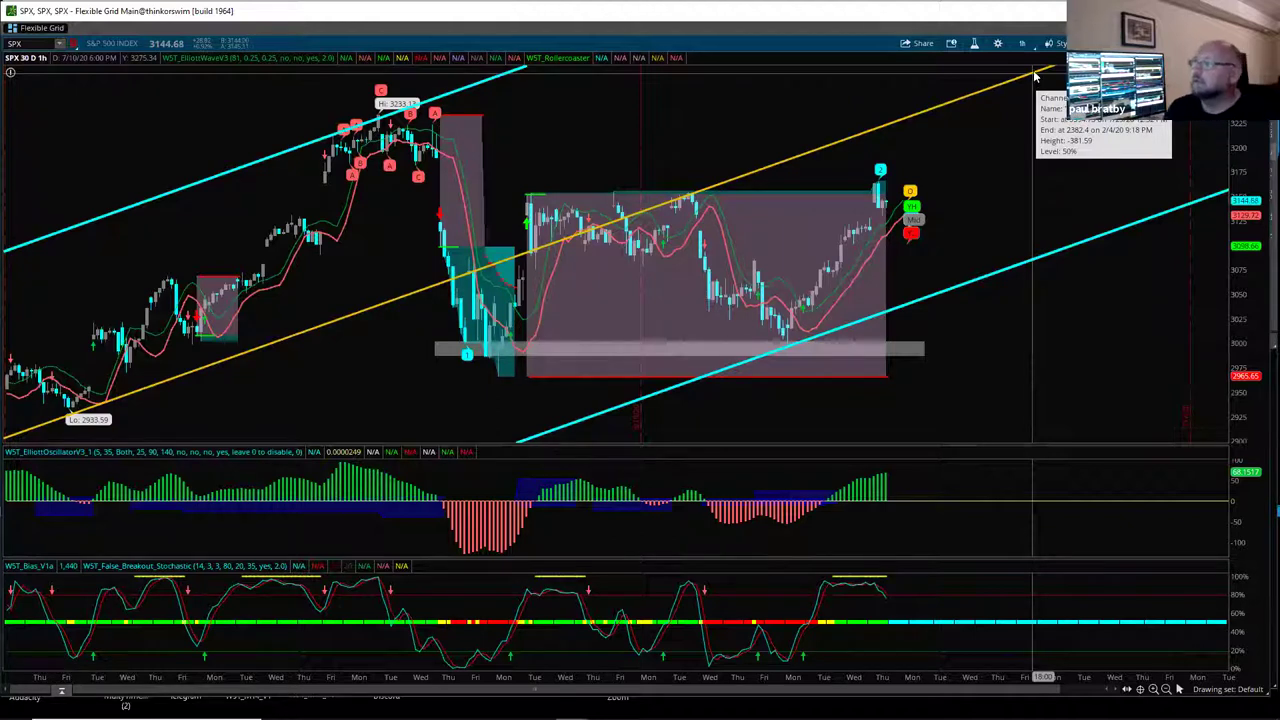
# Restore the chart grid cells and switch to the main thinkorswim window with the silver futures (/SI) chart
pyautogui.rightClick(1136, 124)
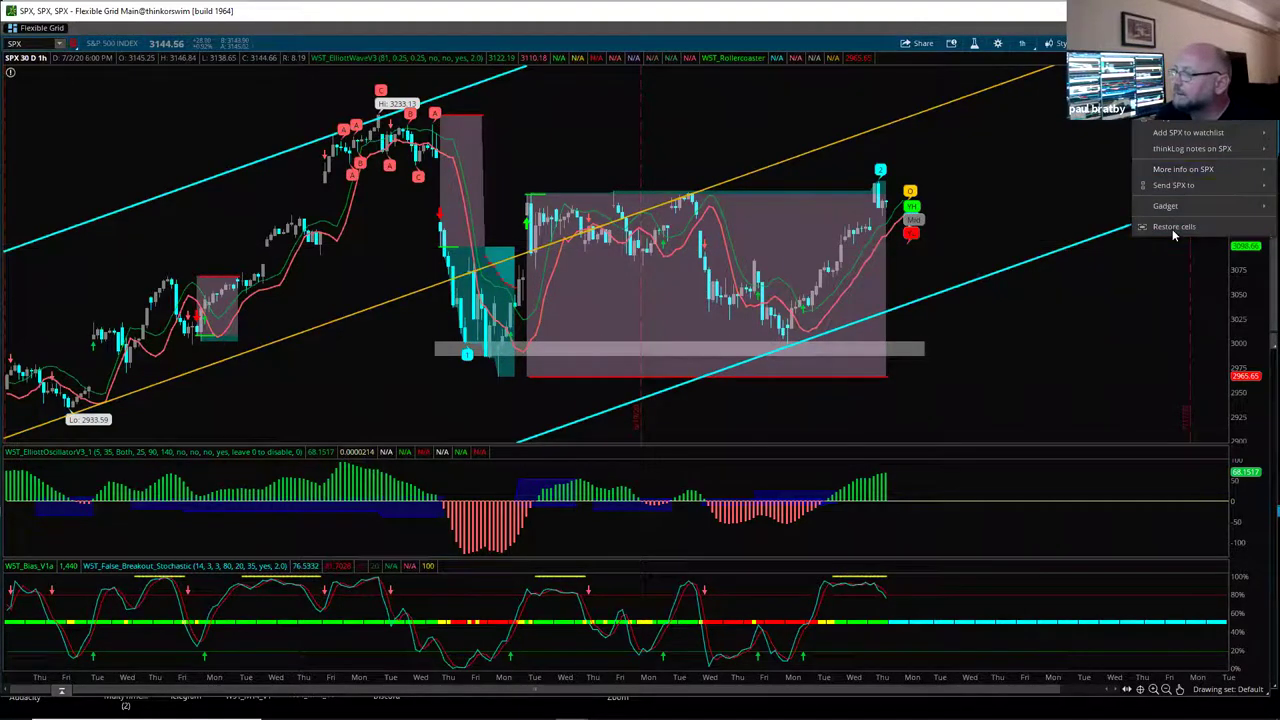
pyautogui.click(1175, 230)
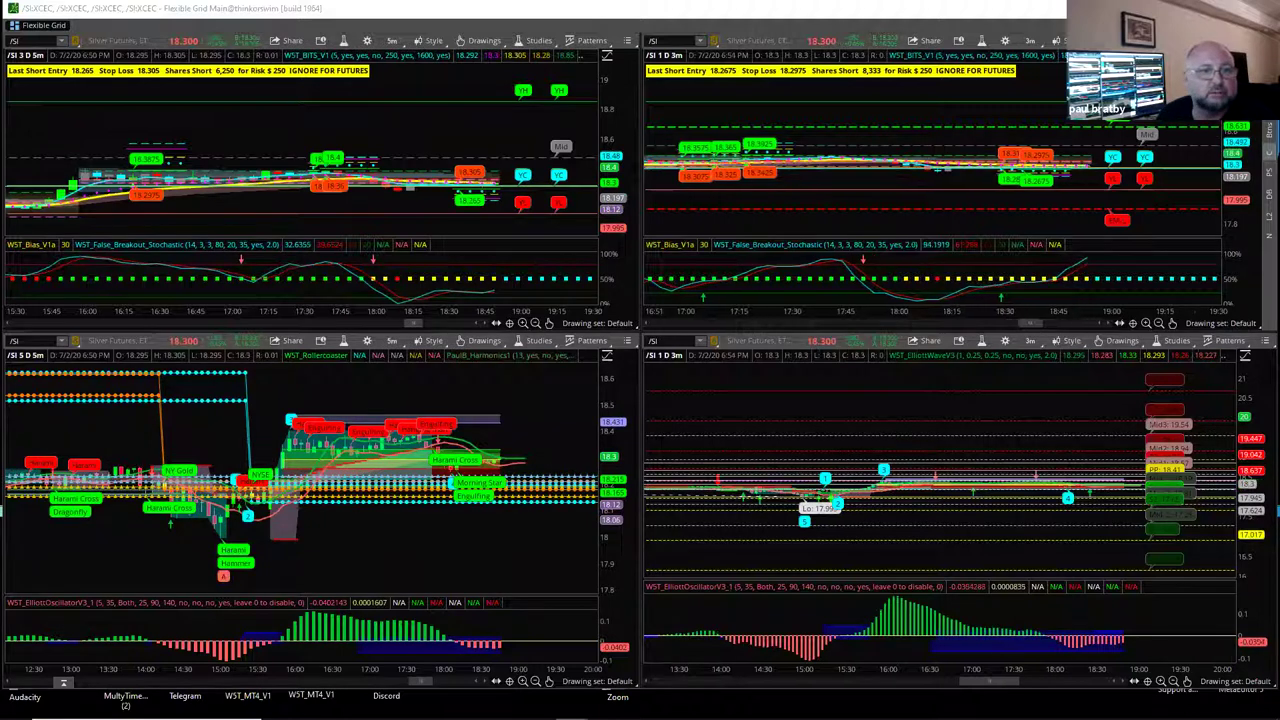
pyautogui.hotkey('alt', 'Tab')
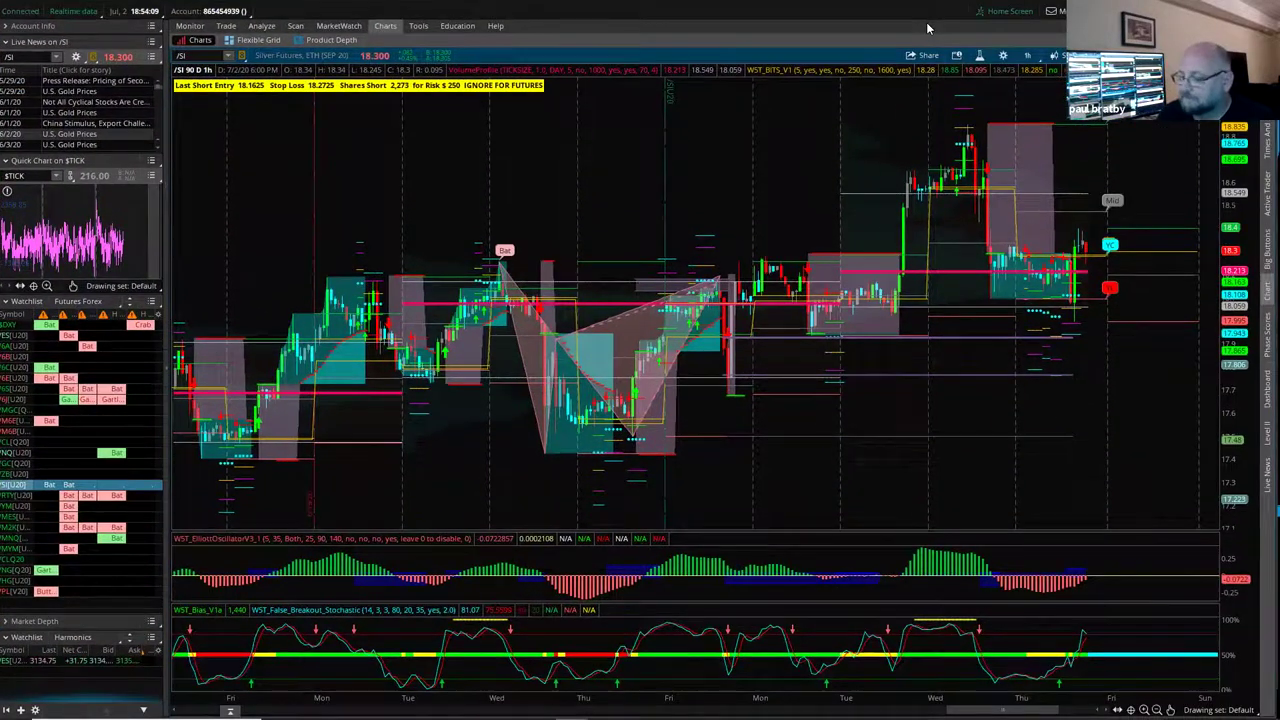
# Set the /SI chart to the 180-day 4-hour time frame and remove the old falling channel drawing
pyautogui.scroll(-6, 988, 655)
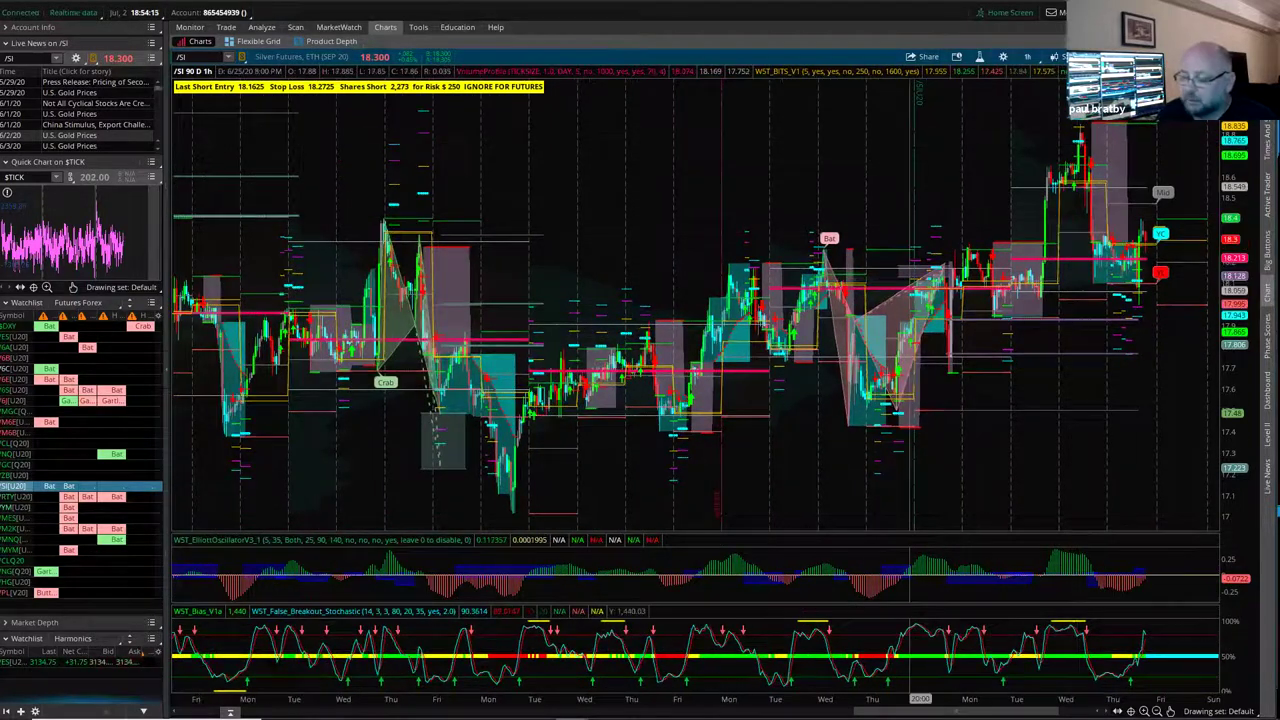
pyautogui.scroll(-1, 910, 650)
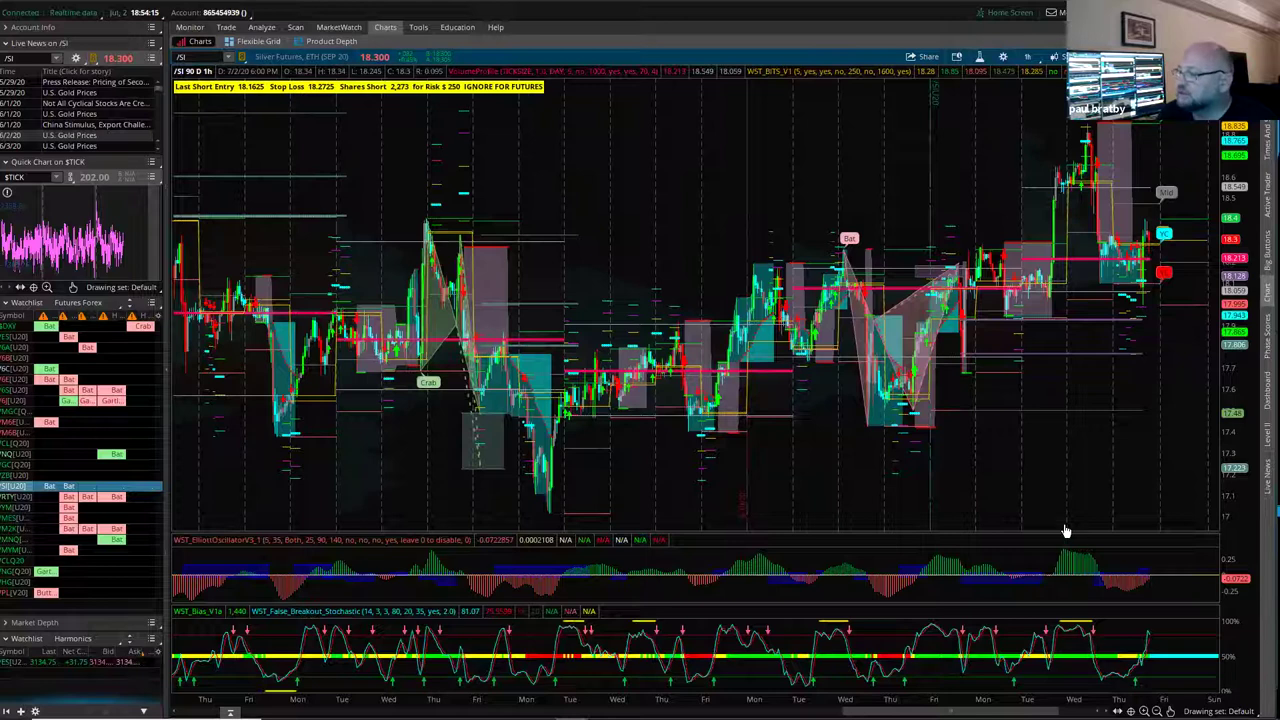
pyautogui.scroll(2, 1066, 531)
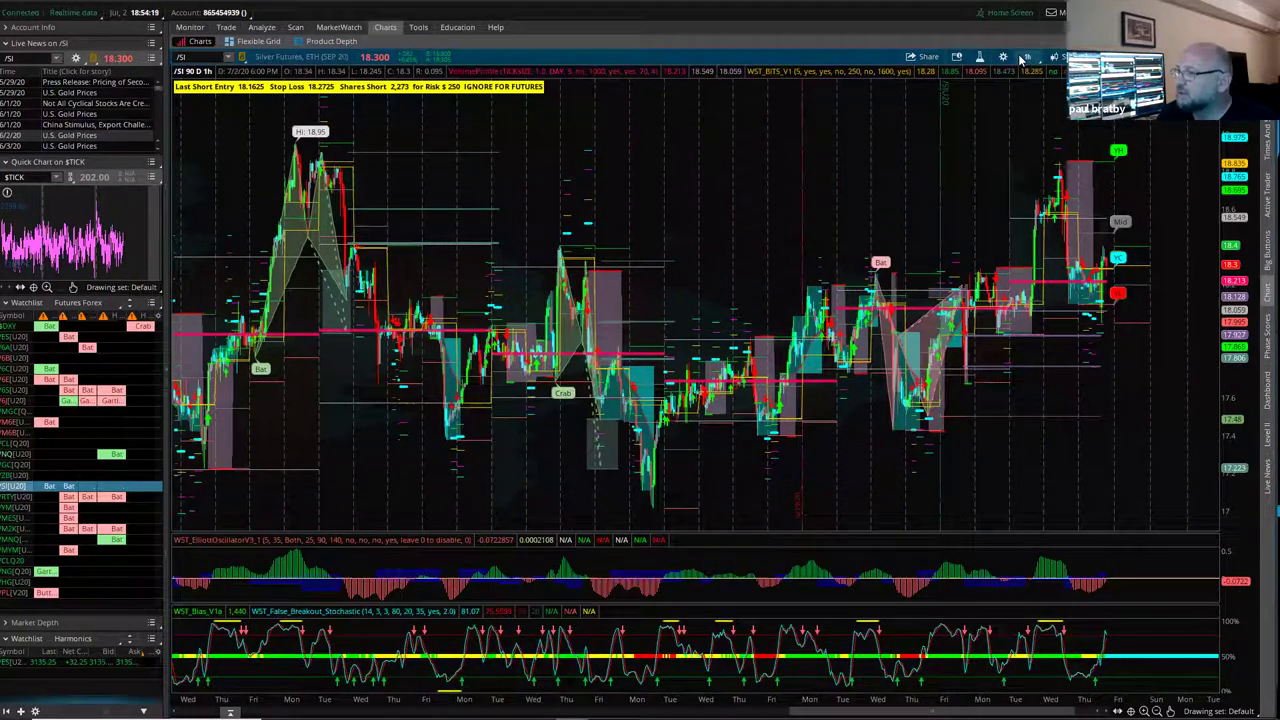
pyautogui.click(1027, 57)
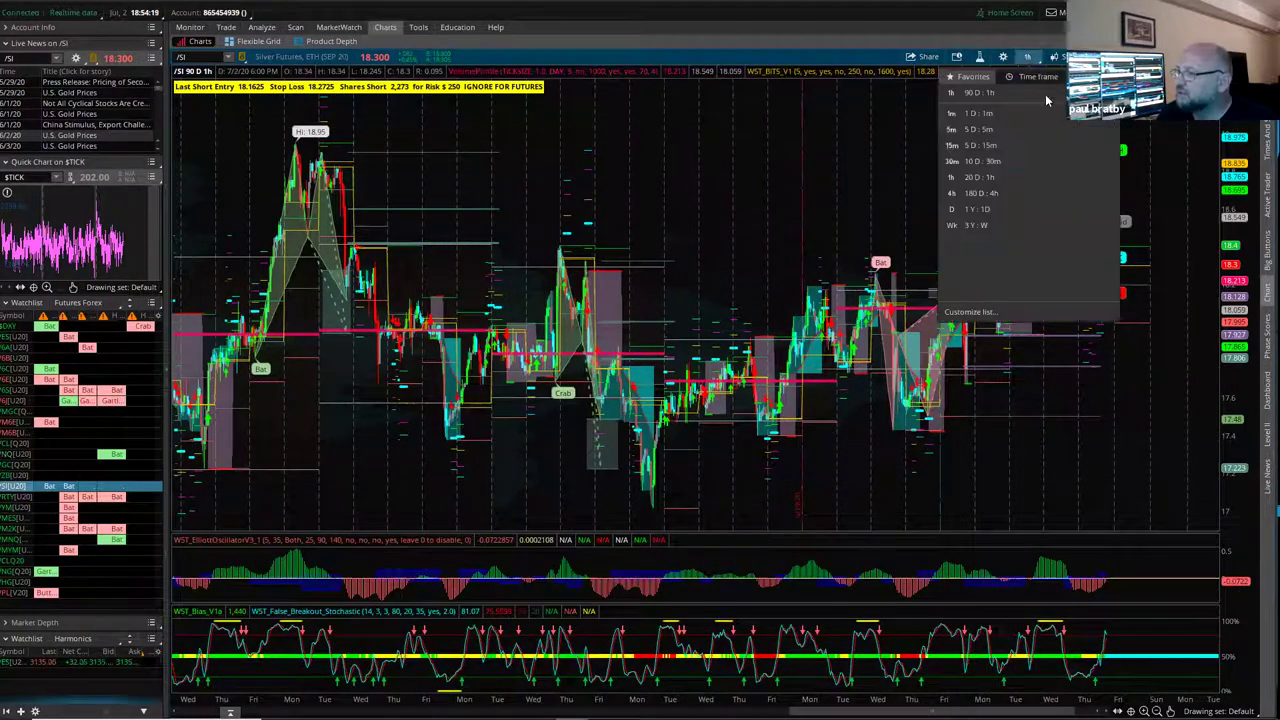
pyautogui.click(980, 193)
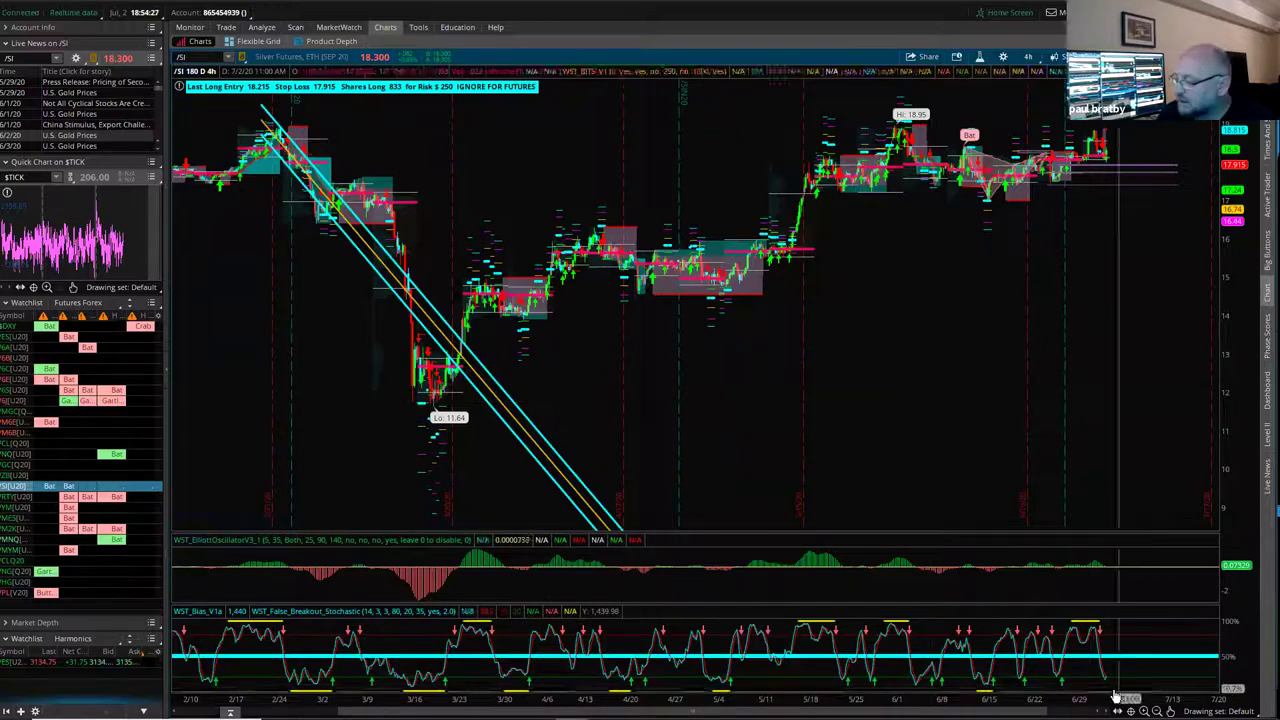
pyautogui.rightClick(553, 451)
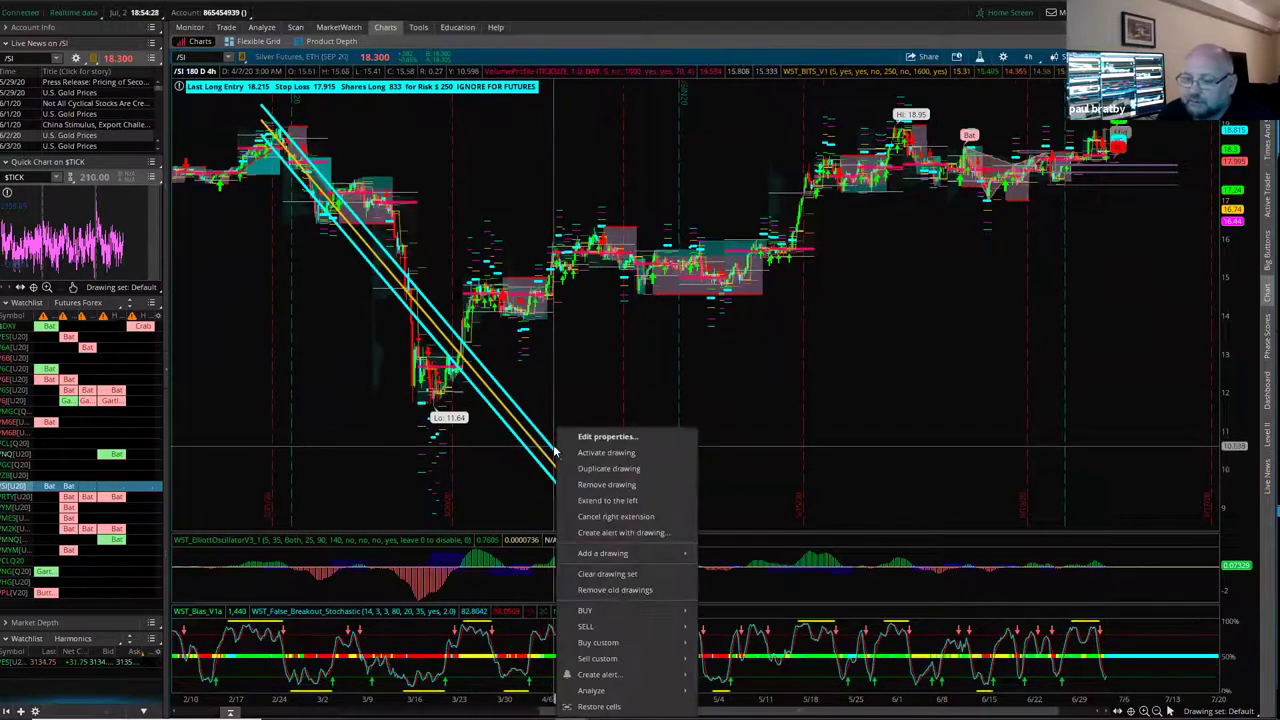
pyautogui.click(597, 485)
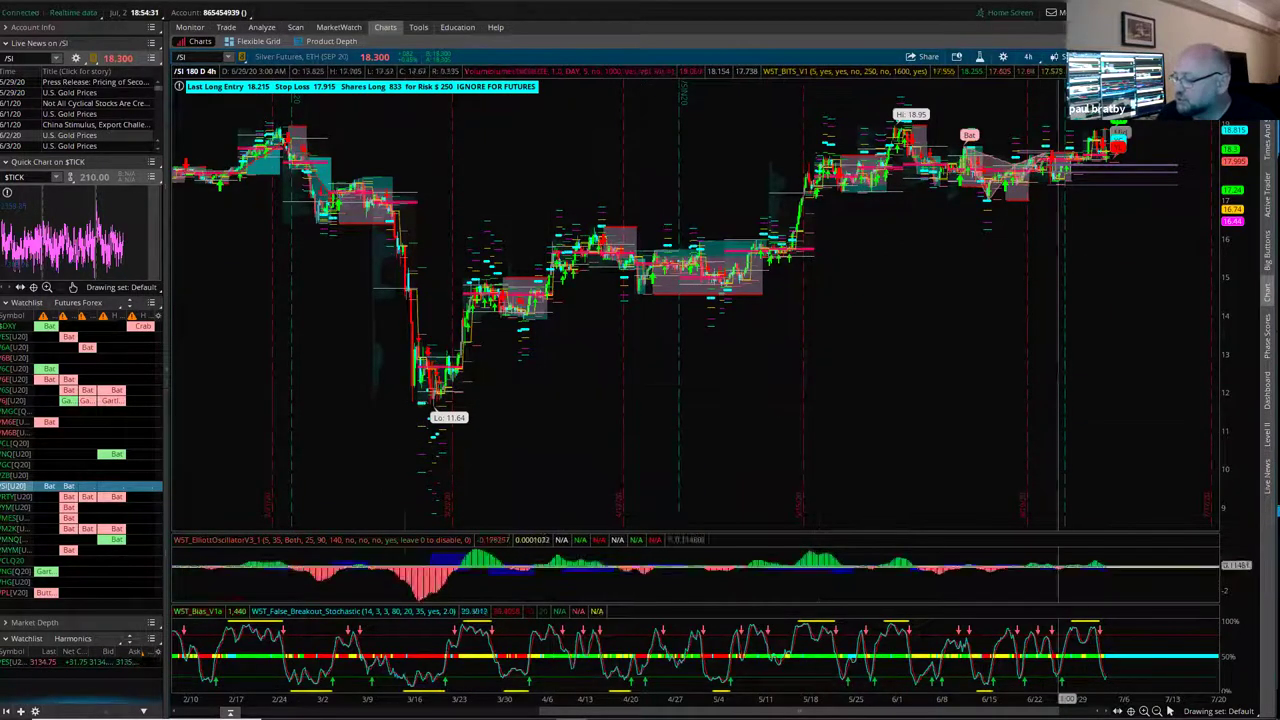
# Draw a rising parallel channel on the /SI 4-hour chart from the March low at 11.64 through the latest lows
pyautogui.moveTo(1169, 709)
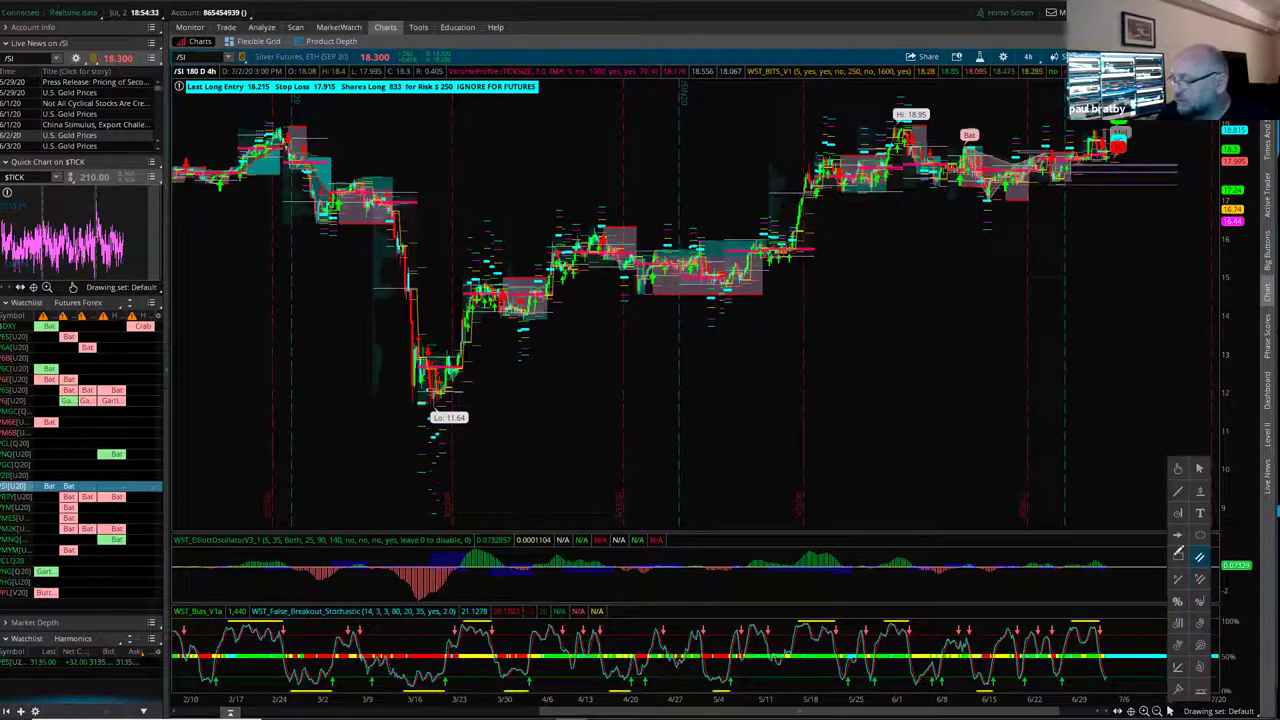
pyautogui.click(436, 402)
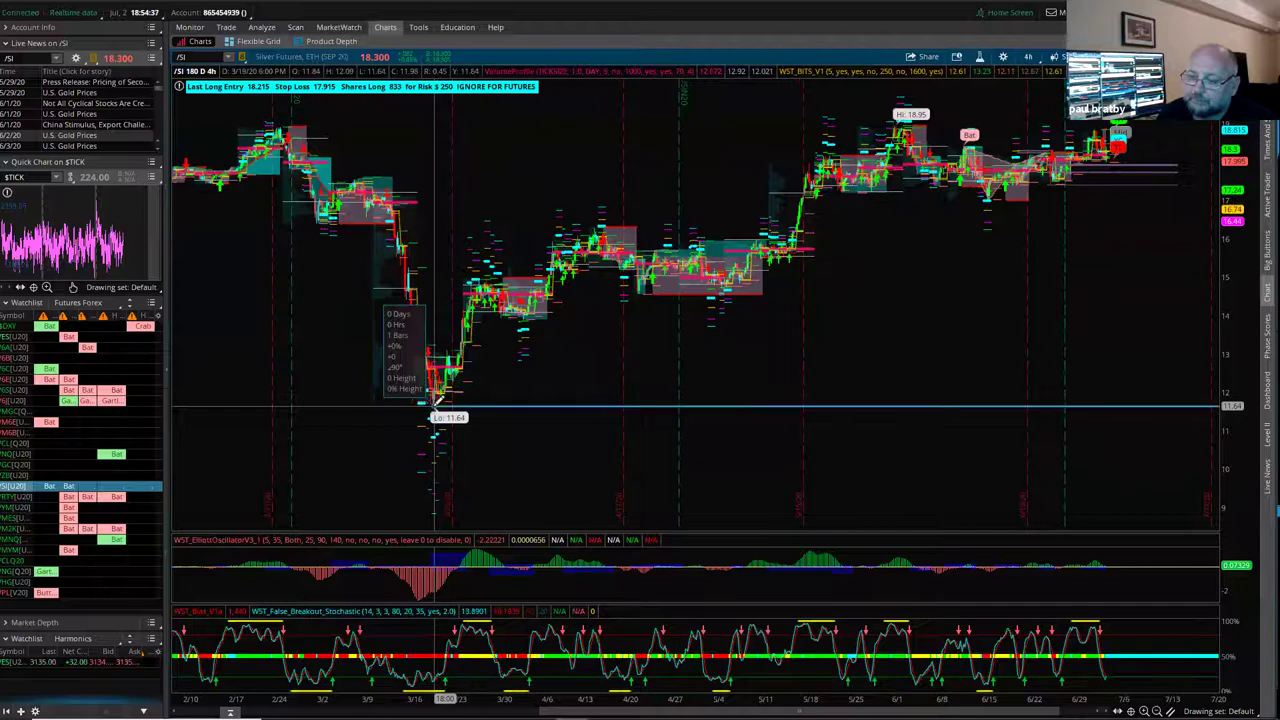
pyautogui.click(1116, 148)
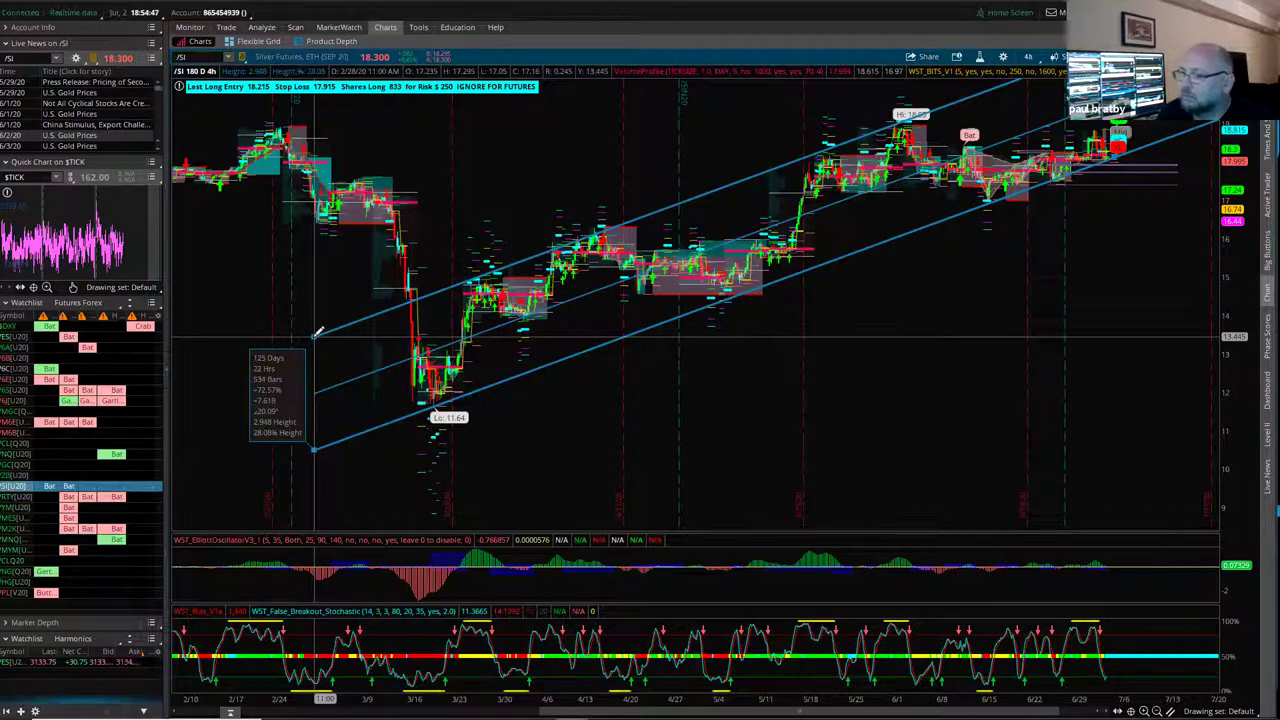
pyautogui.click(316, 333)
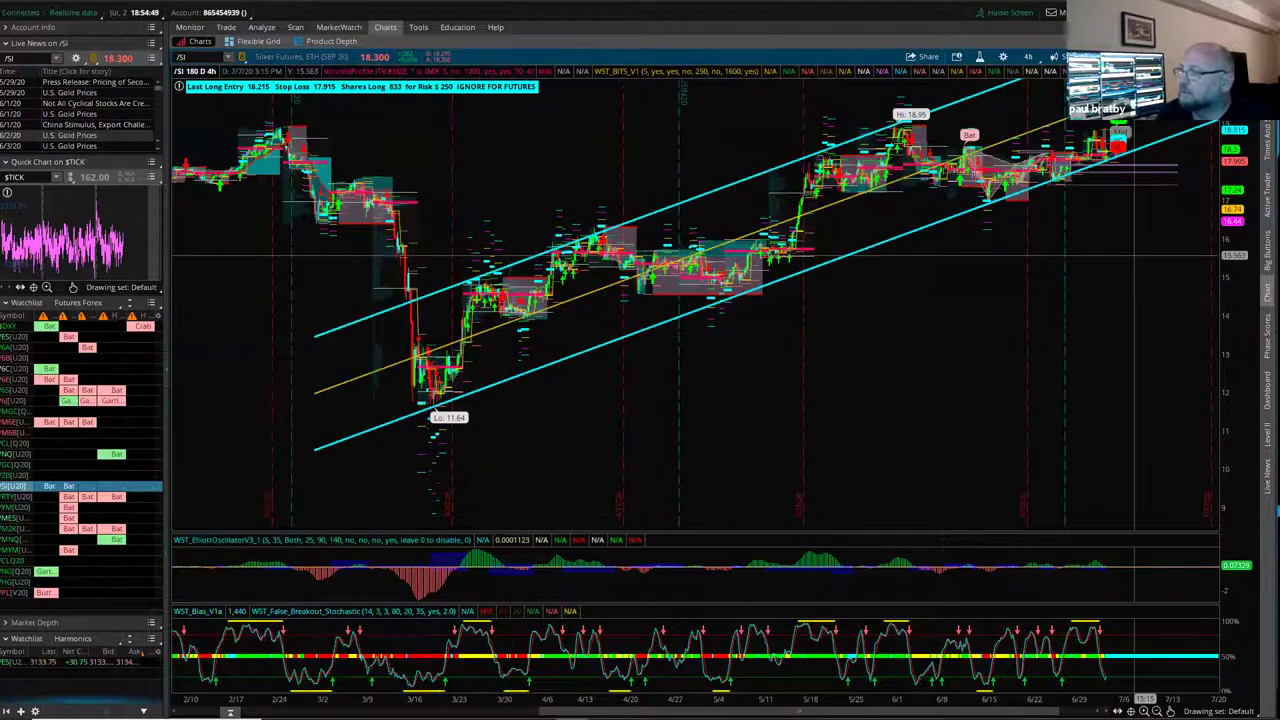
# Switch the /SI chart to the 20-day 1-hour time frame and examine price along the channel's lower line
pyautogui.click(1029, 57)
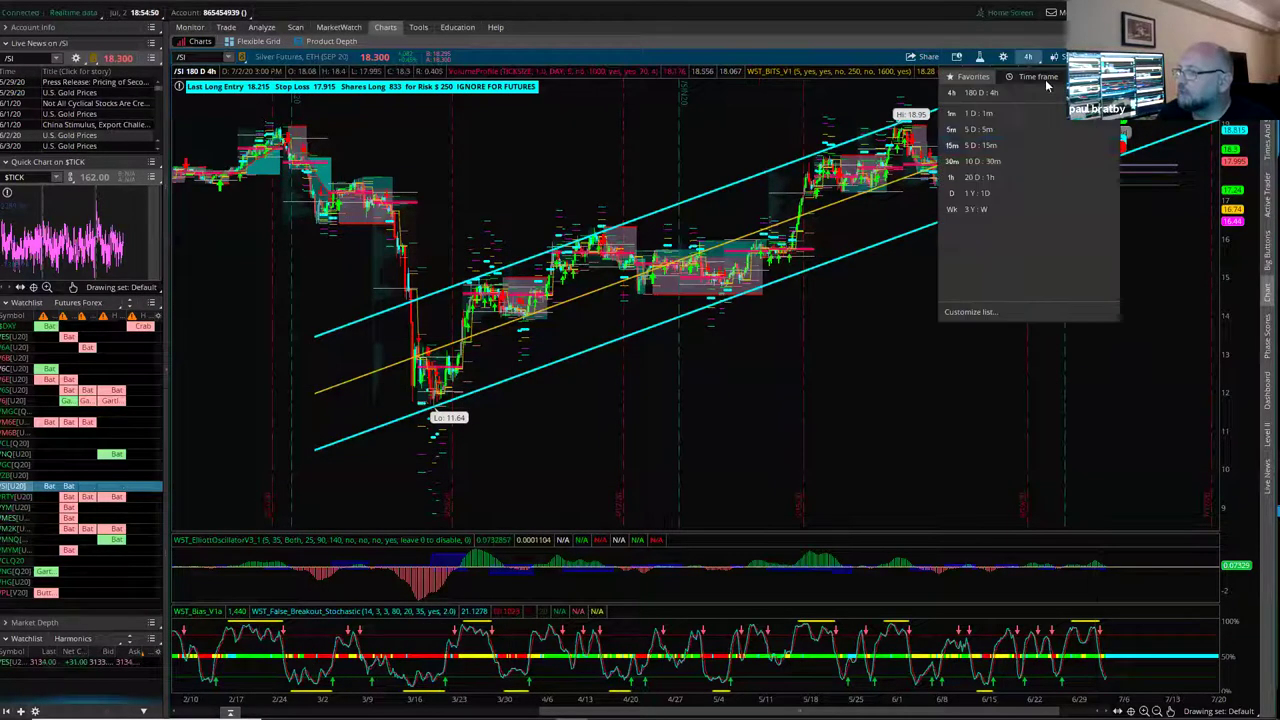
pyautogui.click(980, 177)
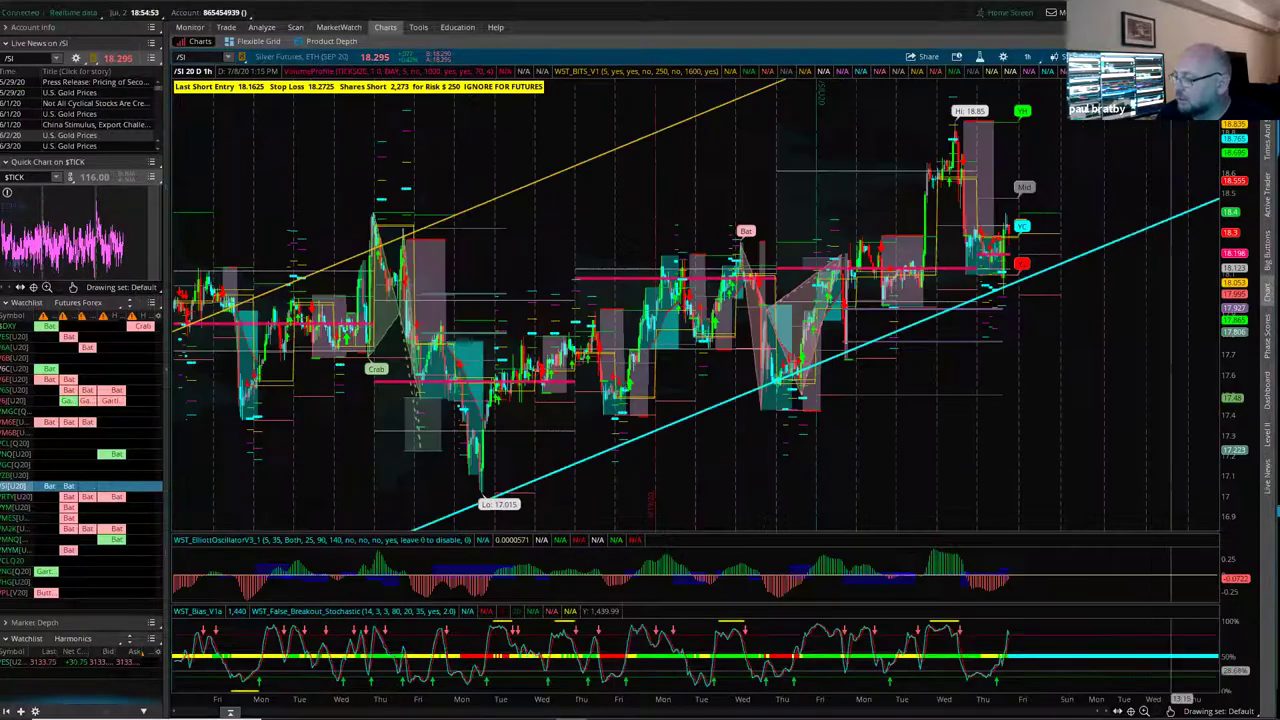
pyautogui.moveTo(1170, 711)
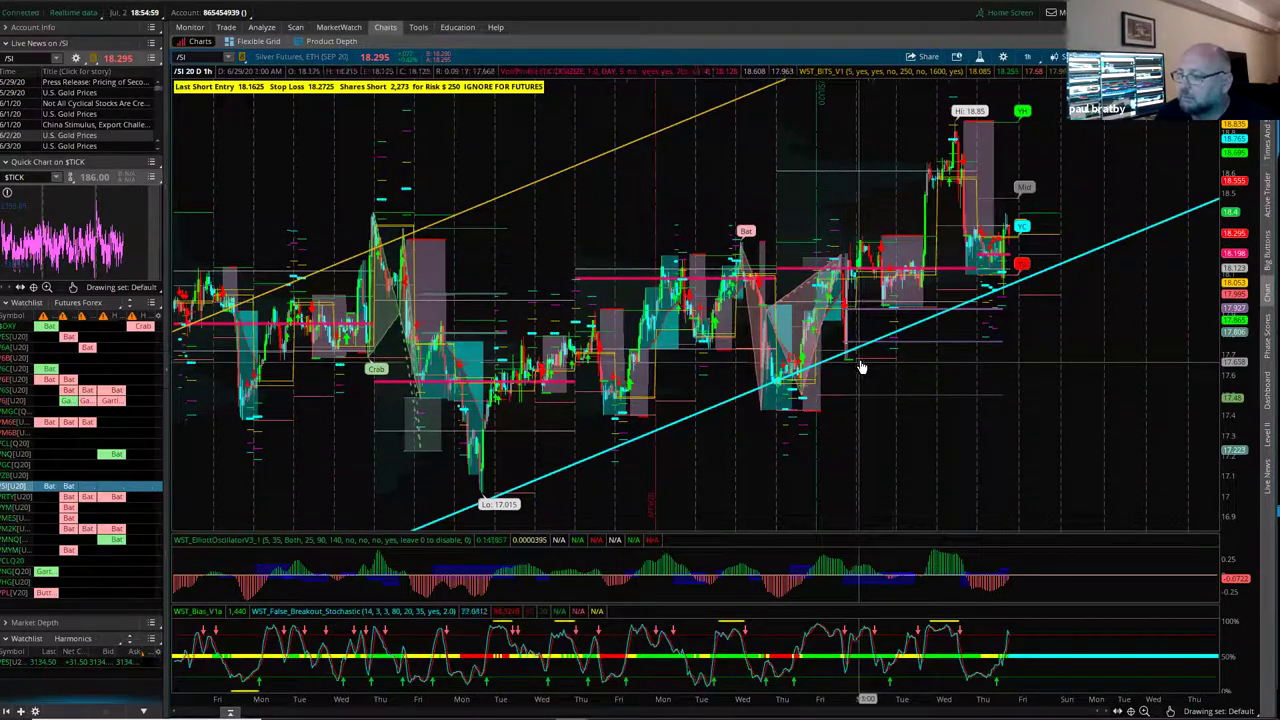
pyautogui.moveTo(1071, 361); pyautogui.dragTo(1063, 361)
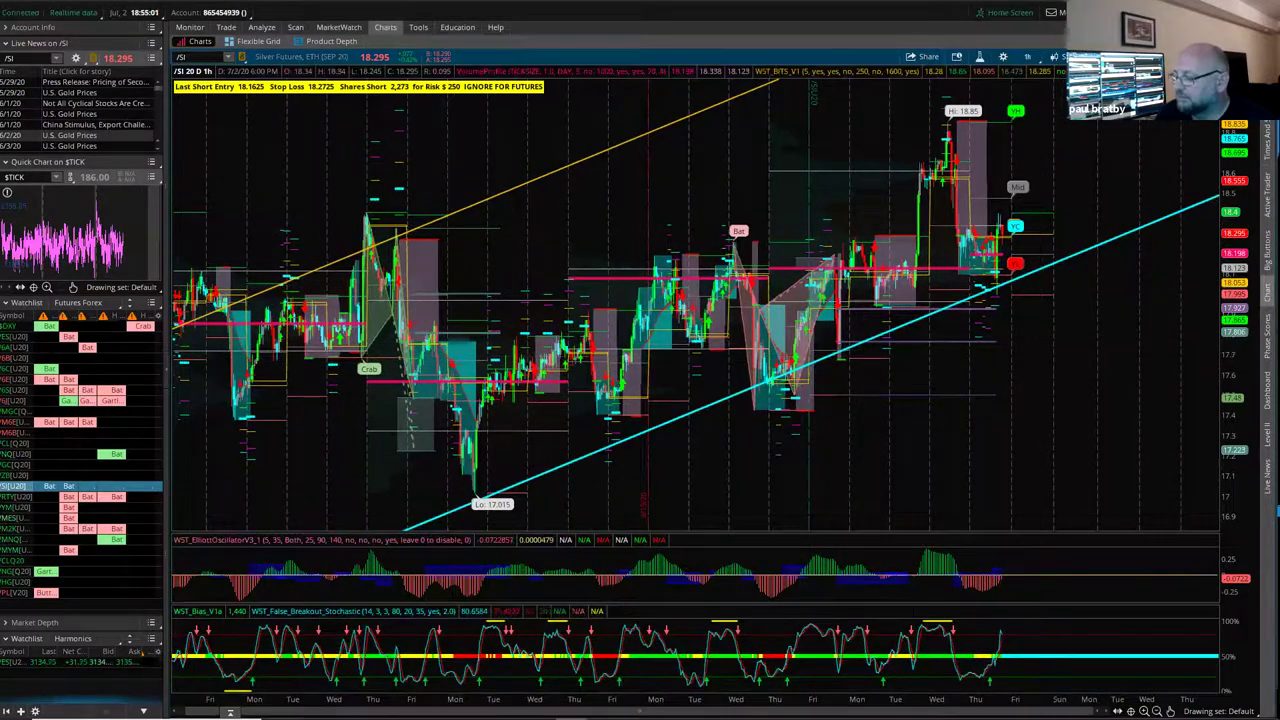
pyautogui.scroll(5, 769, 118)
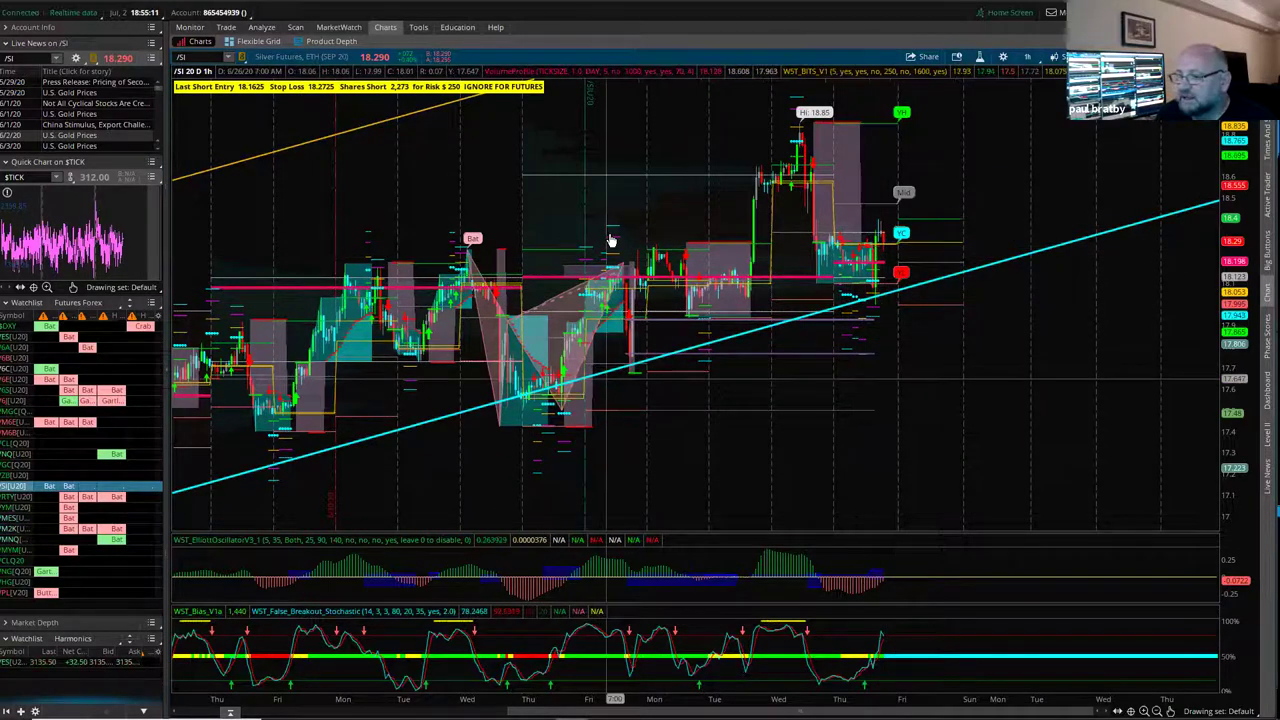
# Draw a thin horizontal rectangle zone at about 18.3 on the /SI hourly chart, along the Bat pattern's high and past the latest bars
pyautogui.moveTo(1178, 640)
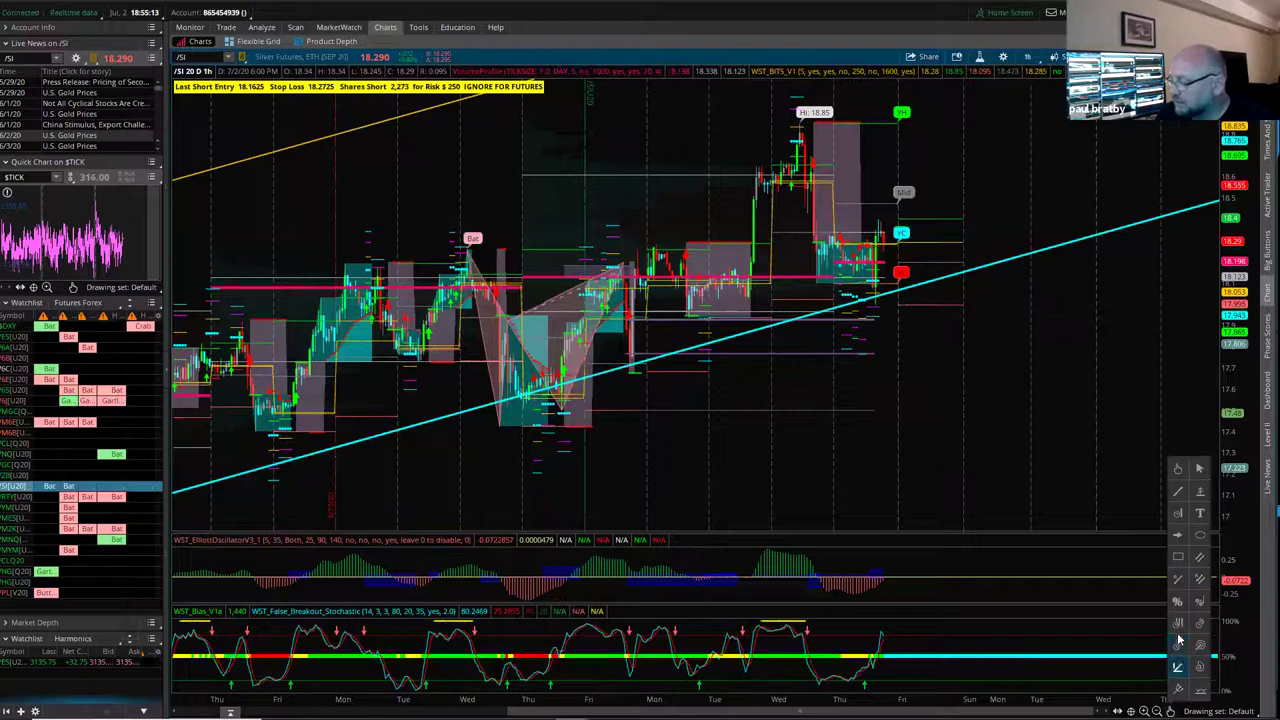
pyautogui.click(311, 243)
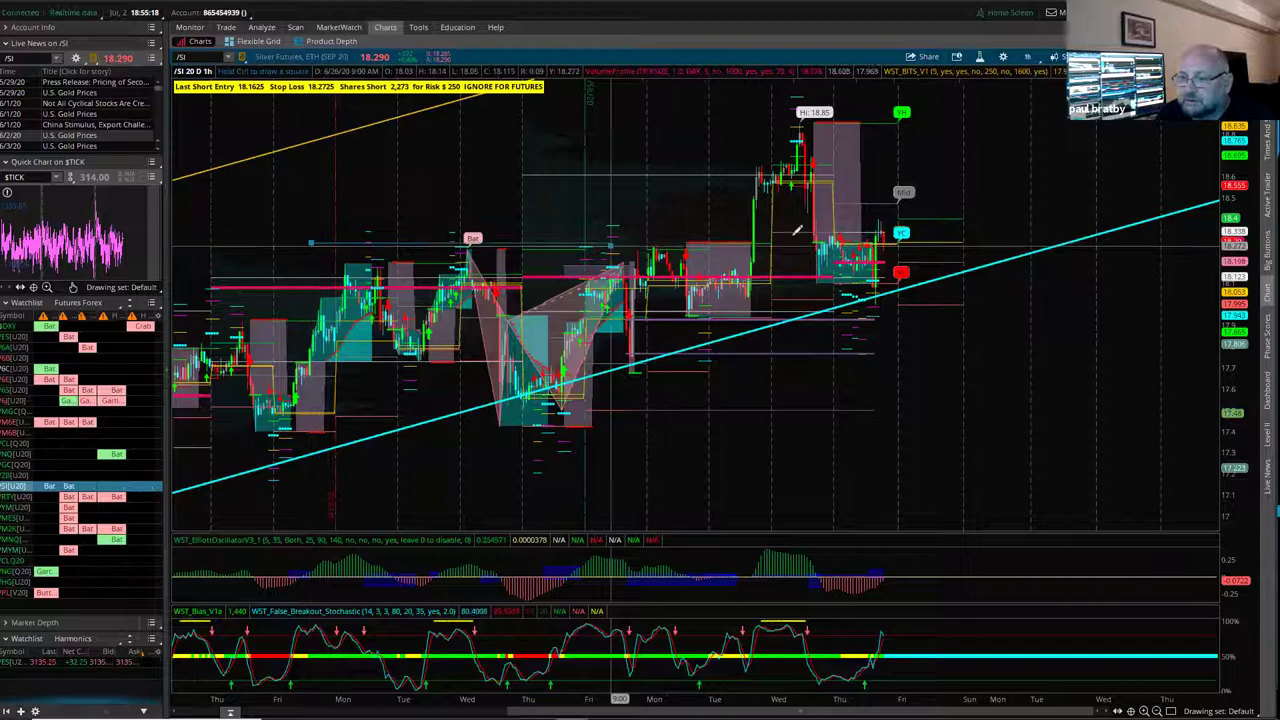
pyautogui.click(1134, 245)
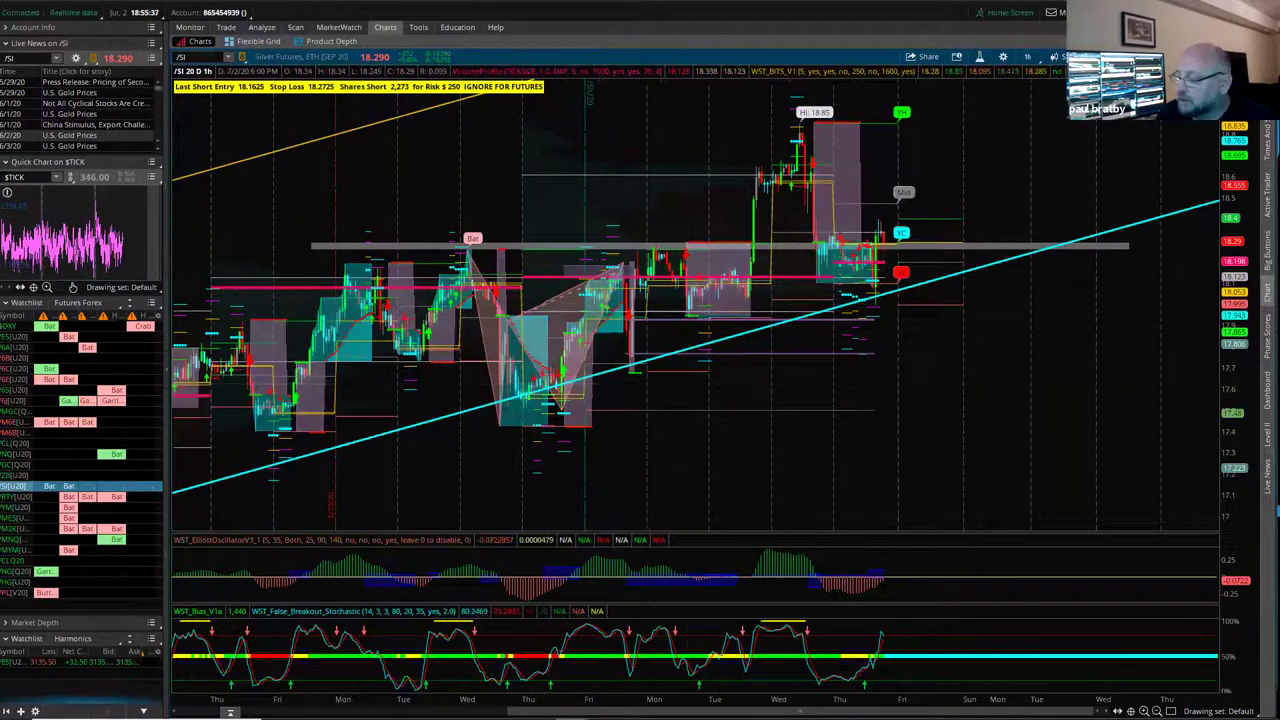
pyautogui.moveTo(1165, 554)
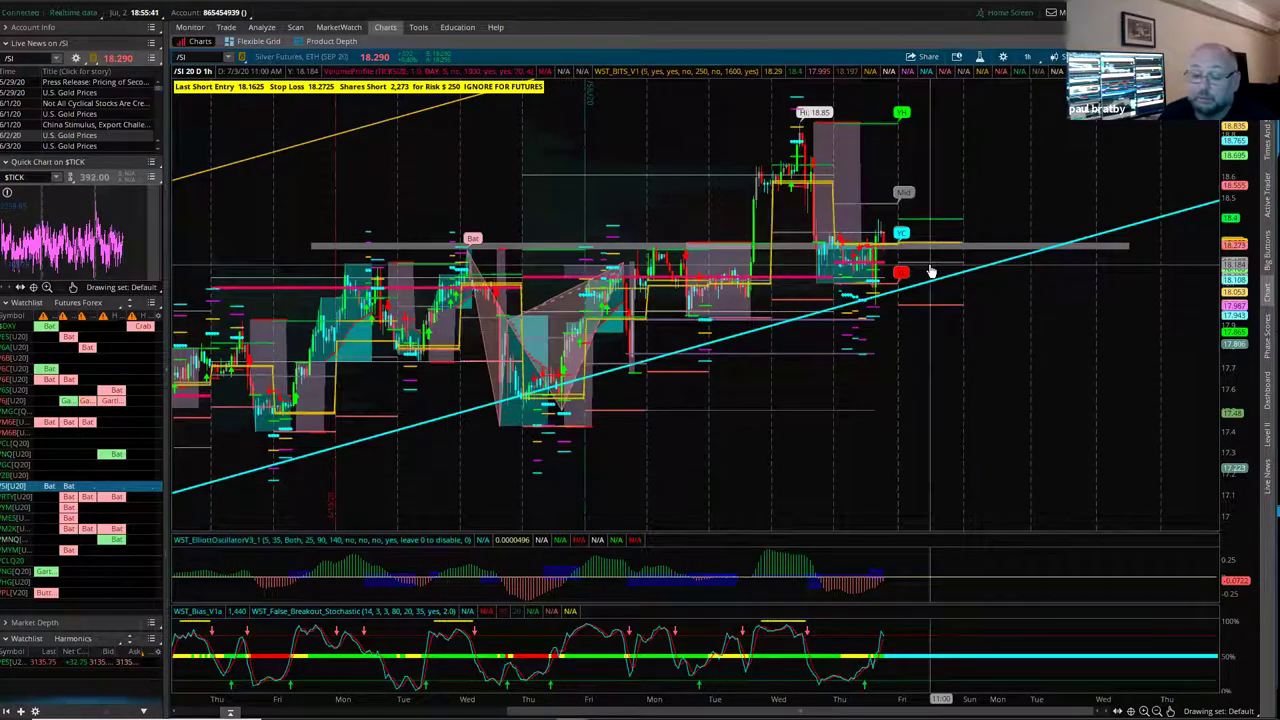
# Examine the /SI hourly price action since the June low against the channel's lower line and the horizontal zone
pyautogui.scroll(3, 974, 409)
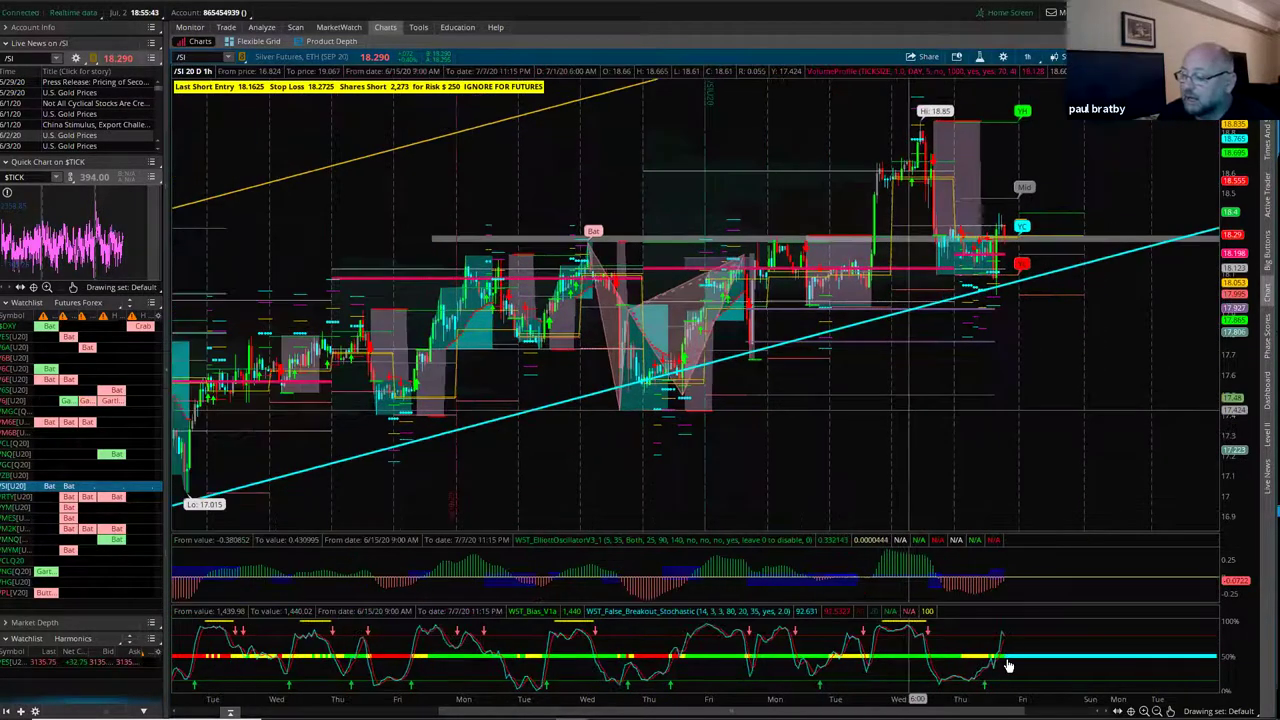
pyautogui.scroll(5, 825, 421)
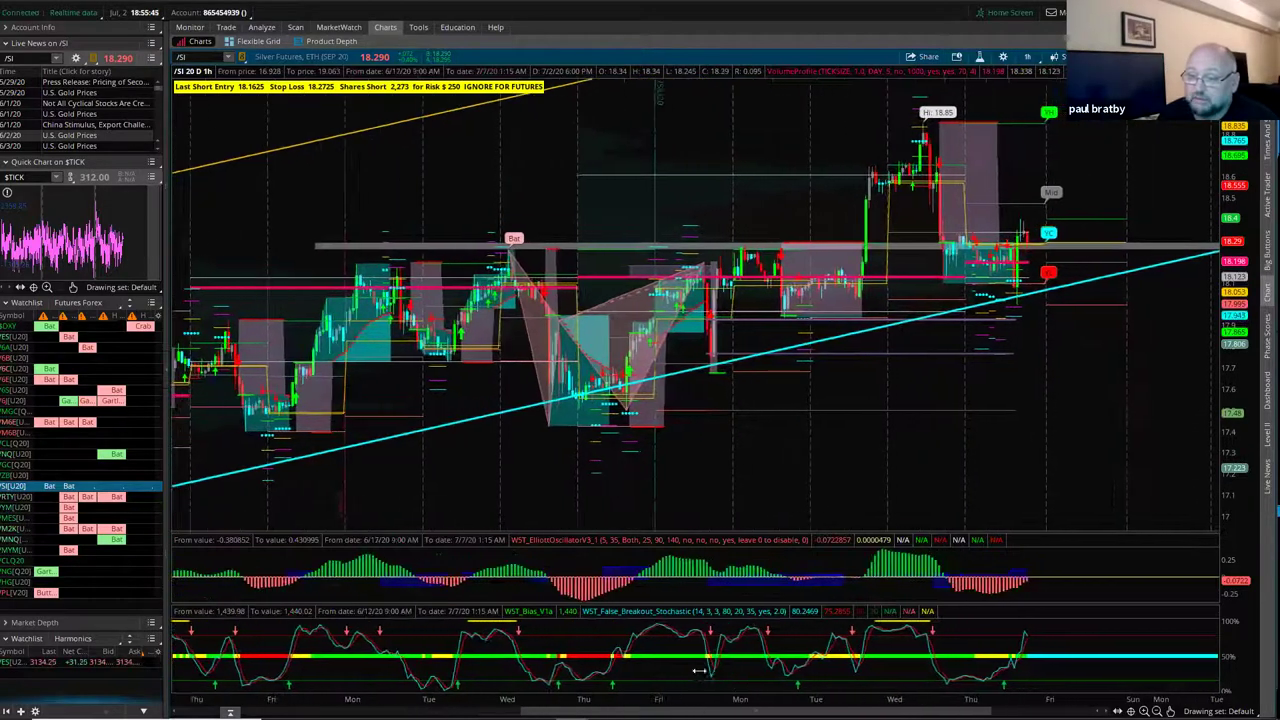
pyautogui.scroll(6, 1098, 374)
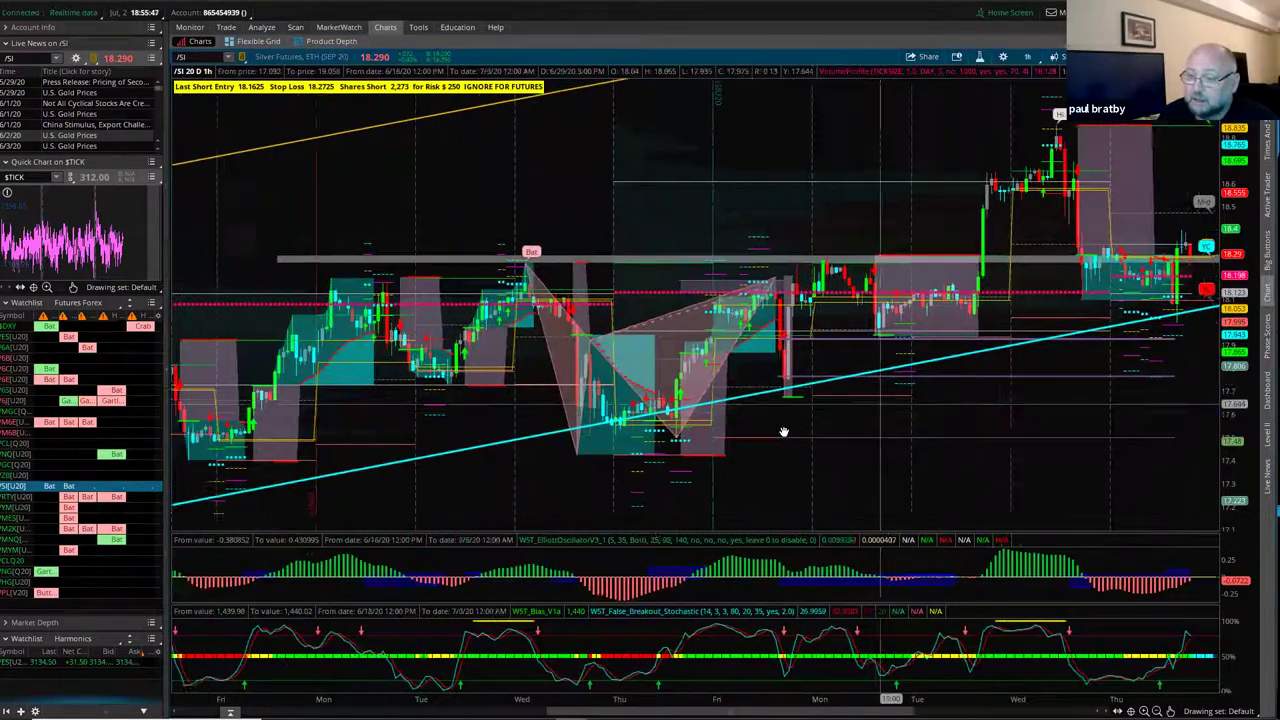
pyautogui.scroll(2, 970, 430)
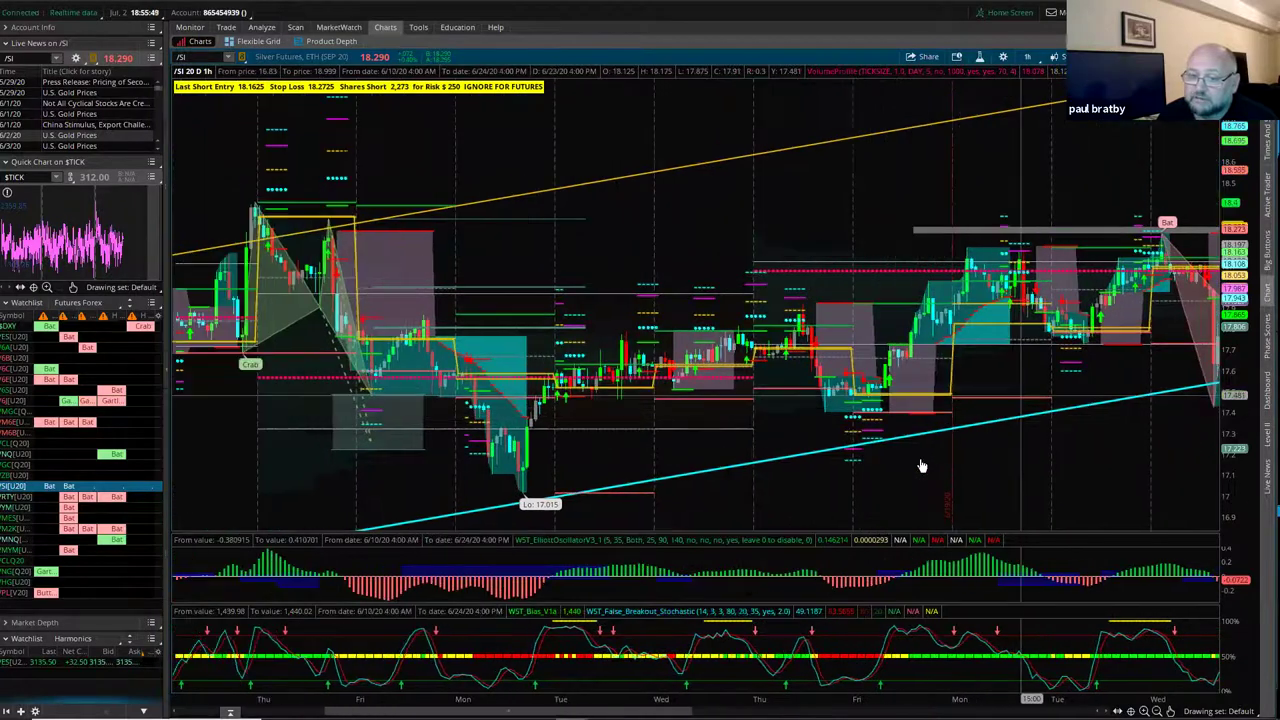
pyautogui.scroll(-4, 750, 457)
pyautogui.scroll(-3, 895, 444)
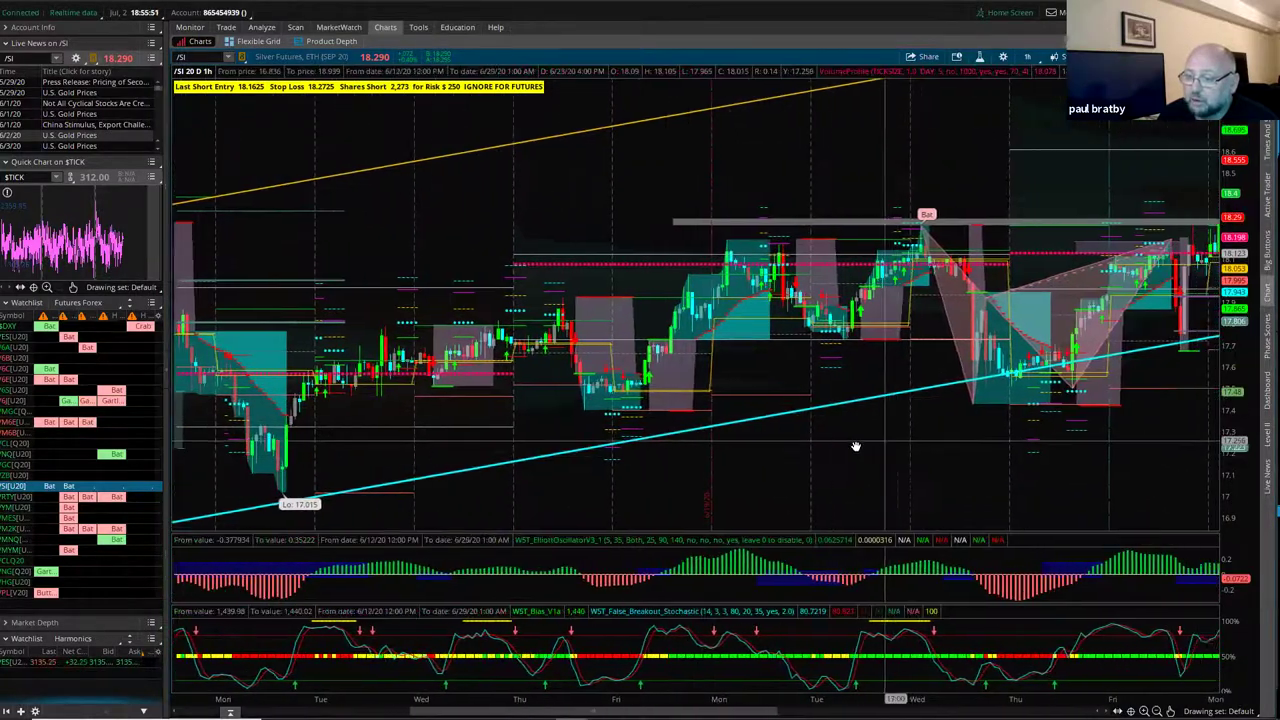
pyautogui.scroll(-3, 957, 397)
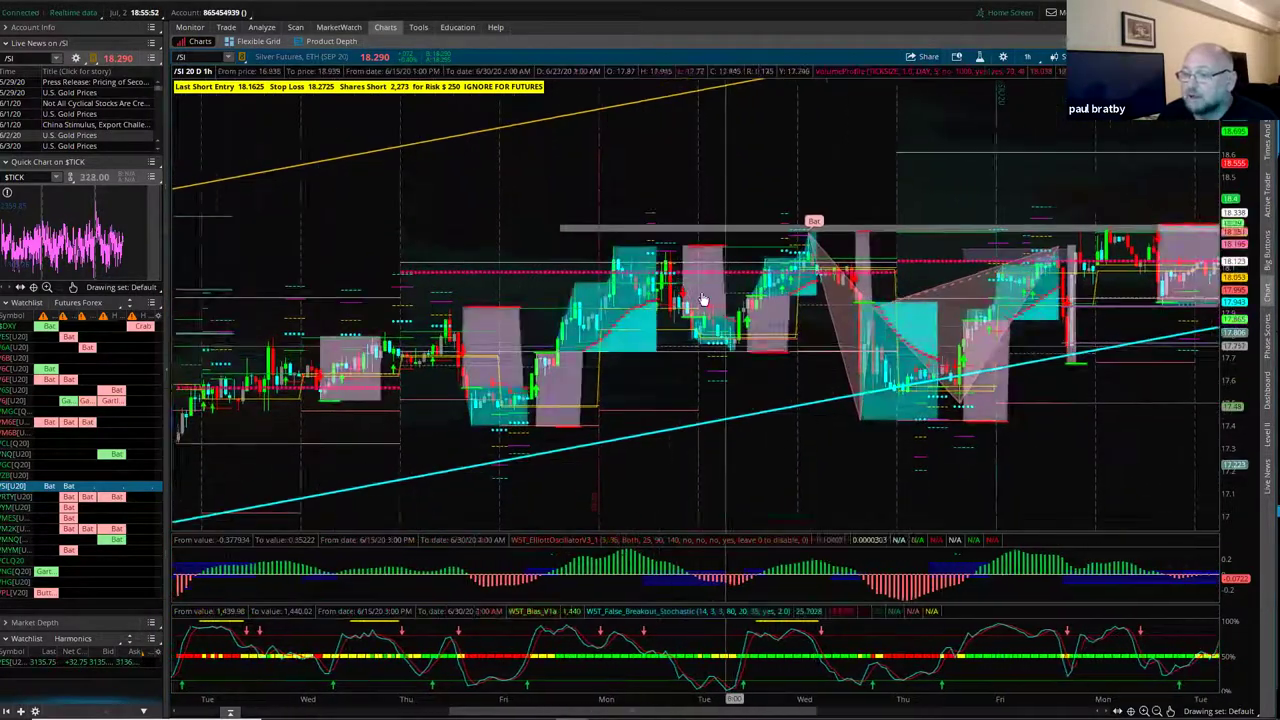
pyautogui.scroll(-4, 958, 424)
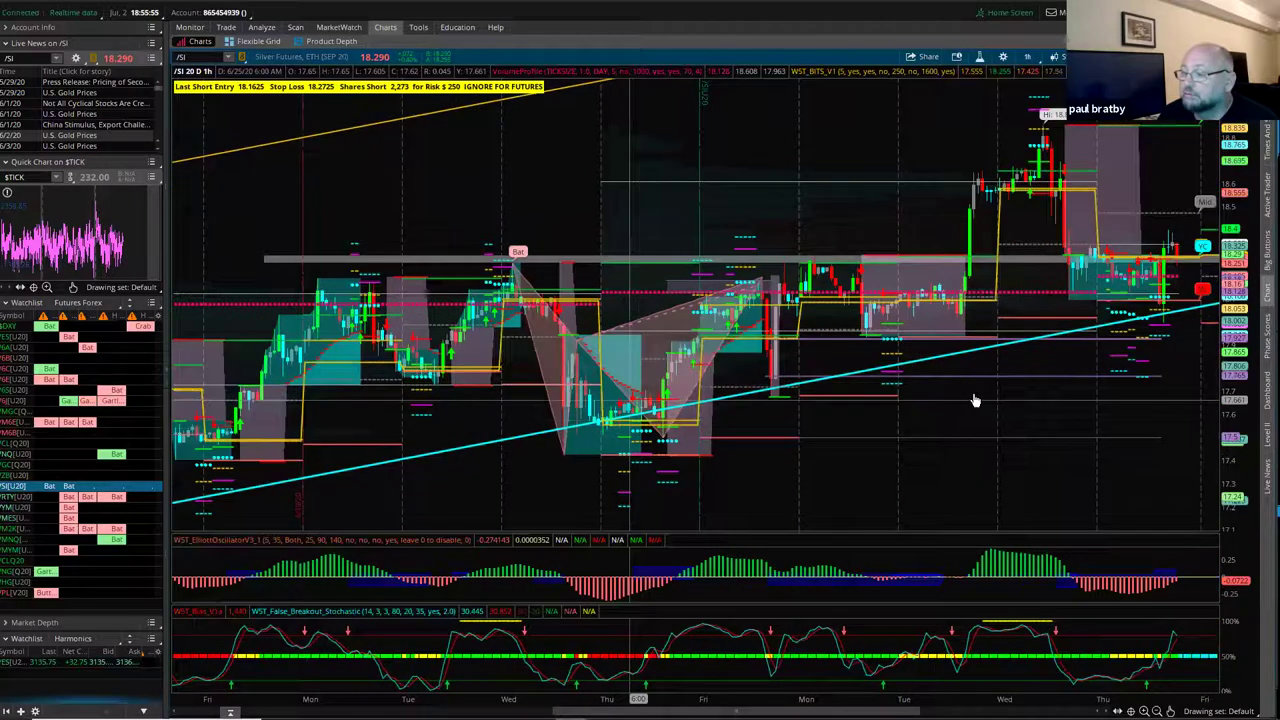
pyautogui.scroll(-3, 938, 436)
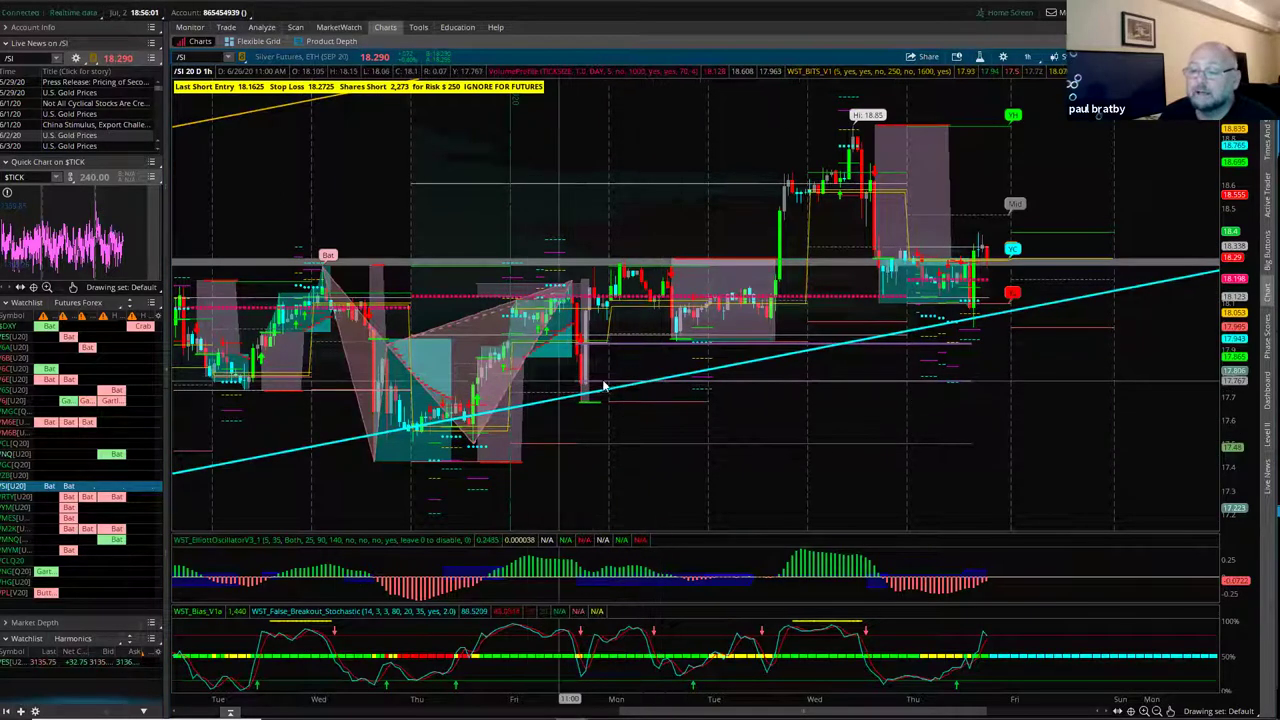
pyautogui.scroll(-1, 1000, 423)
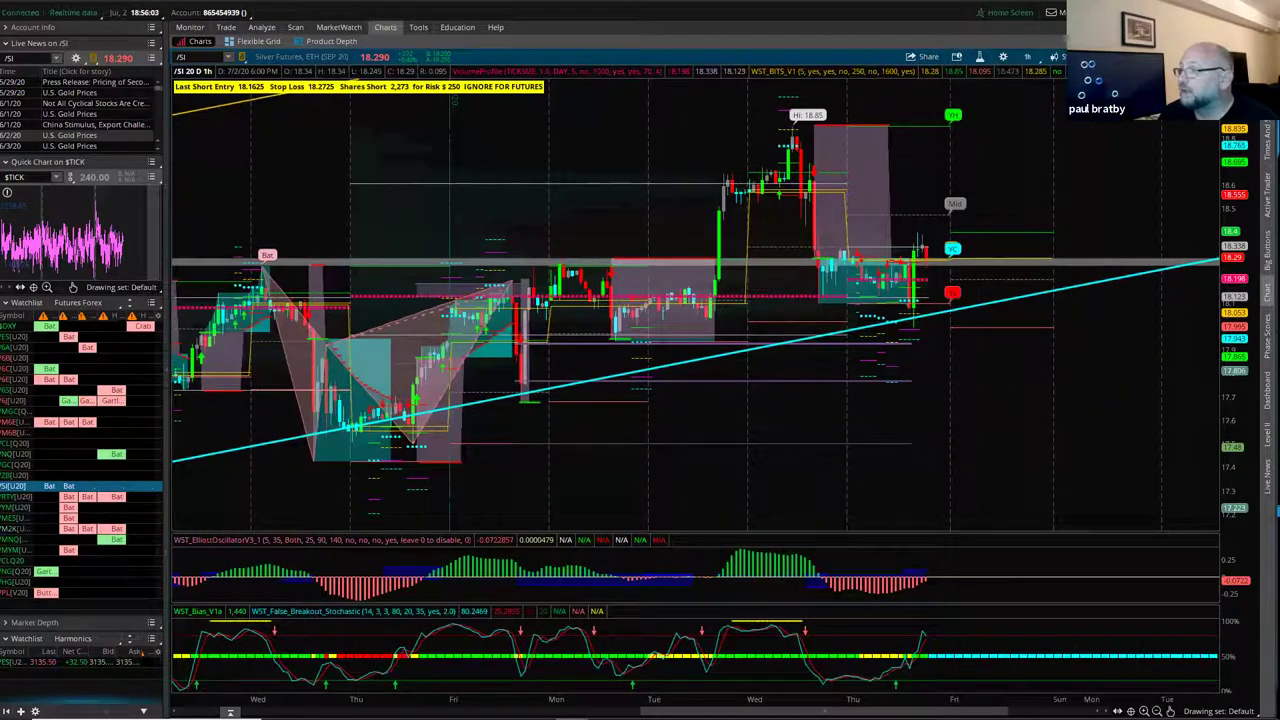
# Switch to the flexible grid and maximize the /SI 5-day 5-minute chart, with its price scale extended to include the 15:05 low
pyautogui.rightClick(1240, 145)
pyautogui.click(258, 41)
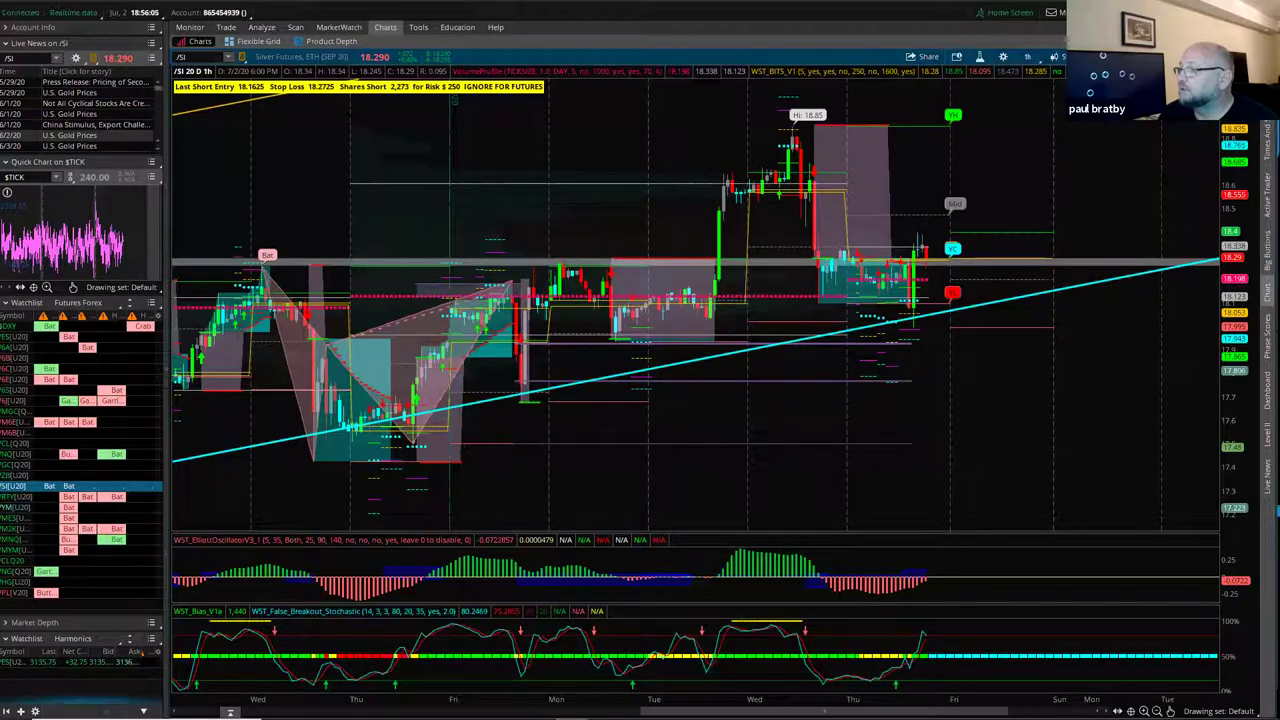
pyautogui.moveTo(665, 31); pyautogui.dragTo(0, 120)
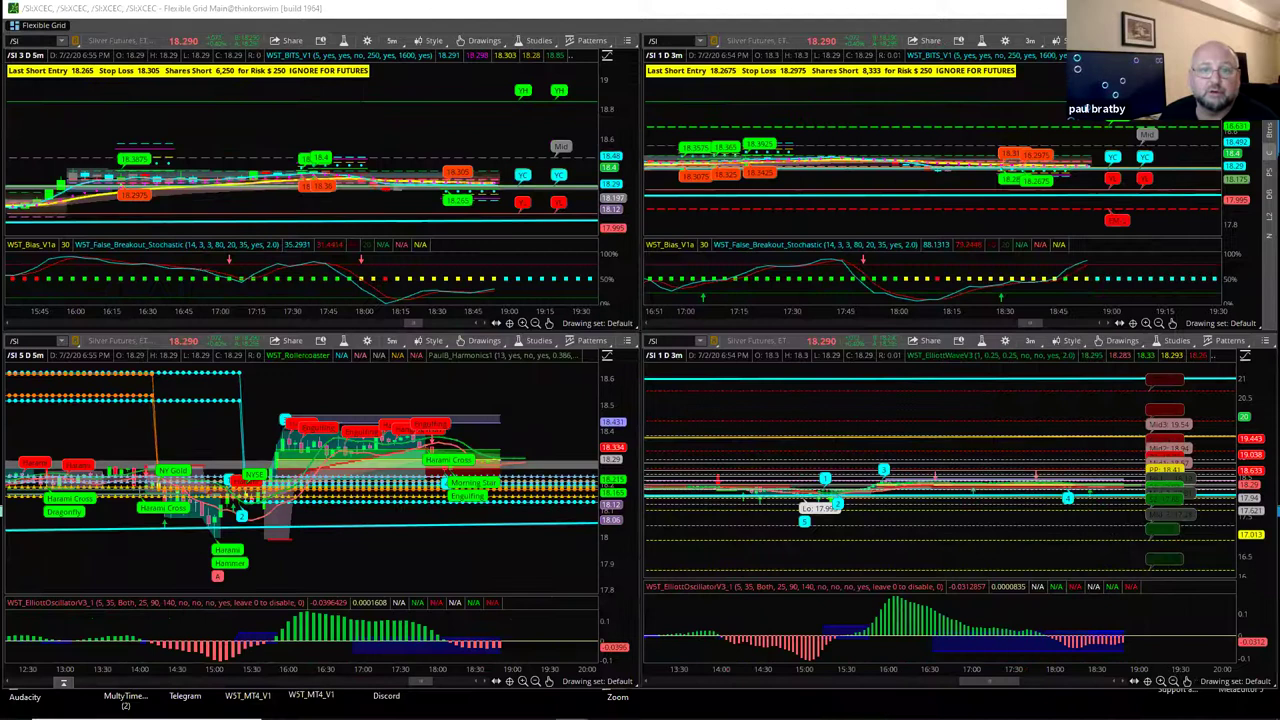
pyautogui.moveTo(627, 504); pyautogui.dragTo(519, 427)
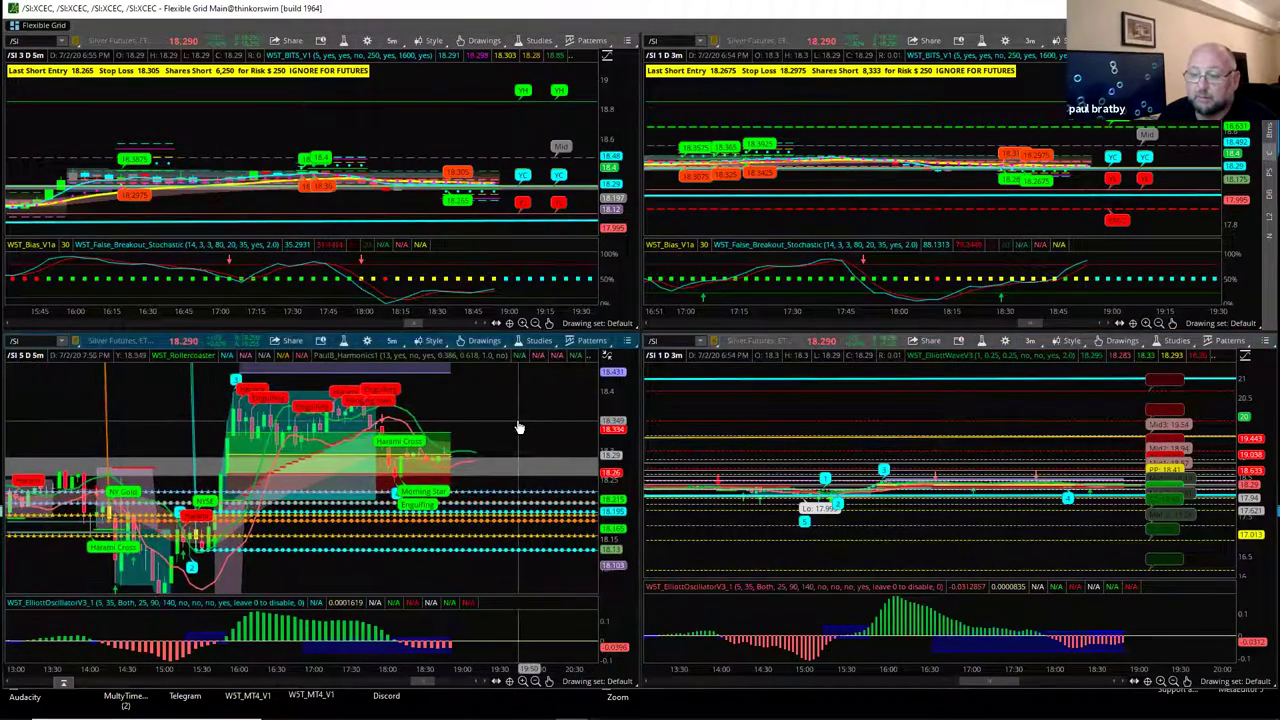
pyautogui.click(627, 341)
pyautogui.click(601, 524)
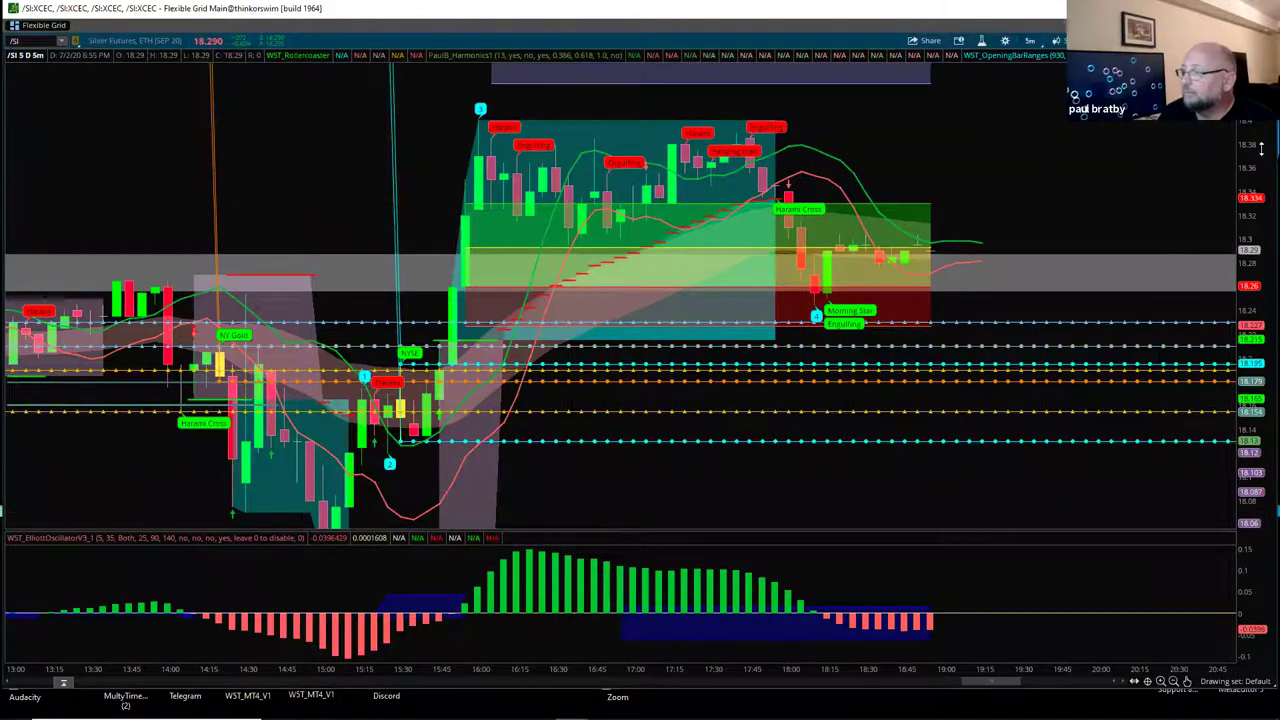
pyautogui.moveTo(1236, 238); pyautogui.dragTo(338, 490)
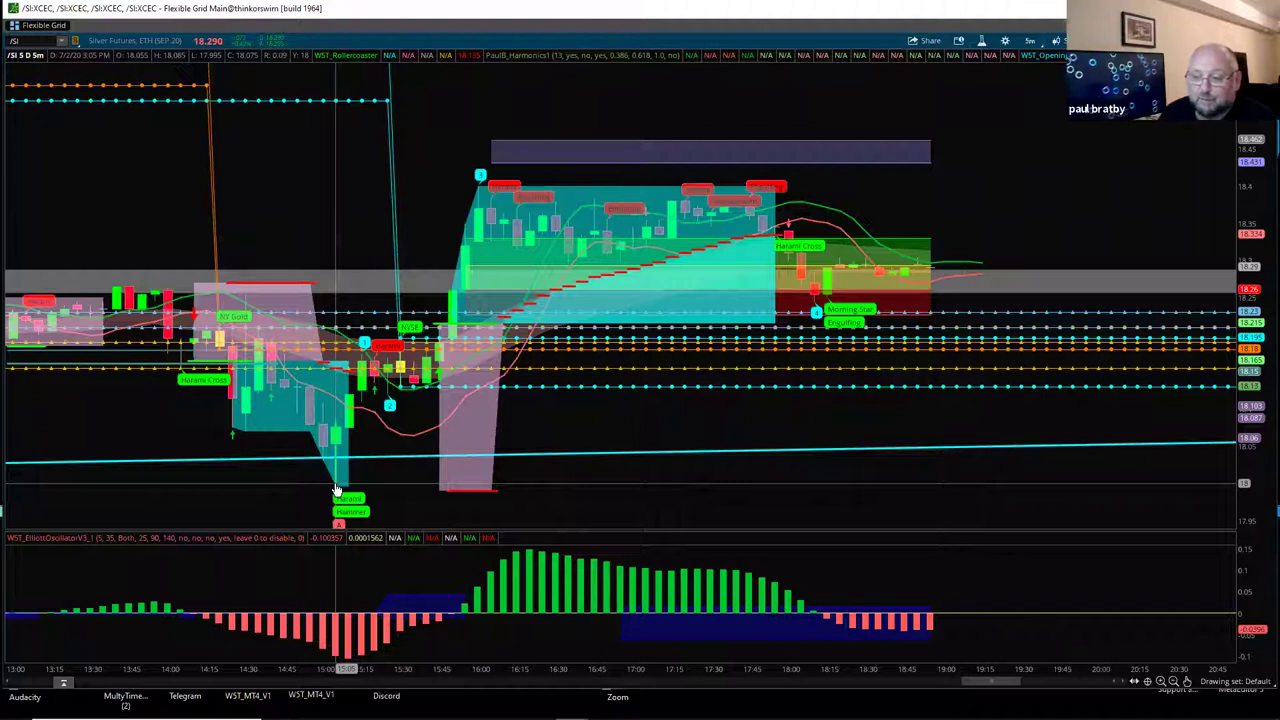
# Set the start bar of the WST_ElliottWaveV3 study to 1562 on the /SI 5-minute chart and apply it
pyautogui.click(981, 44)
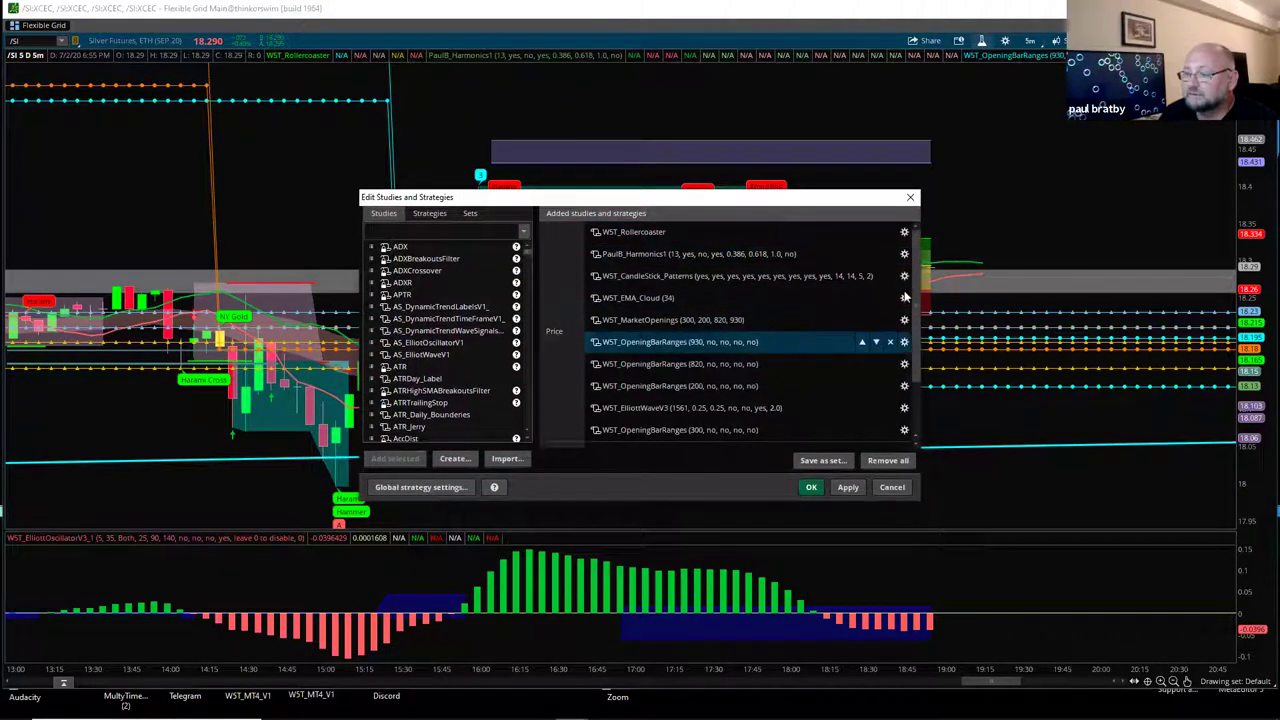
pyautogui.moveTo(916, 270)
pyautogui.mouseDown()
pyautogui.moveTo(915, 333)
pyautogui.moveTo(922, 255)
pyautogui.mouseUp()
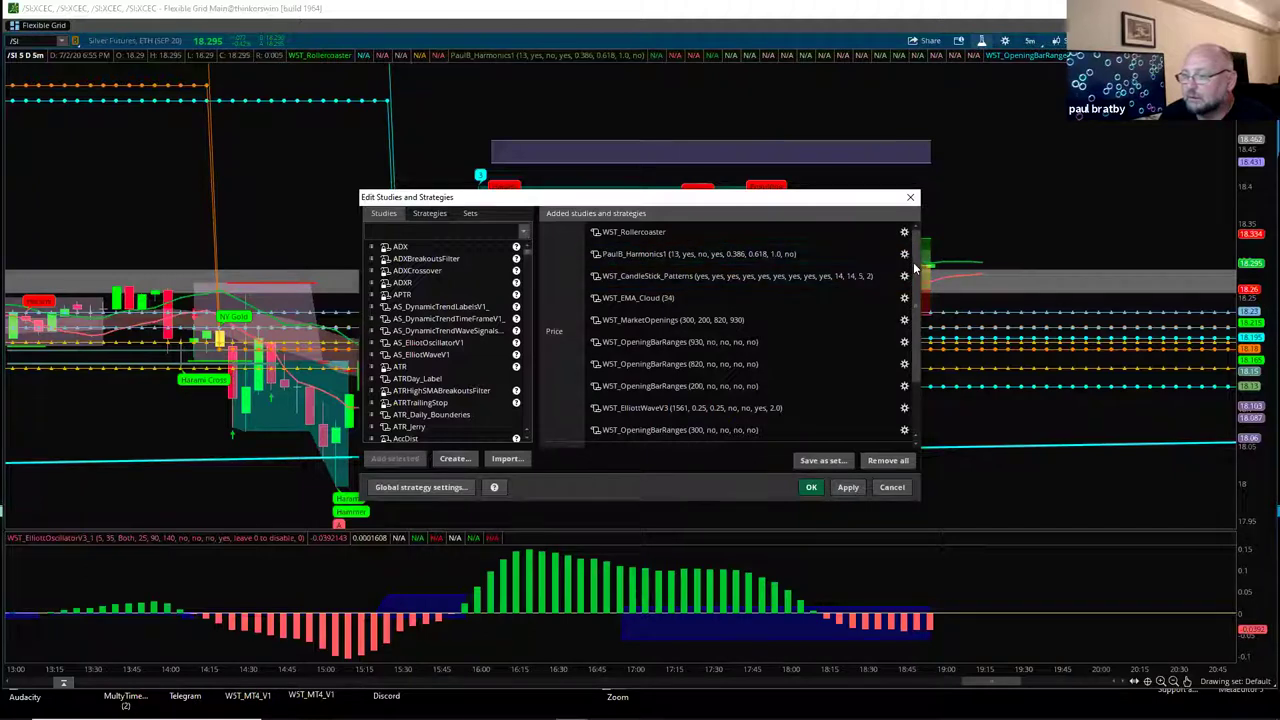
pyautogui.moveTo(913, 260); pyautogui.dragTo(917, 290)
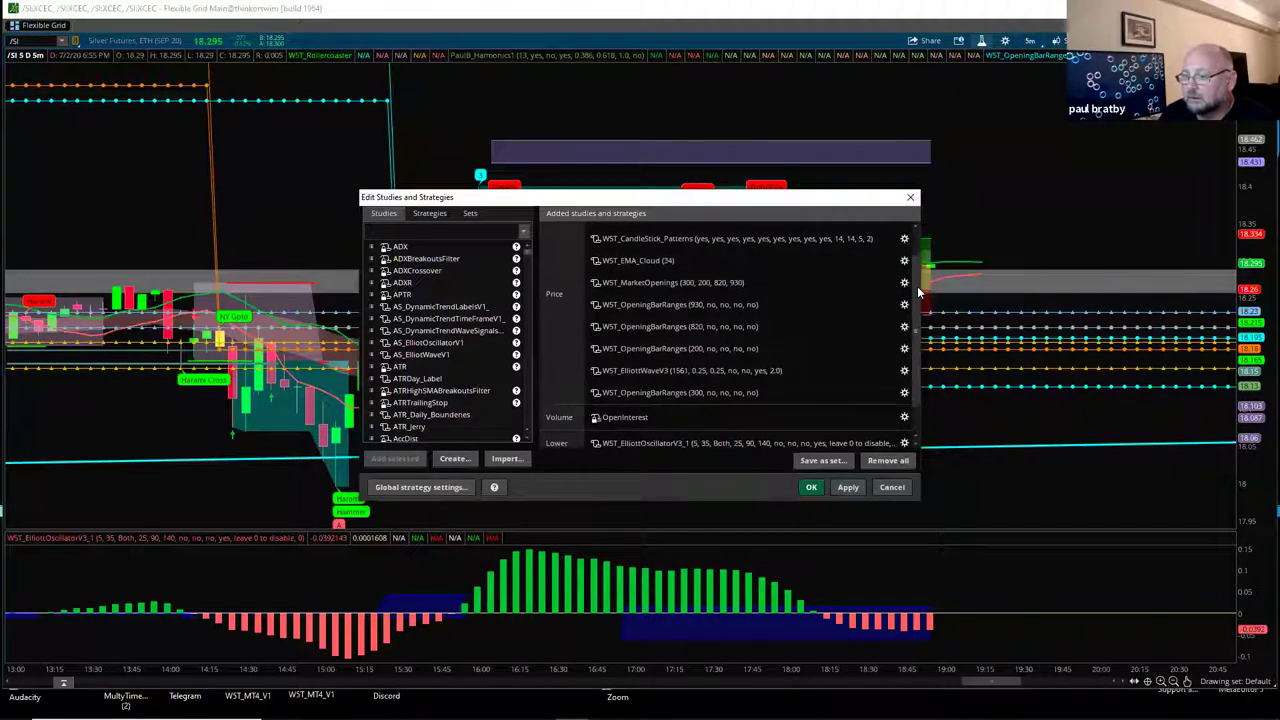
pyautogui.doubleClick(773, 370)
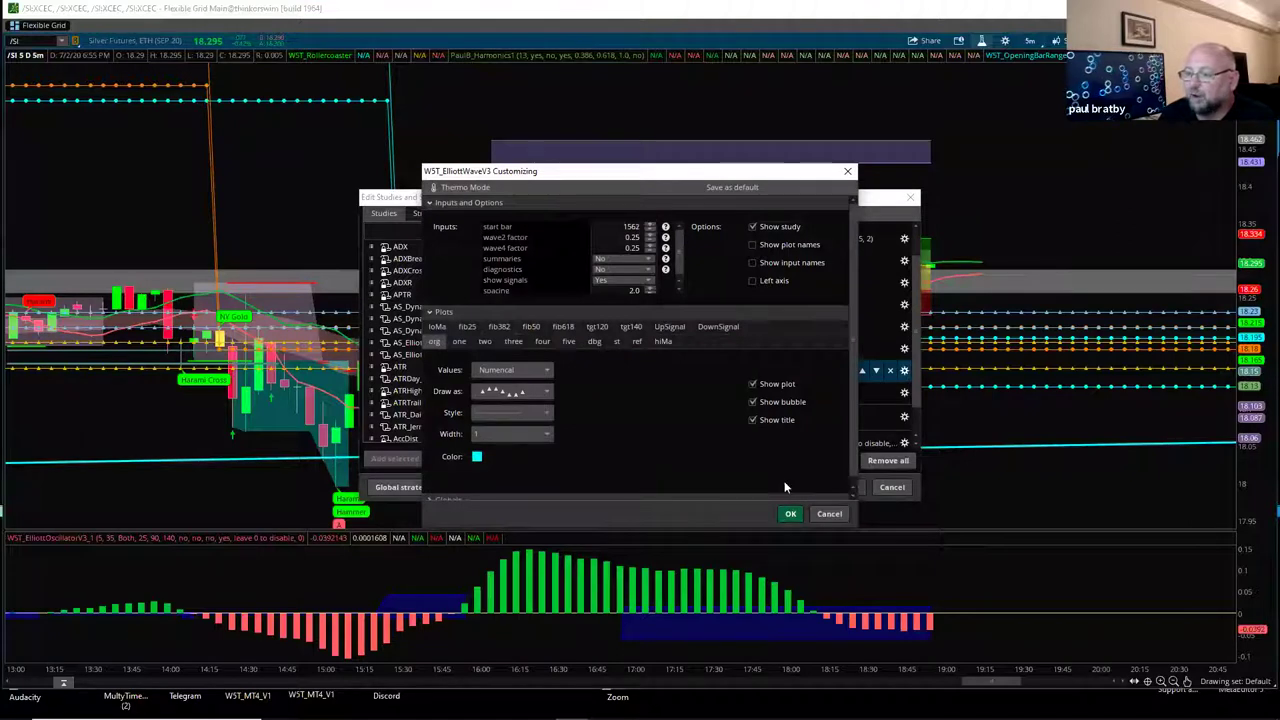
pyautogui.click(791, 514)
pyautogui.click(812, 487)
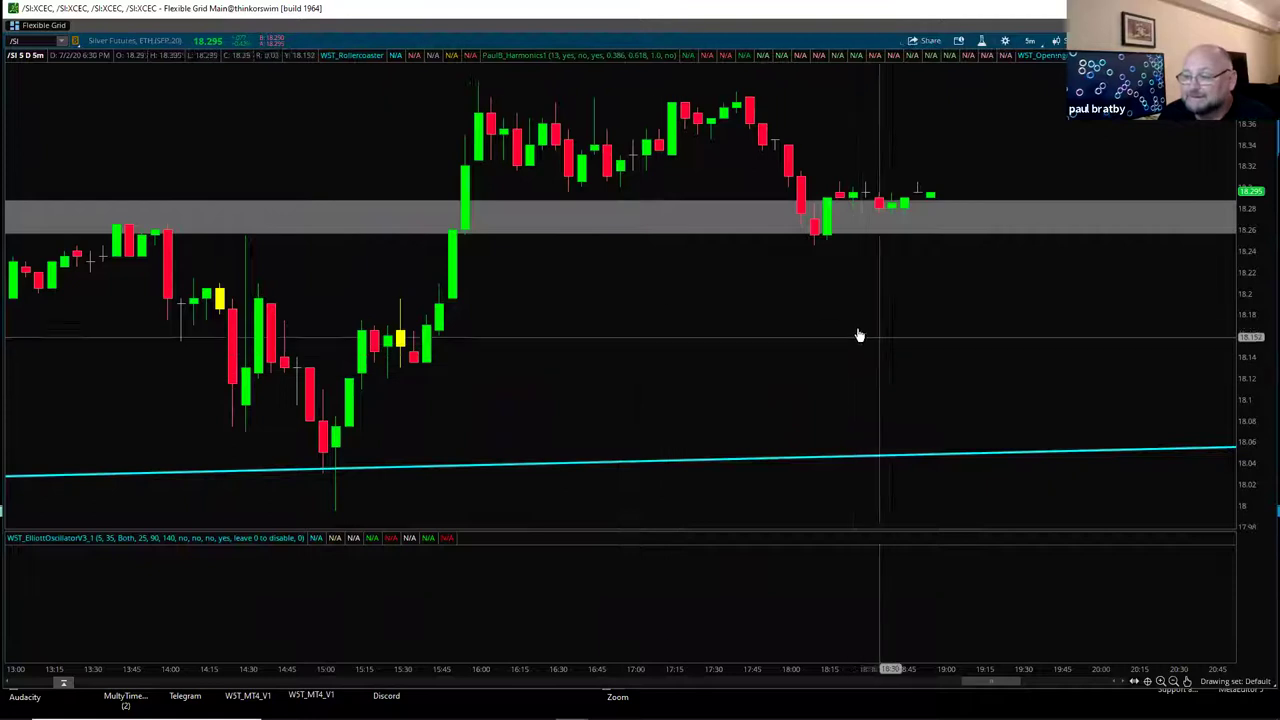
# Draw Fibonacci extension levels on the /SI 5-minute chart, placing the 0% level at 18.309 just above the latest bars
pyautogui.scroll(-5, 766, 303)
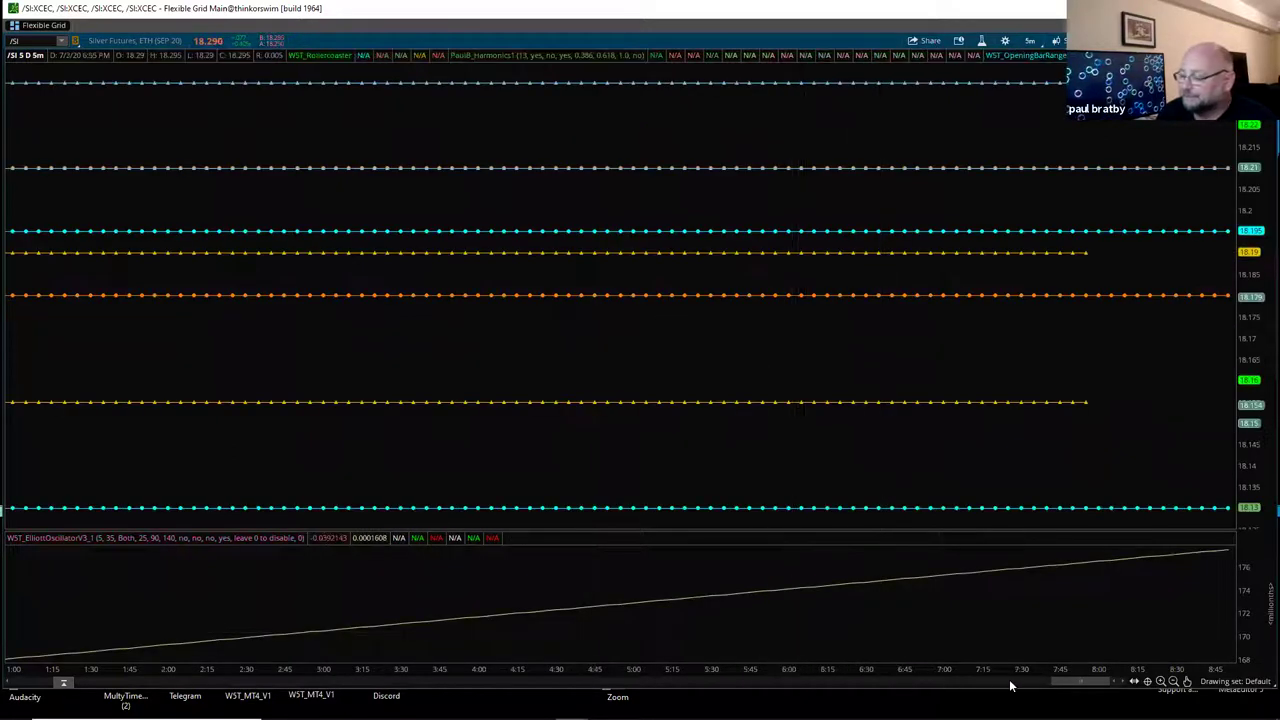
pyautogui.scroll(10, 965, 692)
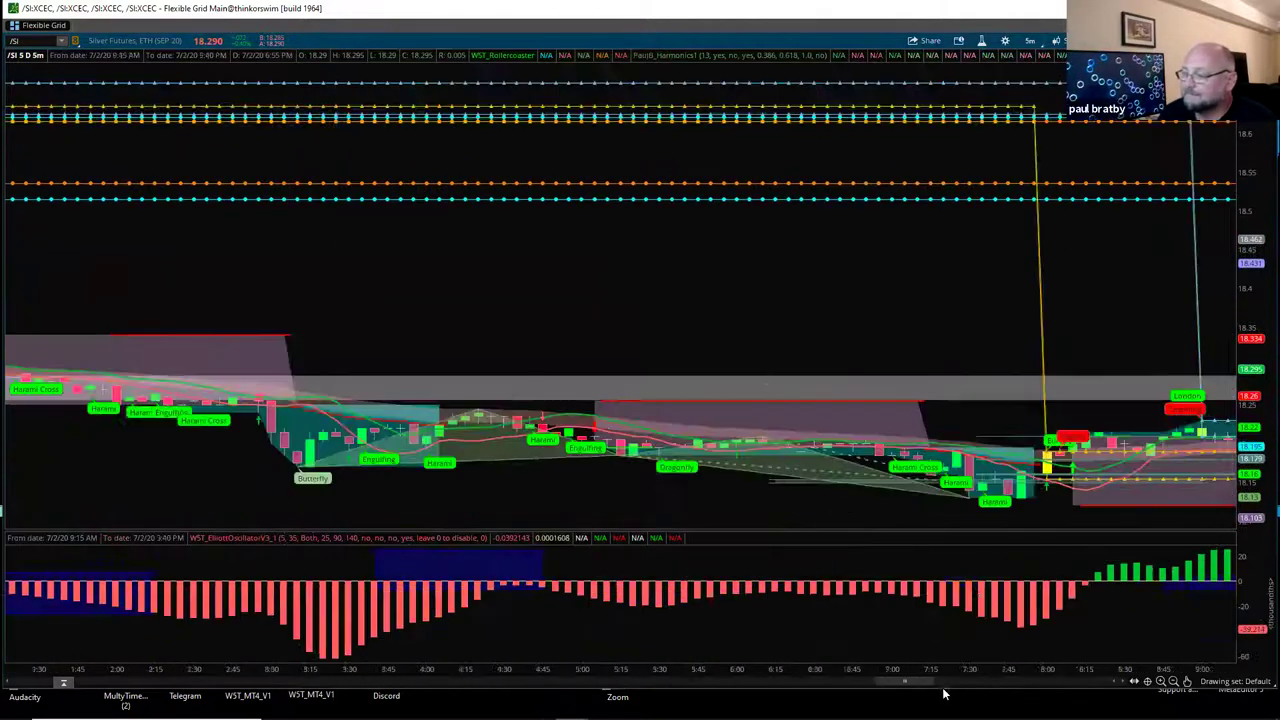
pyautogui.scroll(-5, 979, 691)
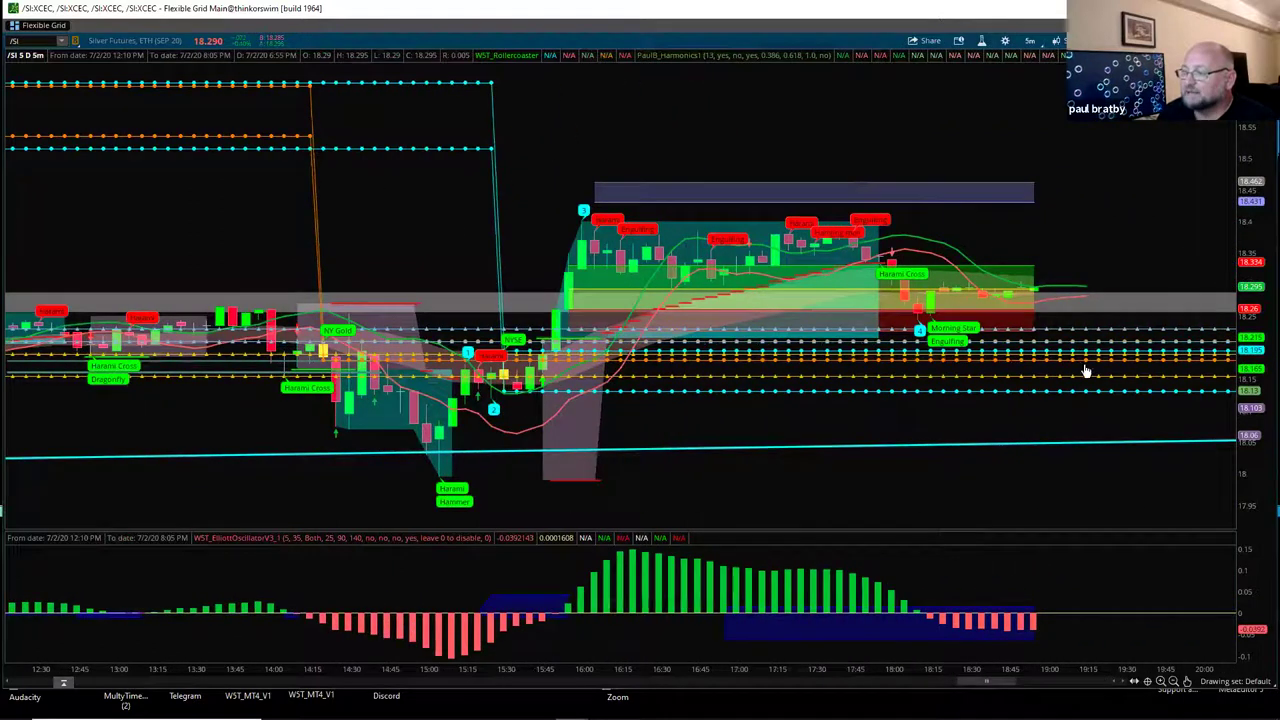
pyautogui.moveTo(1262, 392)
pyautogui.mouseDown()
pyautogui.moveTo(1203, 249)
pyautogui.moveTo(1046, 252)
pyautogui.mouseUp()
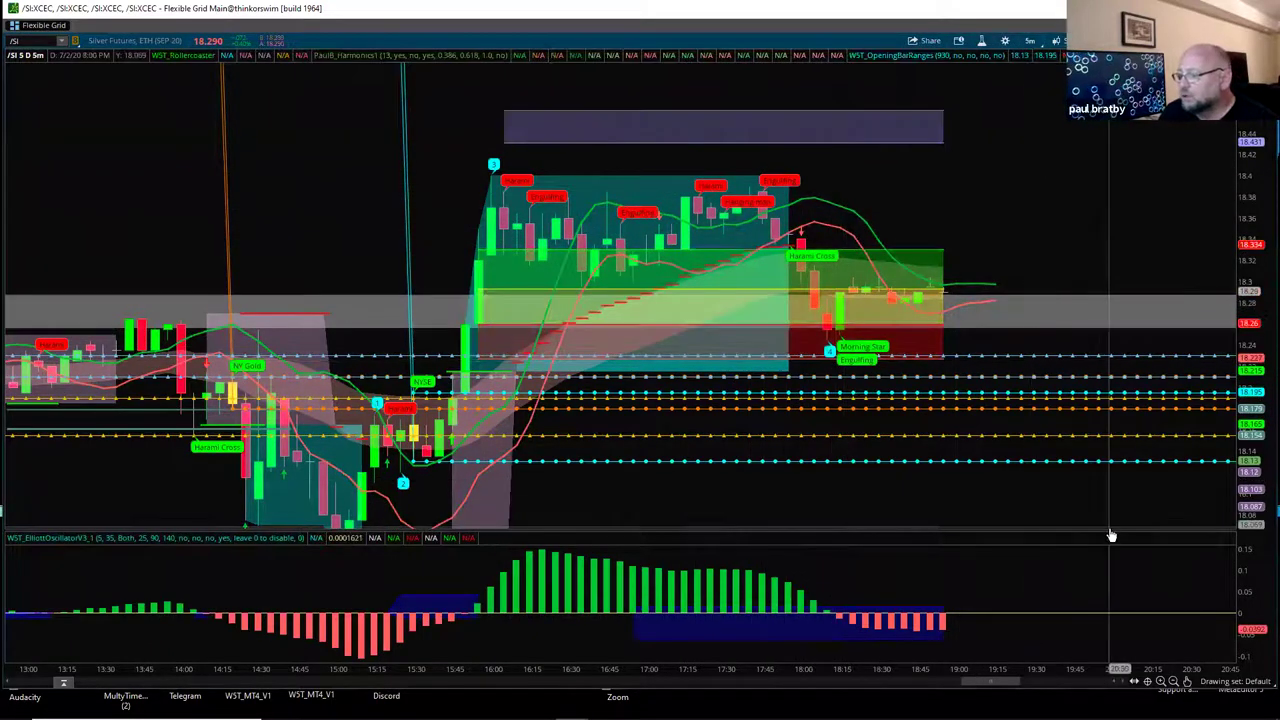
pyautogui.moveTo(1117, 507); pyautogui.dragTo(503, 551)
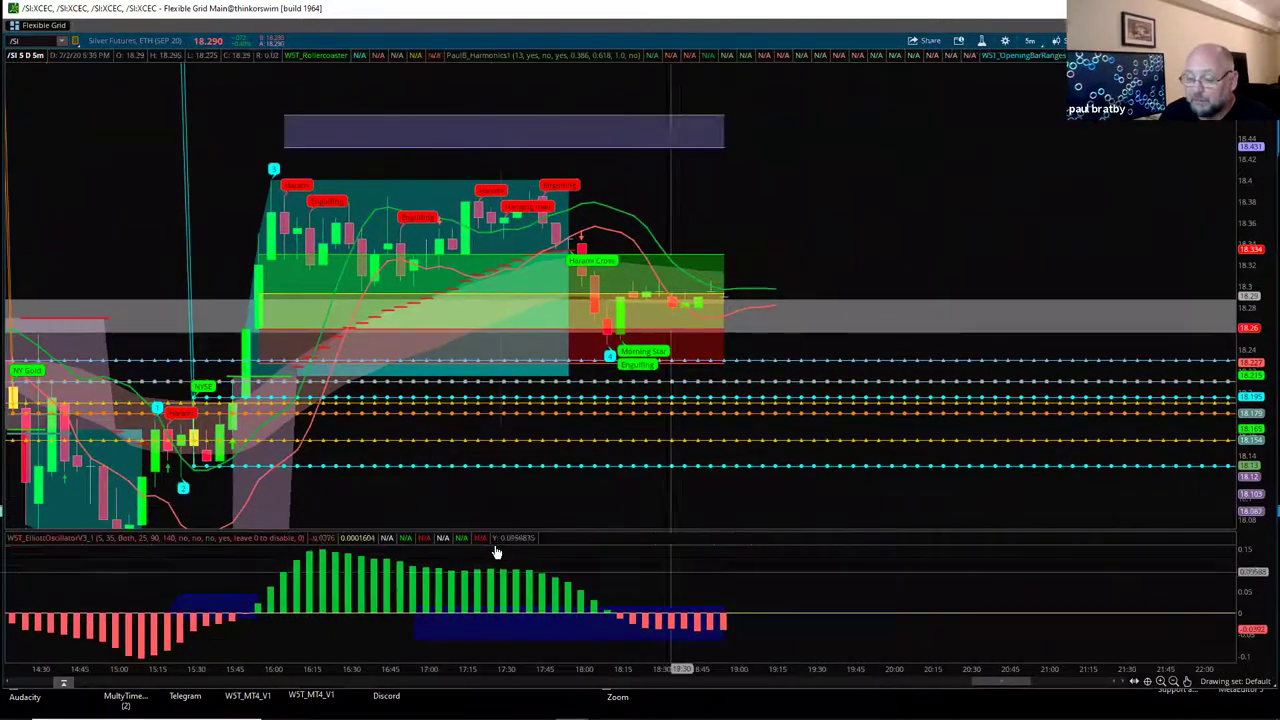
pyautogui.moveTo(1187, 683)
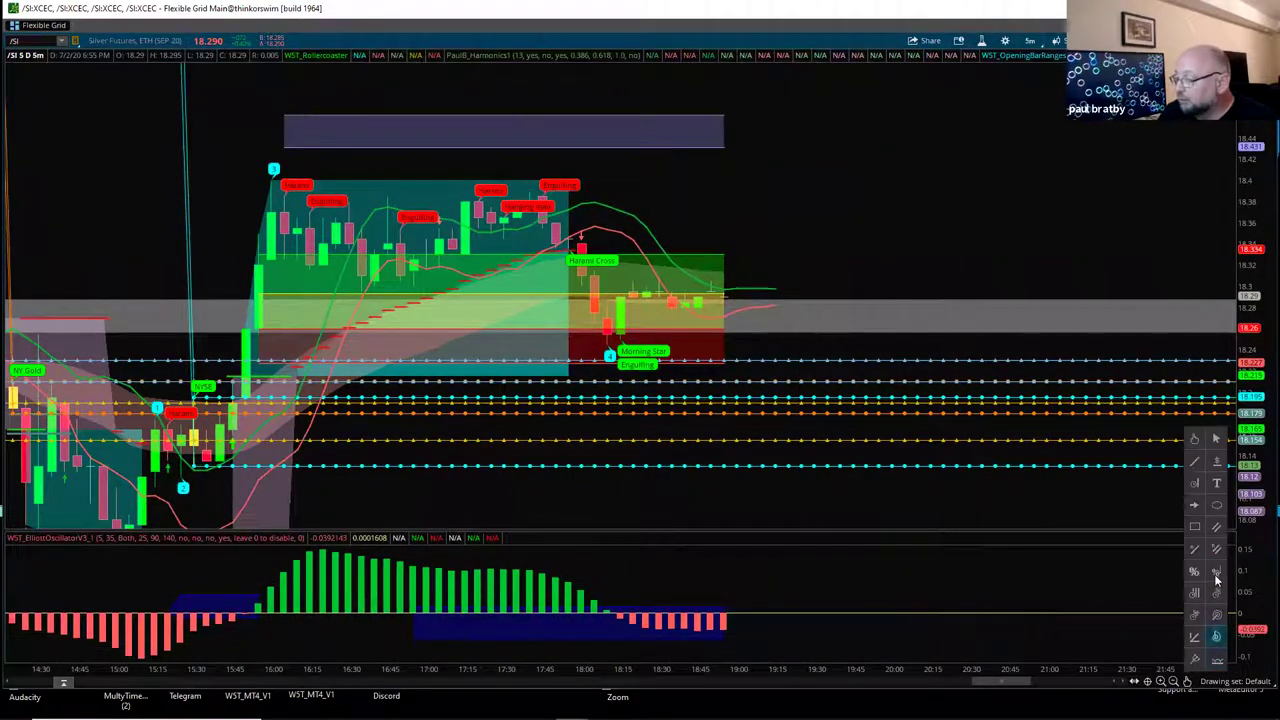
pyautogui.click(1216, 571)
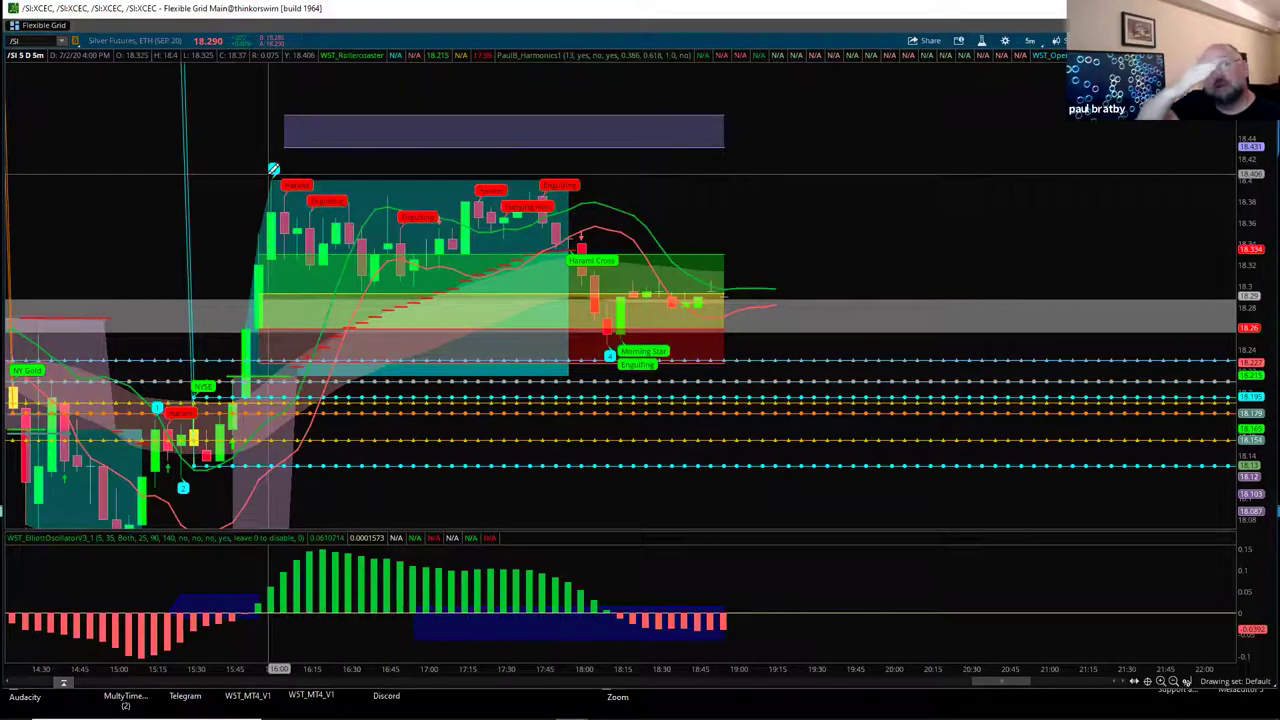
pyautogui.click(273, 170)
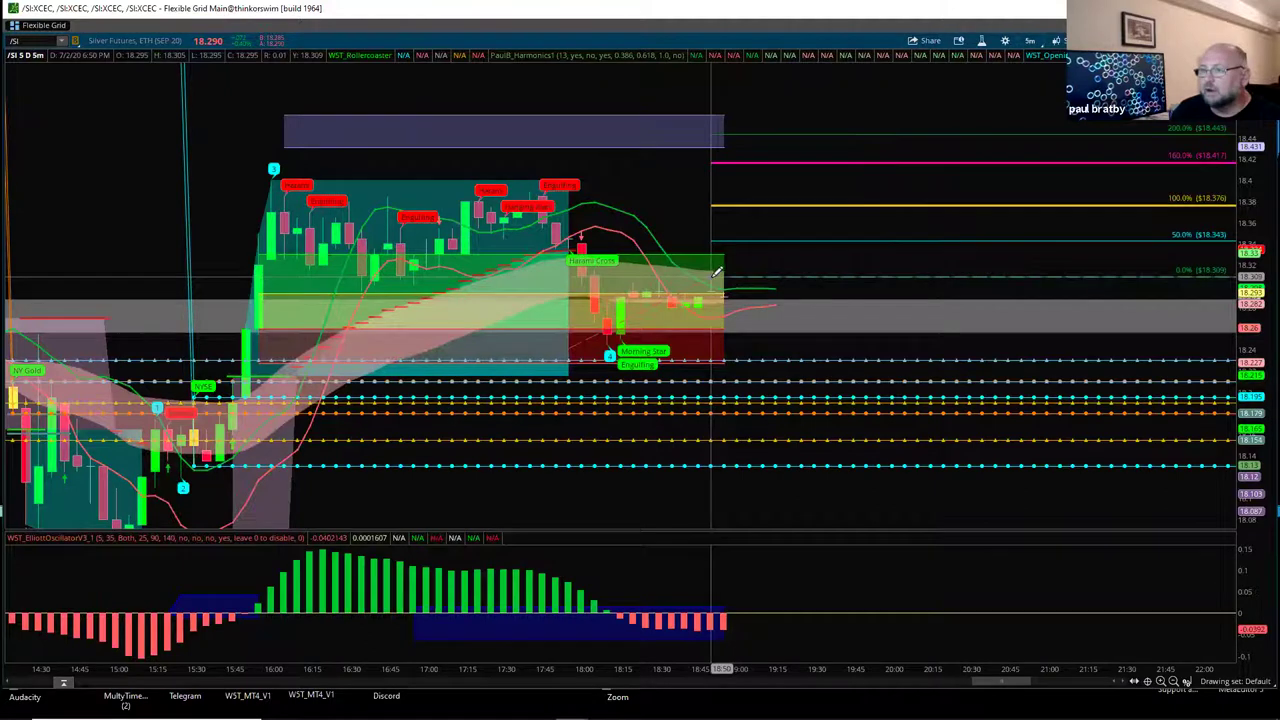
pyautogui.click(716, 272)
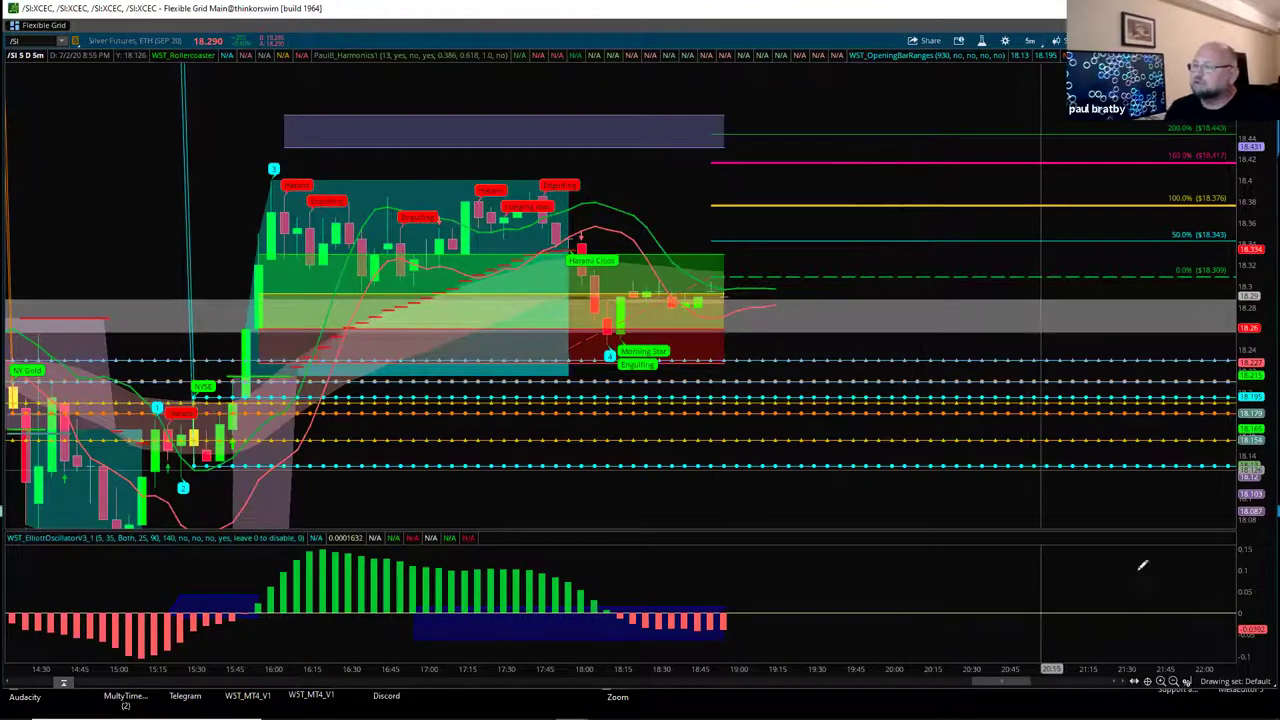
# Draw a rectangle zone from about 18.40 down to about 18.31, starting at the wave 3 high and extending past the latest bars
pyautogui.click(1187, 681)
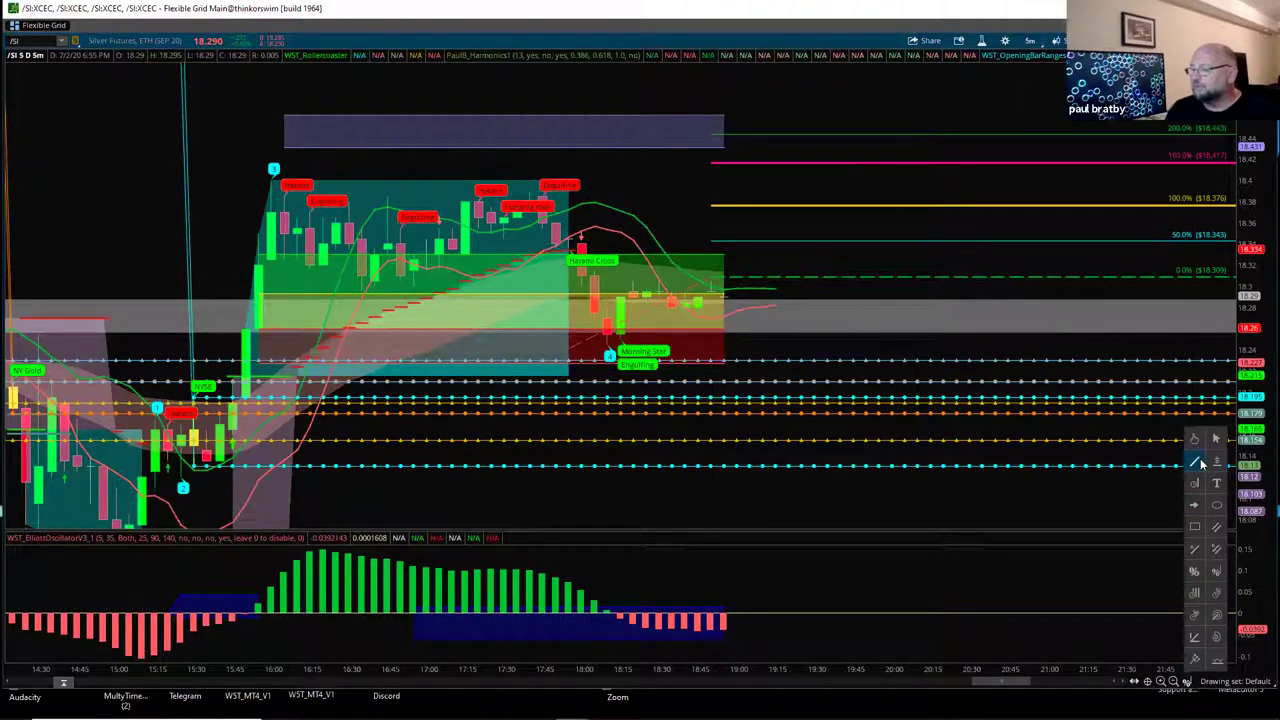
pyautogui.click(1195, 442)
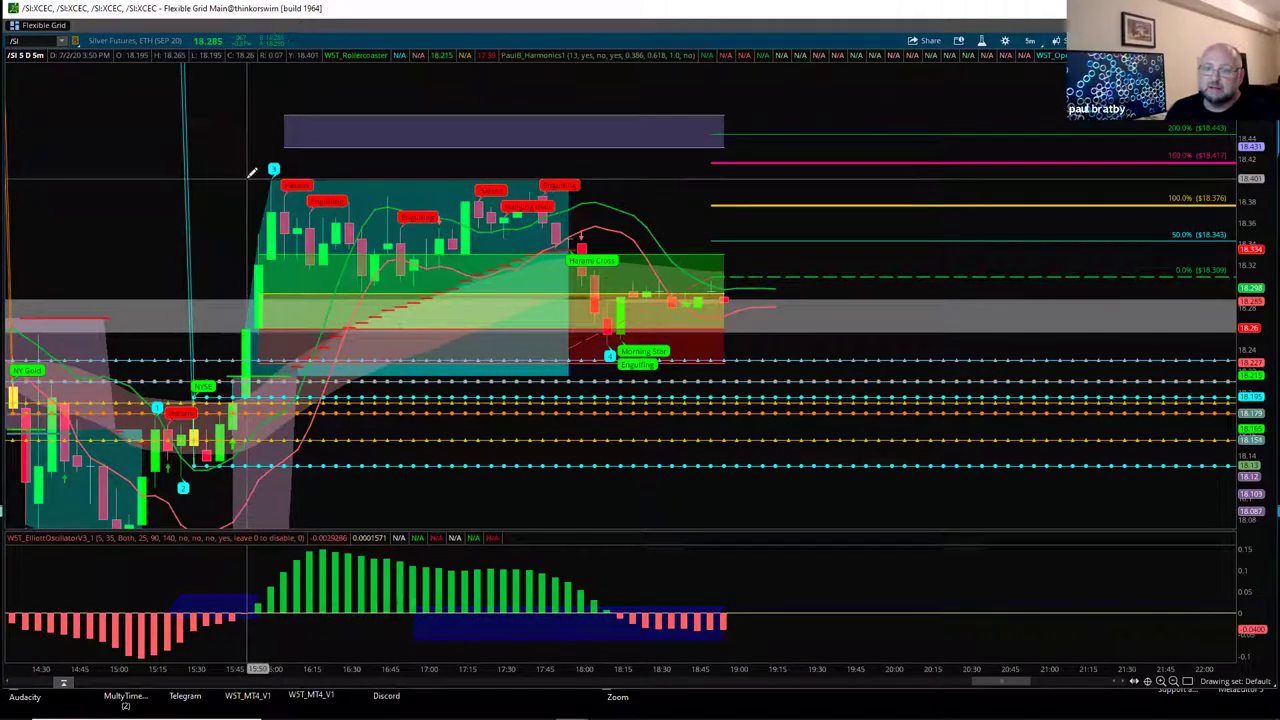
pyautogui.click(246, 180)
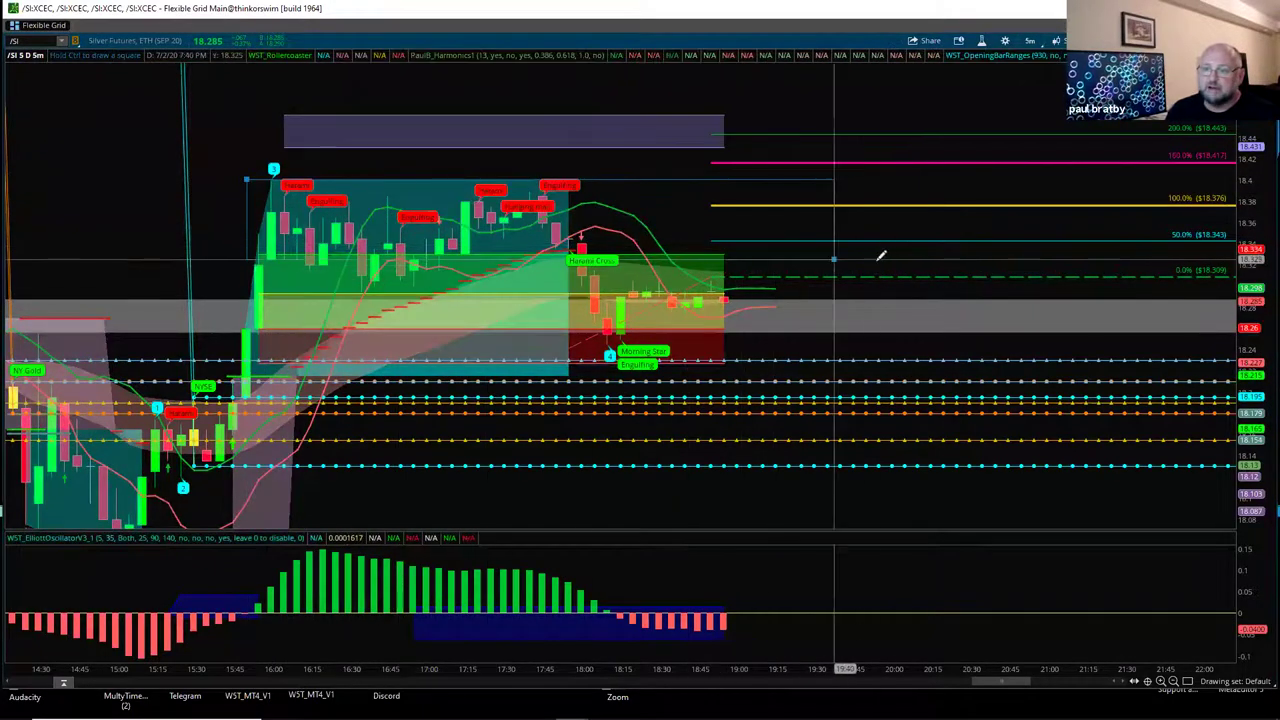
pyautogui.click(965, 274)
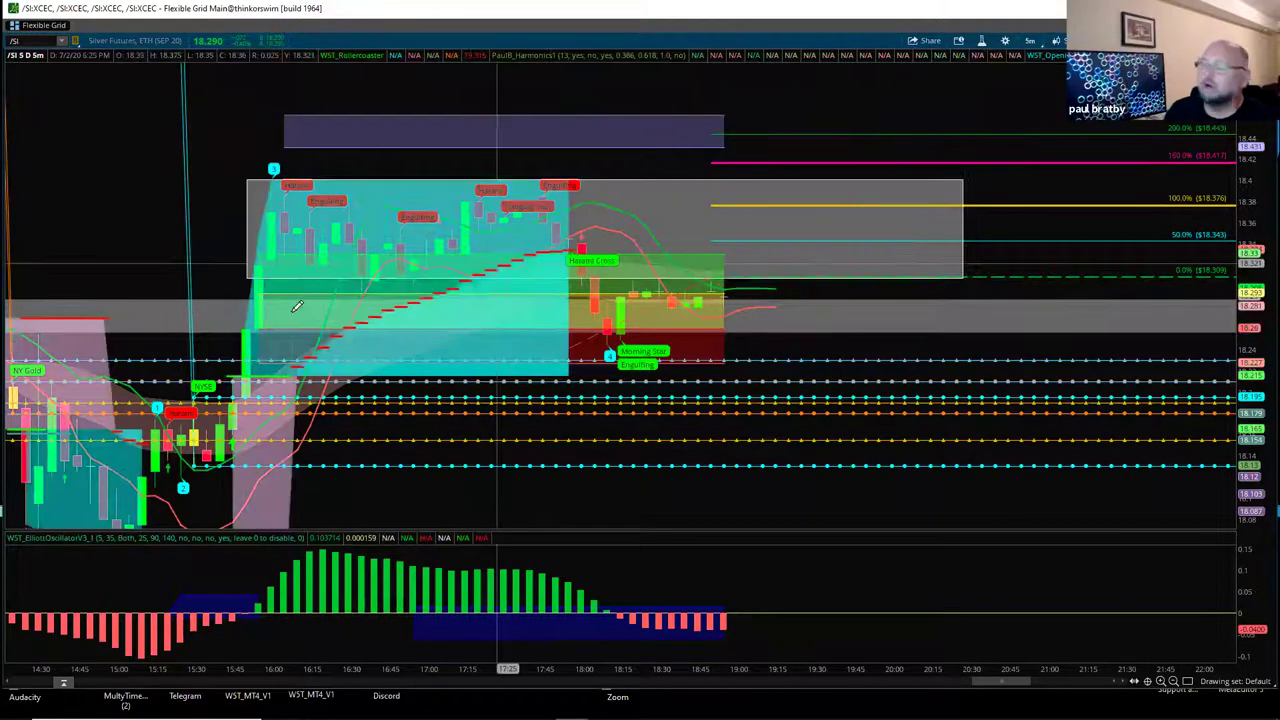
pyautogui.moveTo(571, 707)
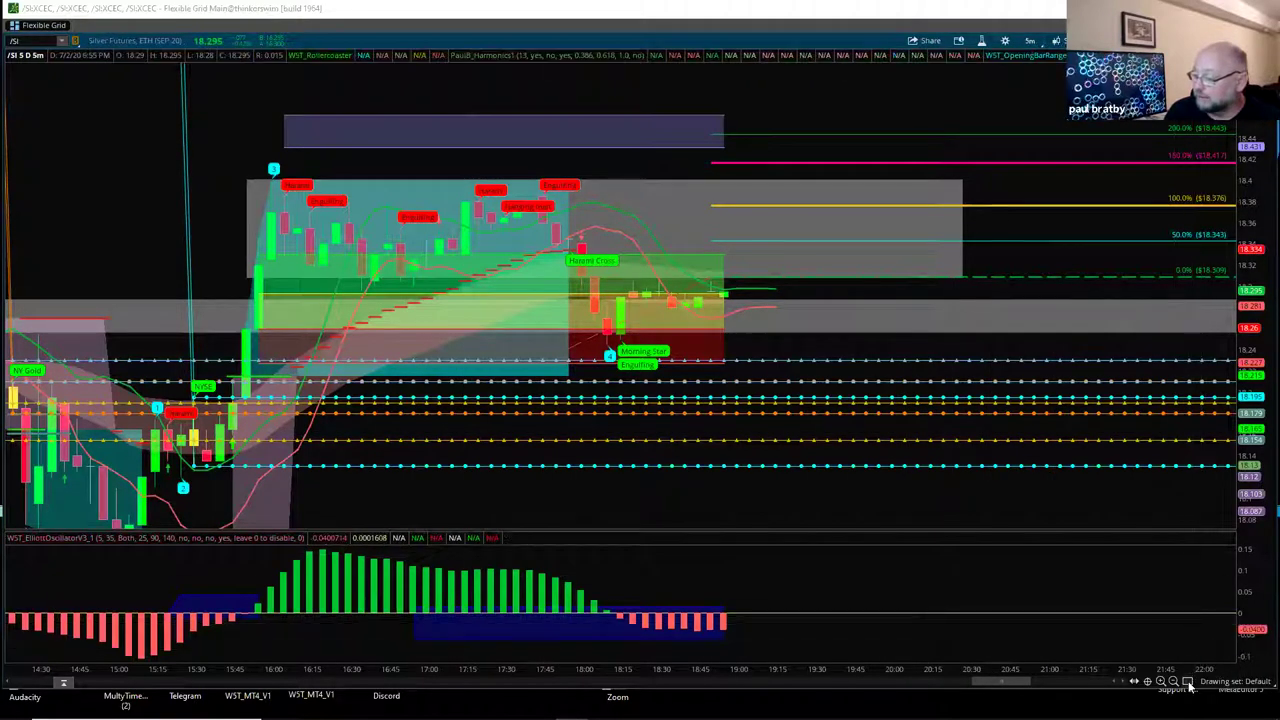
pyautogui.moveTo(1194, 442)
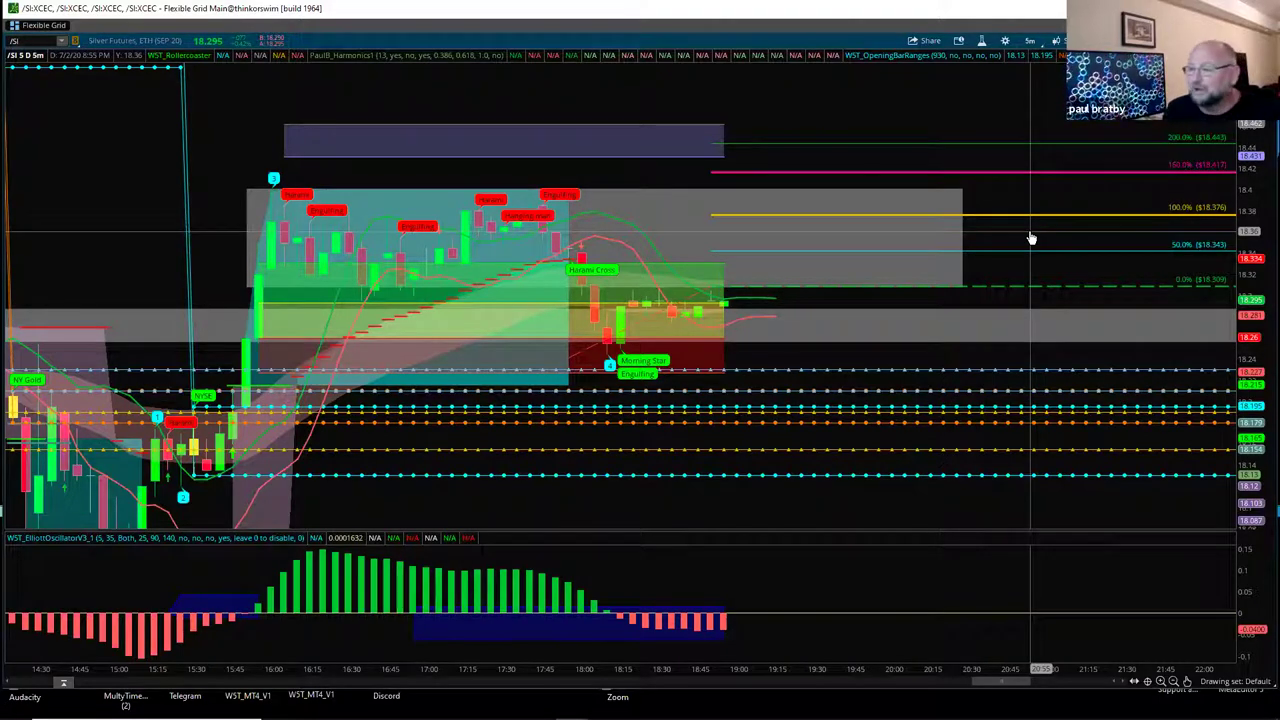
pyautogui.moveTo(1186, 266); pyautogui.dragTo(1216, 355)
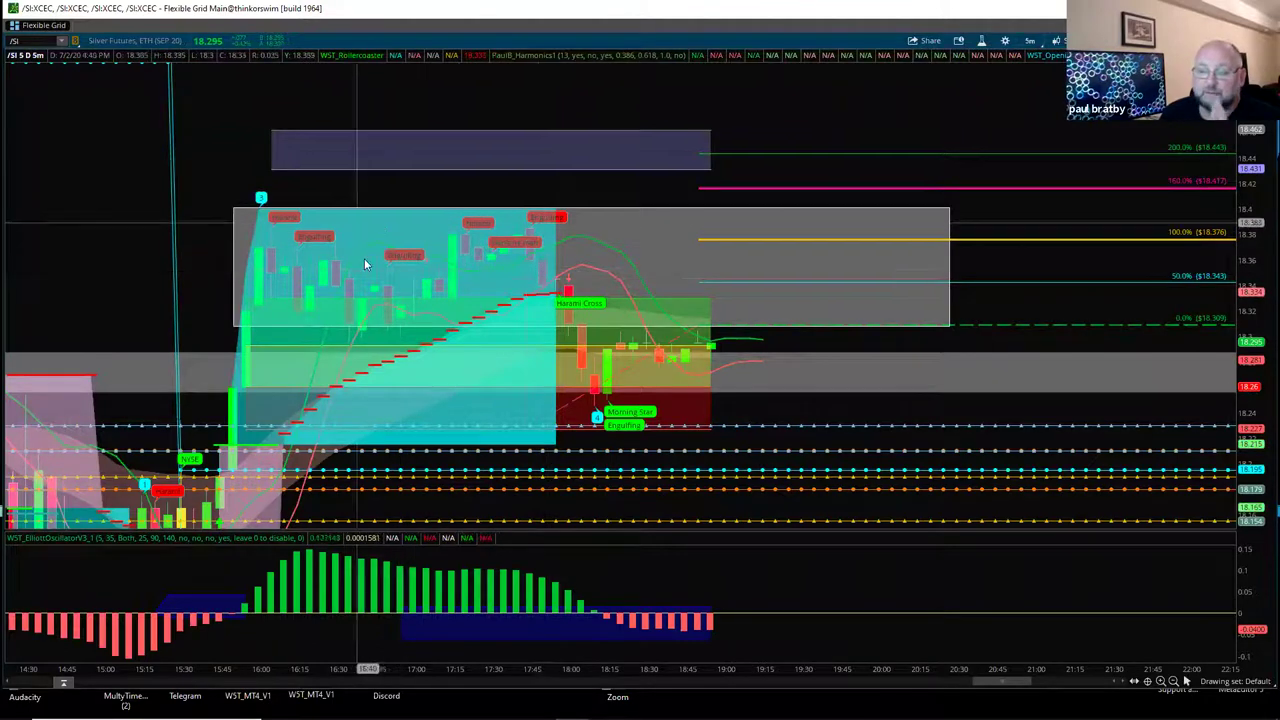
pyautogui.rightClick(1140, 124)
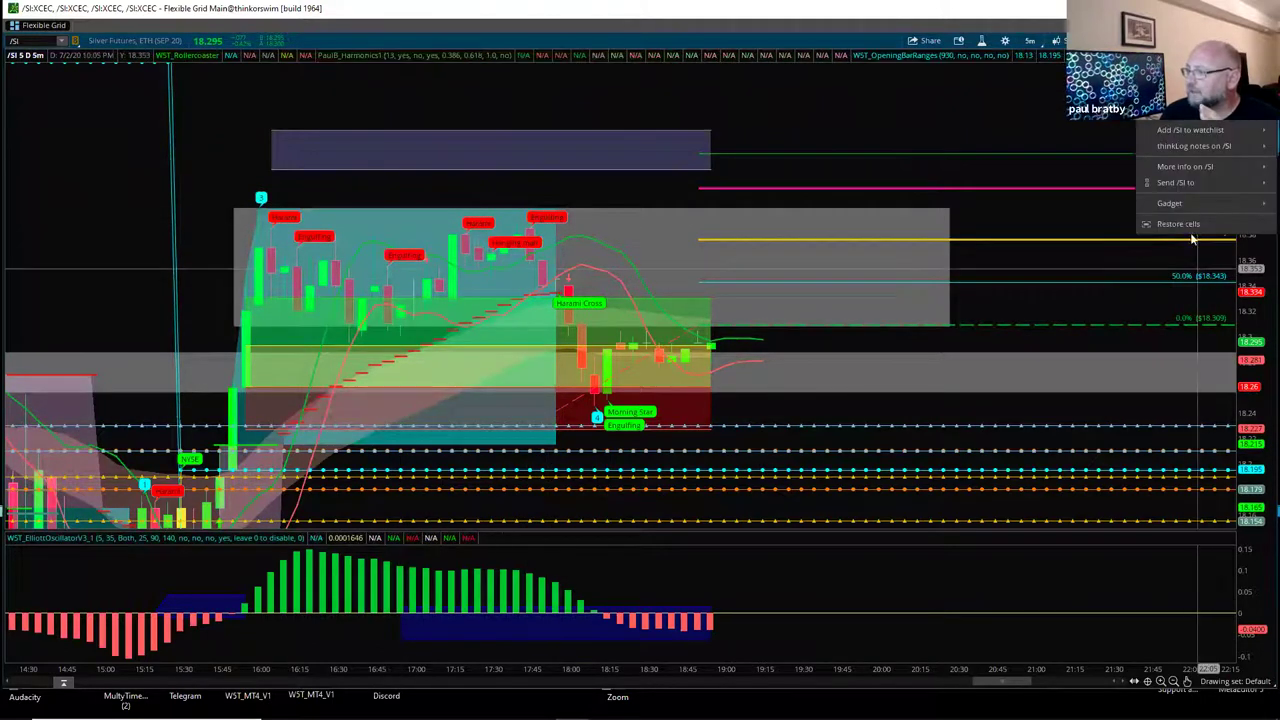
pyautogui.moveTo(571, 707)
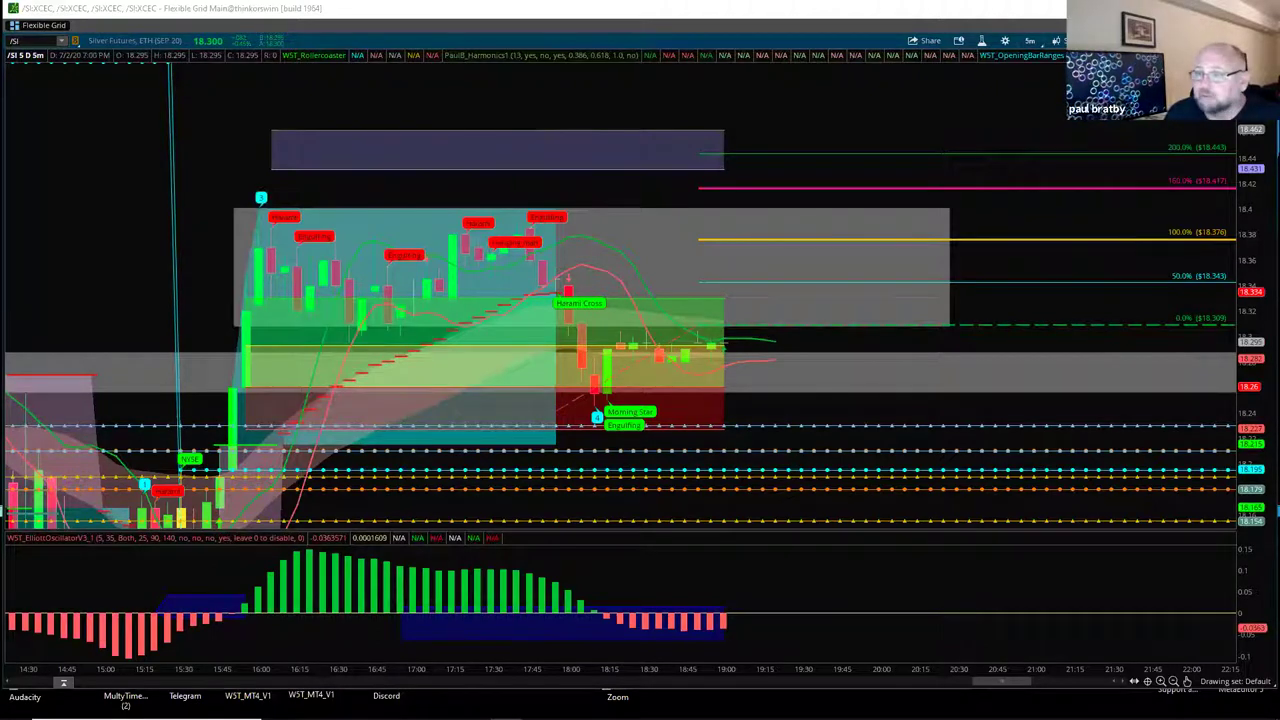
# Switch to the trading website in the browser, open the Trading The Behaviour page and review the course sessions and price
pyautogui.hotkey('alt', 'Tab')
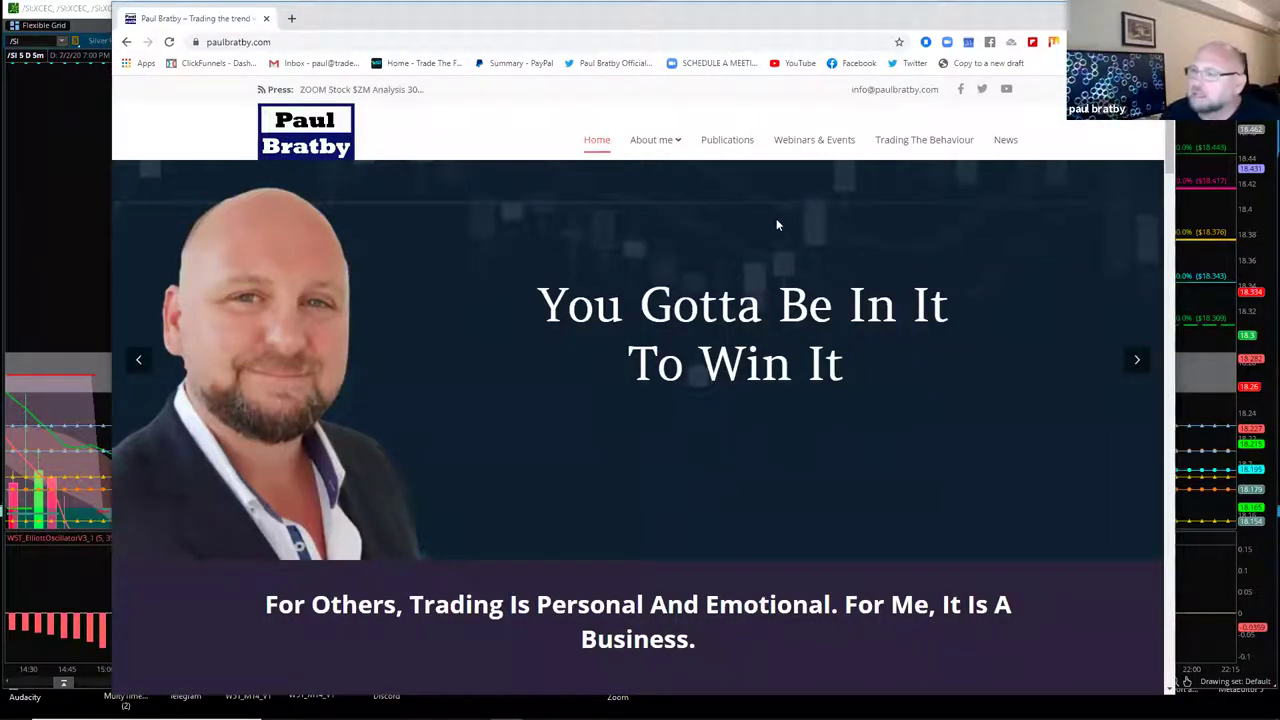
pyautogui.moveTo(666, 142)
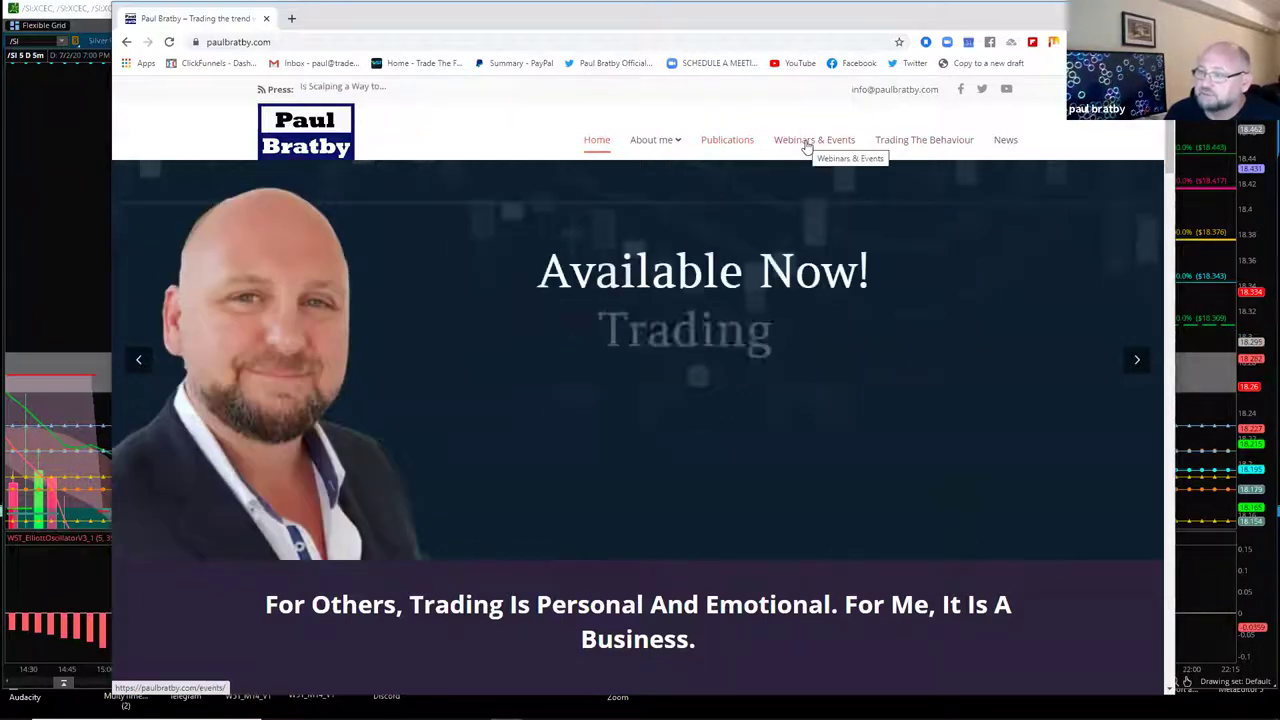
pyautogui.click(912, 143)
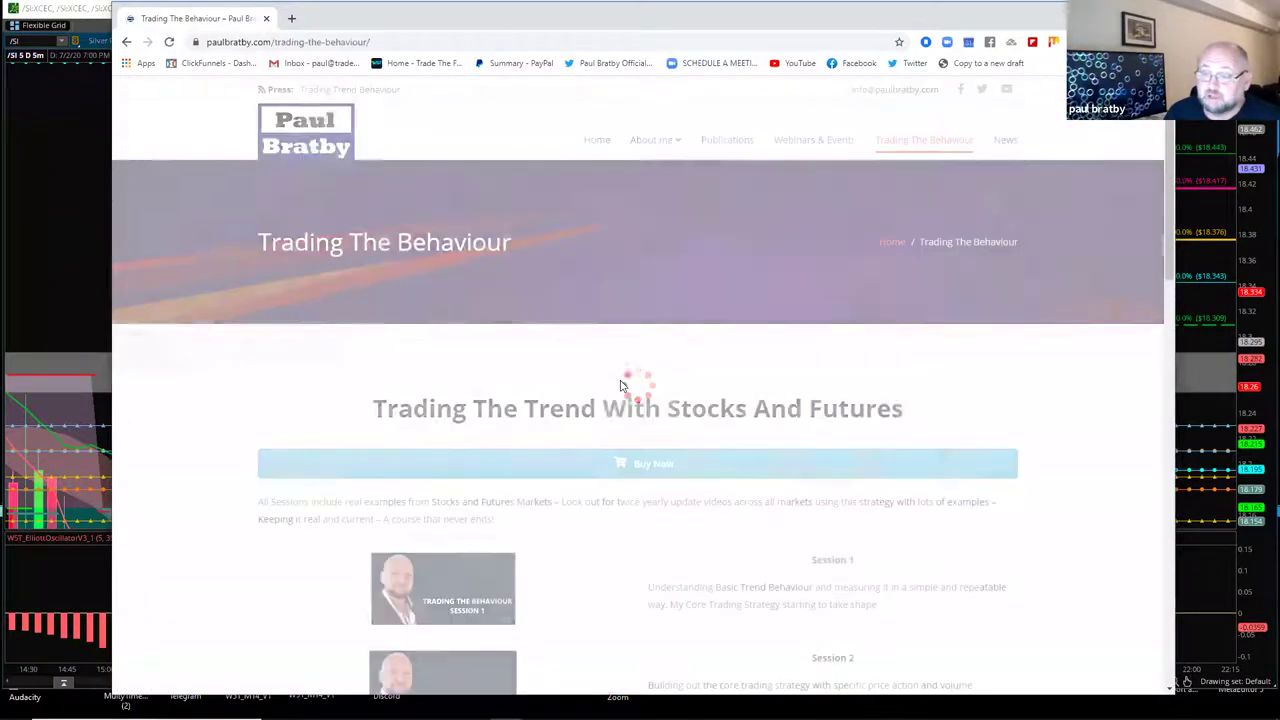
pyautogui.scroll(-1, 622, 389)
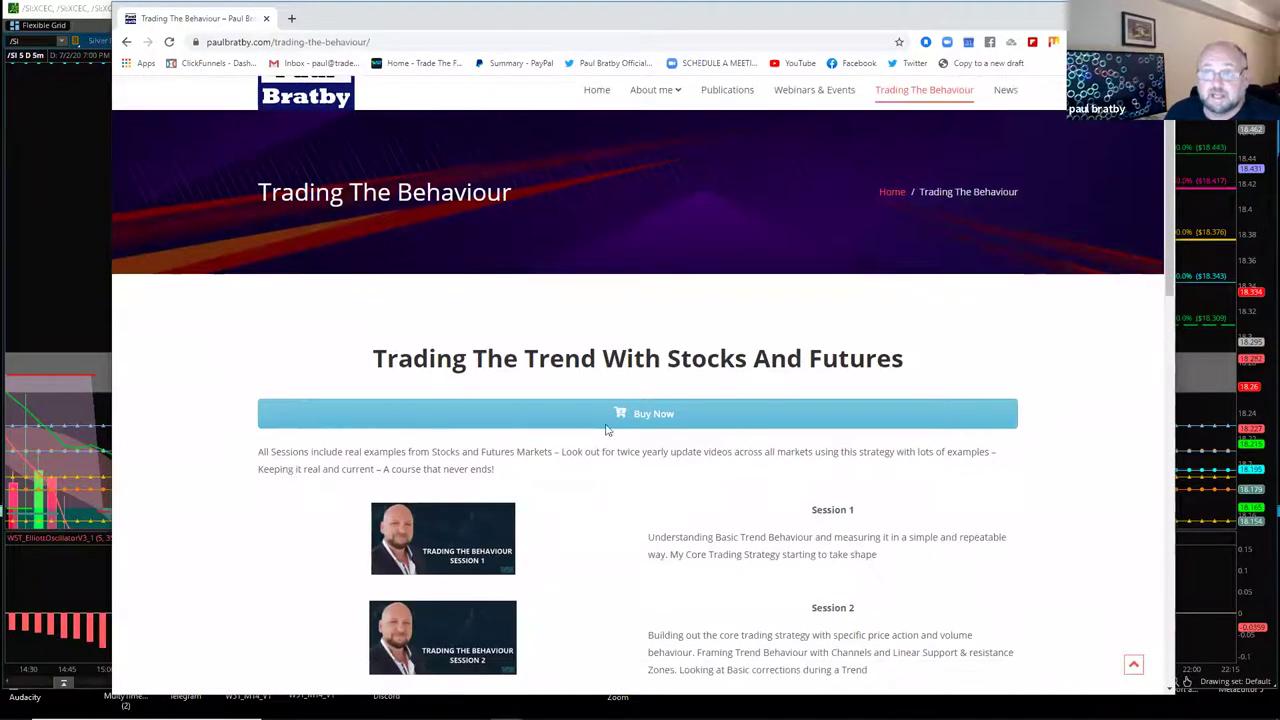
pyautogui.scroll(-3, 566, 448)
pyautogui.scroll(-1, 566, 441)
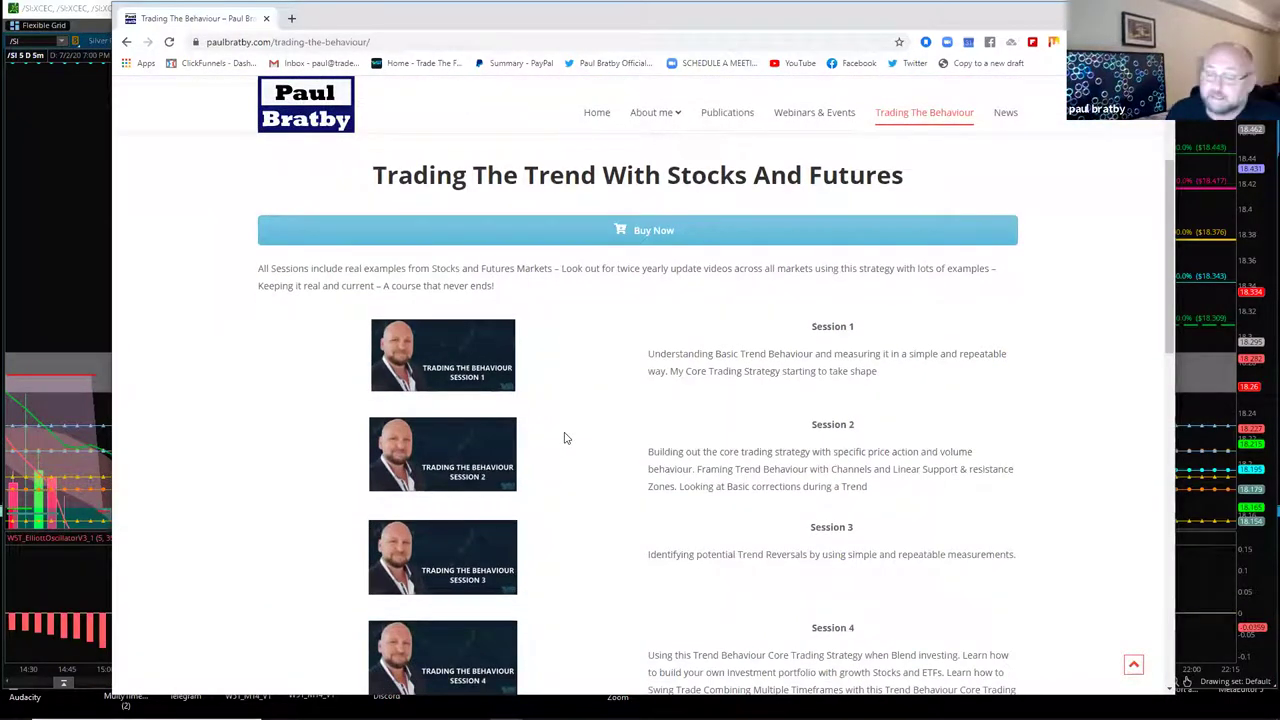
pyautogui.scroll(-7, 509, 362)
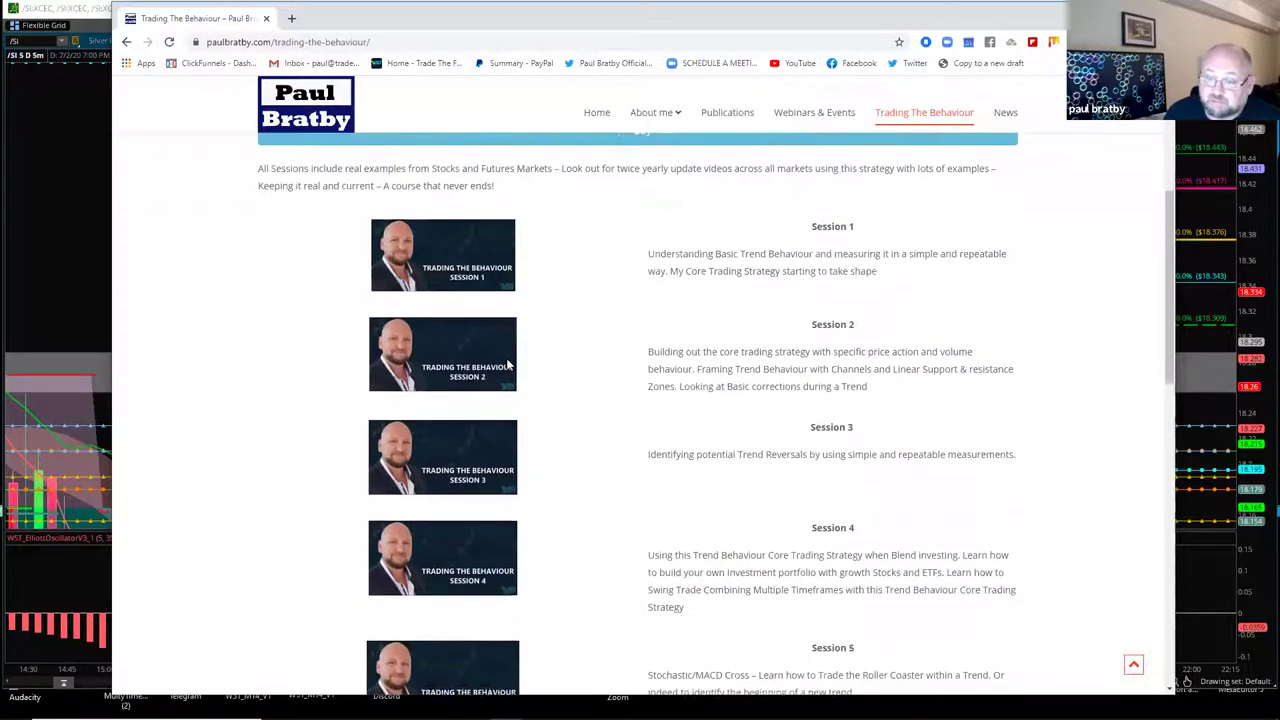
pyautogui.scroll(-4, 507, 370)
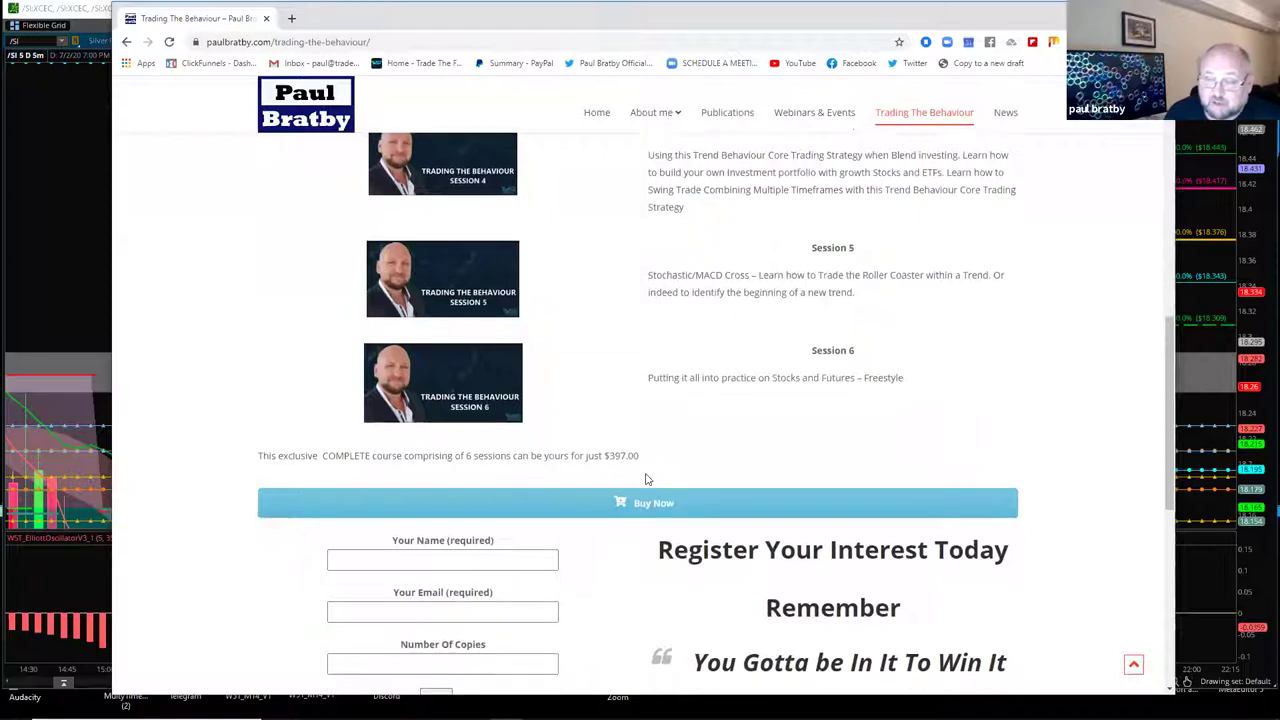
# Review the sessions on the Trading The Behaviour course page and copy the page's web address
pyautogui.scroll(4, 618, 470)
pyautogui.scroll(3, 605, 453)
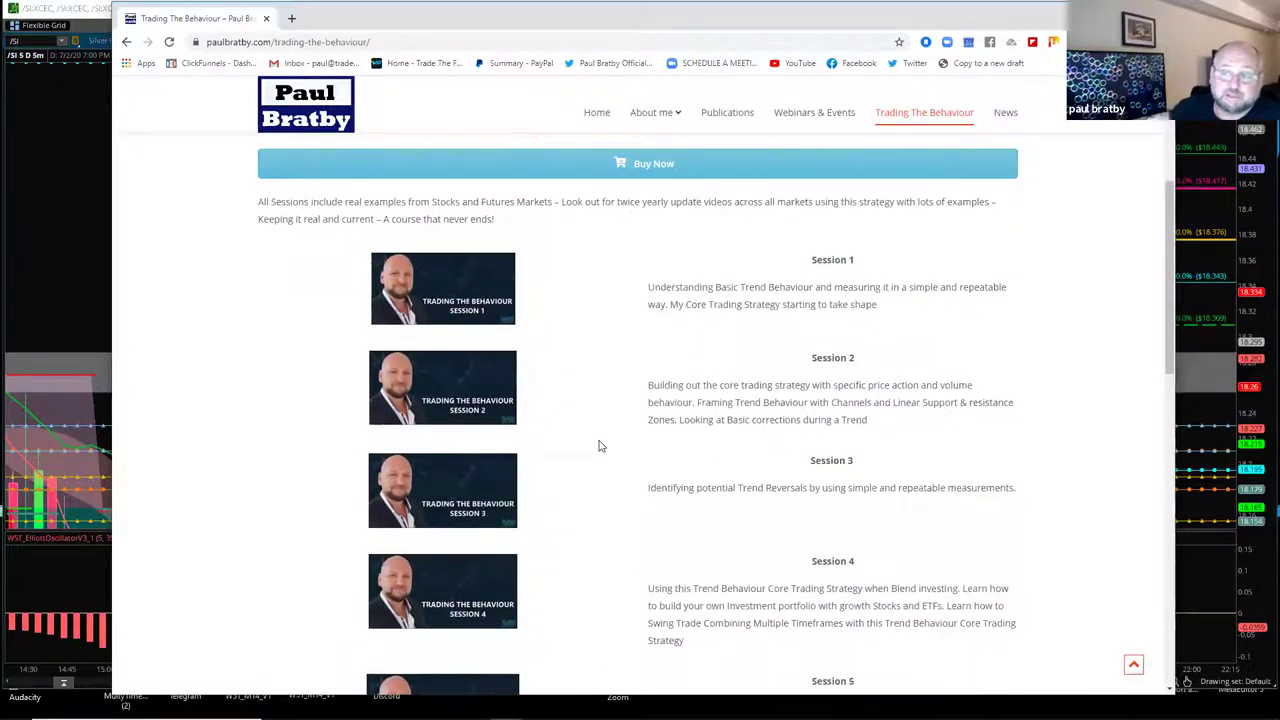
pyautogui.scroll(-3, 482, 330)
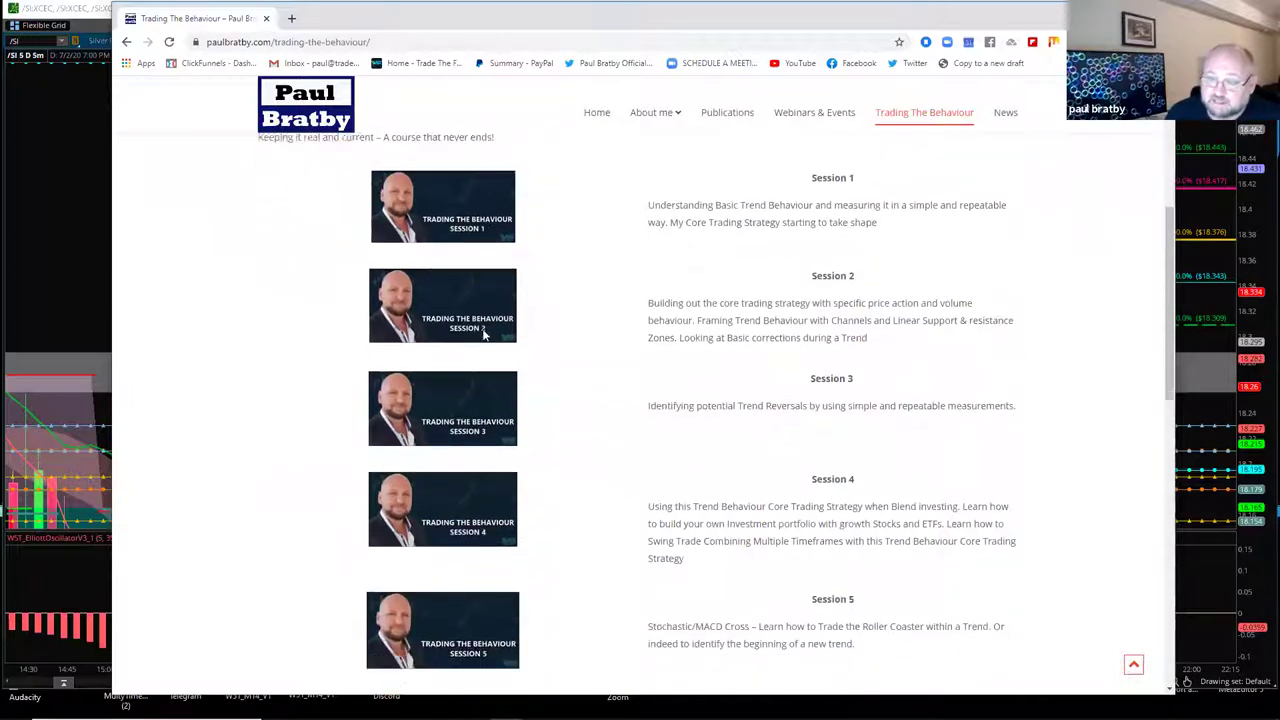
pyautogui.scroll(-3, 488, 365)
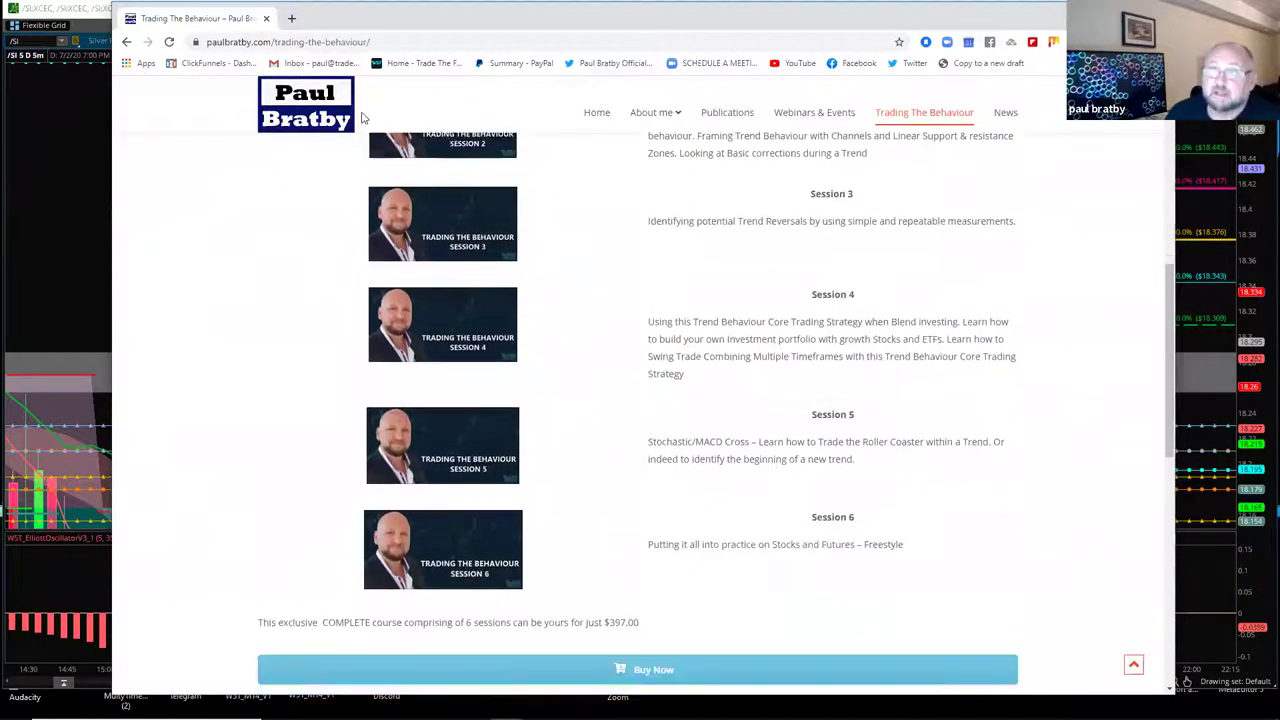
pyautogui.moveTo(383, 40); pyautogui.dragTo(188, 42)
pyautogui.rightClick(246, 45)
pyautogui.click(280, 139)
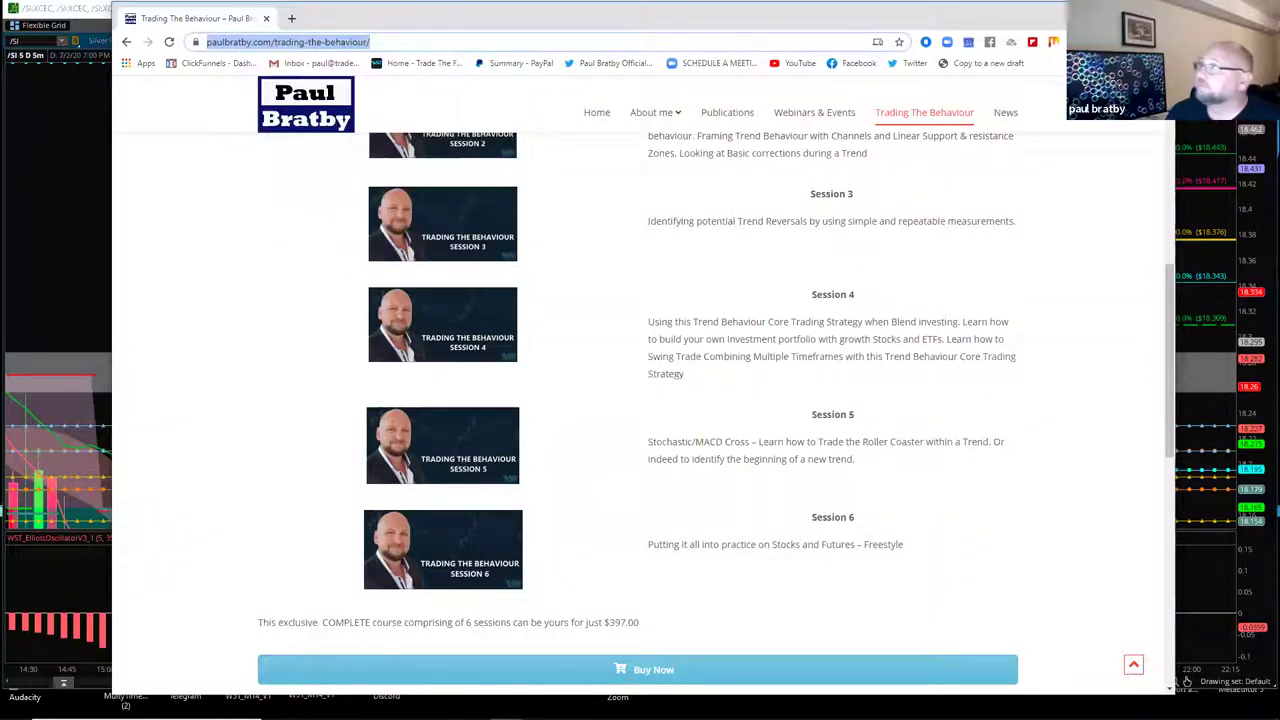
pyautogui.hotkey('alt', 'Tab')
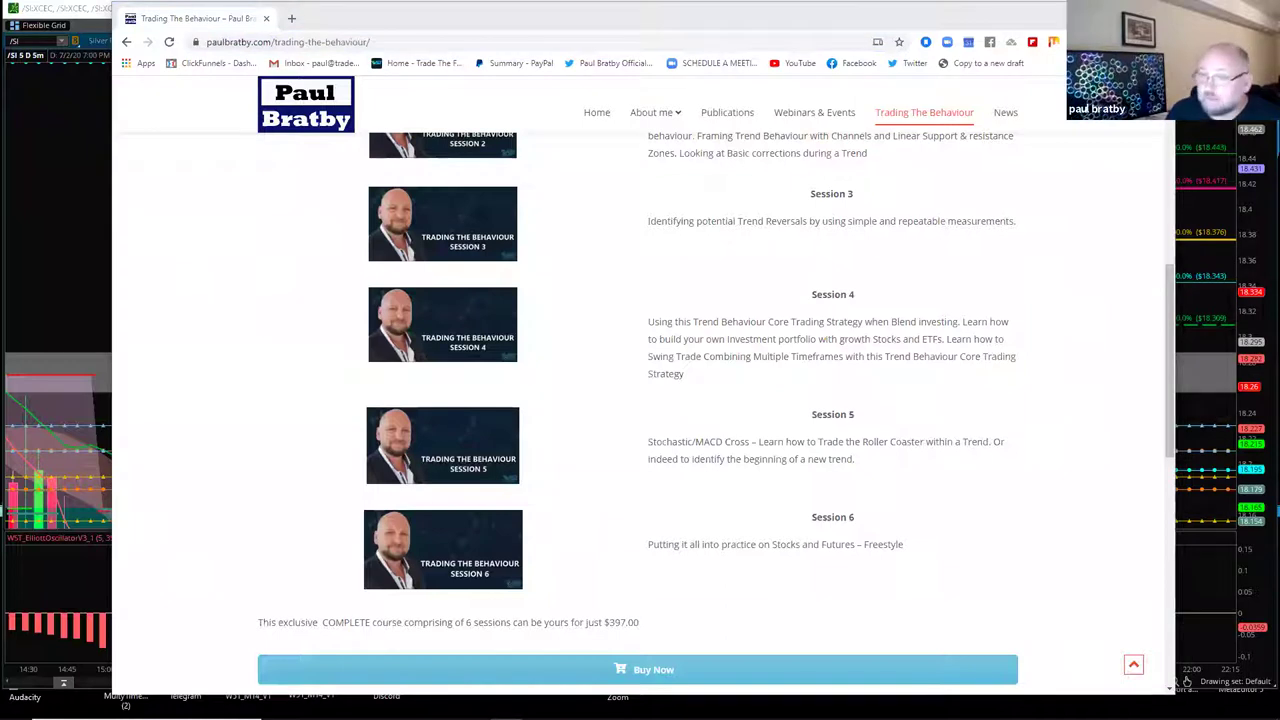
# Review the session descriptions and course price again, and return to the /SI 5-minute chart in thinkorswim
pyautogui.scroll(-1, 491, 396)
pyautogui.scroll(1, 509, 405)
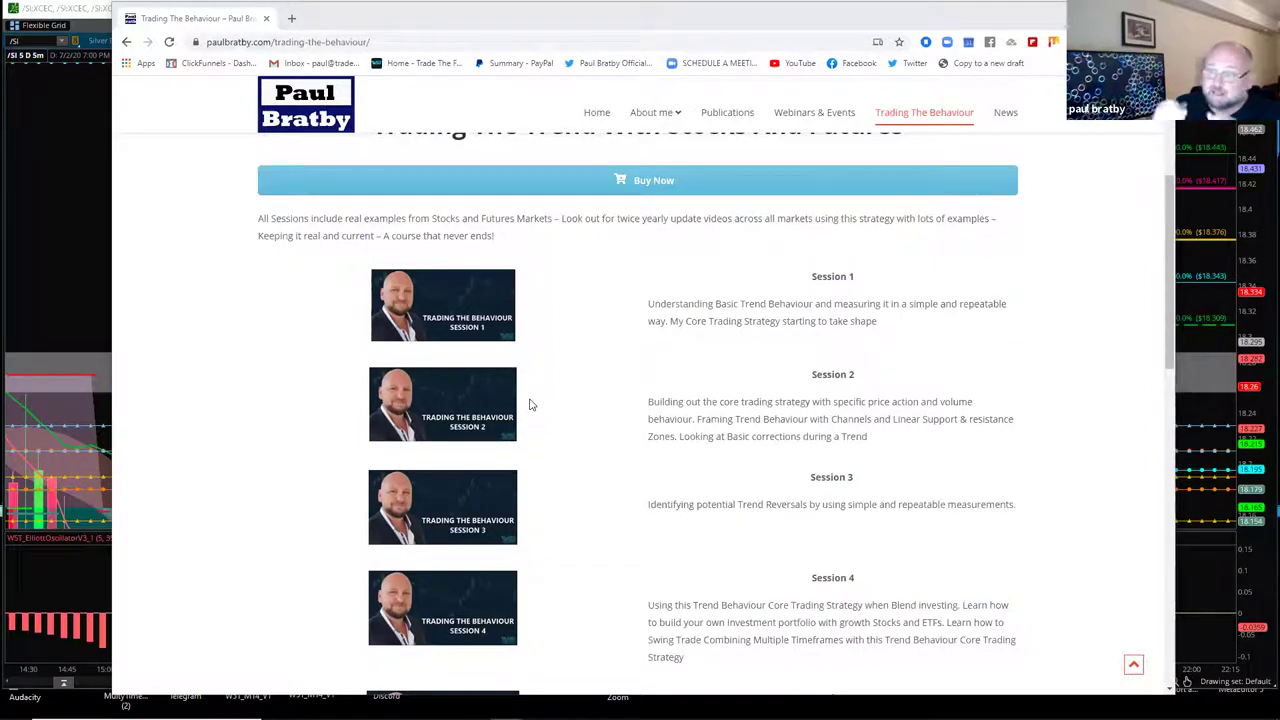
pyautogui.scroll(-2, 749, 495)
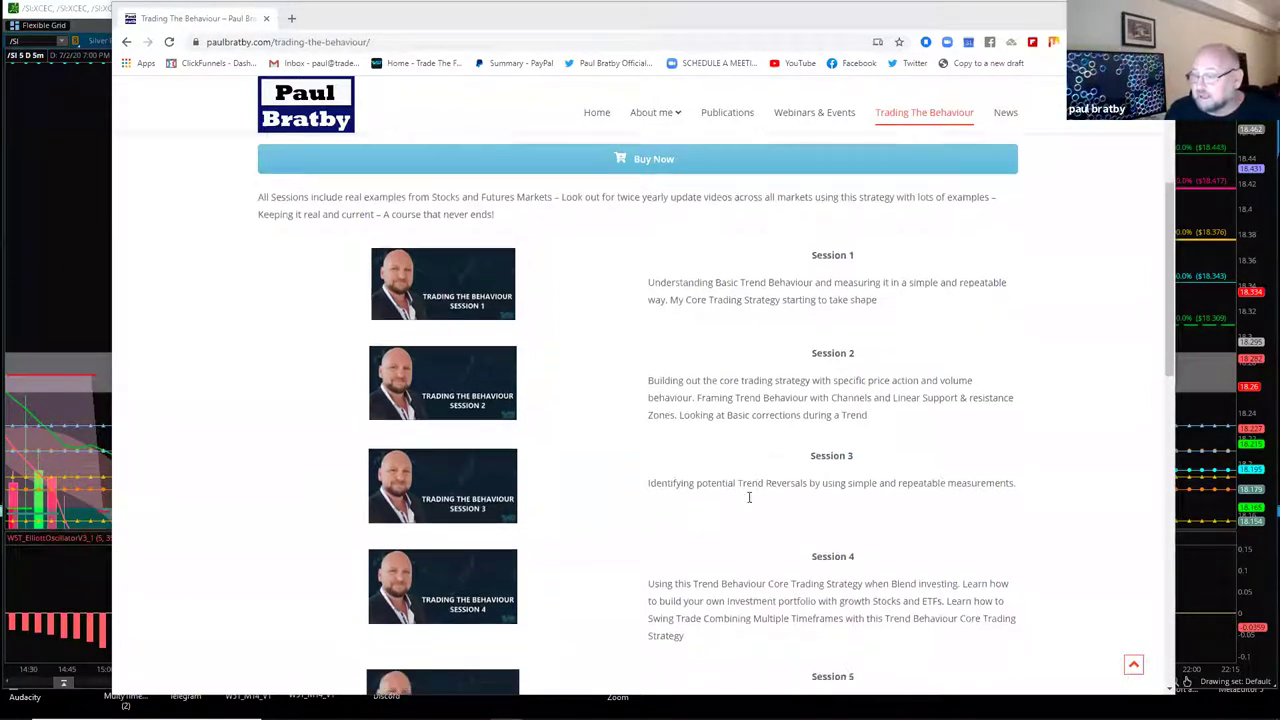
pyautogui.scroll(-1, 750, 500)
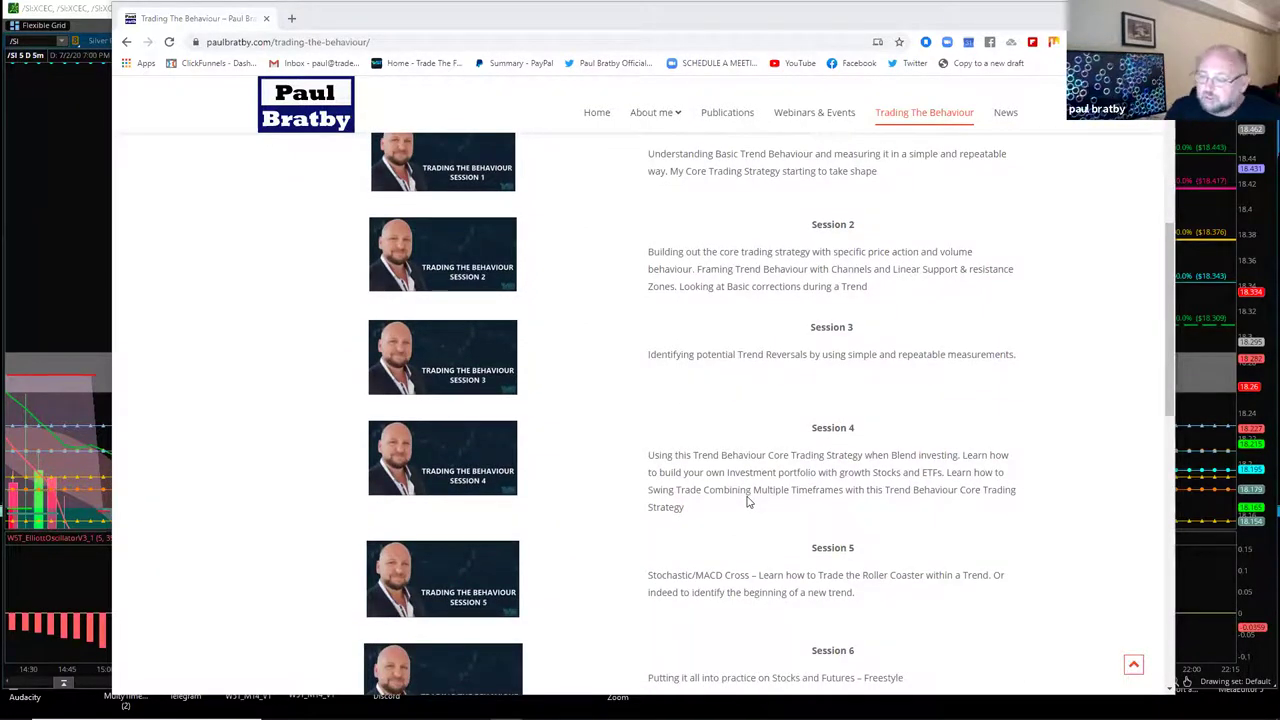
pyautogui.scroll(-2, 766, 514)
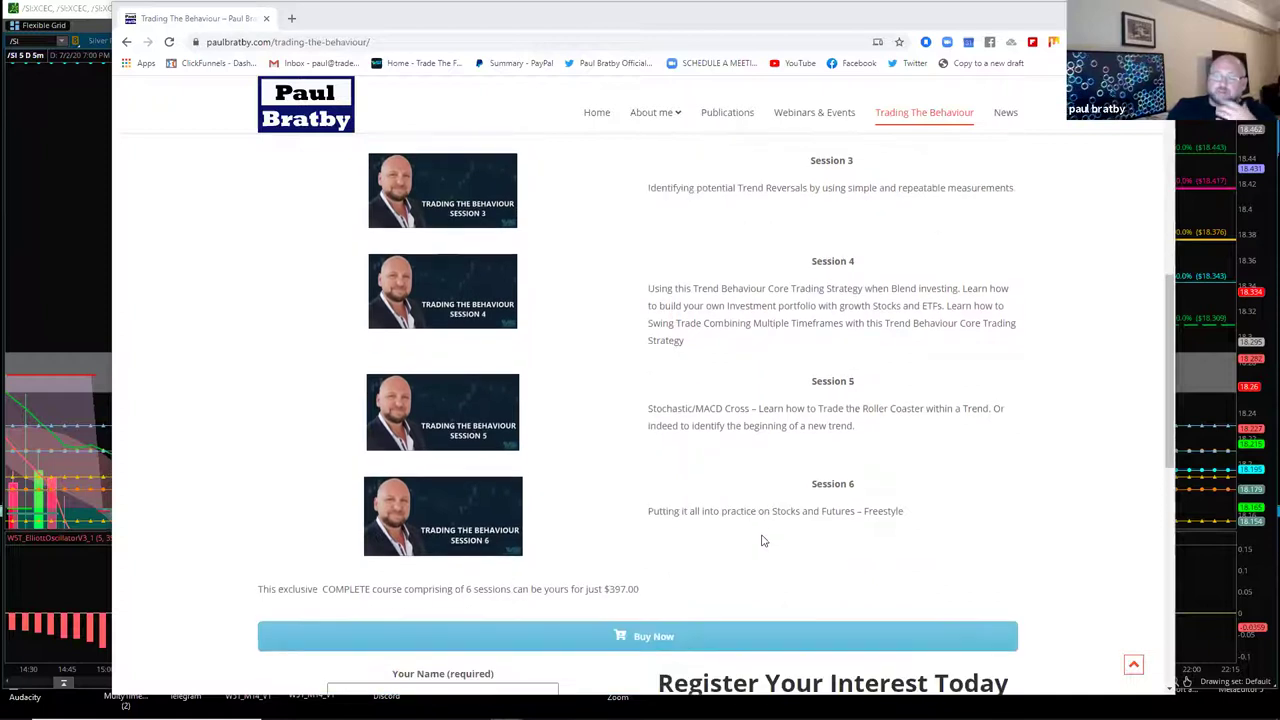
pyautogui.scroll(4, 690, 540)
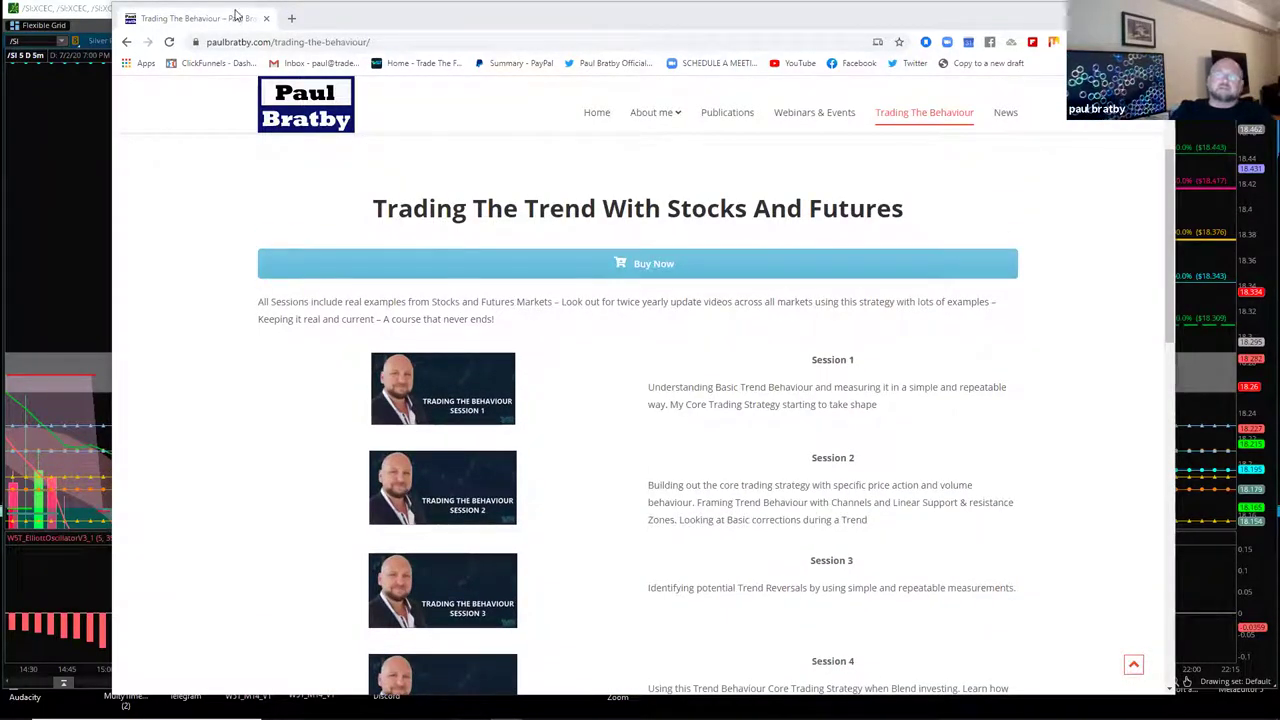
pyautogui.click(198, 38)
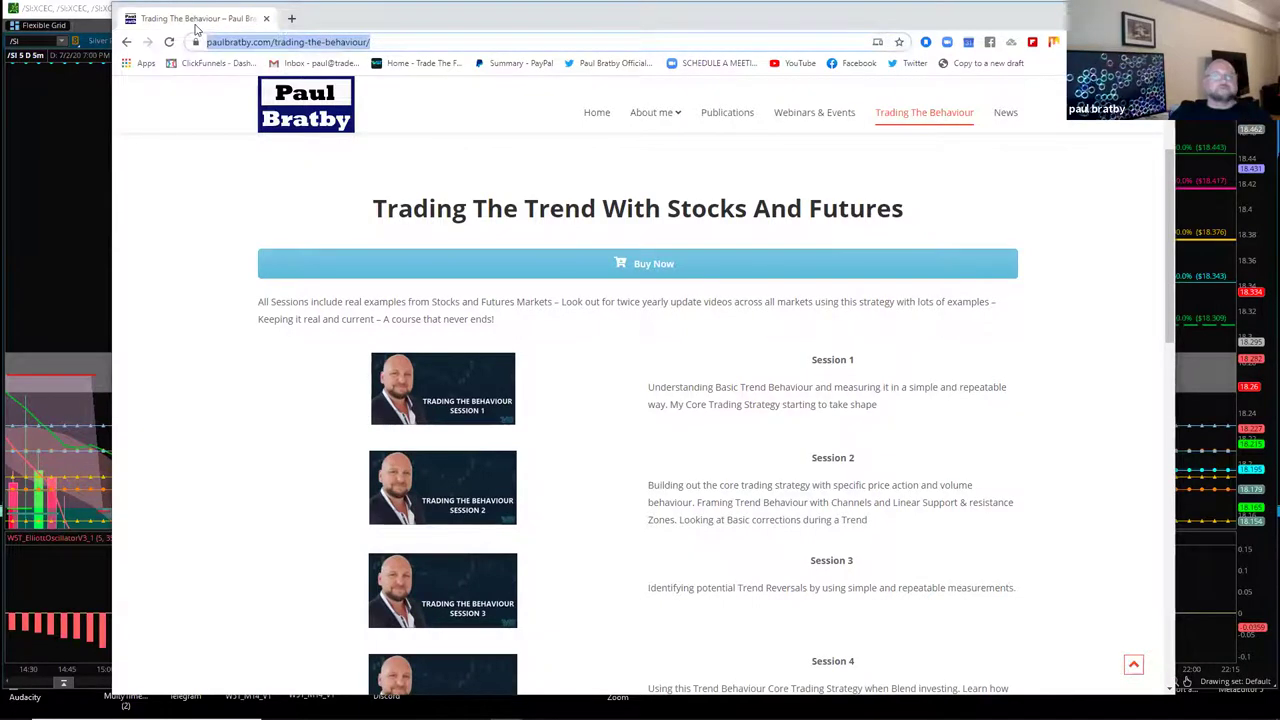
pyautogui.hotkey('alt', 'Tab')
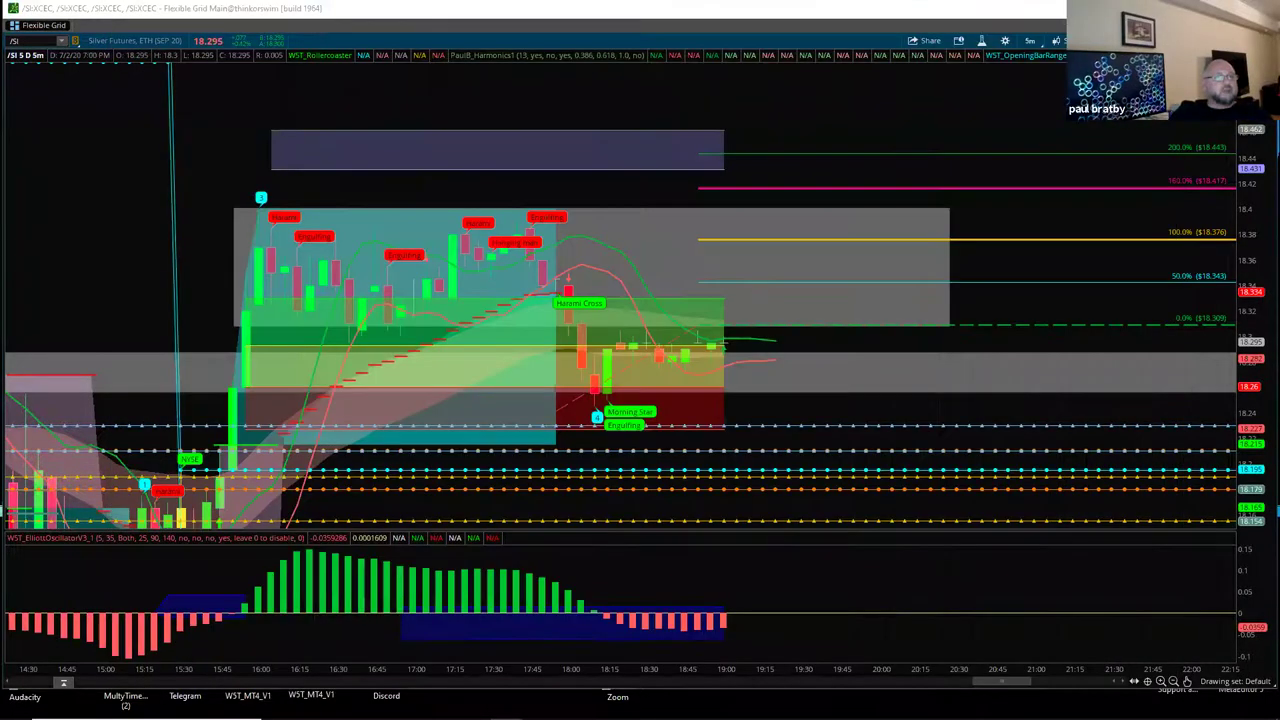
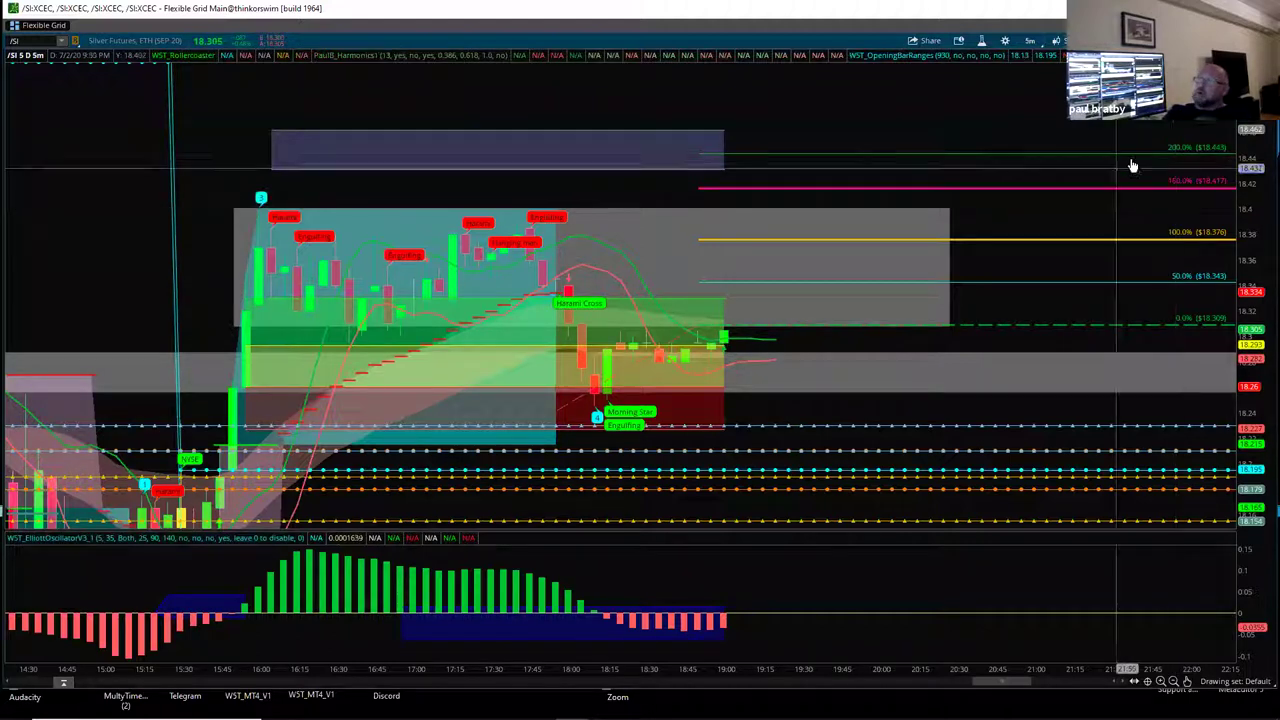
# Restore the full grid of /SI charts and reframe the 3-minute chart around waves 3 and 4 and the Fibonacci levels
pyautogui.click(1268, 40)
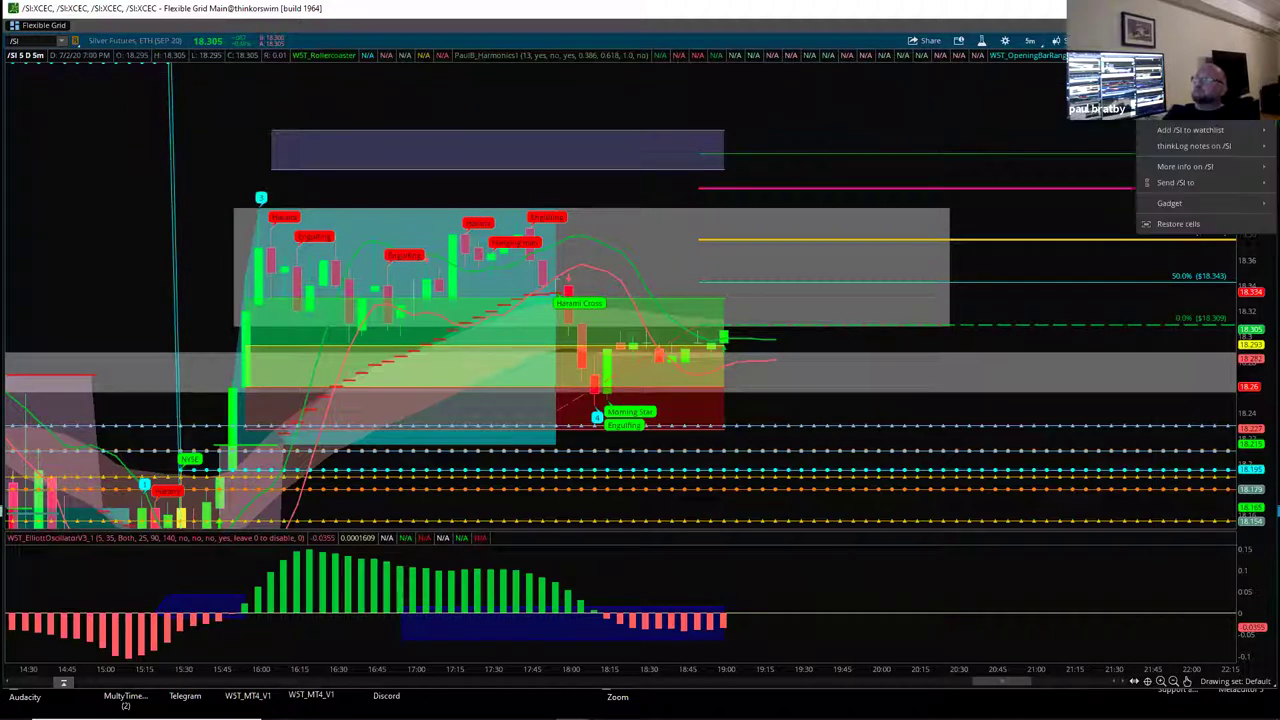
pyautogui.click(1185, 219)
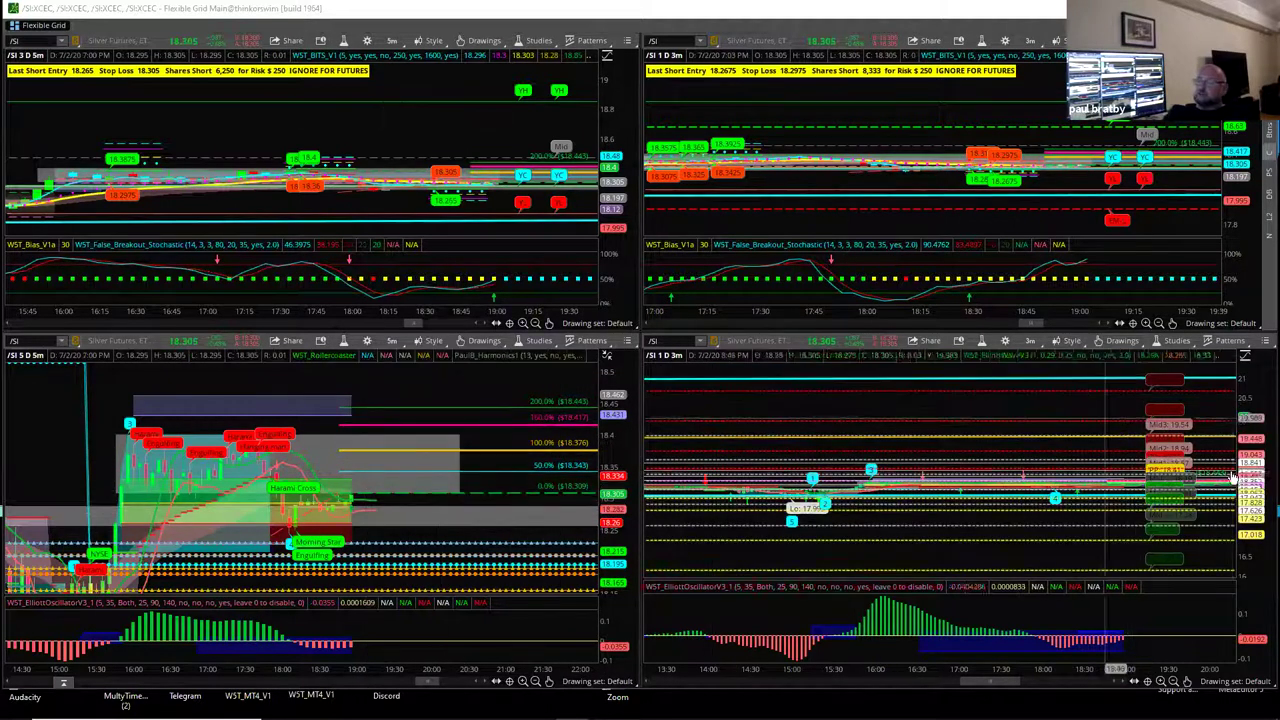
pyautogui.click(1187, 680)
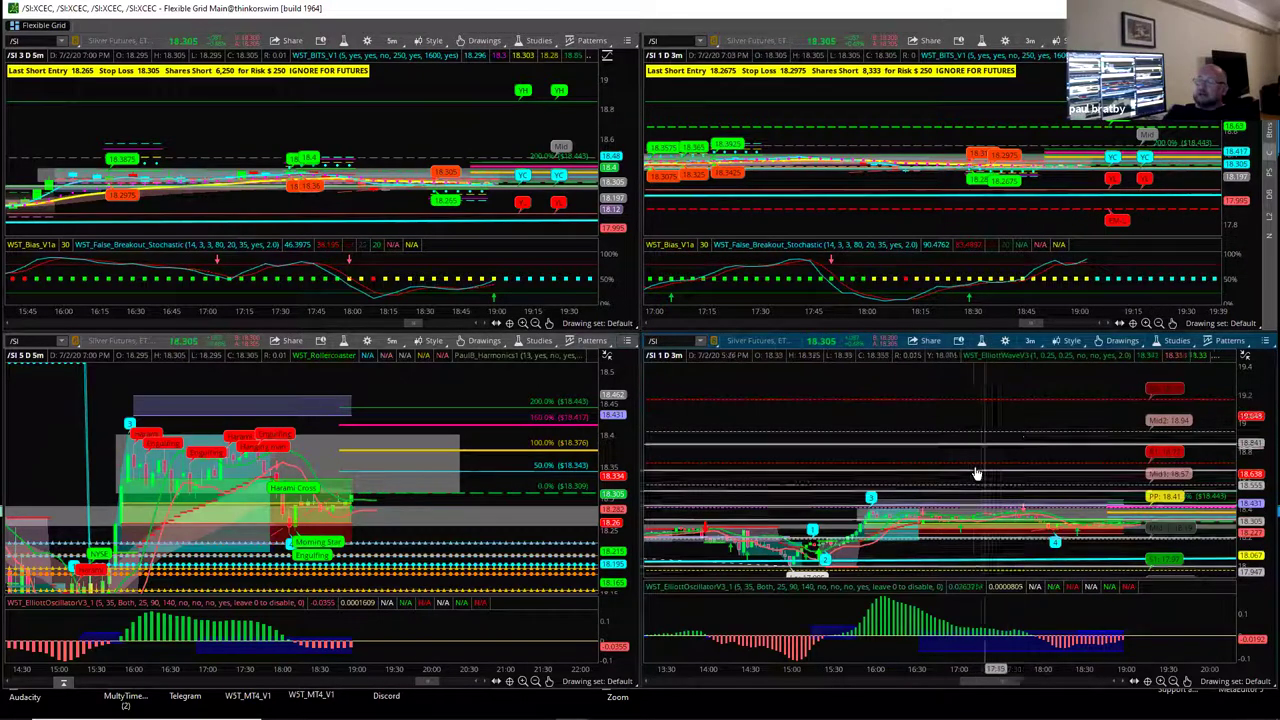
pyautogui.moveTo(997, 459); pyautogui.dragTo(942, 395)
pyautogui.click(1187, 680)
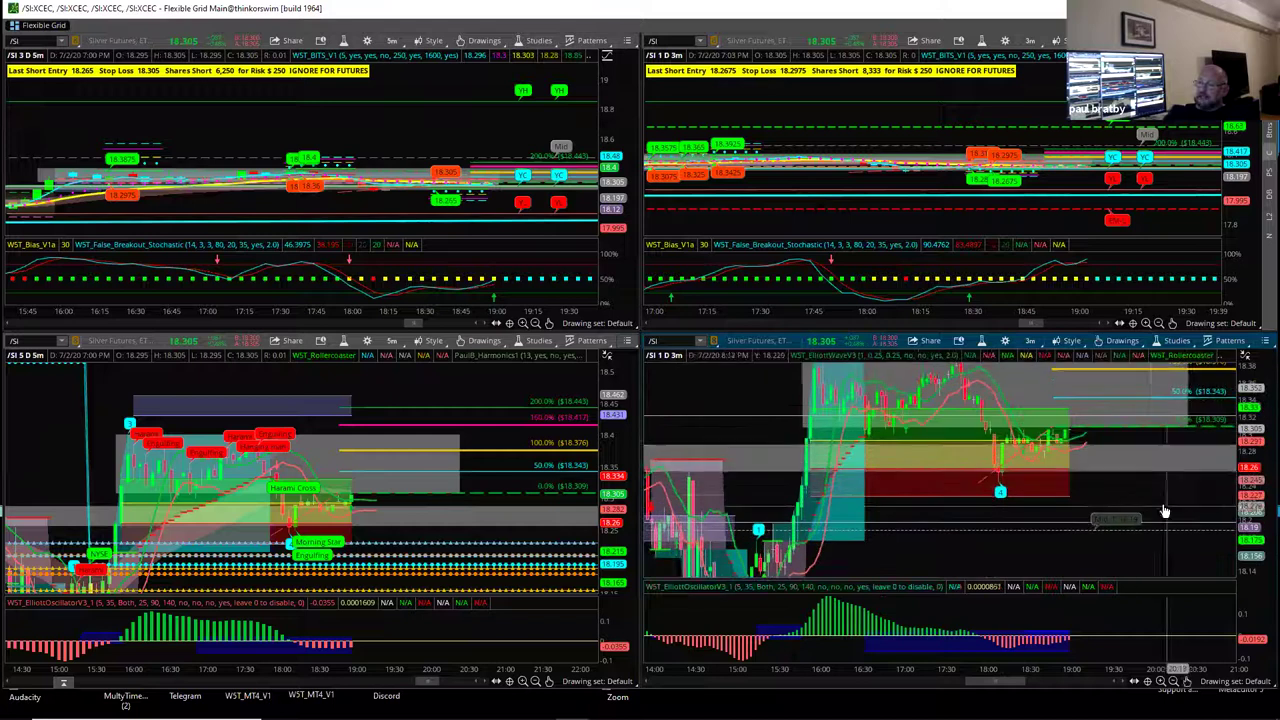
pyautogui.moveTo(1133, 518); pyautogui.dragTo(1113, 563)
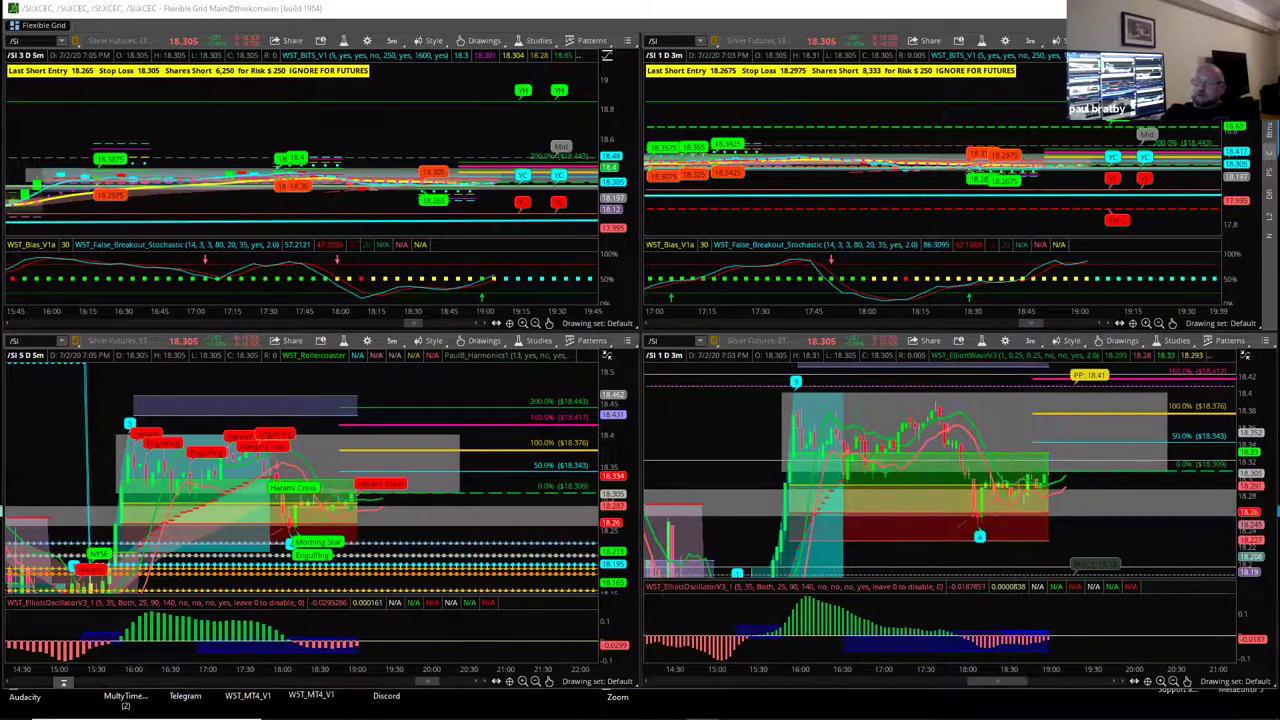
# Switch to the SPX flexible grid window and change the charts' symbol to MU
pyautogui.moveTo(571, 707)
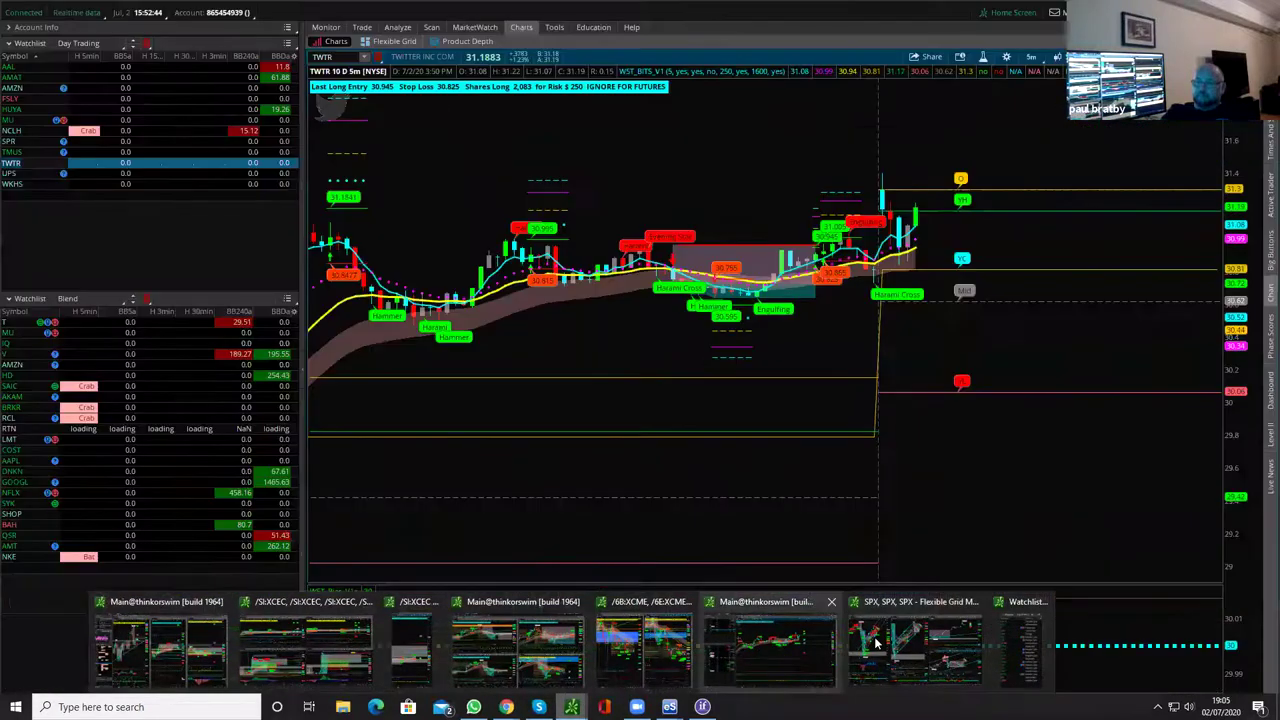
pyautogui.click(915, 645)
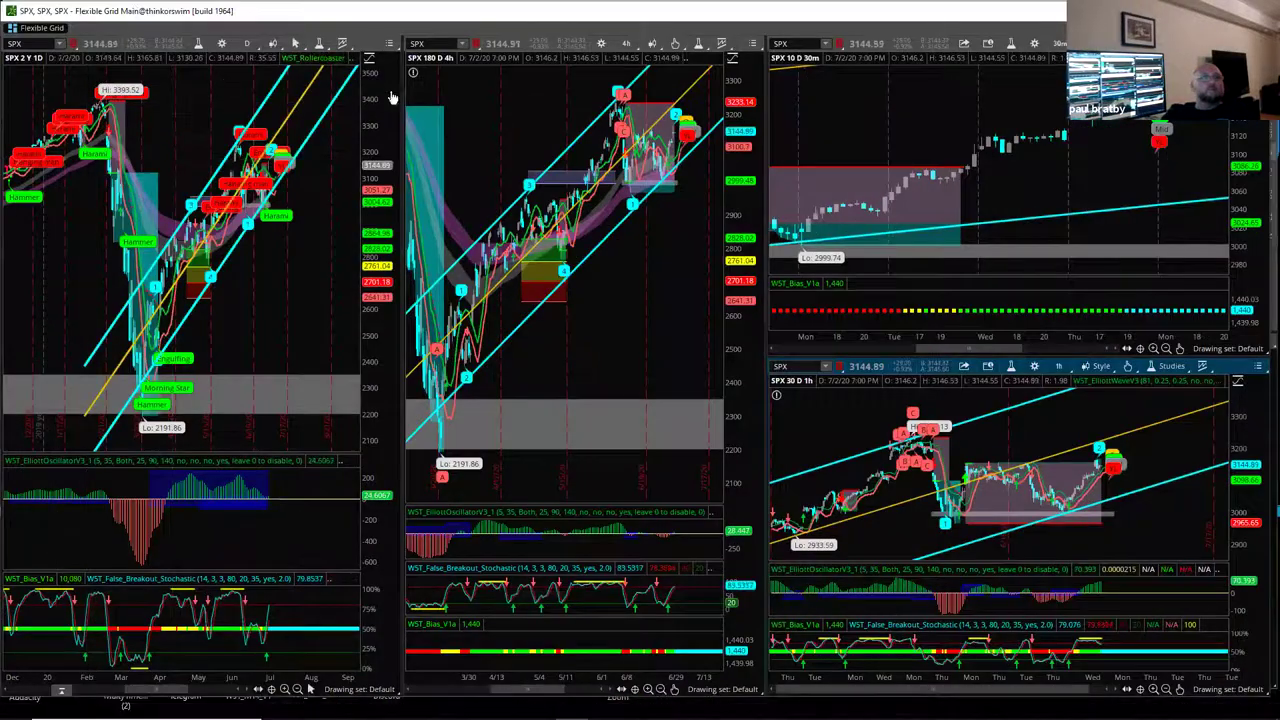
pyautogui.click(786, 43)
pyautogui.write('MU')
pyautogui.press('Return')
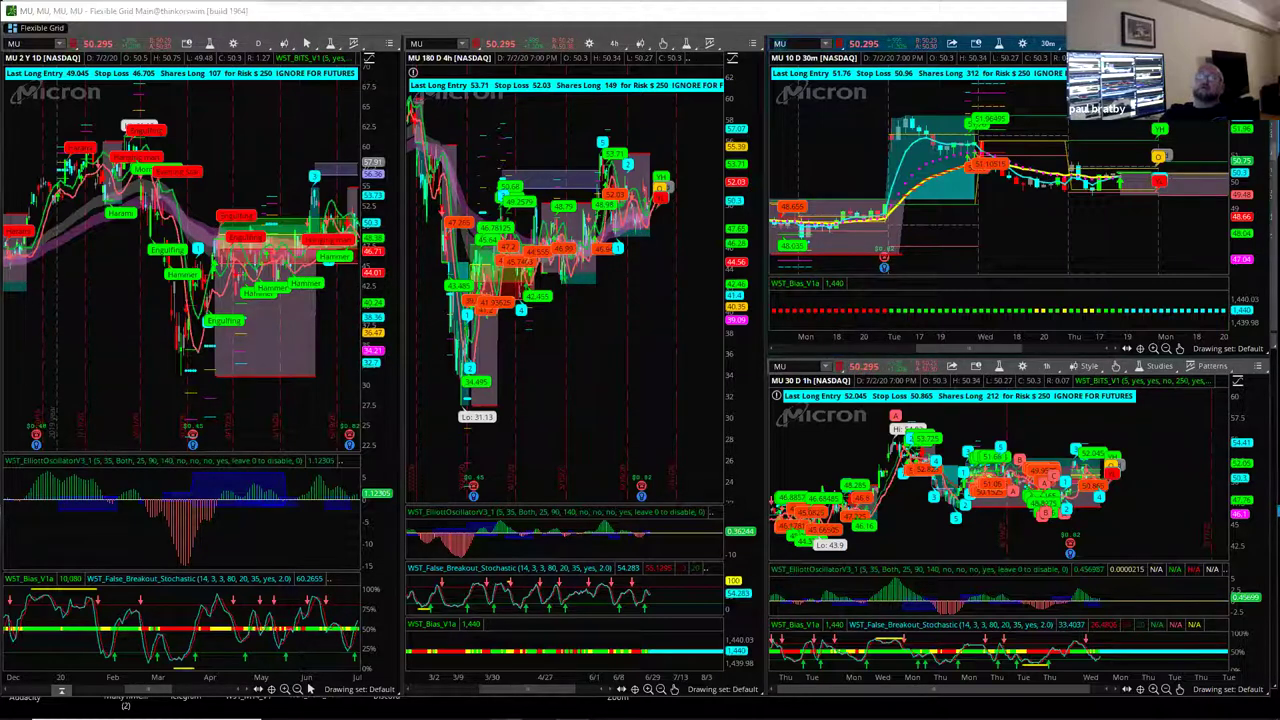
# Bring up the Smartlist Futures Roller Coaster popout, review its 2-minute signals at full size, and put it away
pyautogui.hotkey('alt', 'Tab')
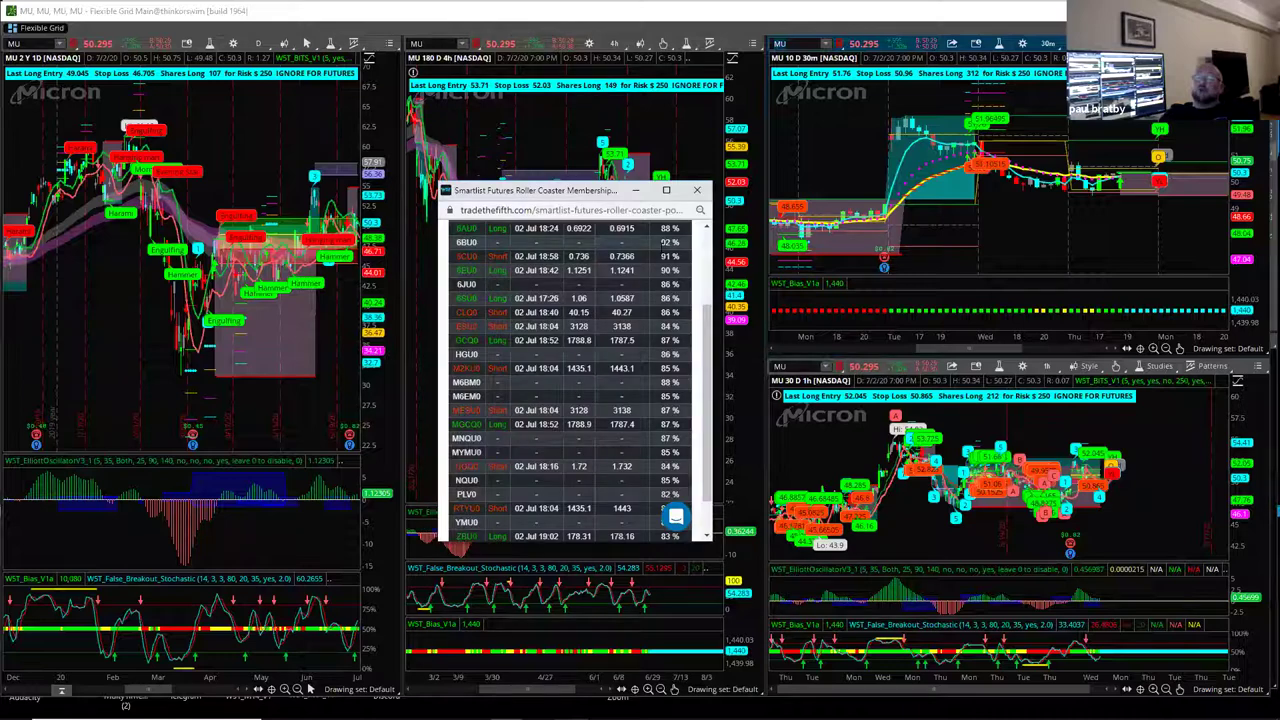
pyautogui.click(666, 190)
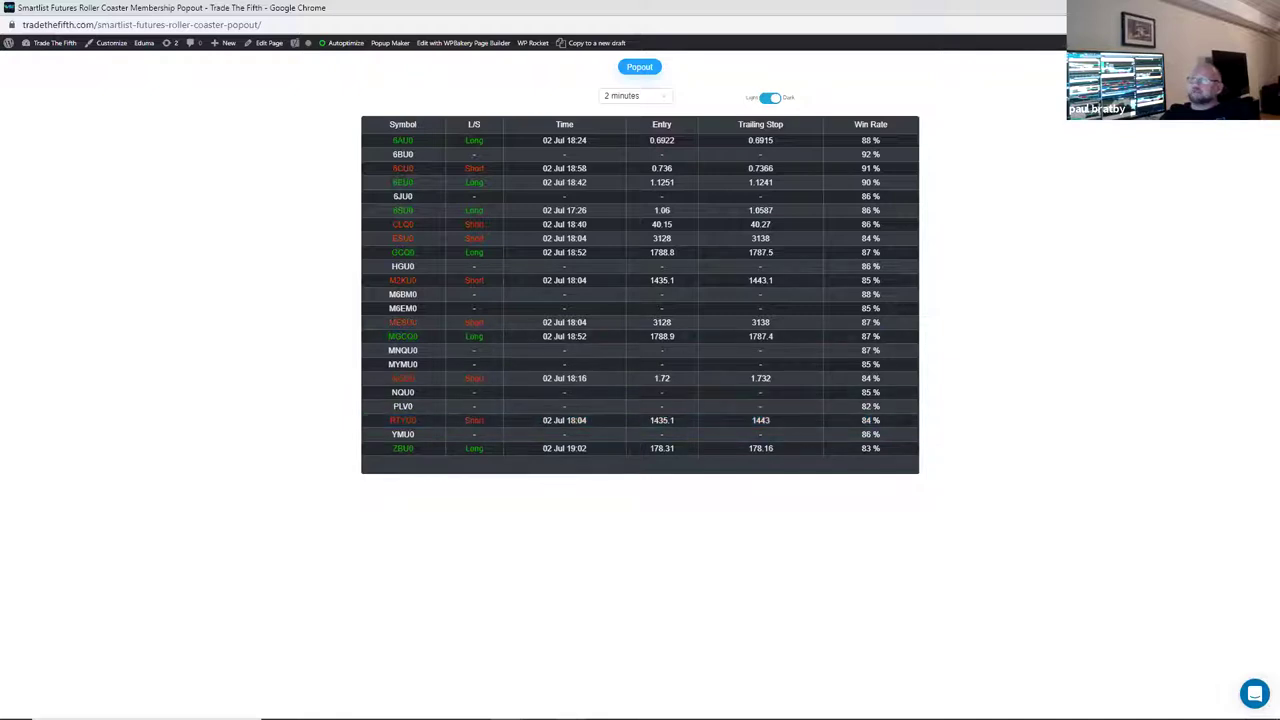
pyautogui.press('super+Down')
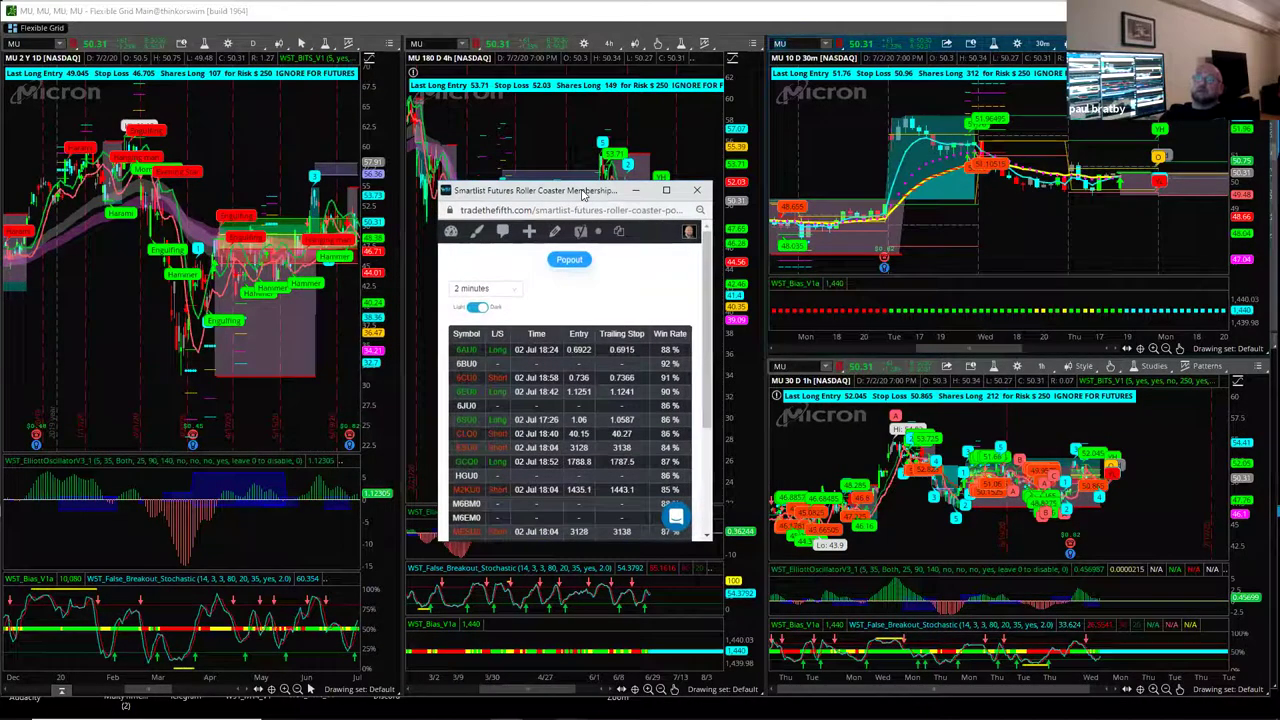
pyautogui.press('super+Down')
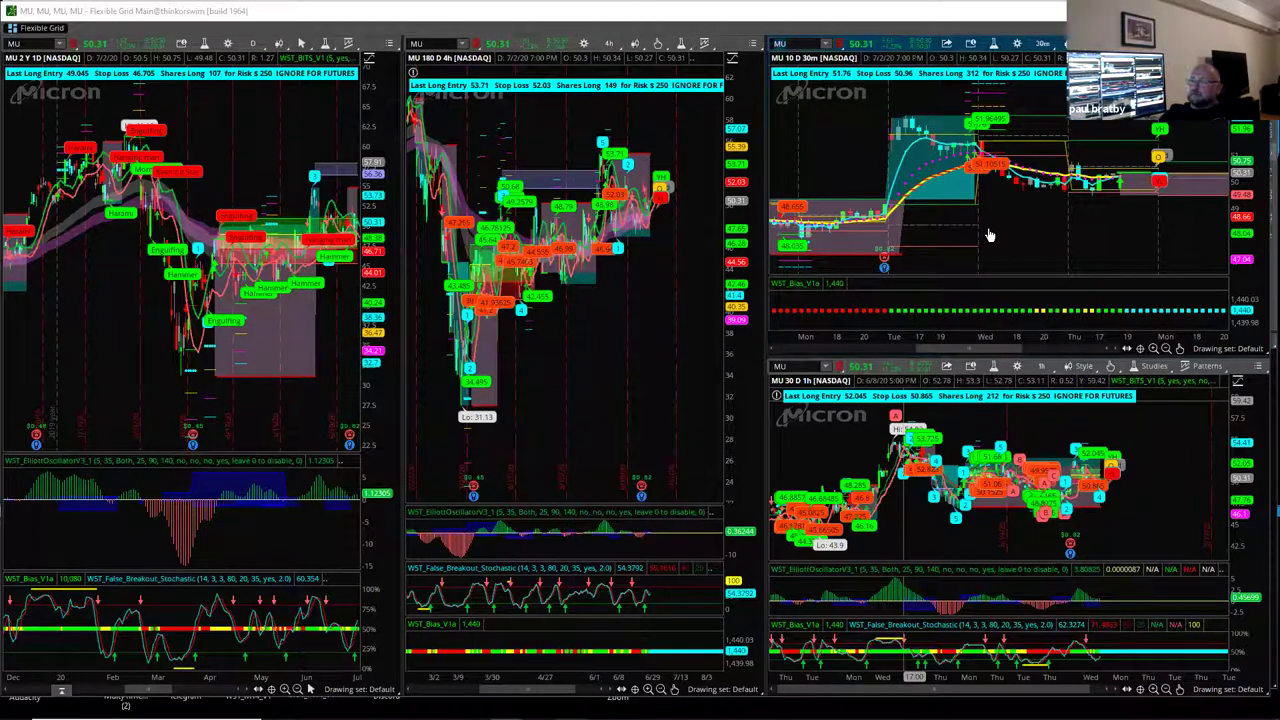
# Maximize the MU 30-minute chart cell to fill the grid
pyautogui.scroll(2, 1000, 200)
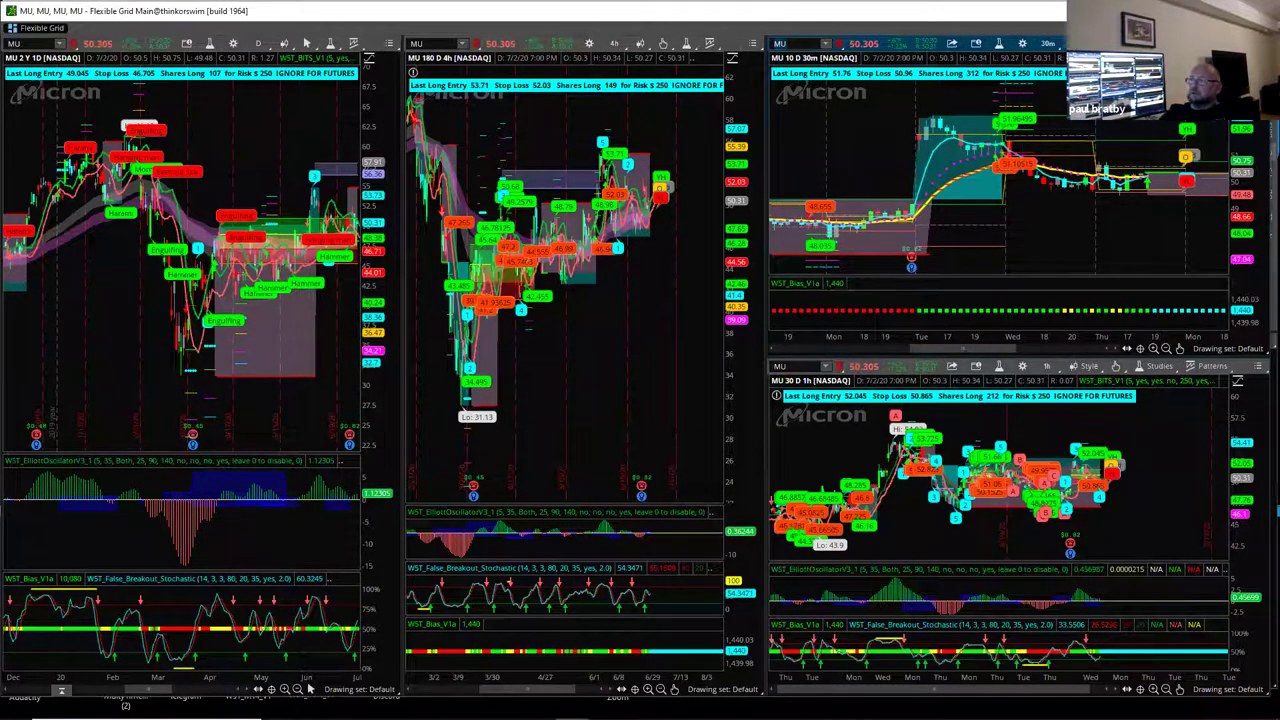
pyautogui.rightClick(1205, 124)
pyautogui.press('Return')
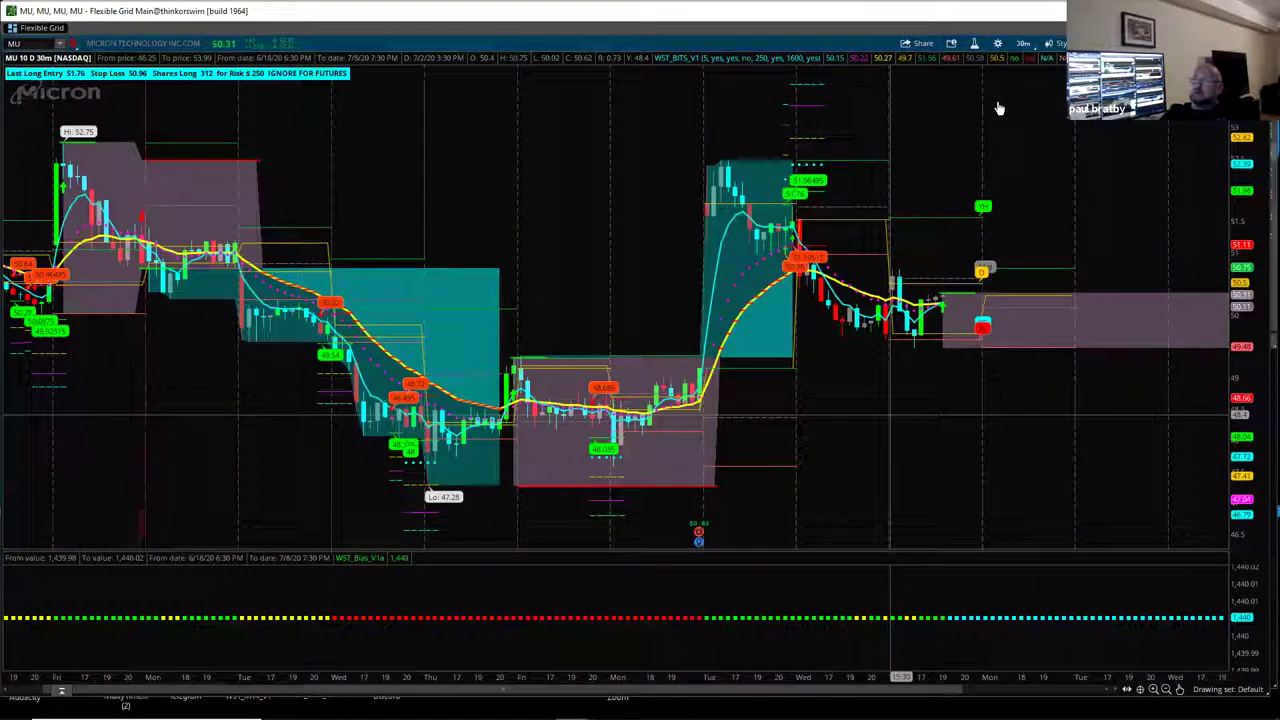
# Add the WST_ElliottWaveV3 study to the MU 30-minute chart and apply it
pyautogui.click(974, 43)
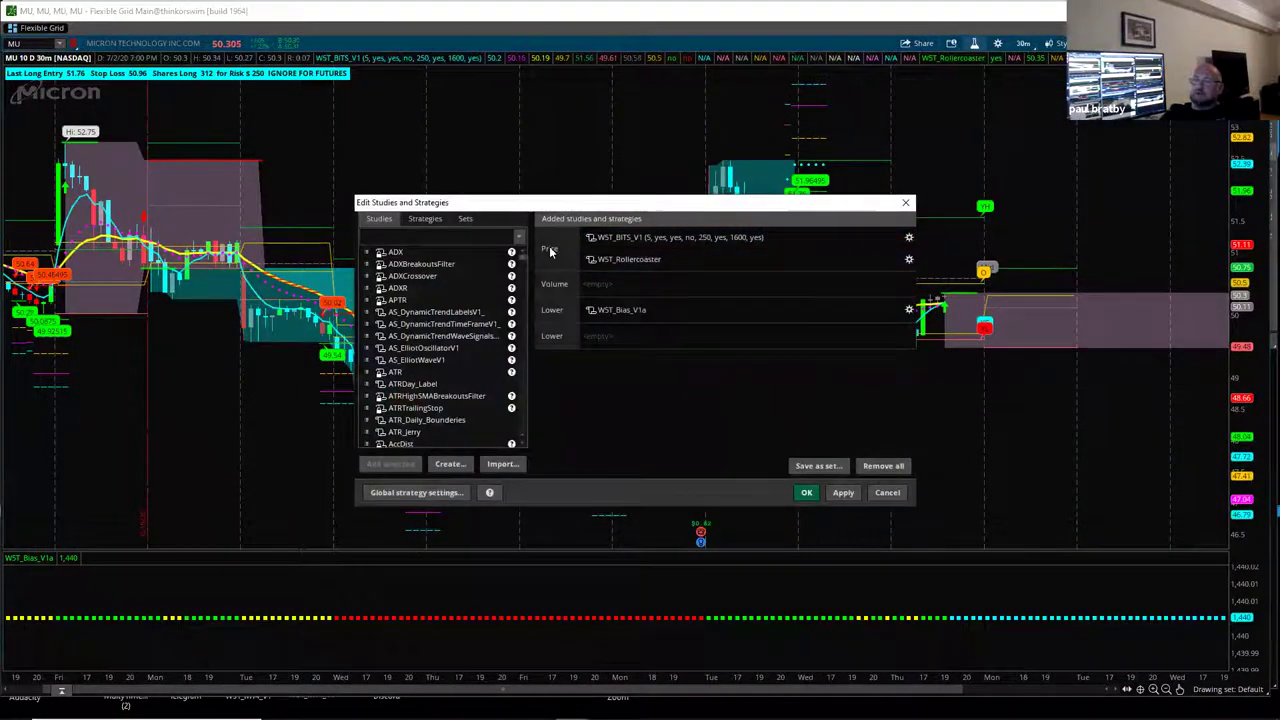
pyautogui.write('wst')
pyautogui.scroll(-4, 437, 345)
pyautogui.scroll(-2, 435, 355)
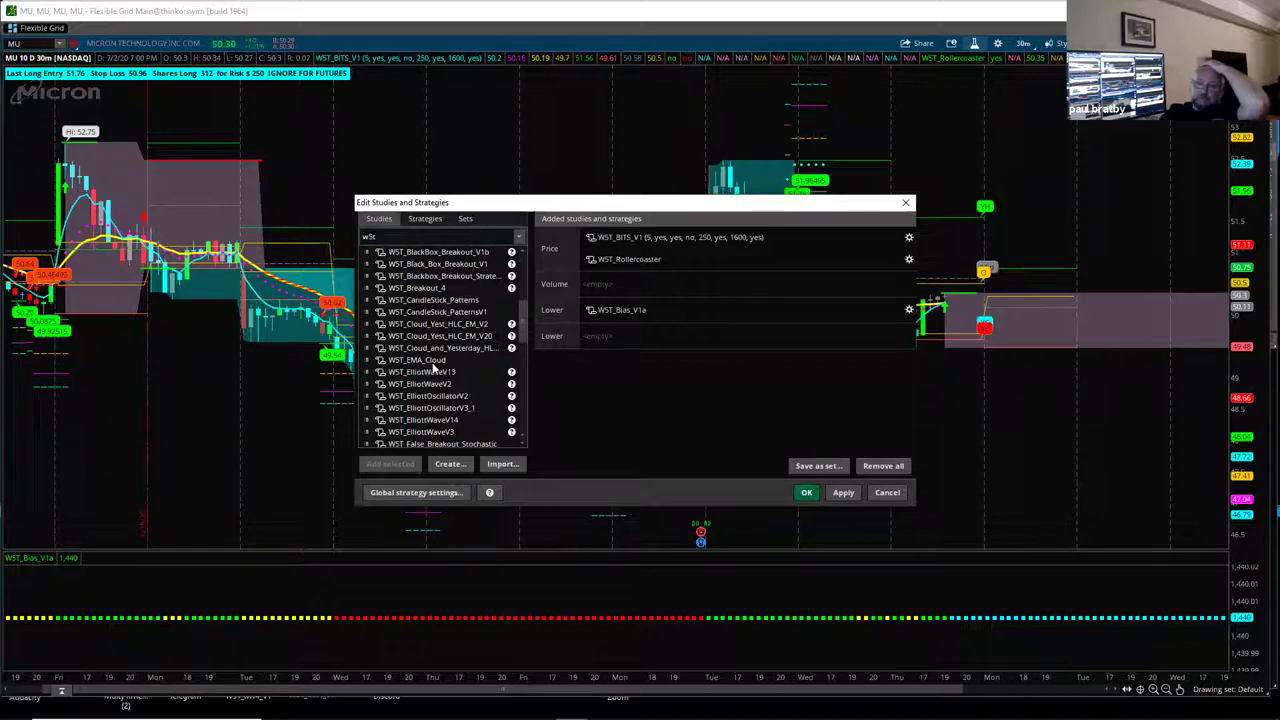
pyautogui.click(413, 465)
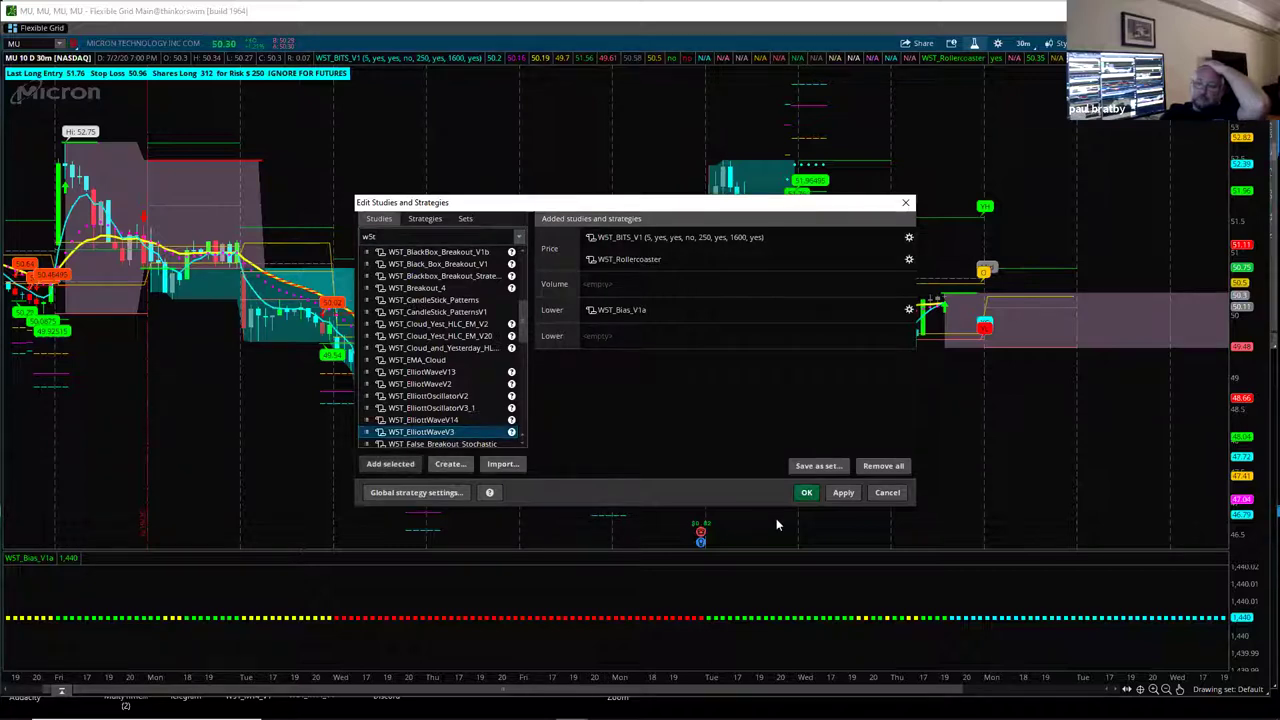
pyautogui.click(831, 494)
pyautogui.click(806, 492)
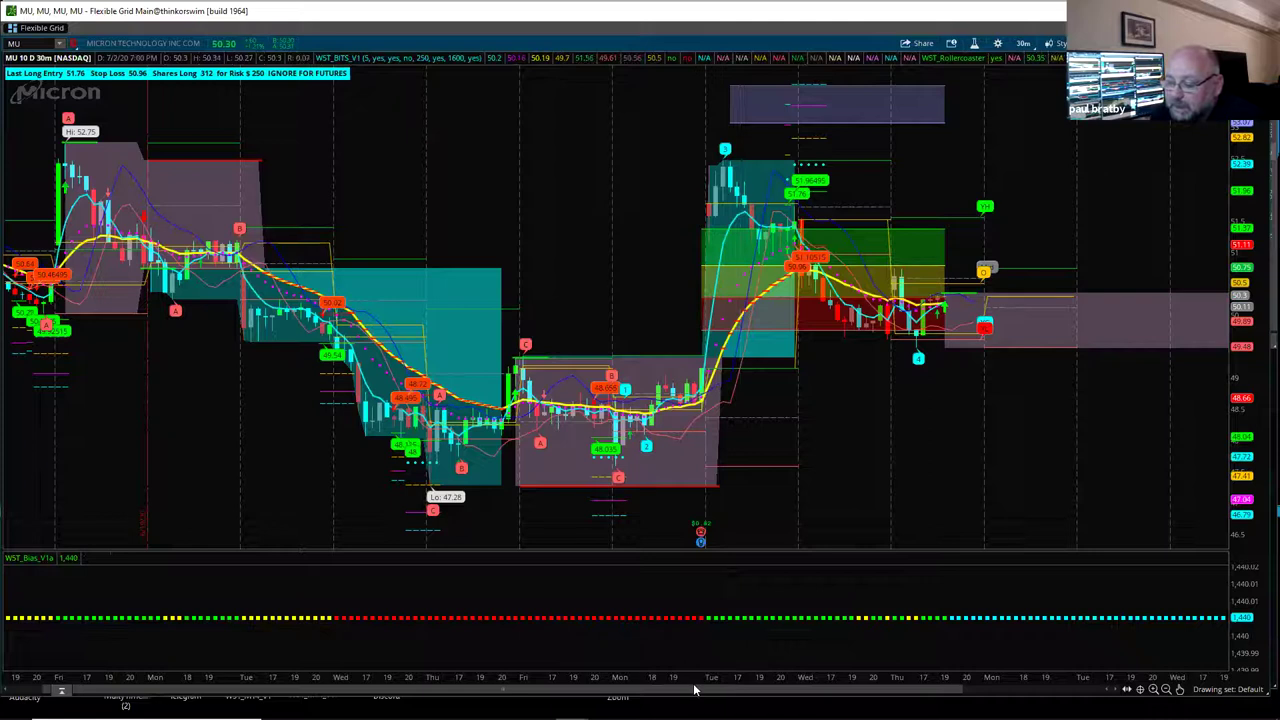
# Set the MU chart's intraday time interval to 30 days, keeping the 30 min aggregation period
pyautogui.moveTo(687, 677); pyautogui.dragTo(625, 677)
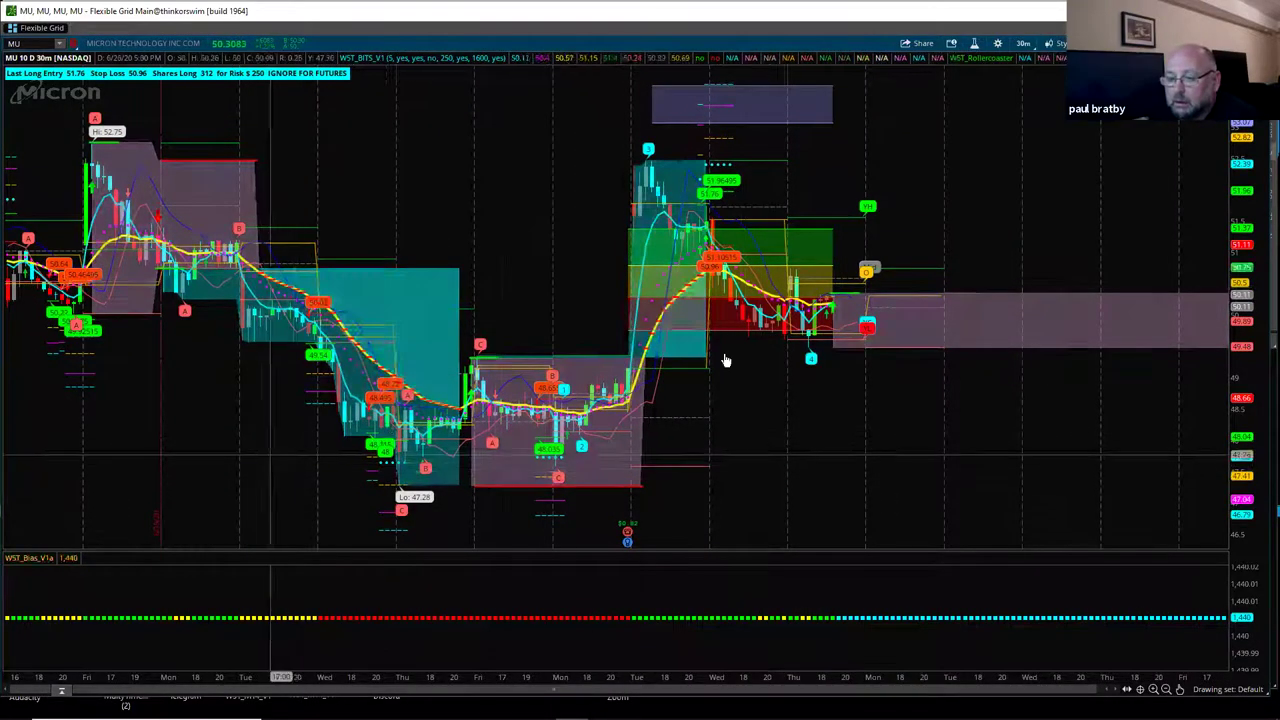
pyautogui.click(1023, 43)
pyautogui.click(1021, 63)
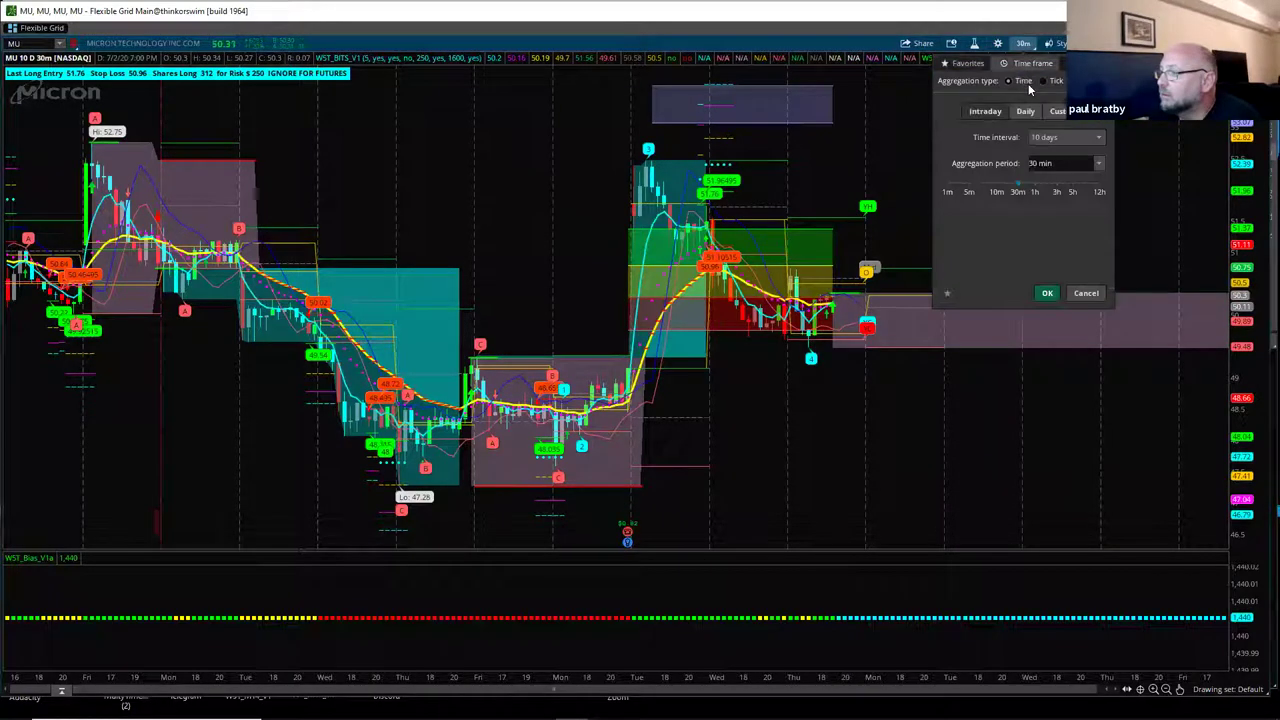
pyautogui.click(1056, 135)
pyautogui.click(1047, 223)
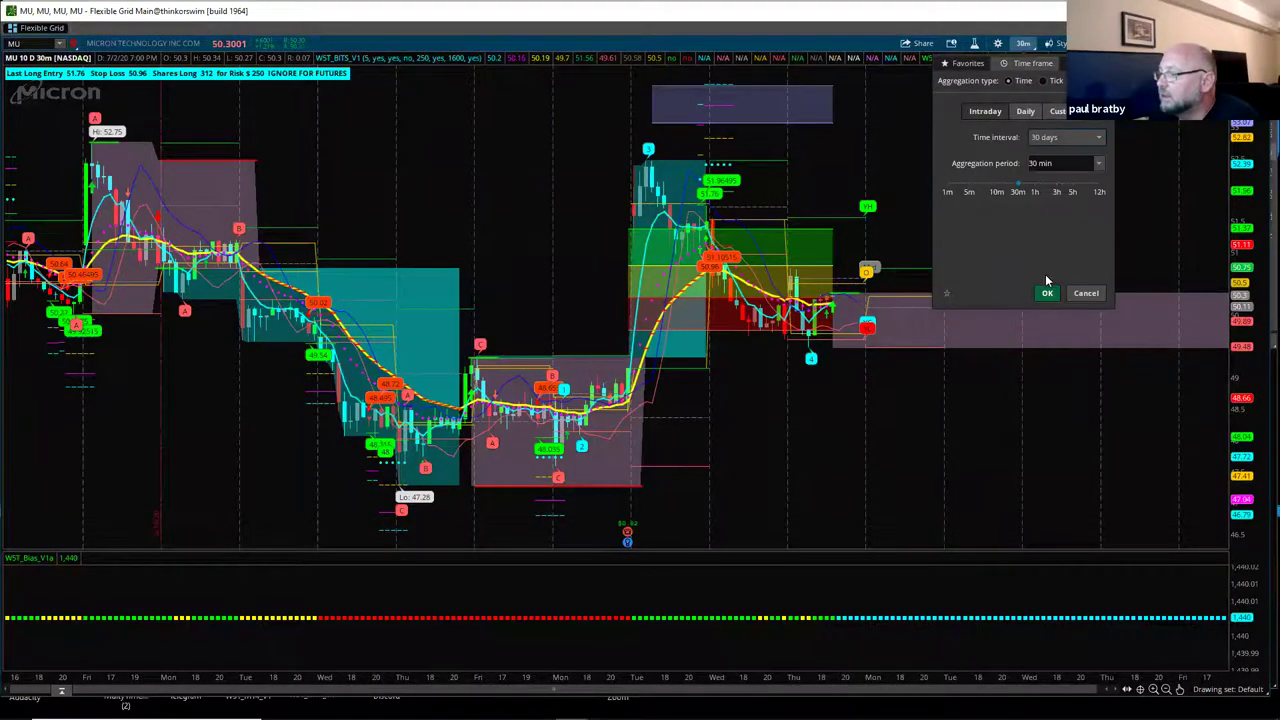
pyautogui.click(1047, 293)
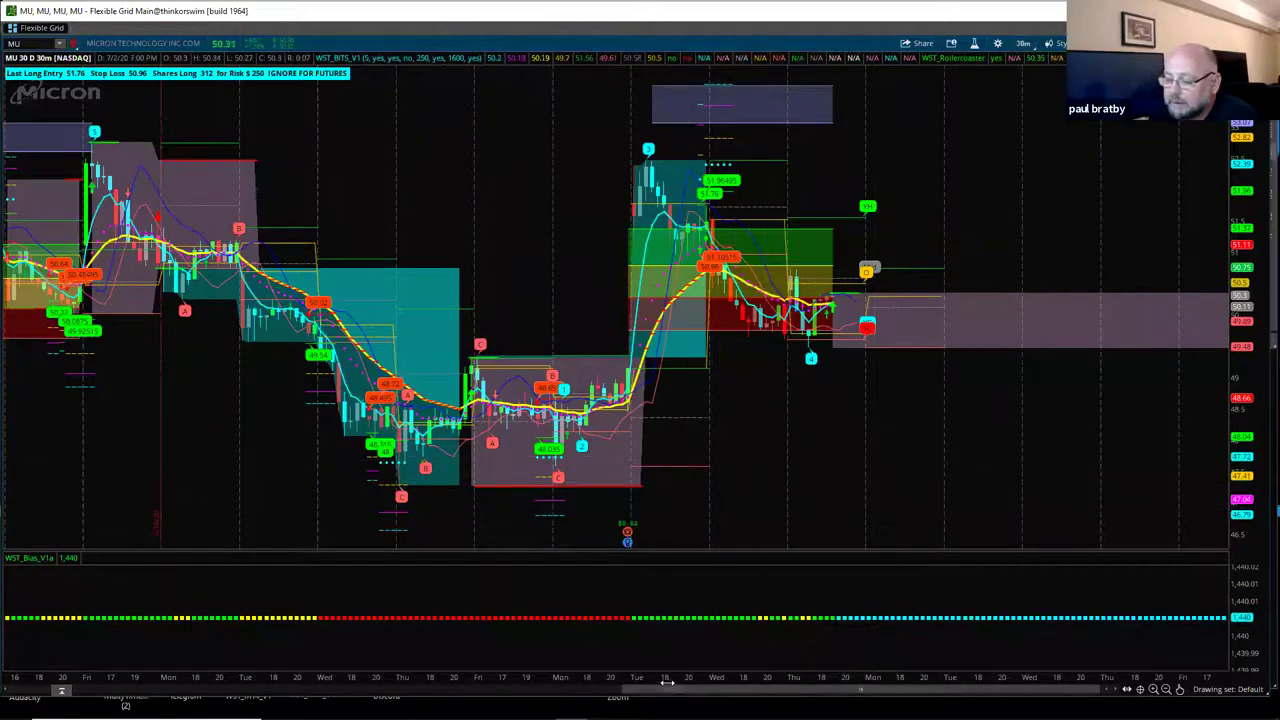
# Draw a rectangle support zone below the MU lows, about 47.6 to 47.13, spanning 6/10/20 to 7/8/20
pyautogui.moveTo(903, 700); pyautogui.dragTo(675, 487)
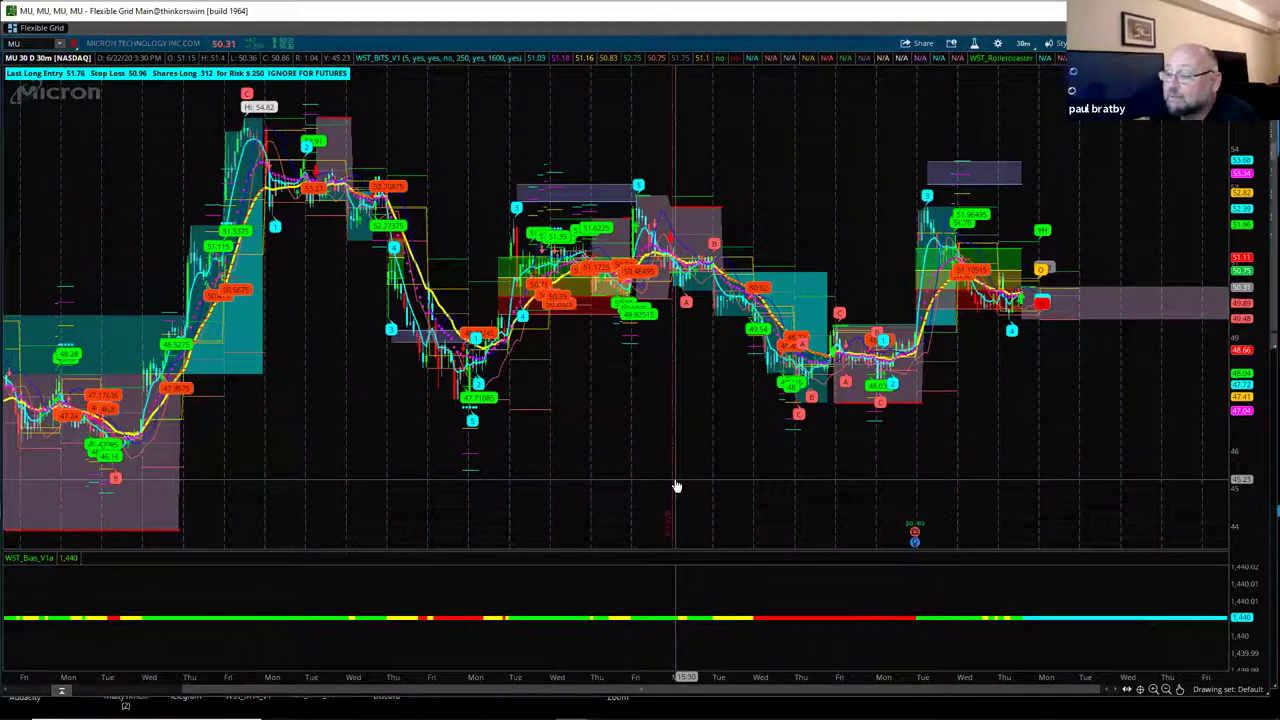
pyautogui.moveTo(1240, 432); pyautogui.dragTo(1105, 457)
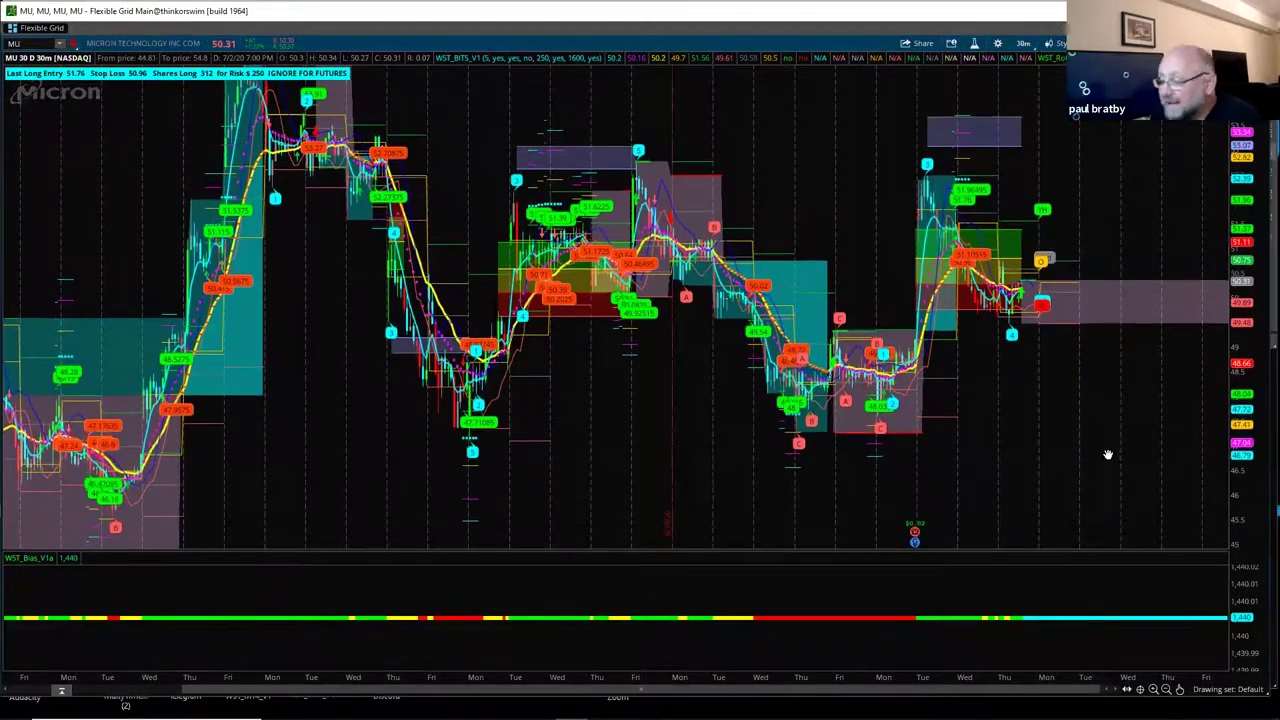
pyautogui.moveTo(1020, 546); pyautogui.dragTo(1029, 532)
pyautogui.moveTo(1207, 597)
pyautogui.click(1209, 557)
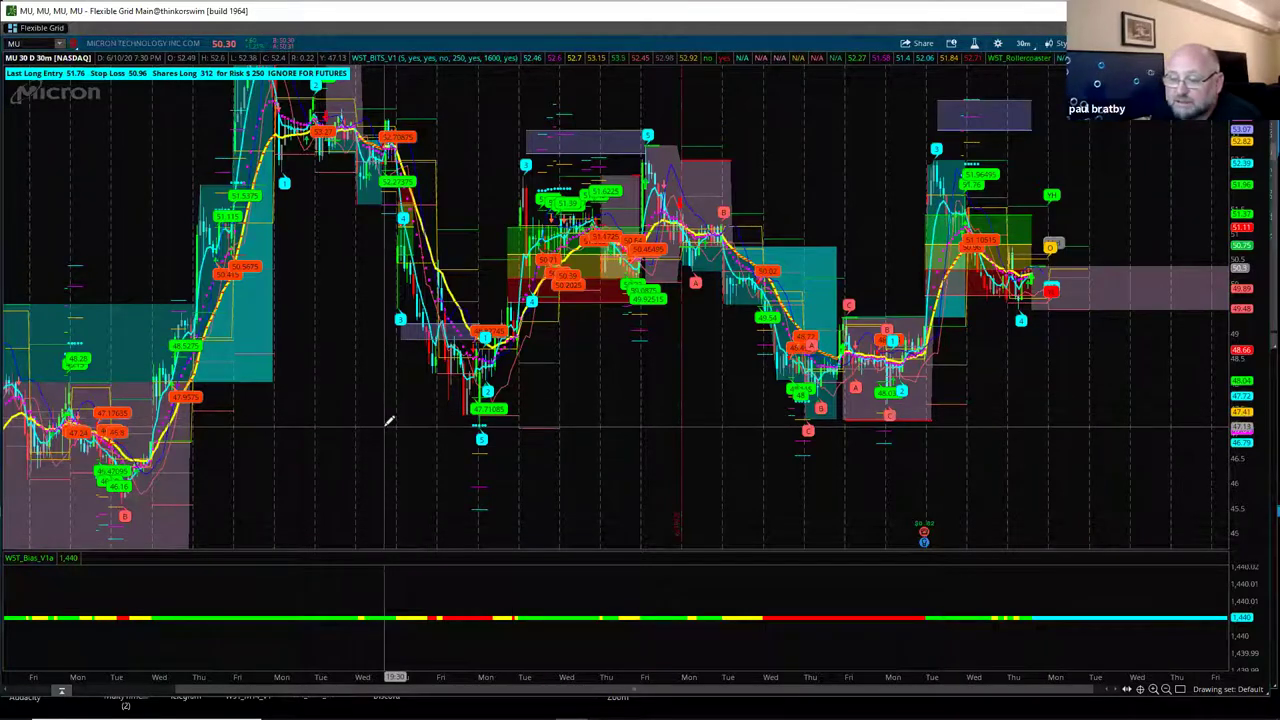
pyautogui.click(384, 427)
pyautogui.click(1098, 420)
pyautogui.click(1163, 402)
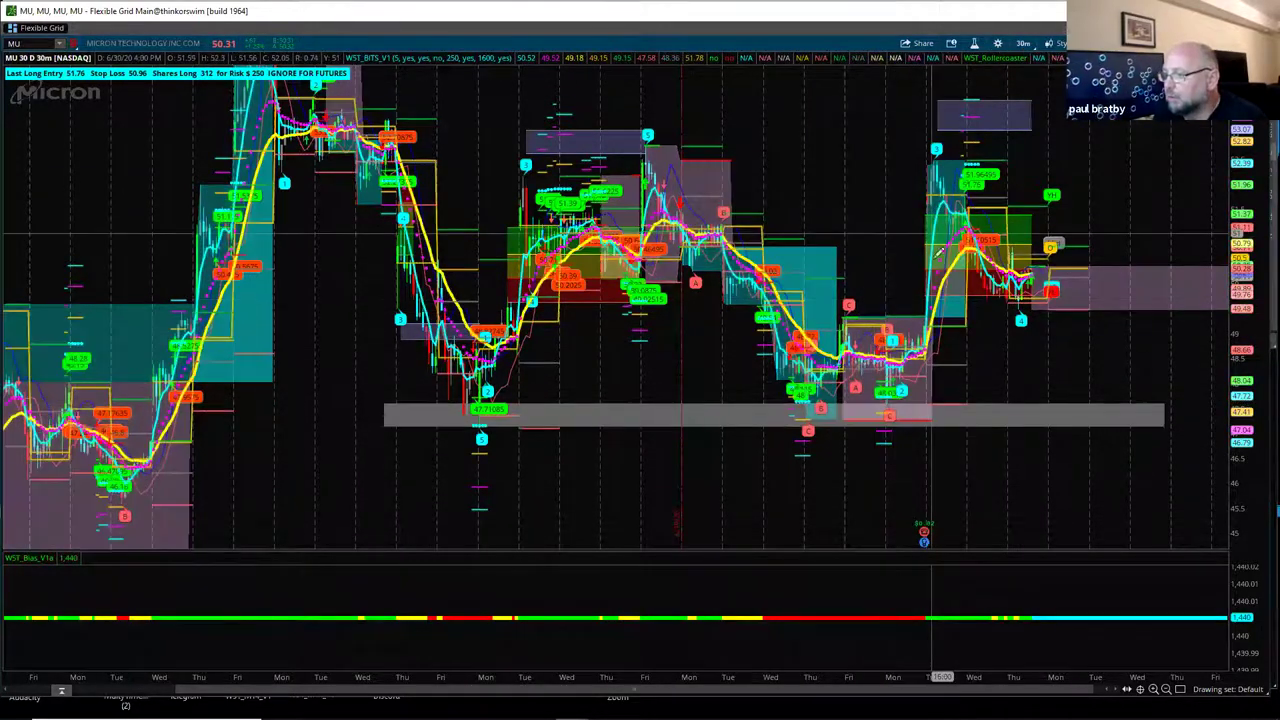
pyautogui.click(1181, 690)
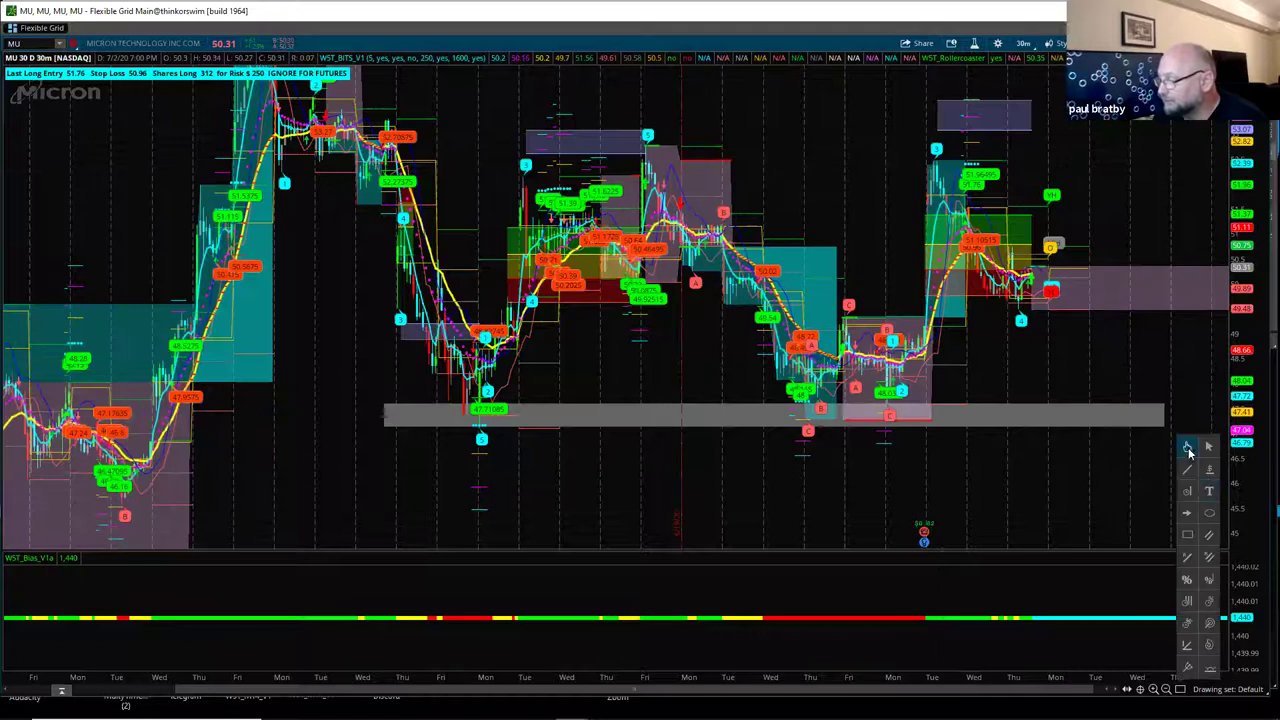
# Add the WST_ElliottOscillatorV3_1 study to the MU 30-minute chart in its own lower pane
pyautogui.moveTo(1057, 665)
pyautogui.mouseDown()
pyautogui.moveTo(920, 682)
pyautogui.moveTo(678, 664)
pyautogui.mouseUp()
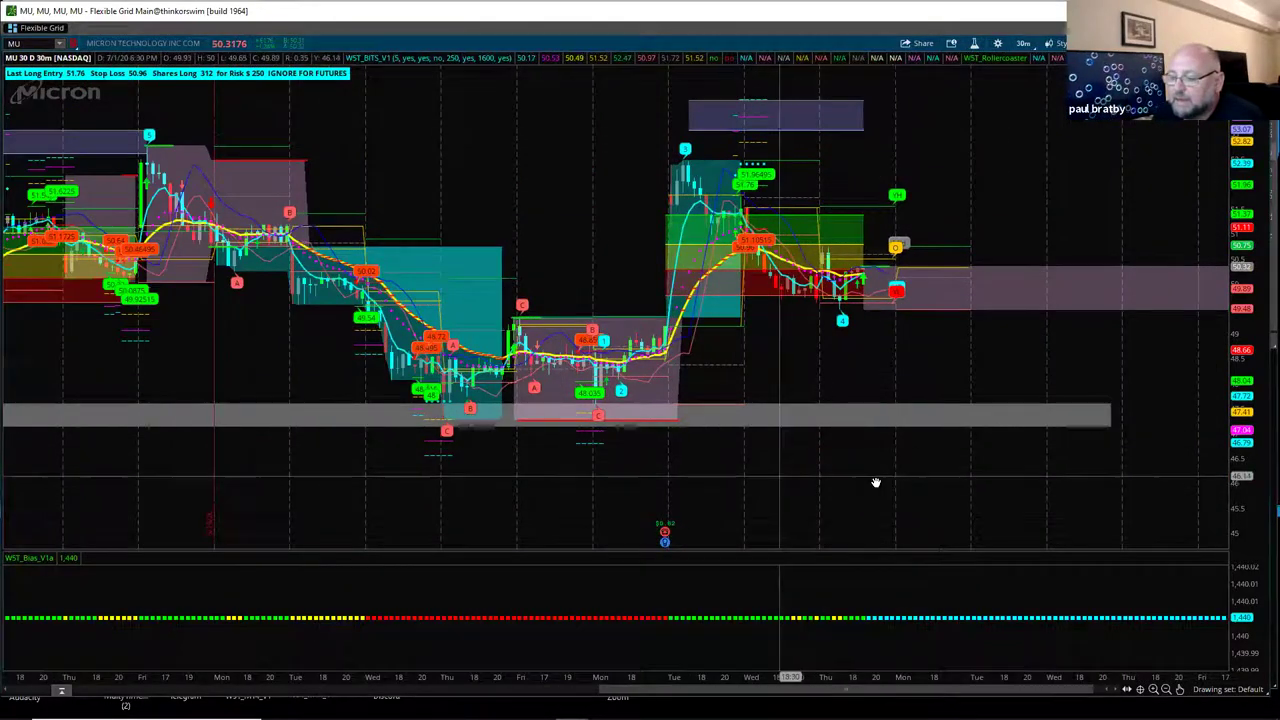
pyautogui.scroll(2, 866, 484)
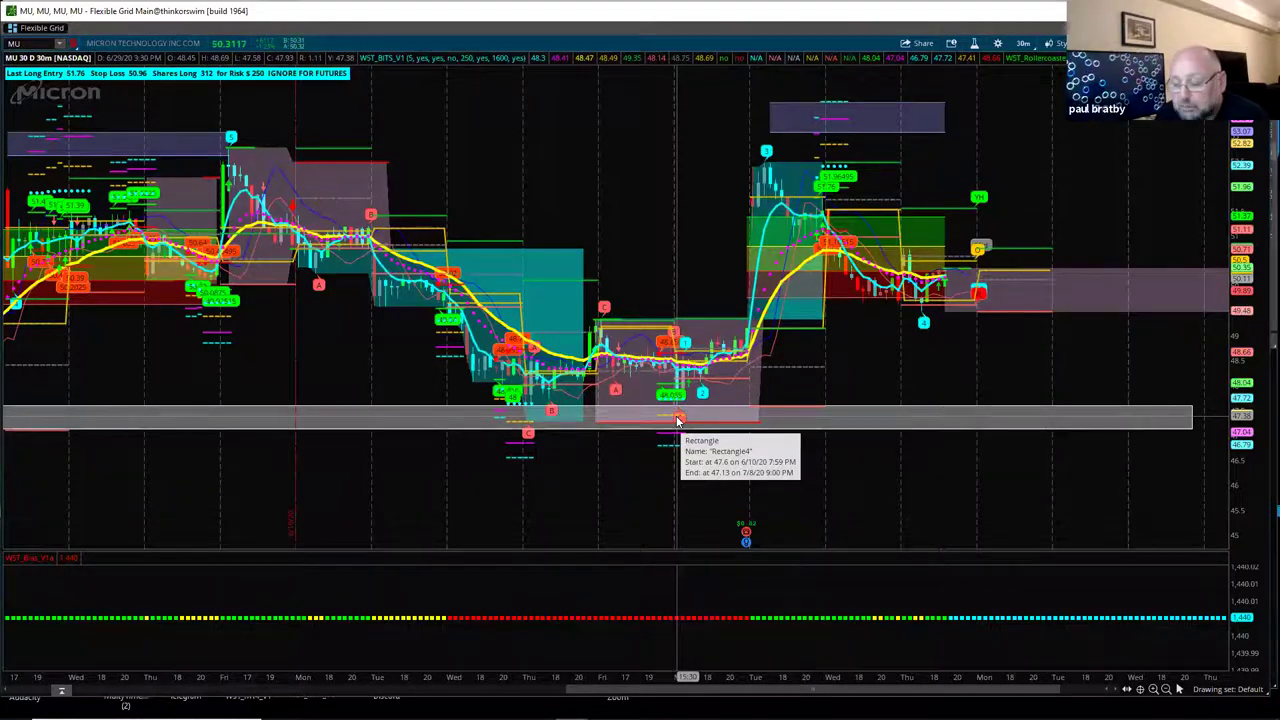
pyautogui.click(974, 43)
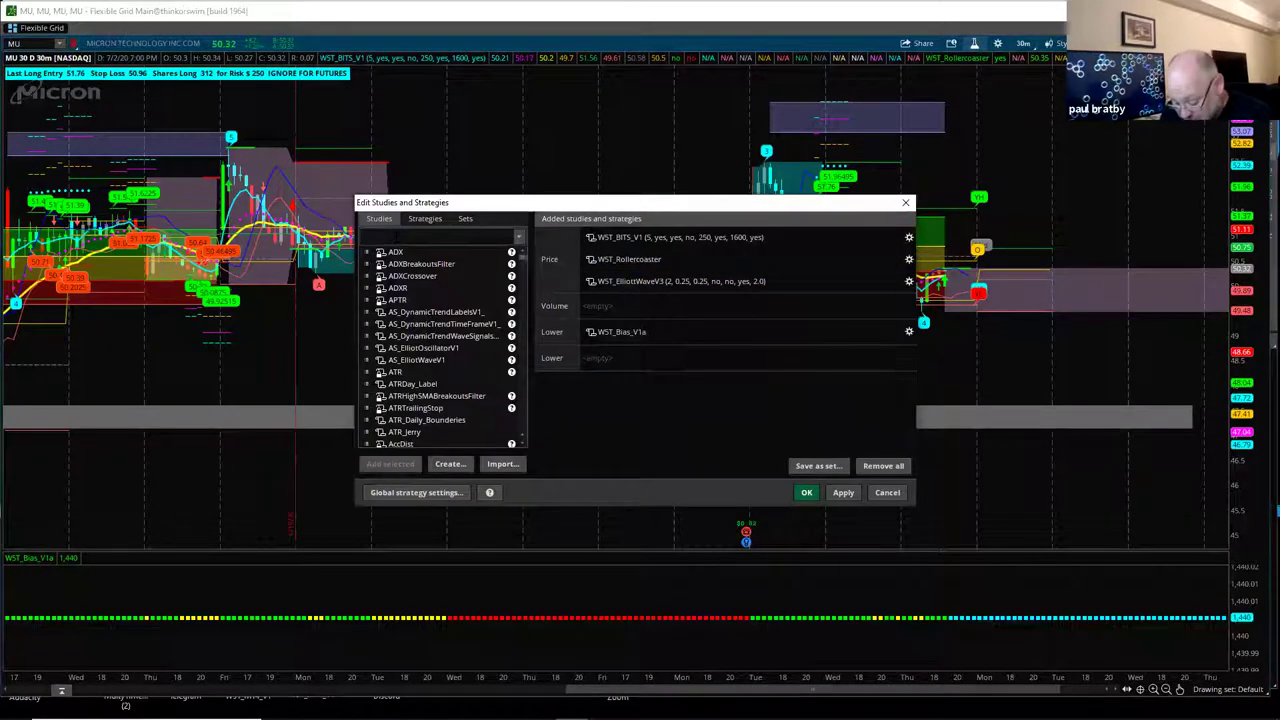
pyautogui.write('wst')
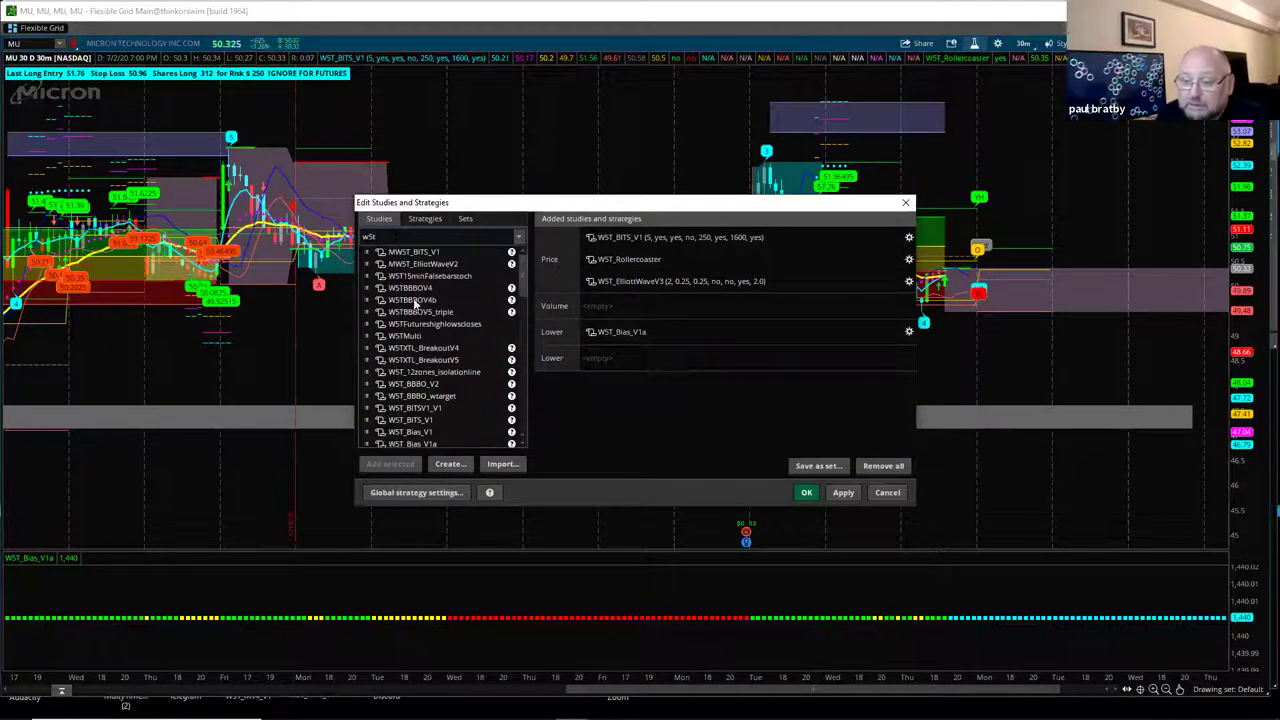
pyautogui.scroll(-4, 452, 348)
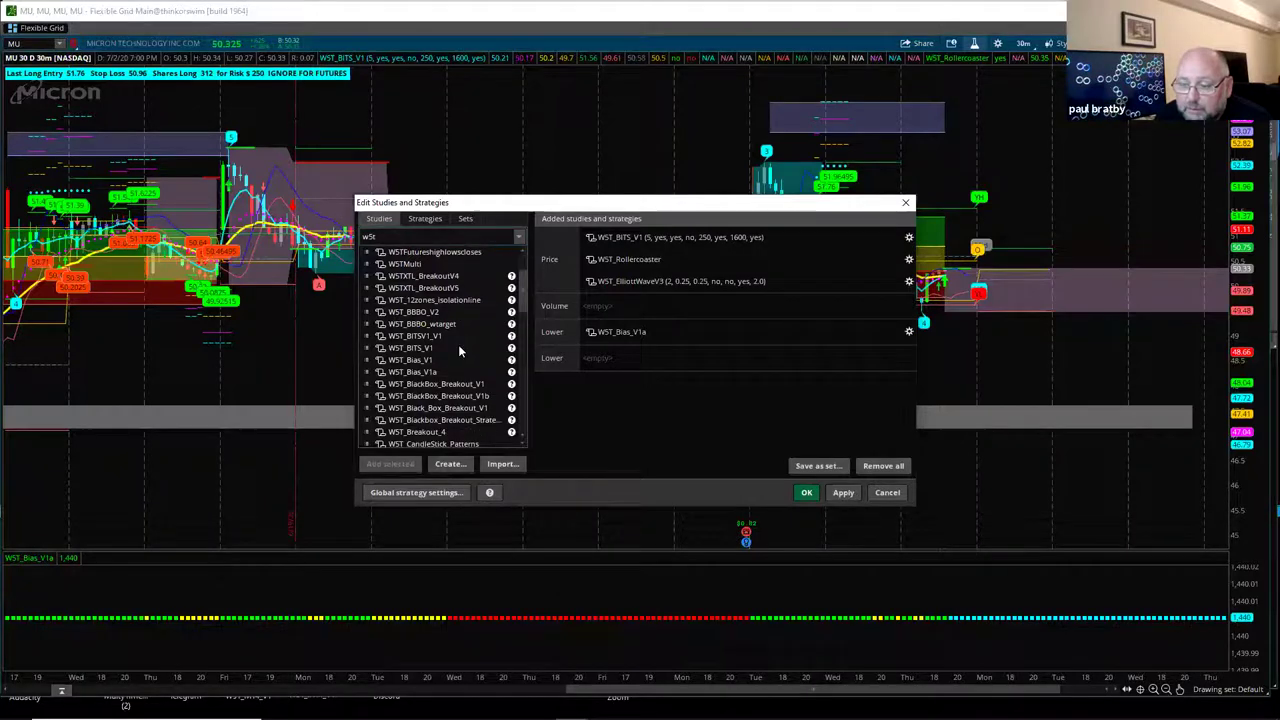
pyautogui.scroll(-2, 461, 348)
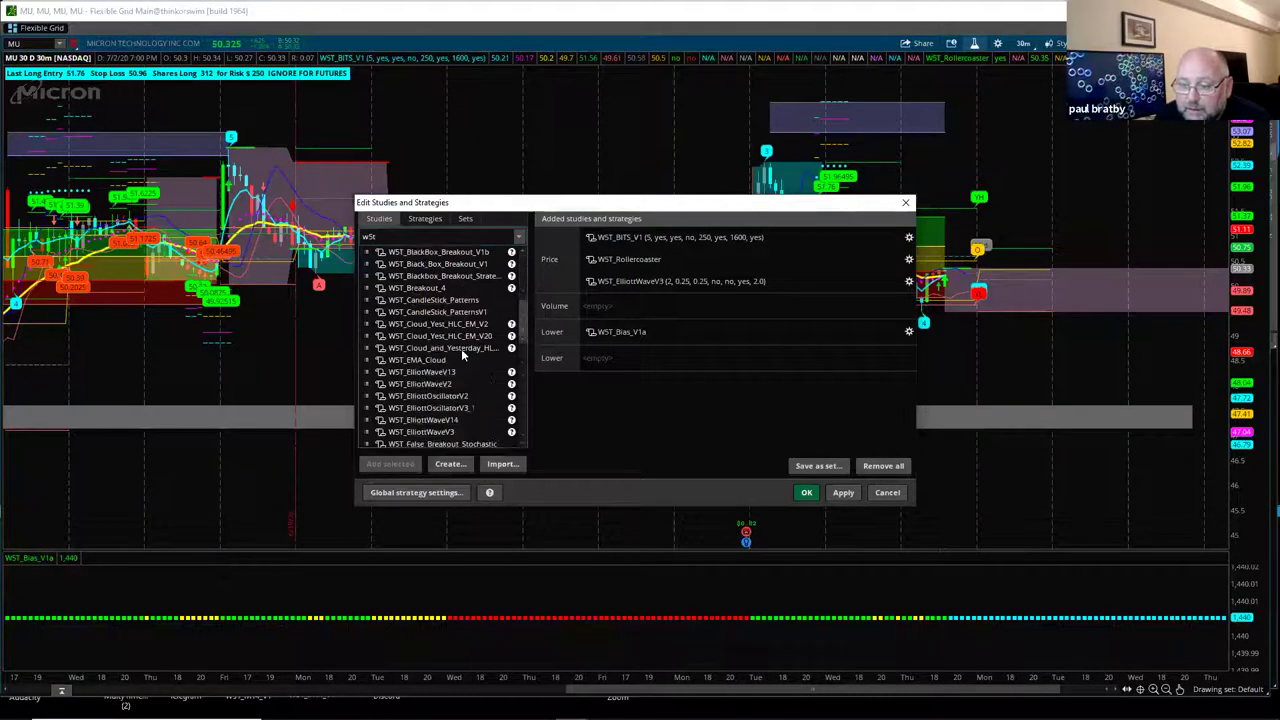
pyautogui.click(452, 409)
pyautogui.click(401, 463)
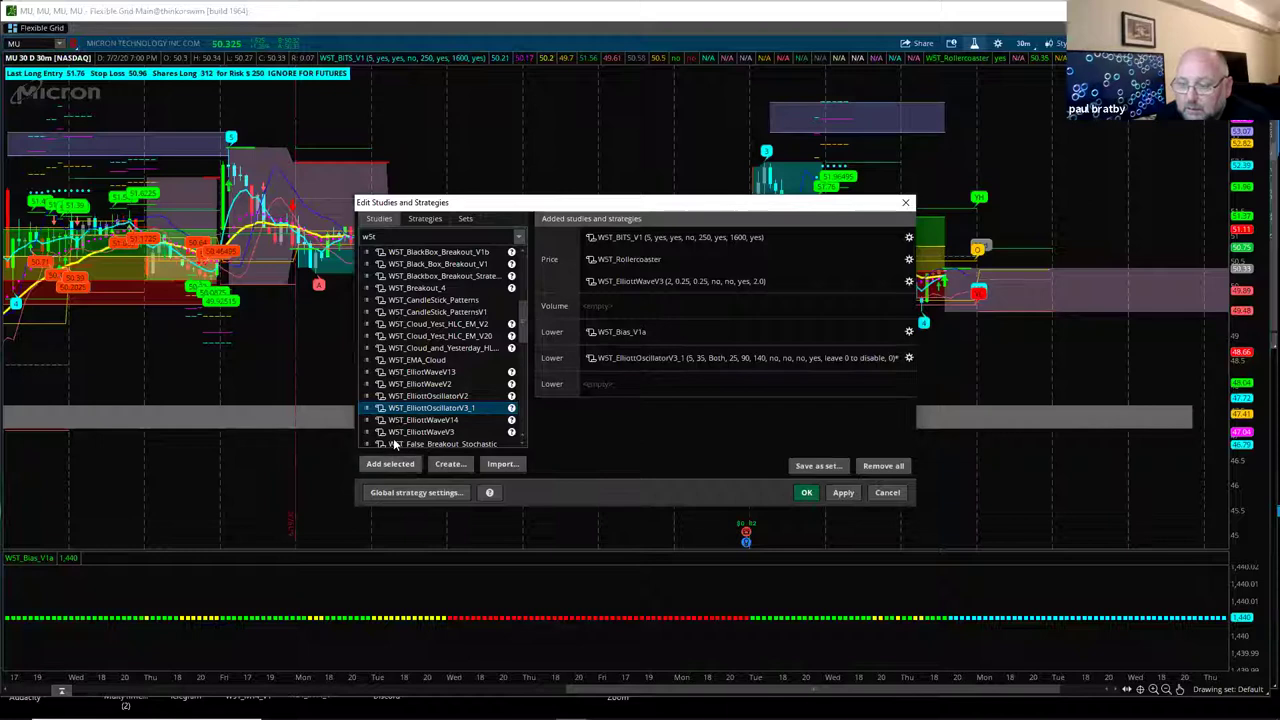
pyautogui.click(806, 494)
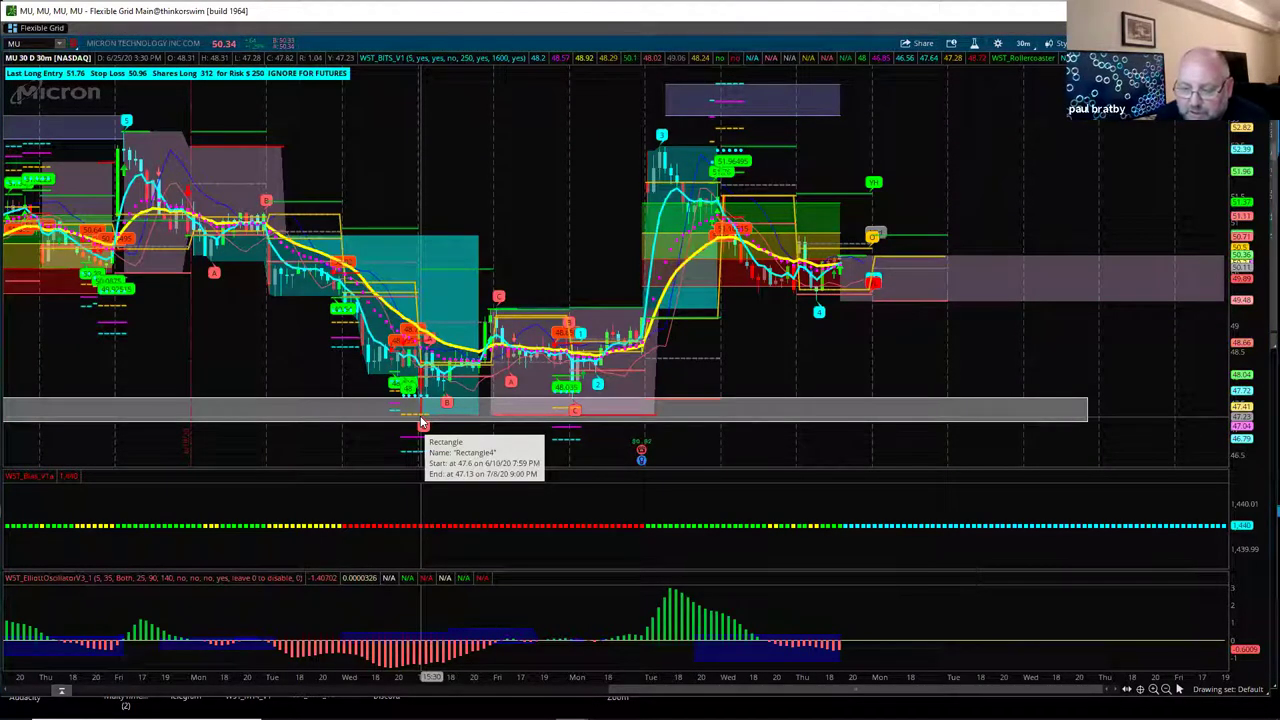
# Set the start bar of the MU chart's WST_ElliottWaveV3 study to 326 and apply it
pyautogui.click(974, 43)
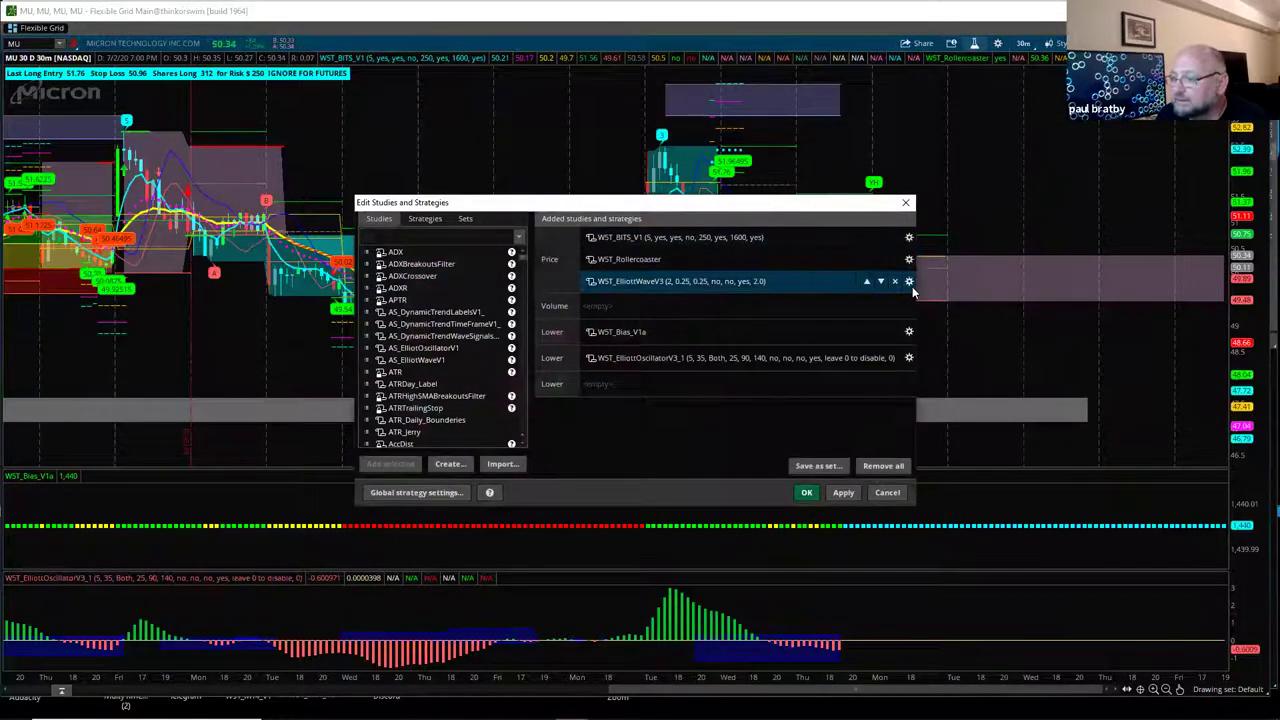
pyautogui.click(909, 281)
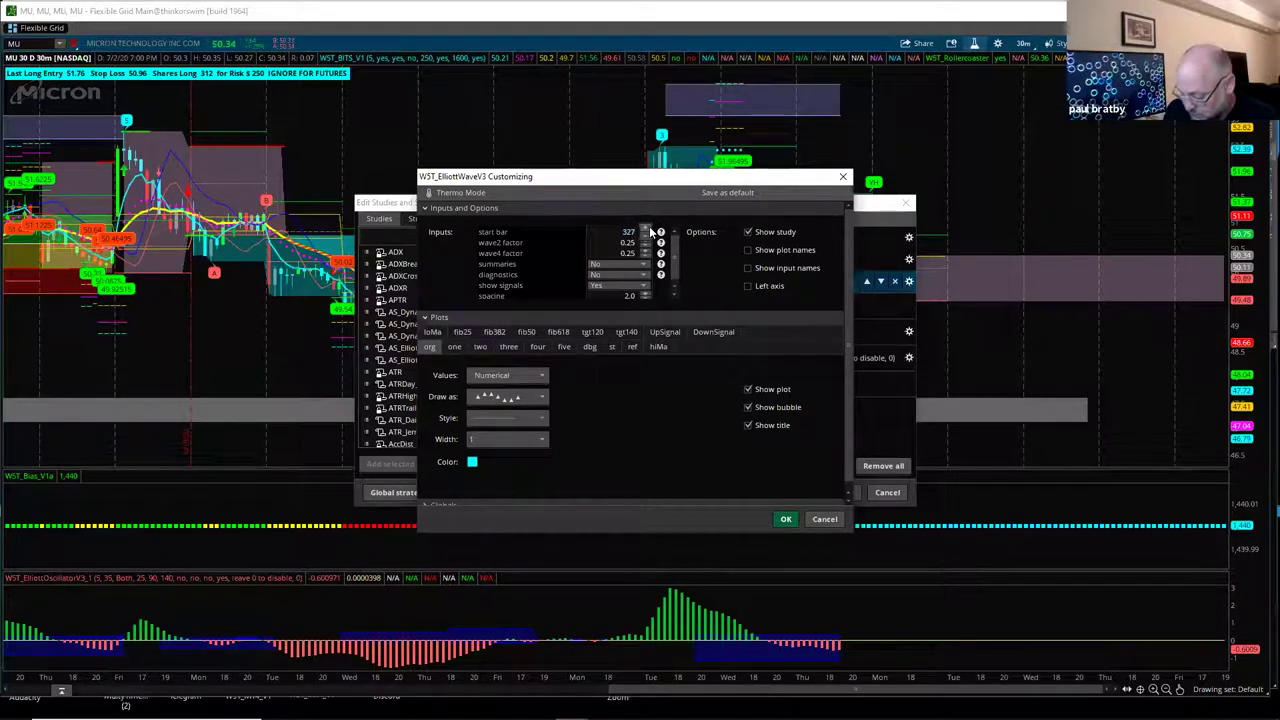
pyautogui.click(784, 517)
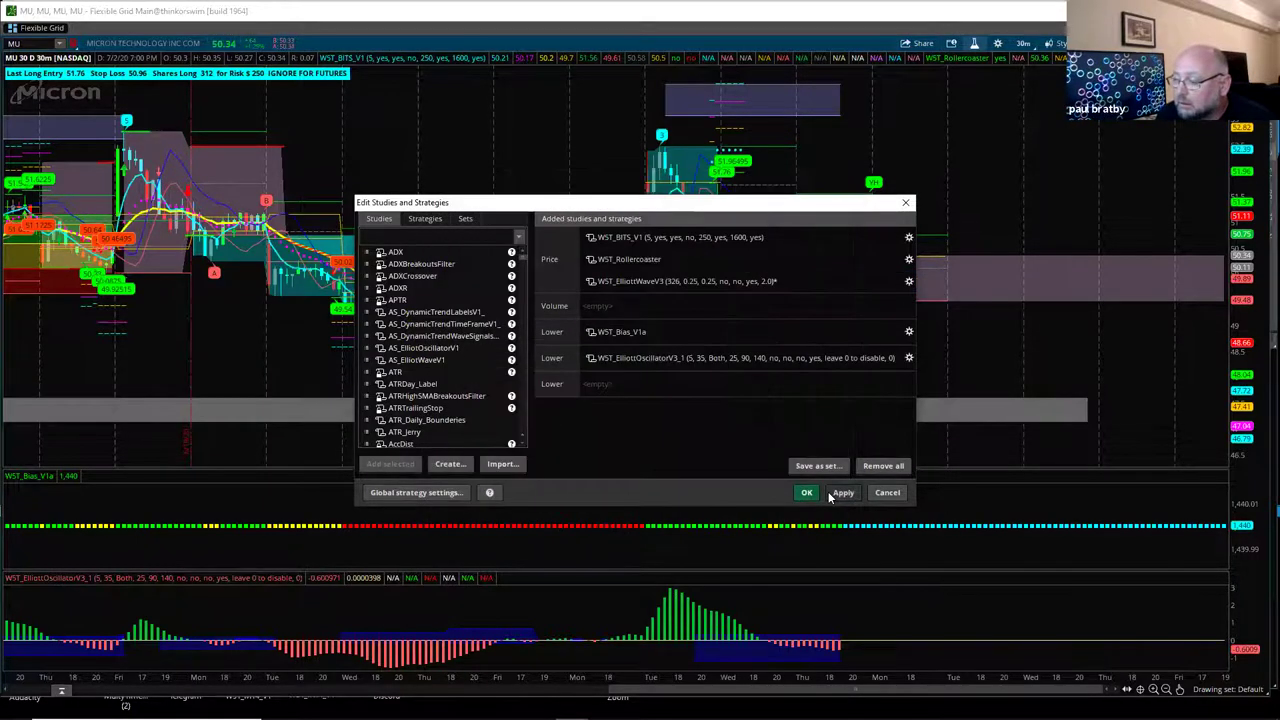
pyautogui.click(809, 491)
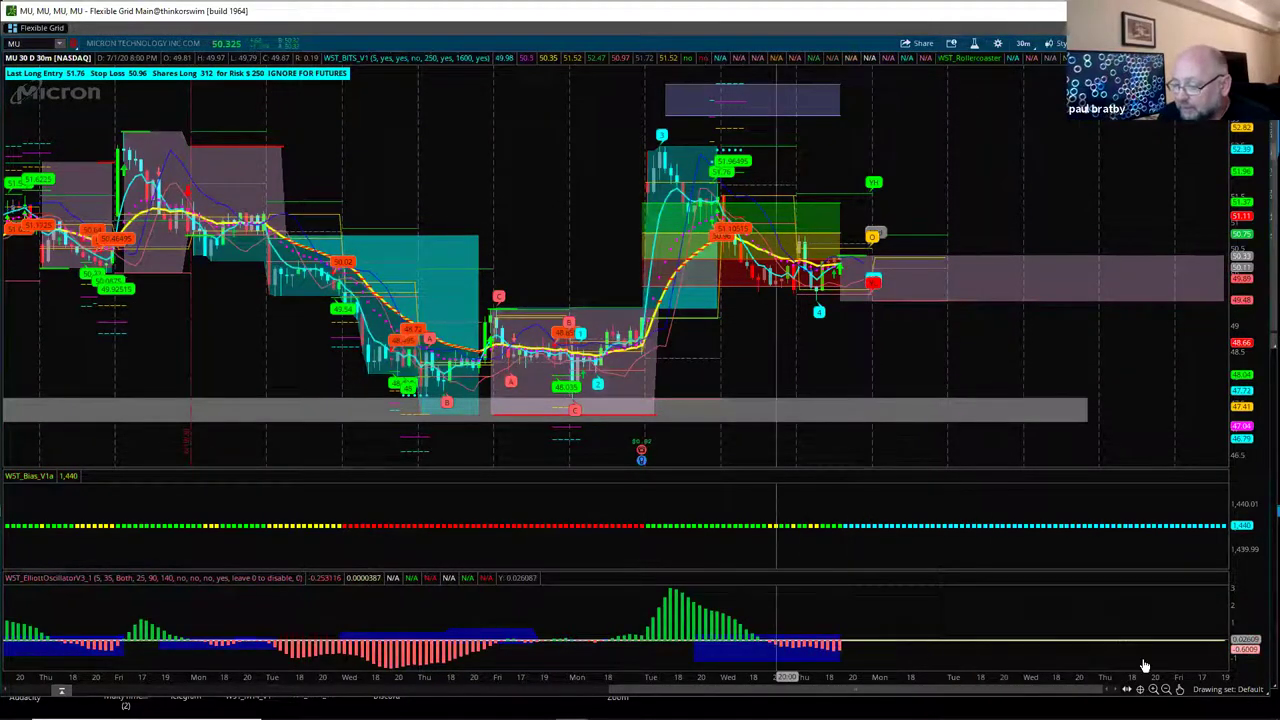
# Project Fibonacci extension targets upward from the wave 4 area on the MU chart, with the 0% level at about $50.79
pyautogui.moveTo(1195, 672)
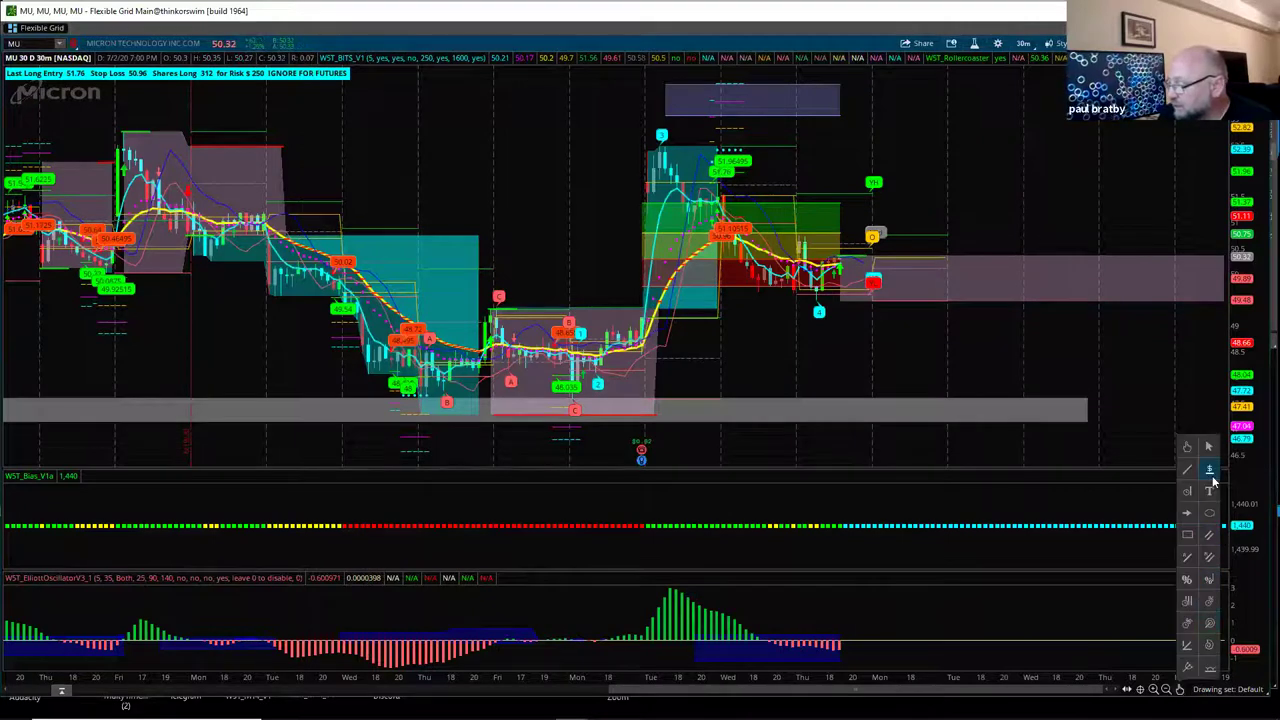
pyautogui.click(1210, 584)
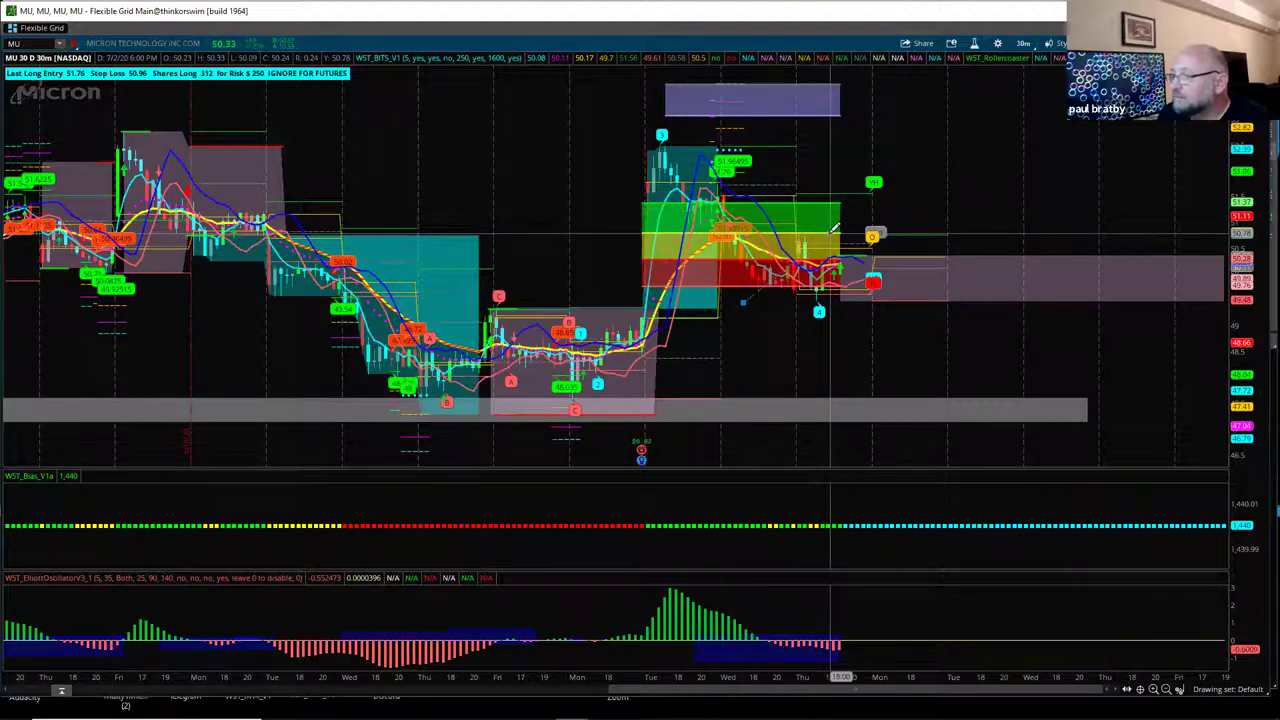
pyautogui.click(833, 228)
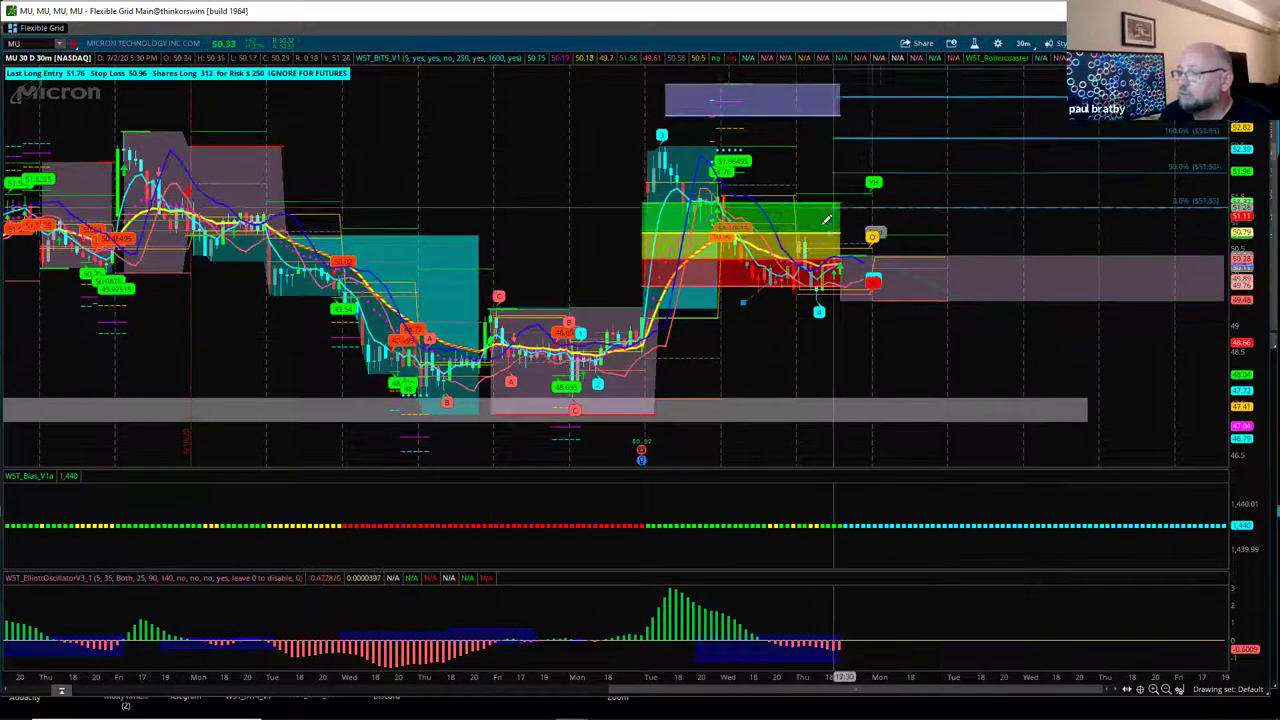
pyautogui.click(856, 229)
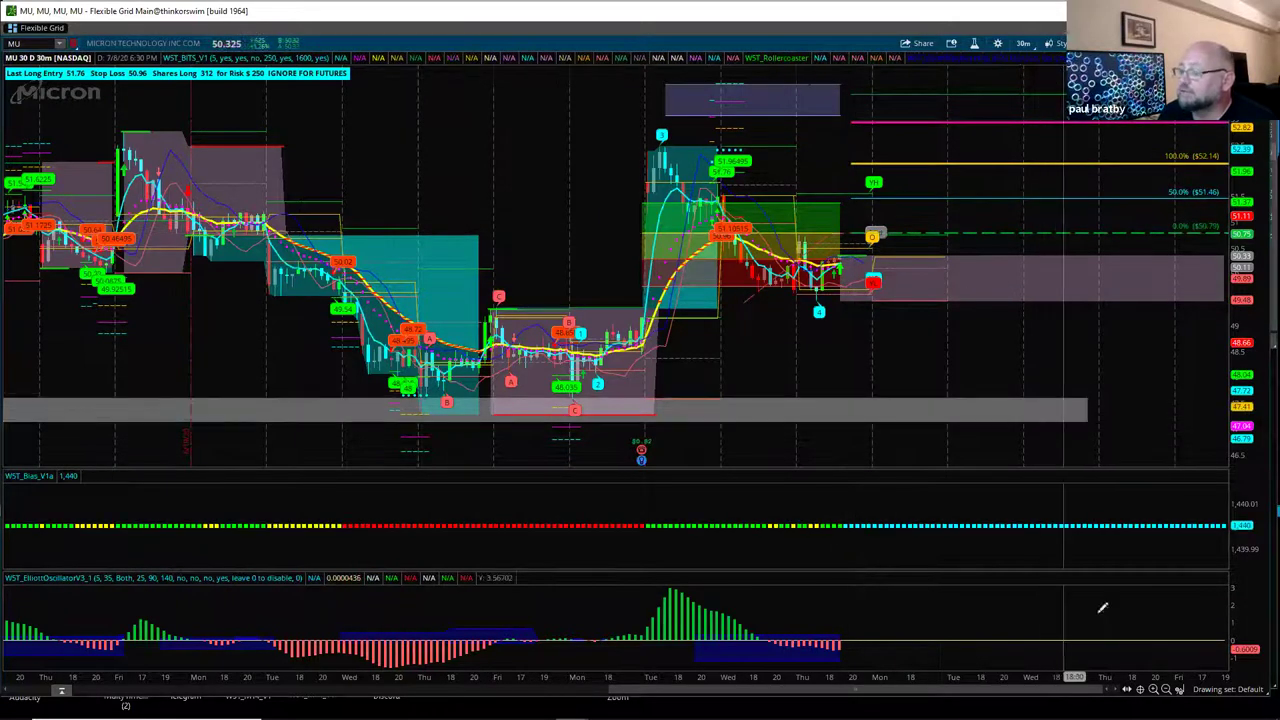
pyautogui.click(1179, 690)
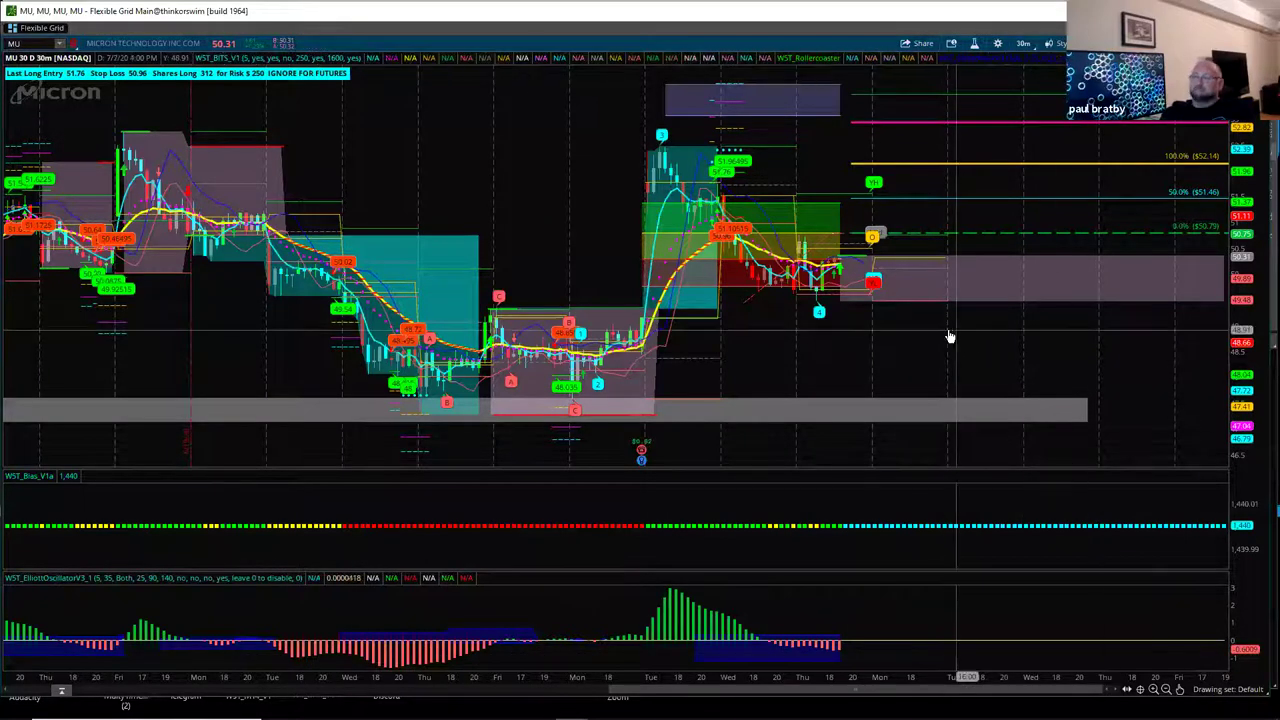
# Add the WST_False_Breakout_Stochastic study to the MU 30-minute chart in a new lower pane
pyautogui.scroll(1, 940, 341)
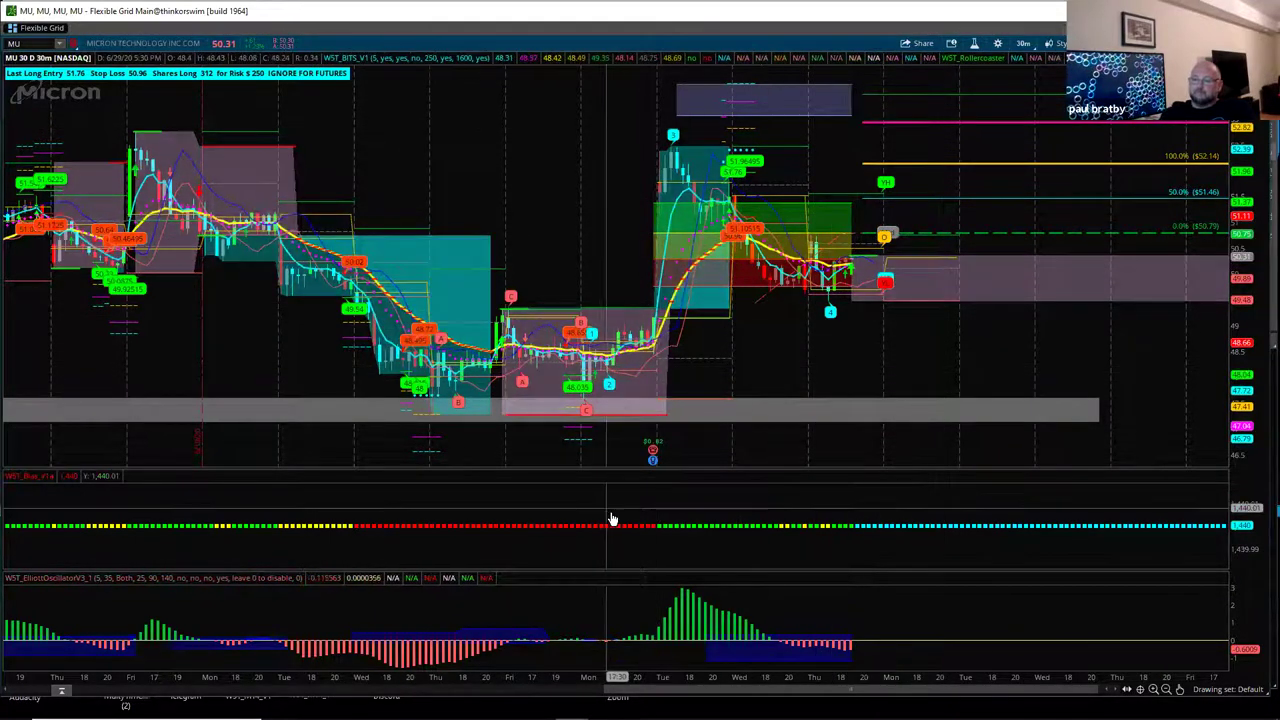
pyautogui.click(974, 45)
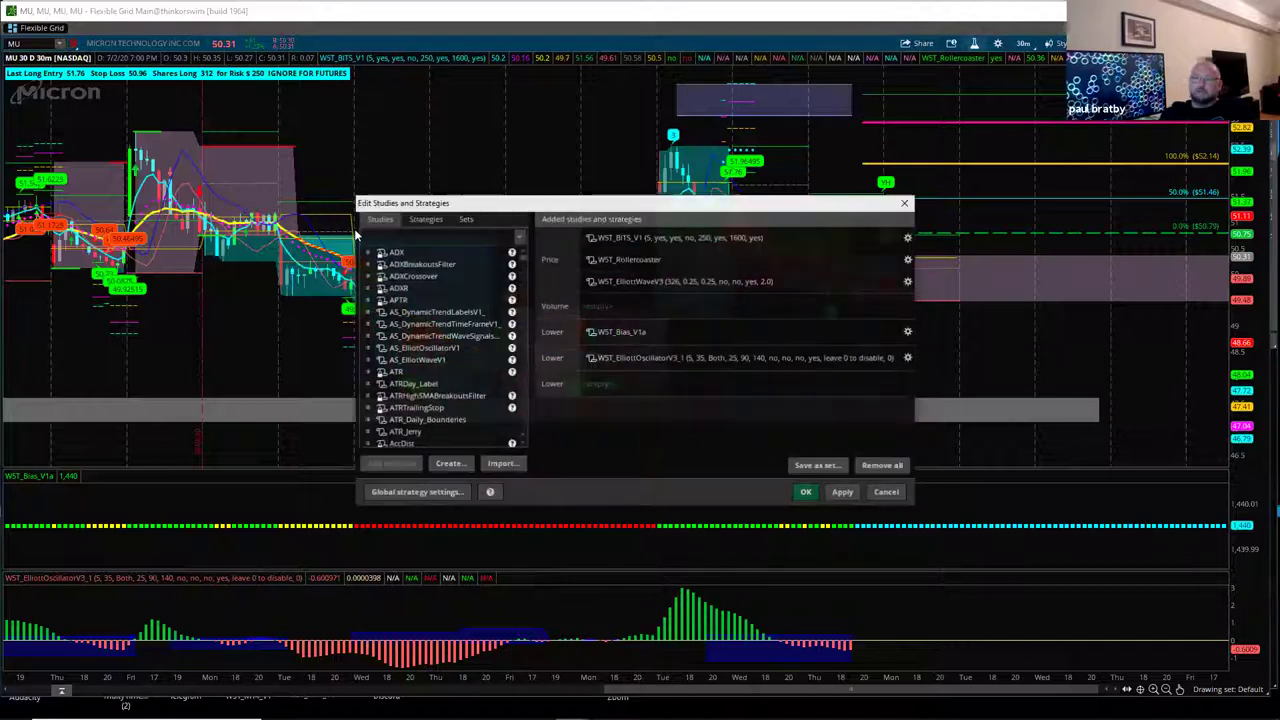
pyautogui.write('wst')
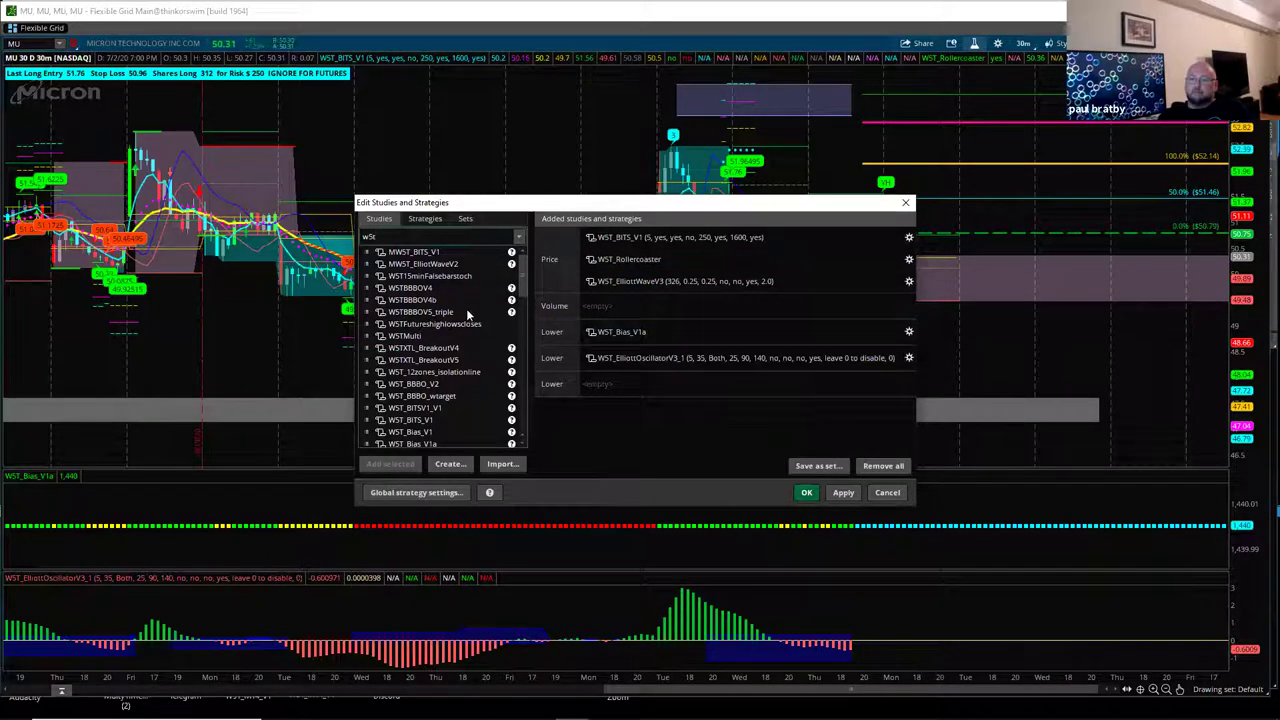
pyautogui.moveTo(523, 286); pyautogui.dragTo(543, 346)
pyautogui.click(435, 387)
pyautogui.click(390, 464)
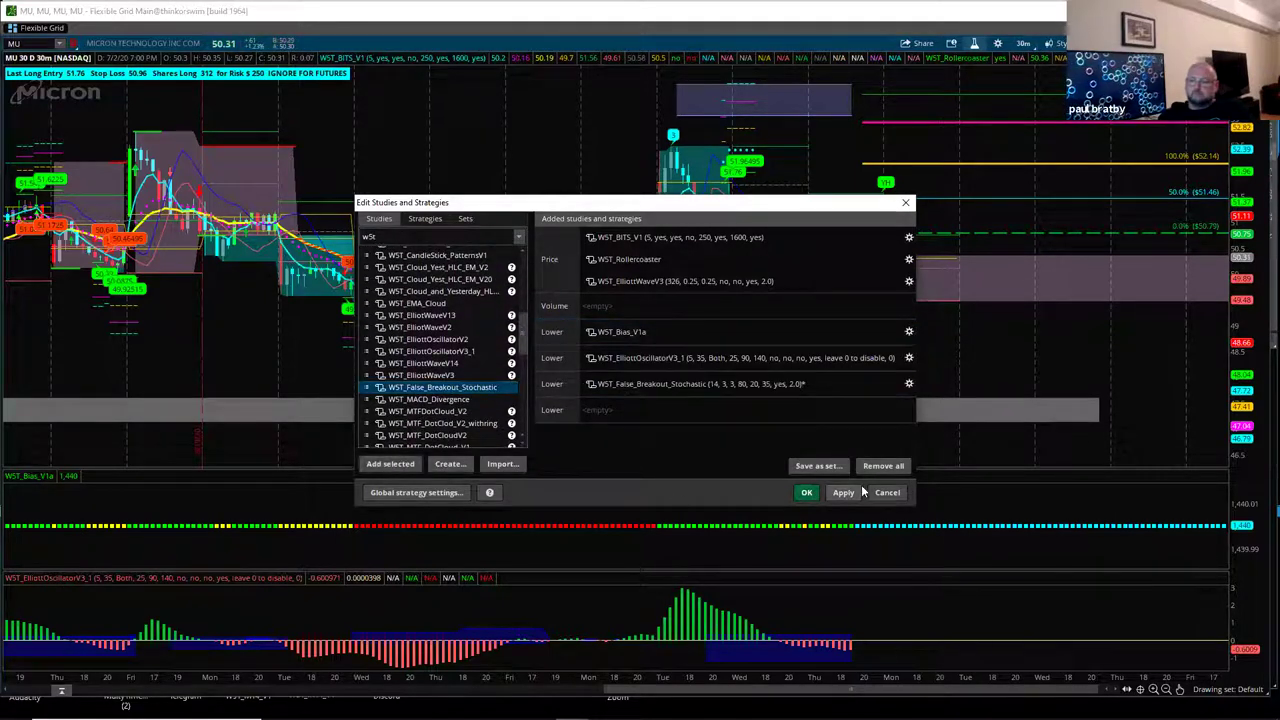
pyautogui.click(806, 492)
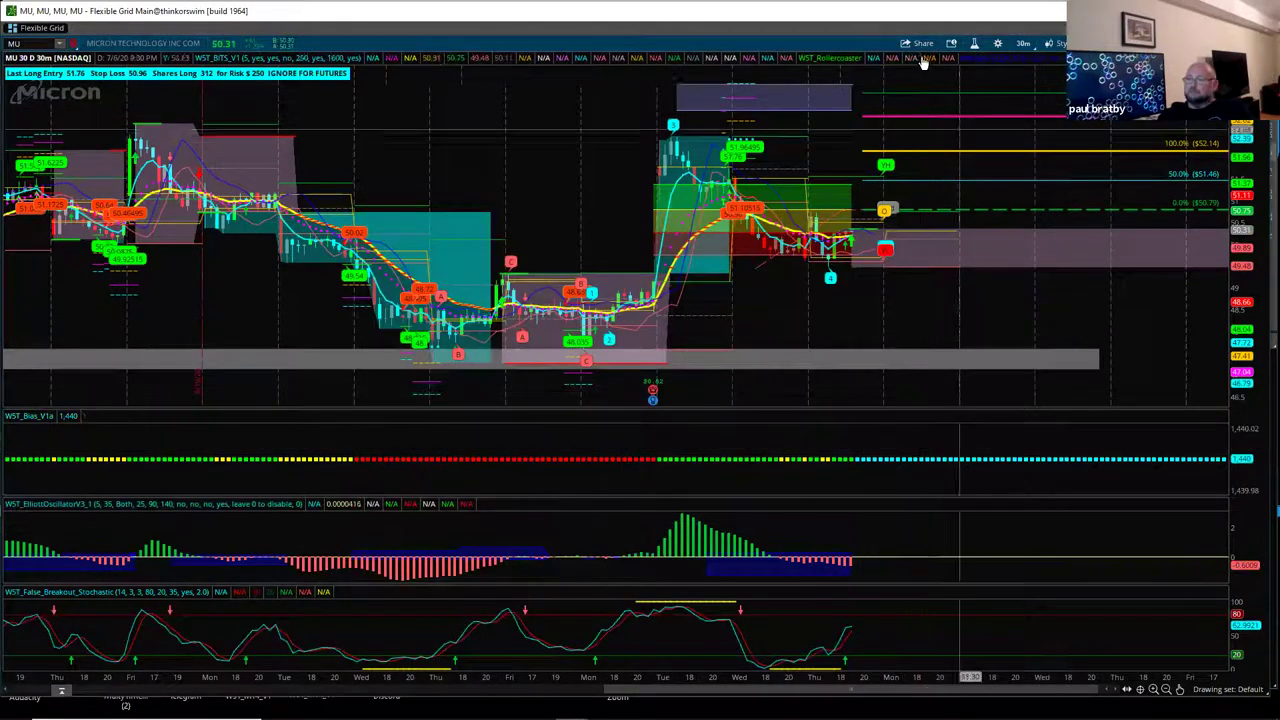
# Move WST_Bias_V1a into the same lower pane as WST_False_Breakout_Stochastic and enlarge that pane by shrinking the oscillator's
pyautogui.click(974, 43)
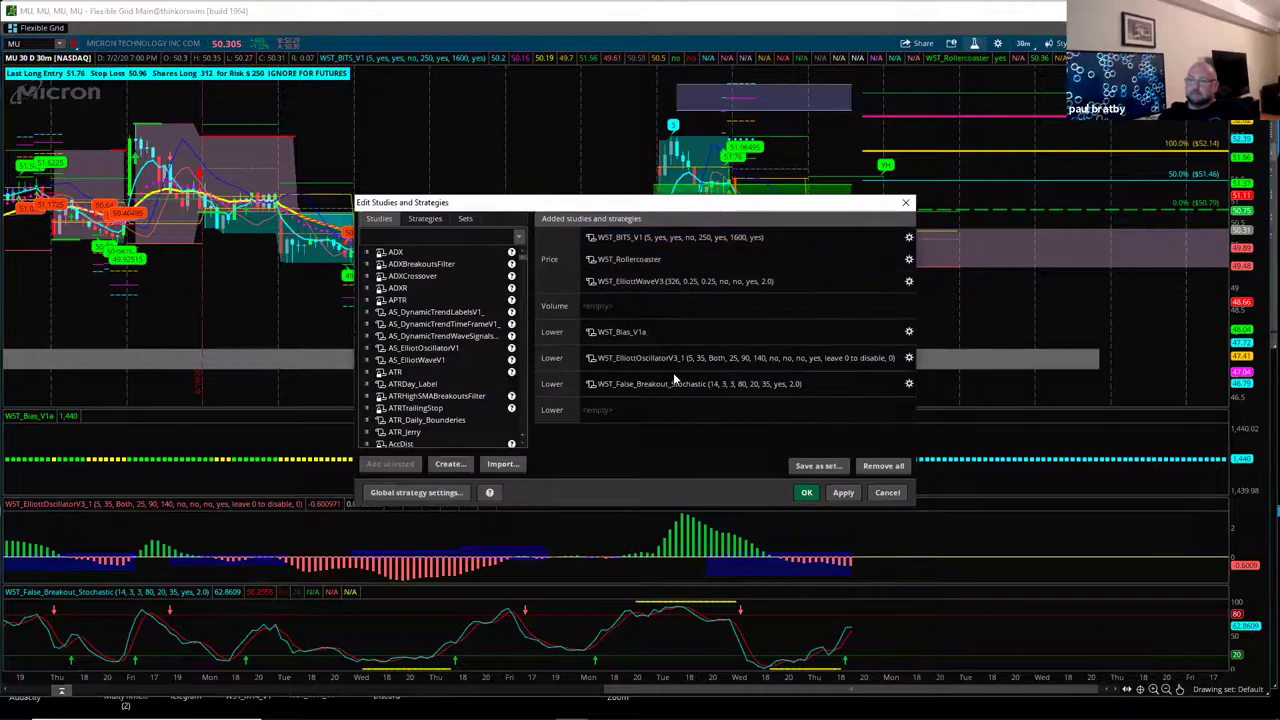
pyautogui.moveTo(648, 338); pyautogui.dragTo(658, 384)
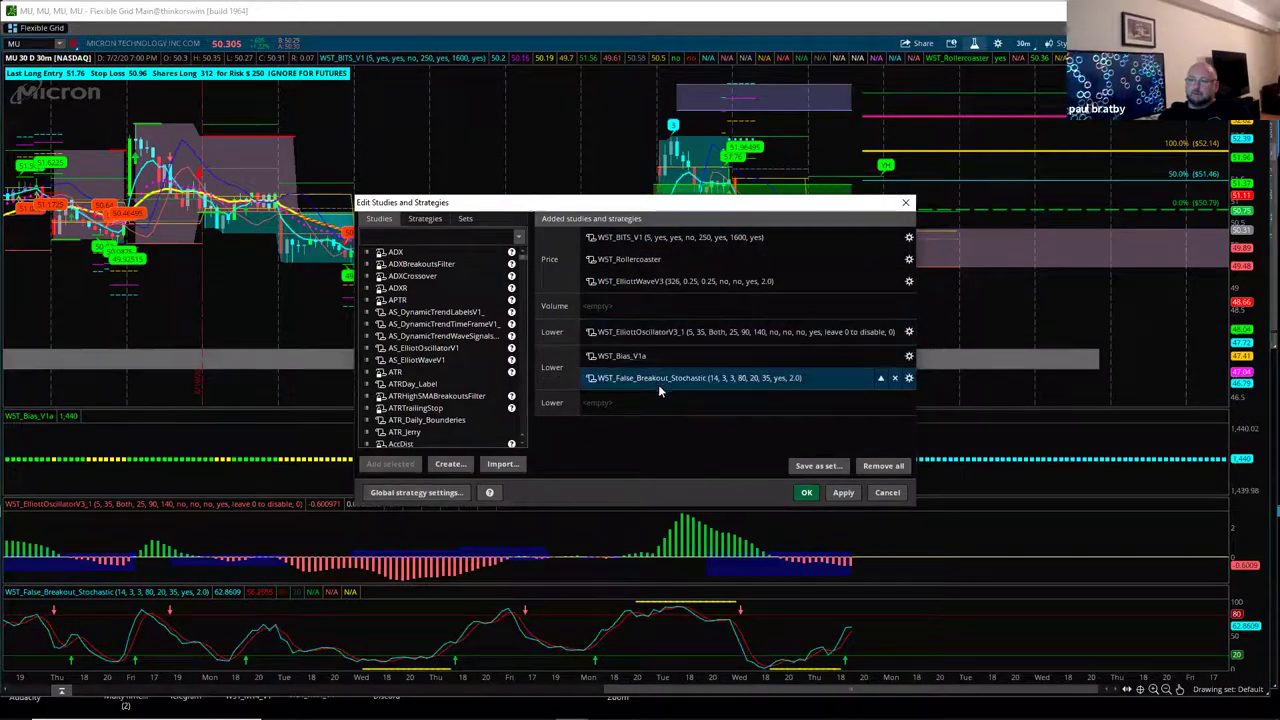
pyautogui.click(806, 493)
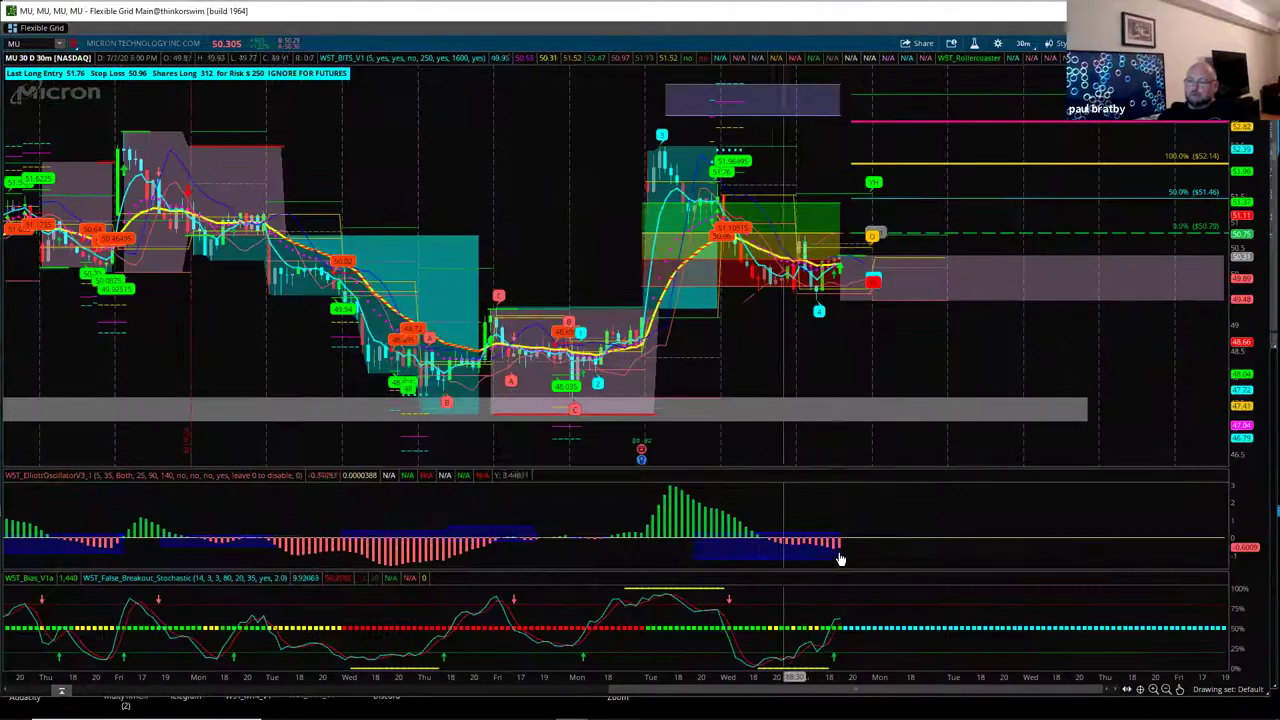
pyautogui.moveTo(916, 579); pyautogui.dragTo(916, 519)
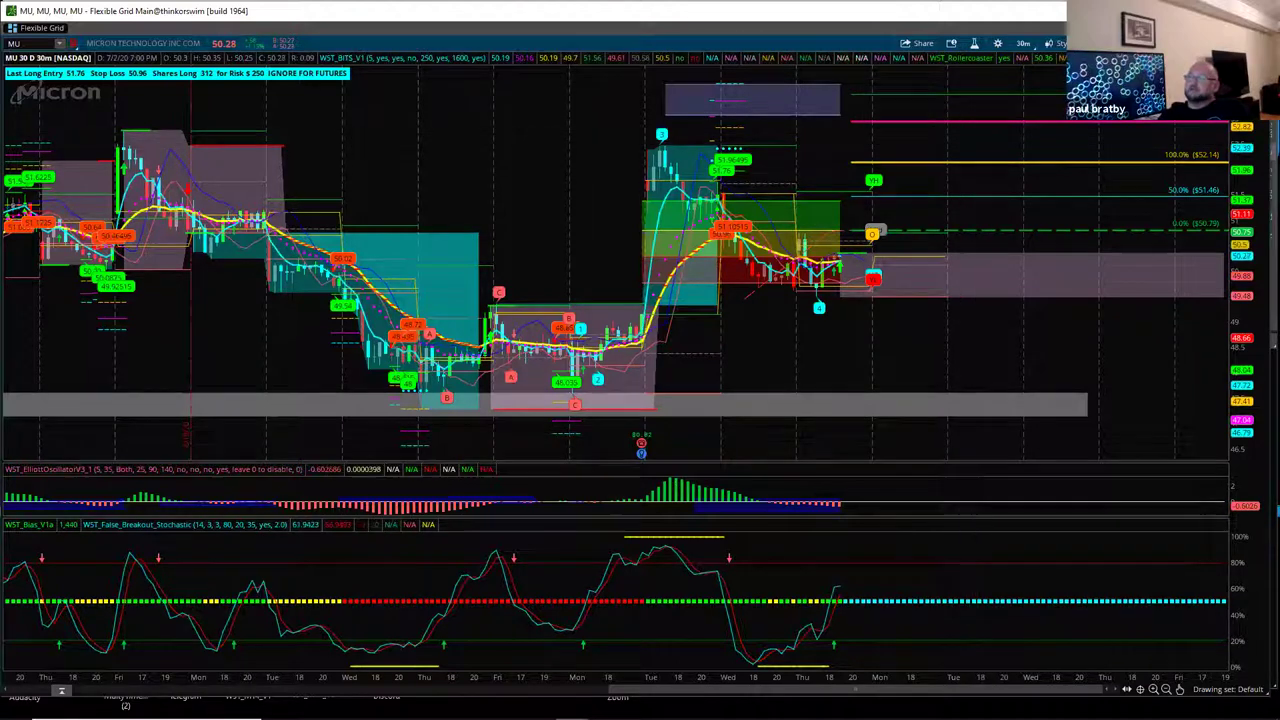
# Switch to the silver futures grid and examine recent price action against the Fibonacci targets on the 3-minute and 5-minute Elliott Wave charts
pyautogui.hotkey('alt', 'Tab')
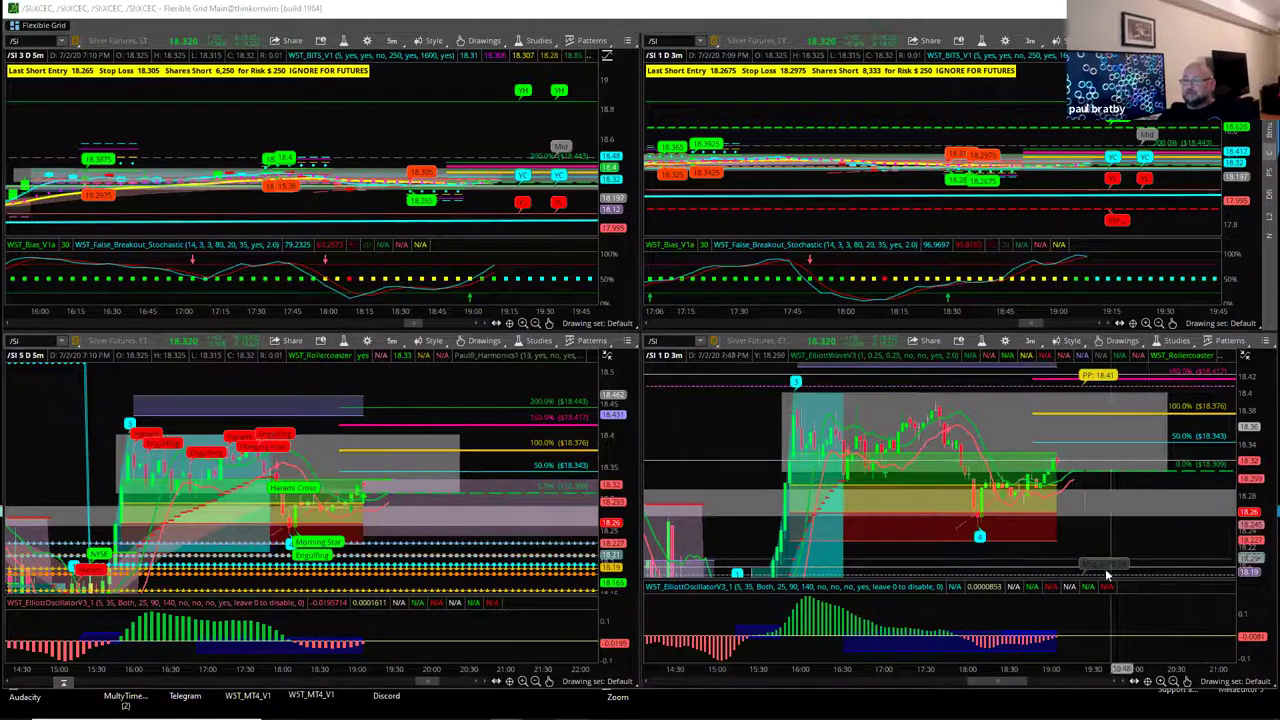
pyautogui.moveTo(1070, 669); pyautogui.dragTo(932, 660)
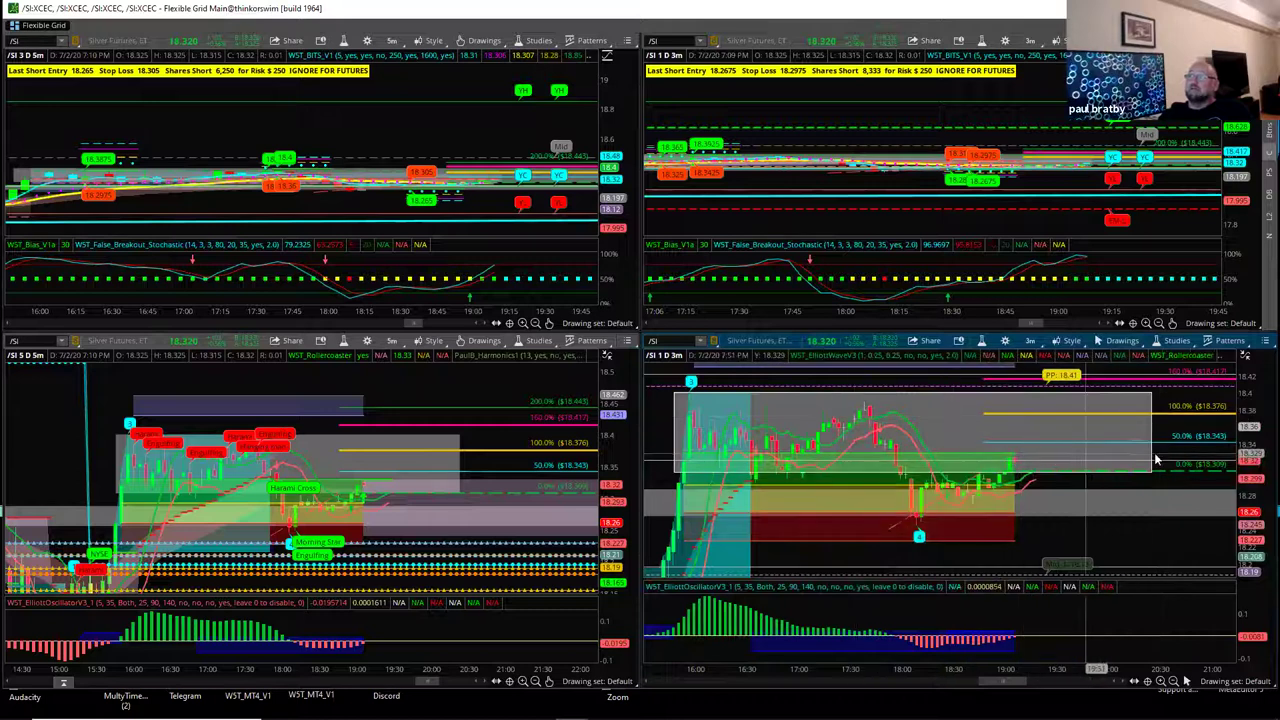
pyautogui.moveTo(1254, 495); pyautogui.dragTo(1256, 445)
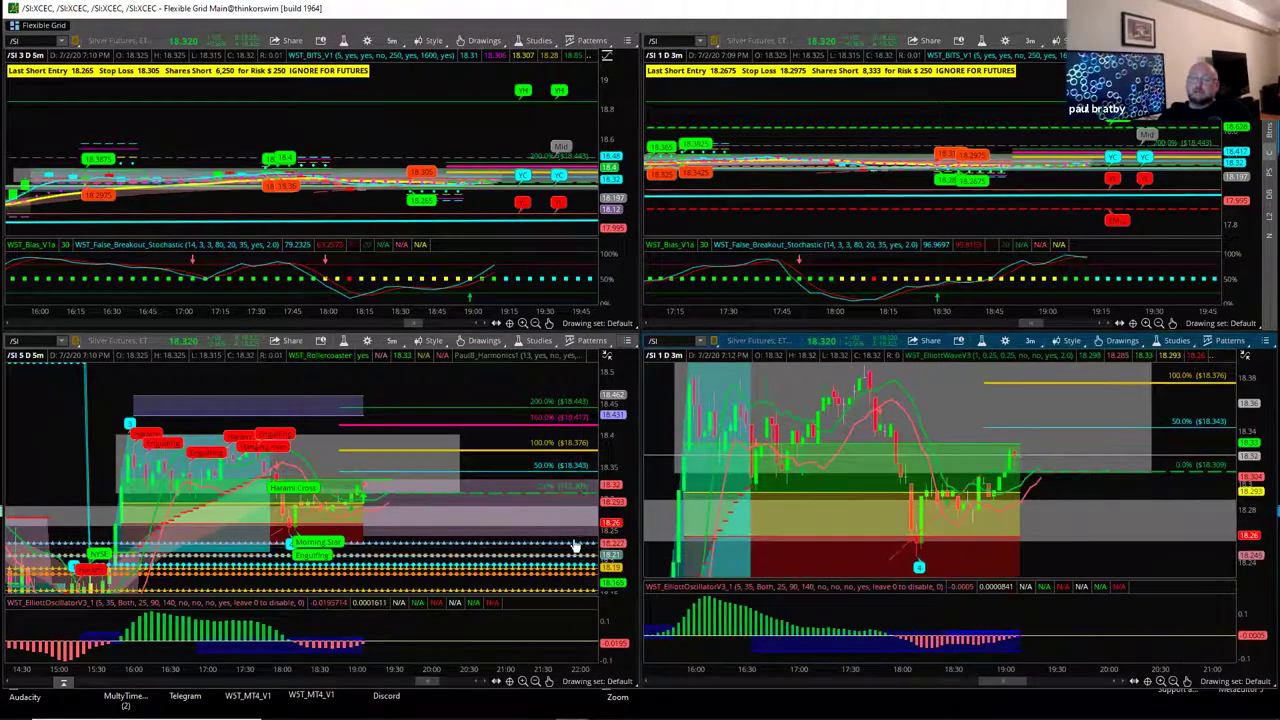
pyautogui.moveTo(478, 667); pyautogui.dragTo(309, 503)
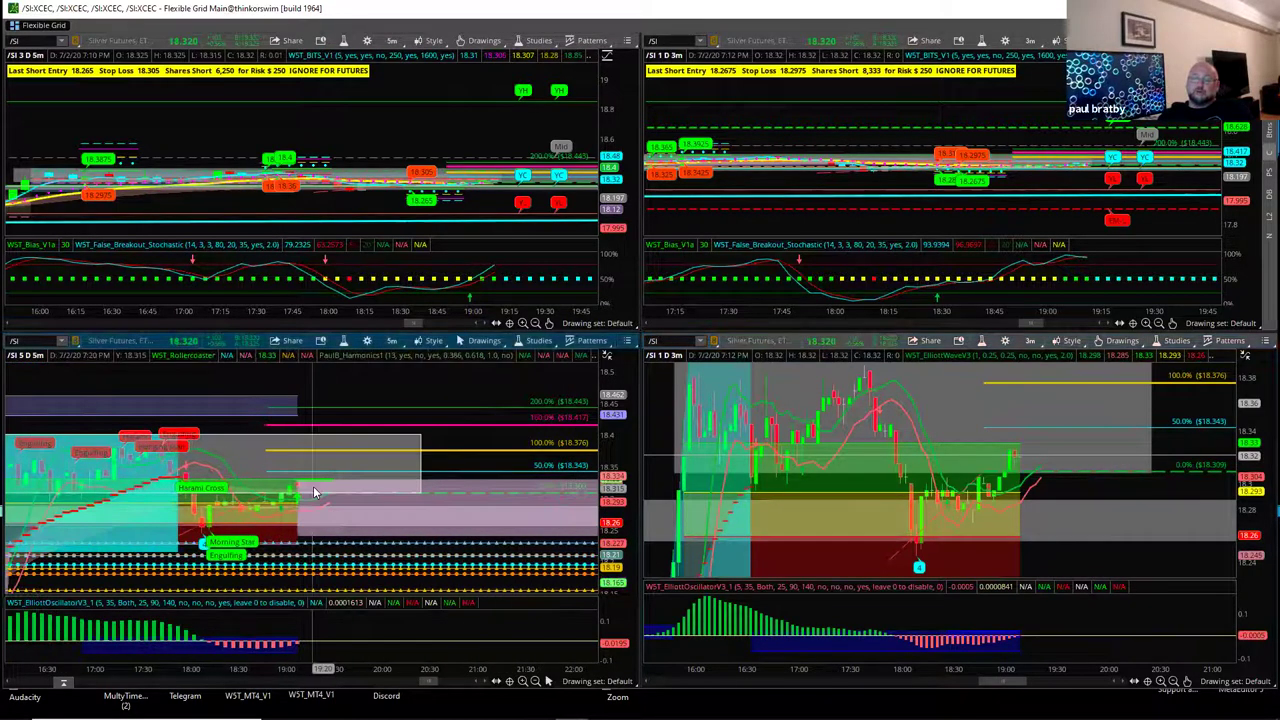
# Switch the grid to crude oil futures (/CL) and maximize the 3-minute Elliott Wave chart, fitted to the day's full price swing
pyautogui.moveTo(607, 510); pyautogui.dragTo(607, 498)
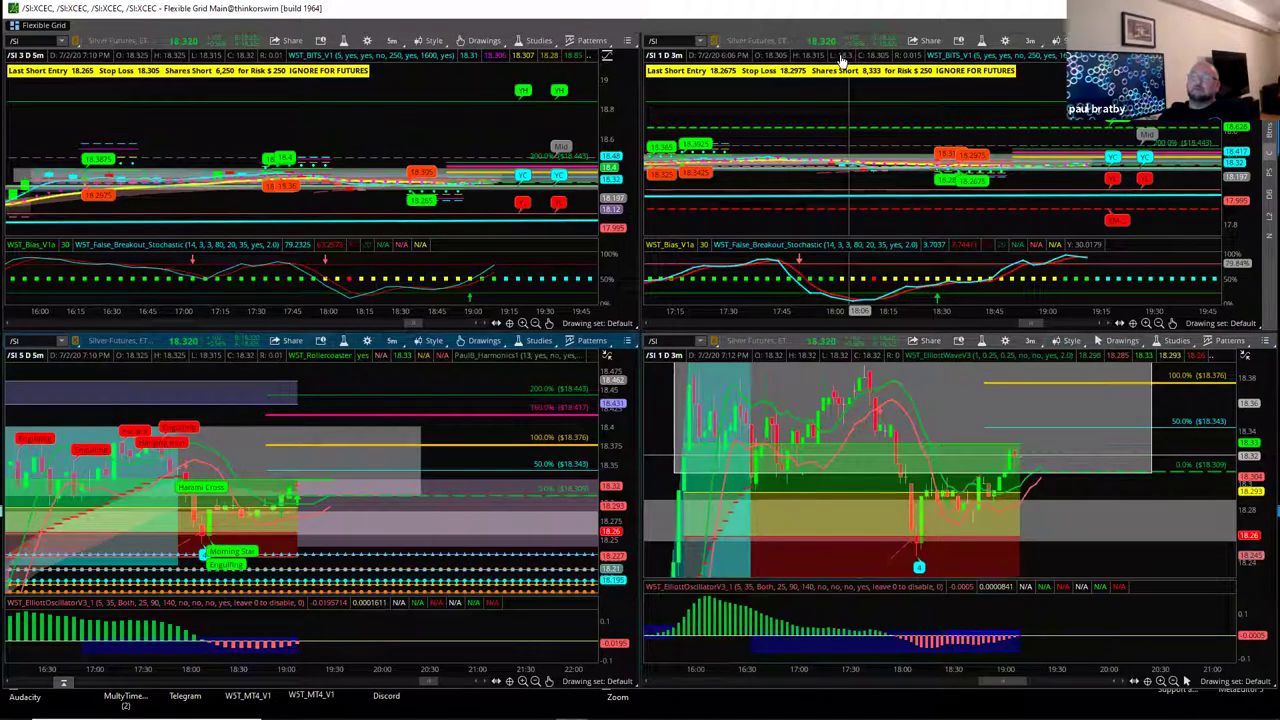
pyautogui.scroll(-5, 519, 222)
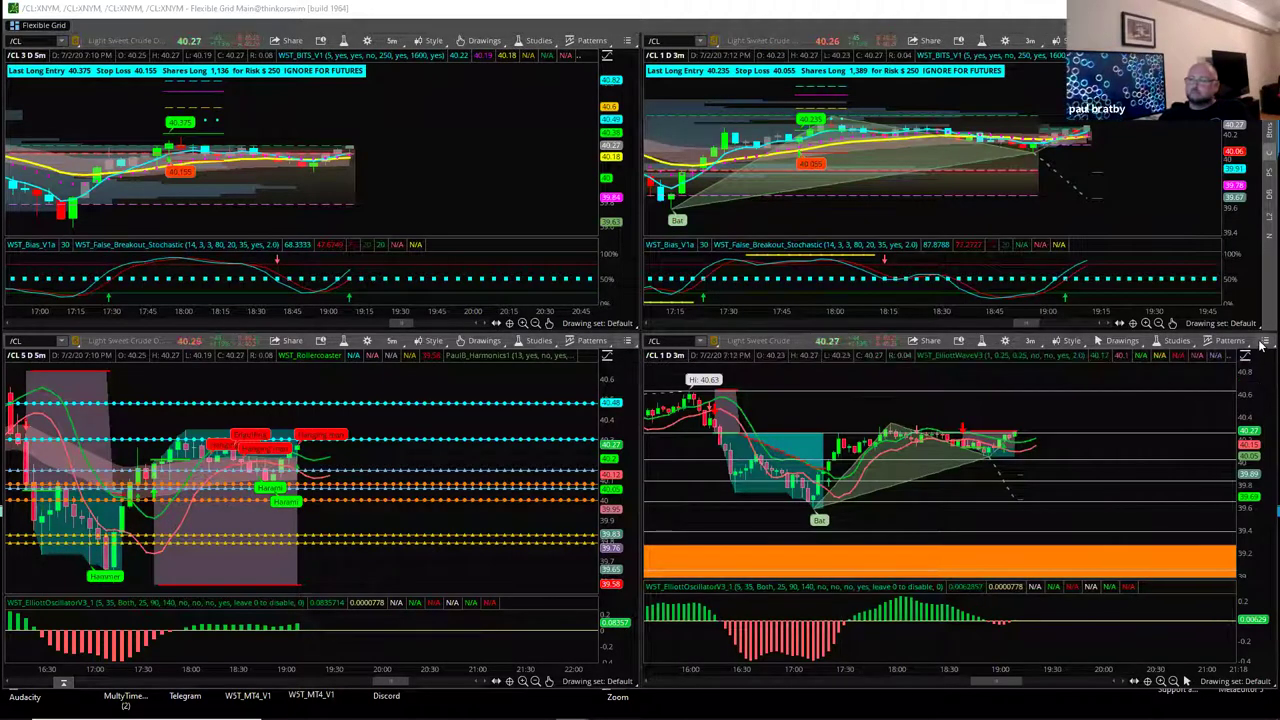
pyautogui.rightClick(1221, 380)
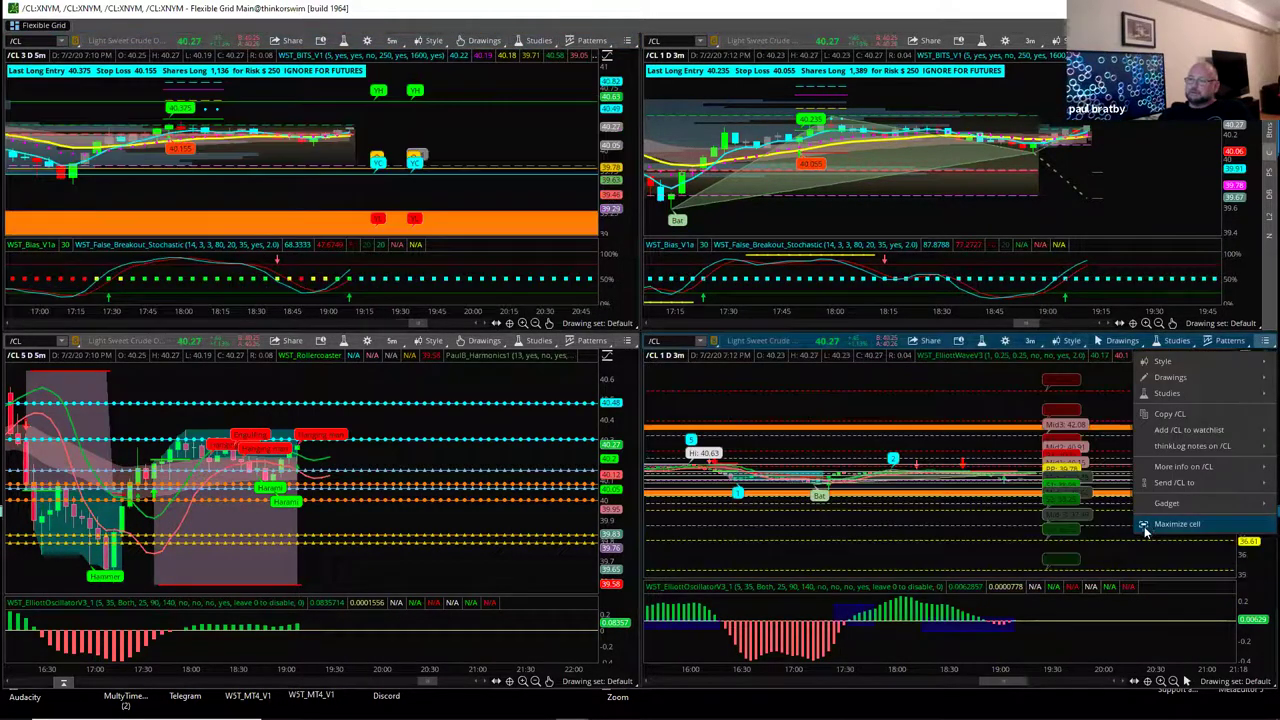
pyautogui.click(1150, 527)
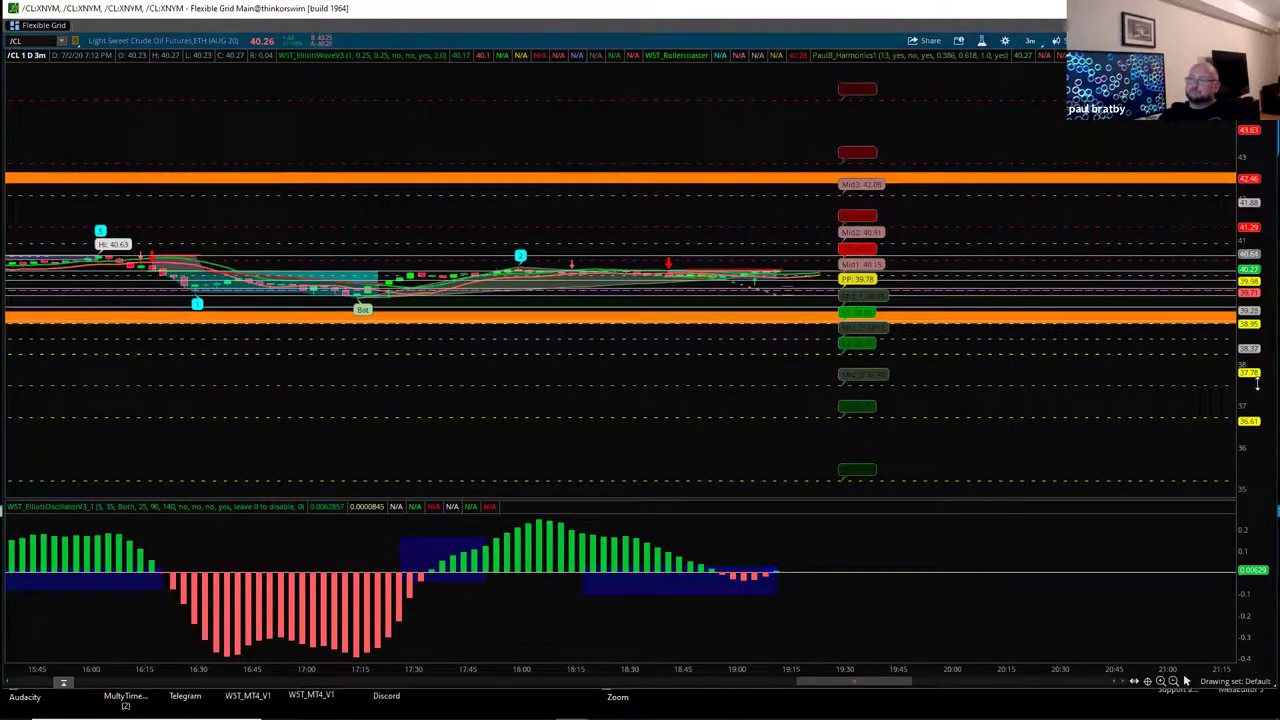
pyautogui.moveTo(780, 664); pyautogui.dragTo(997, 659)
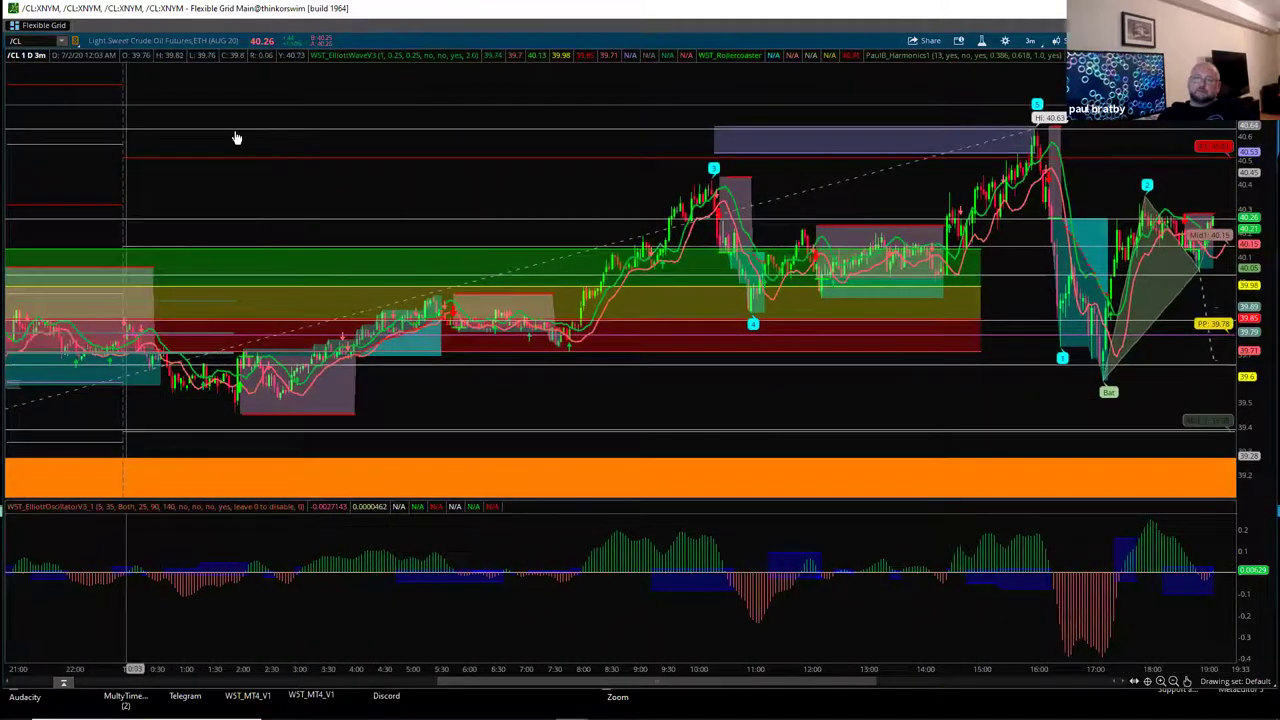
pyautogui.moveTo(234, 134); pyautogui.dragTo(183, 137)
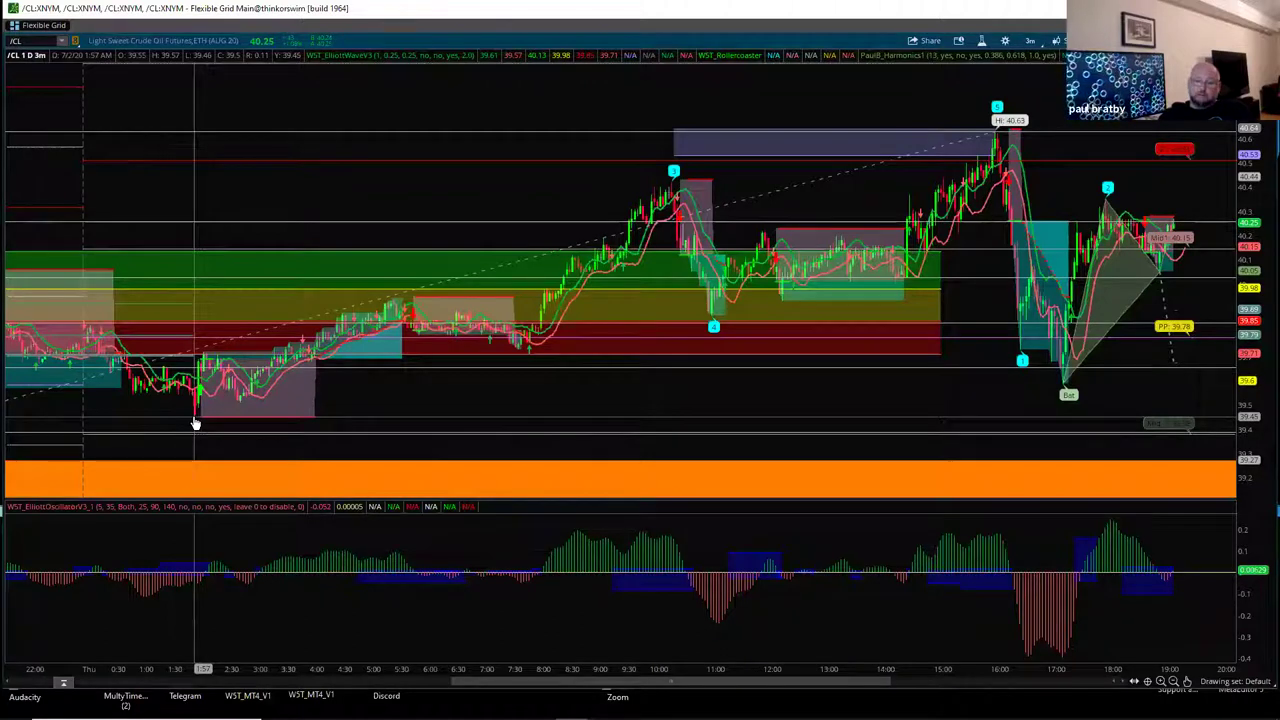
# Set the WST_ElliottWaveV3 start bar to 50 on the crude oil 3-minute chart and inspect the recalculated wave count
pyautogui.click(981, 43)
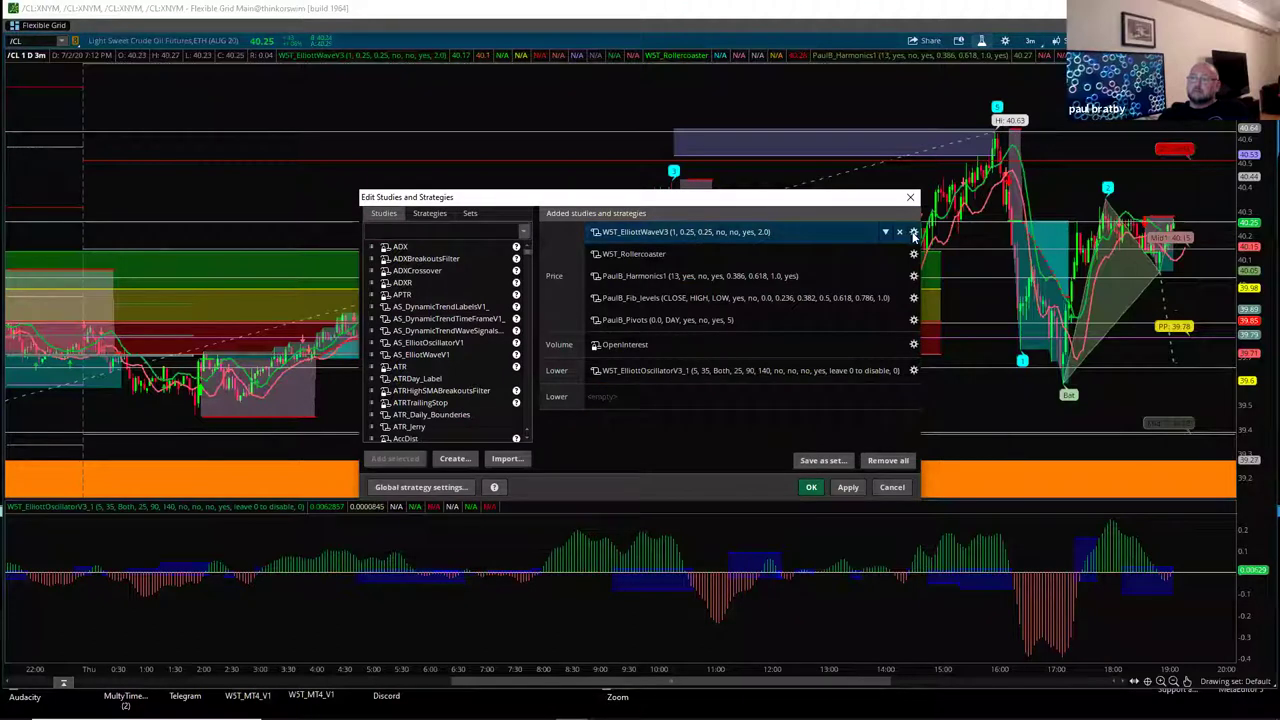
pyautogui.click(913, 233)
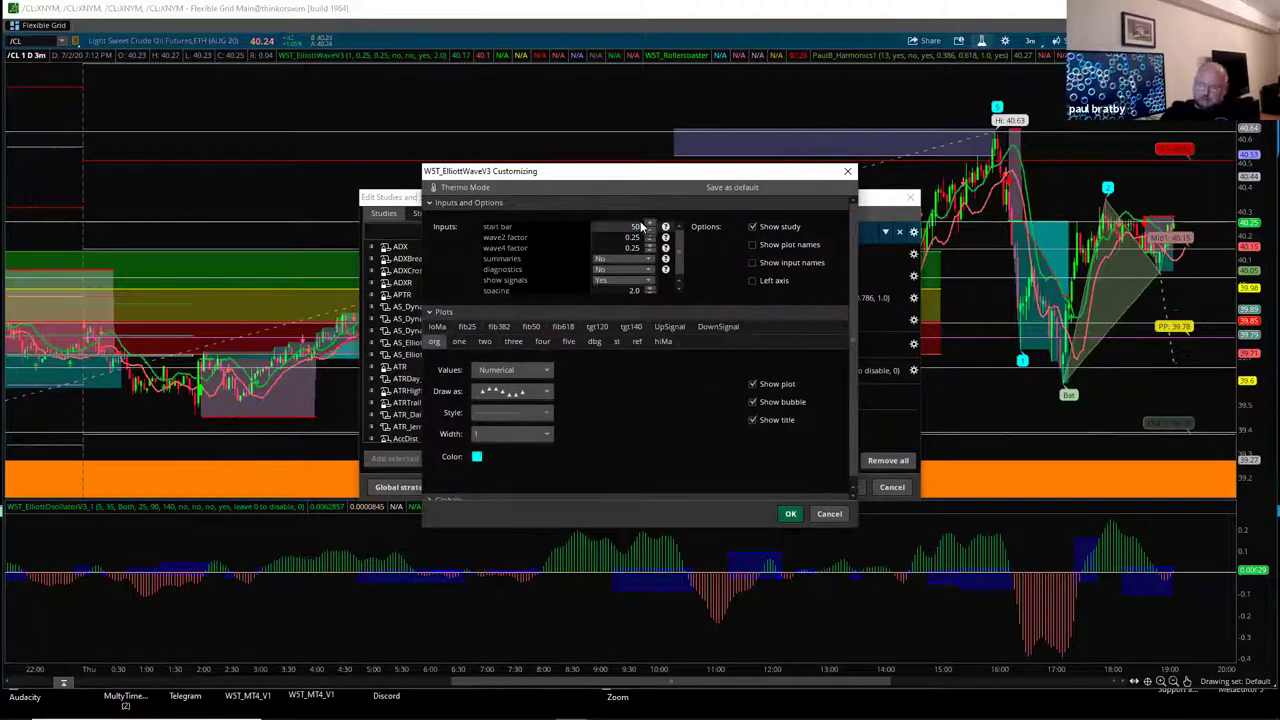
pyautogui.click(816, 514)
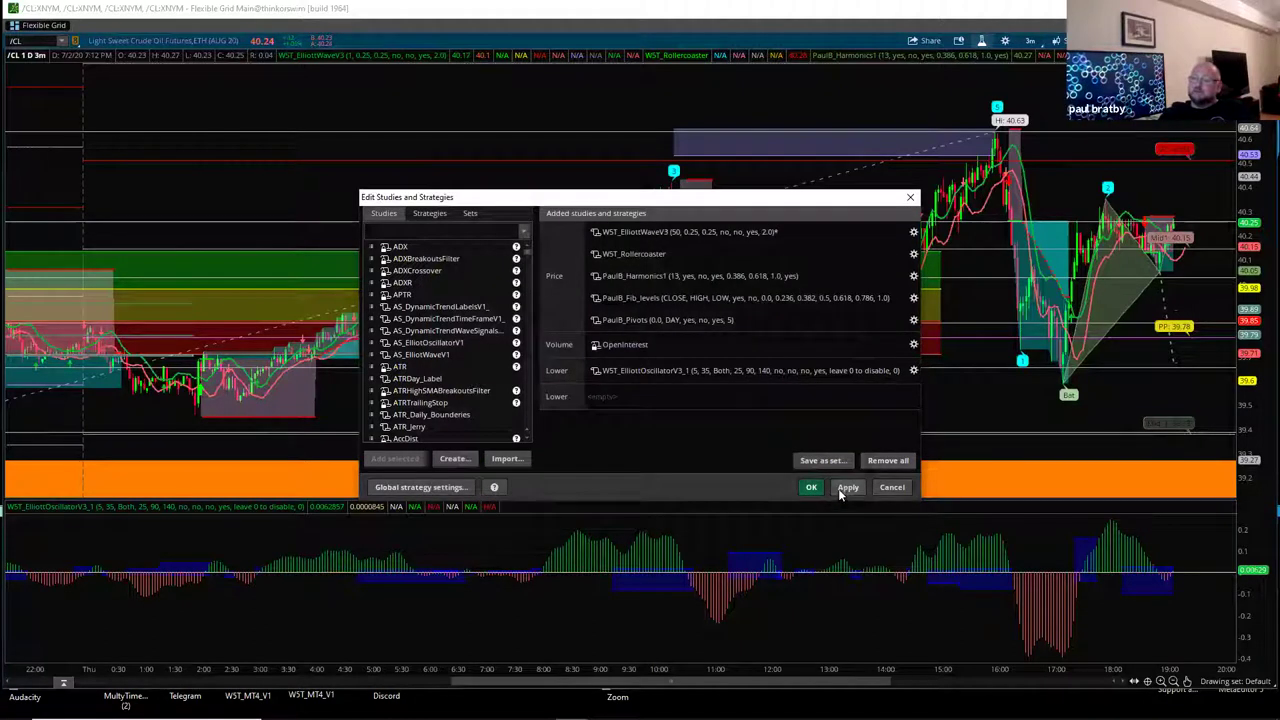
pyautogui.click(811, 487)
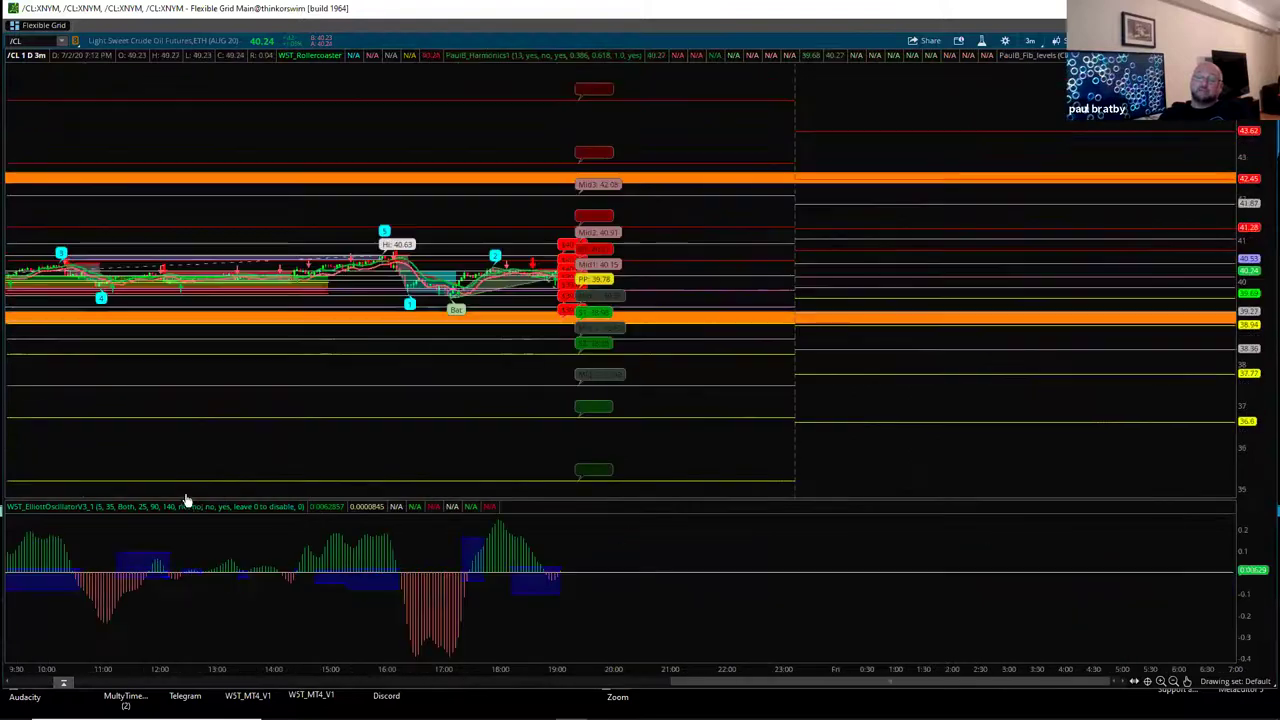
pyautogui.moveTo(423, 454); pyautogui.dragTo(1250, 330)
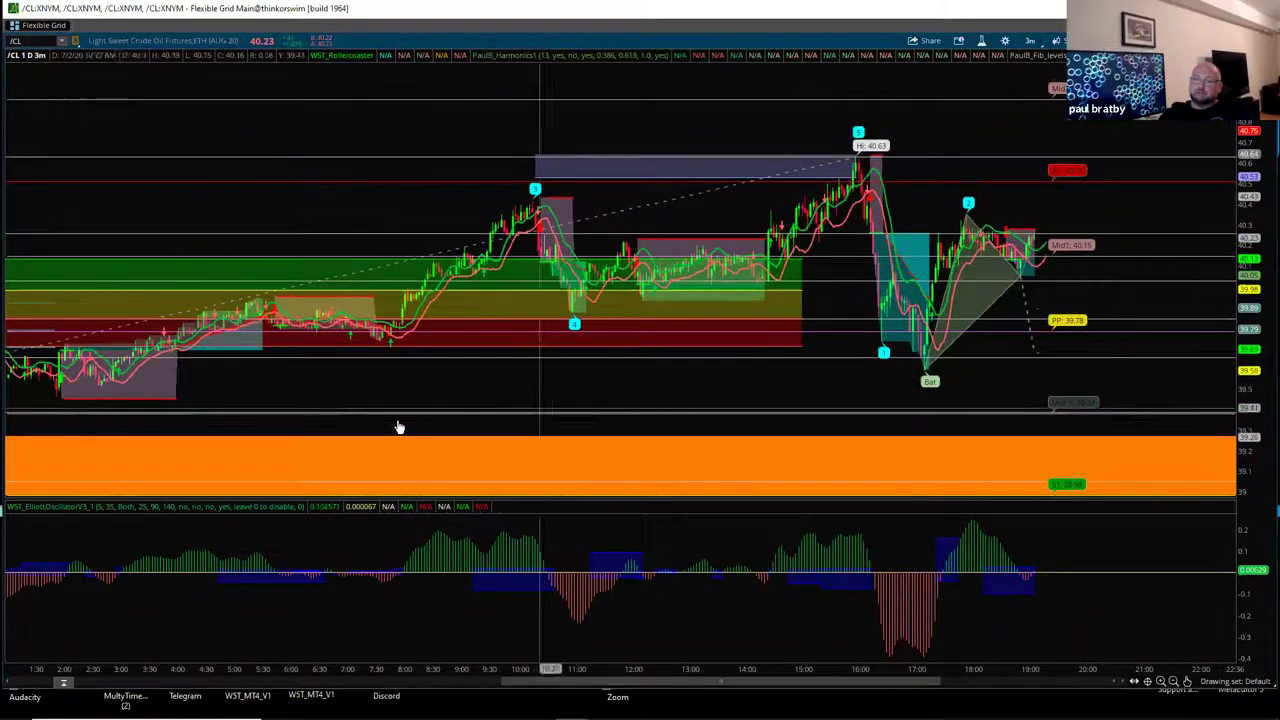
pyautogui.scroll(5, 662, 371)
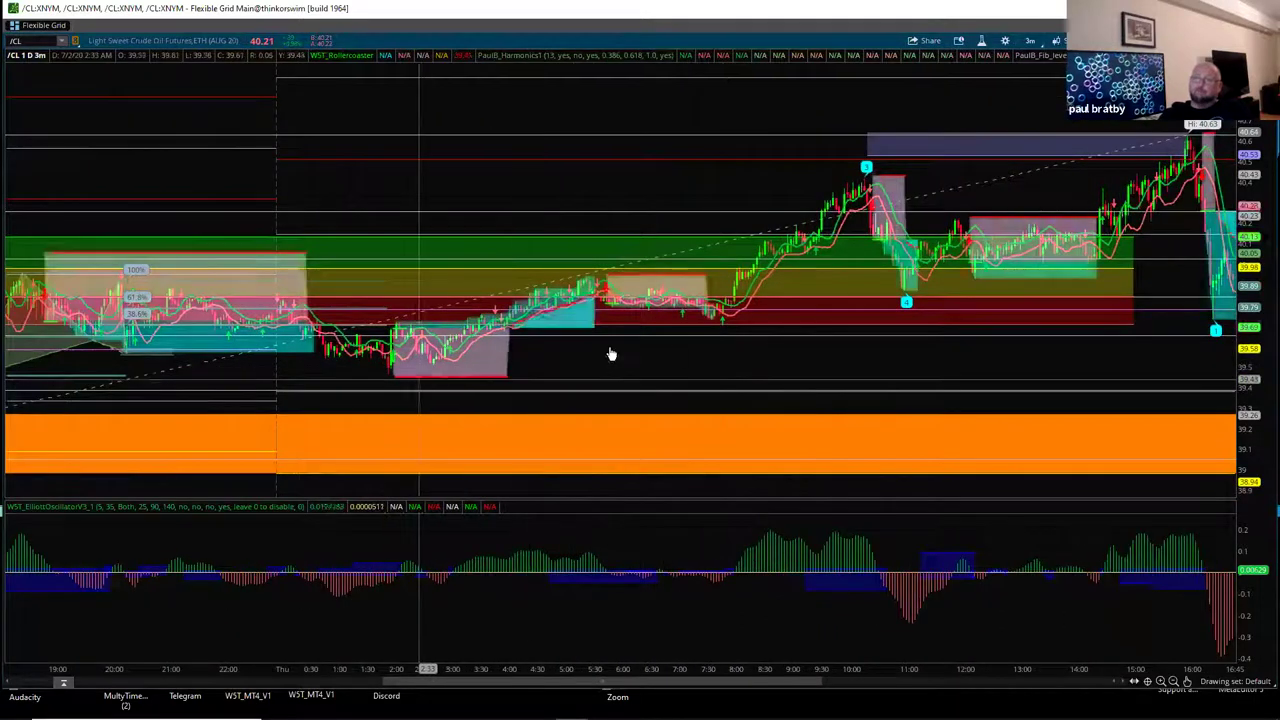
pyautogui.scroll(-5, 489, 400)
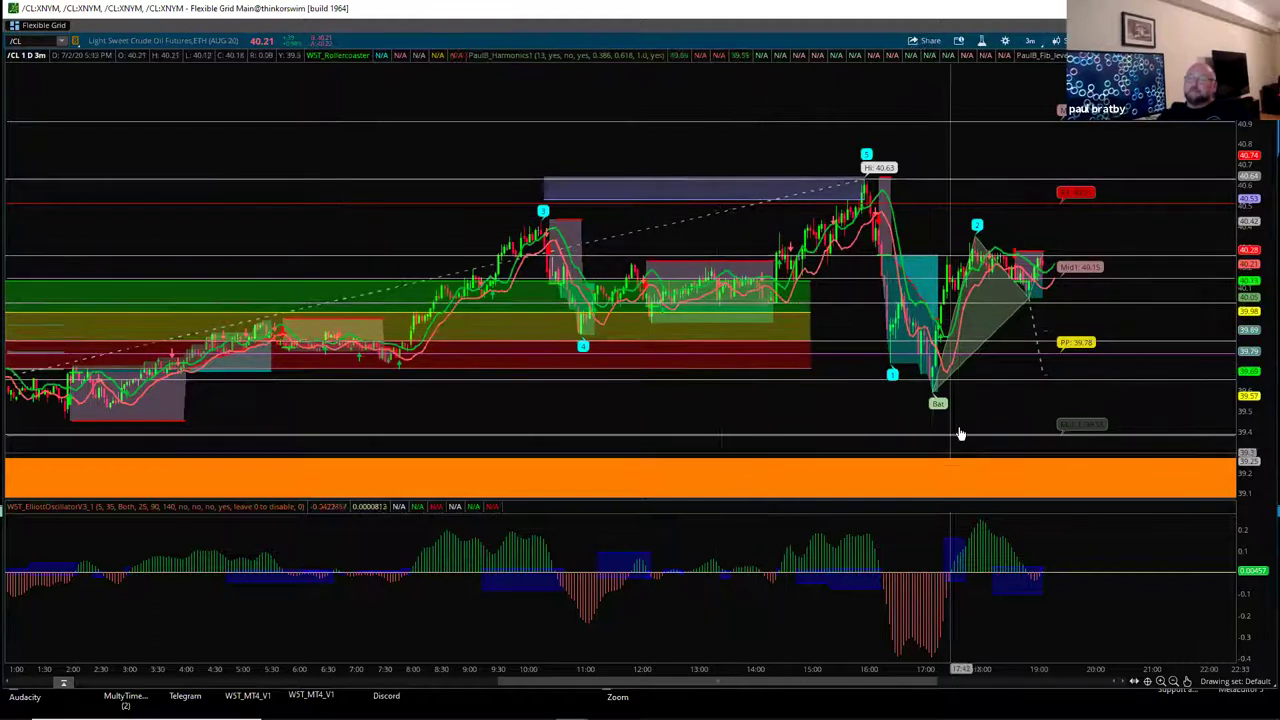
pyautogui.moveTo(958, 669); pyautogui.dragTo(859, 663)
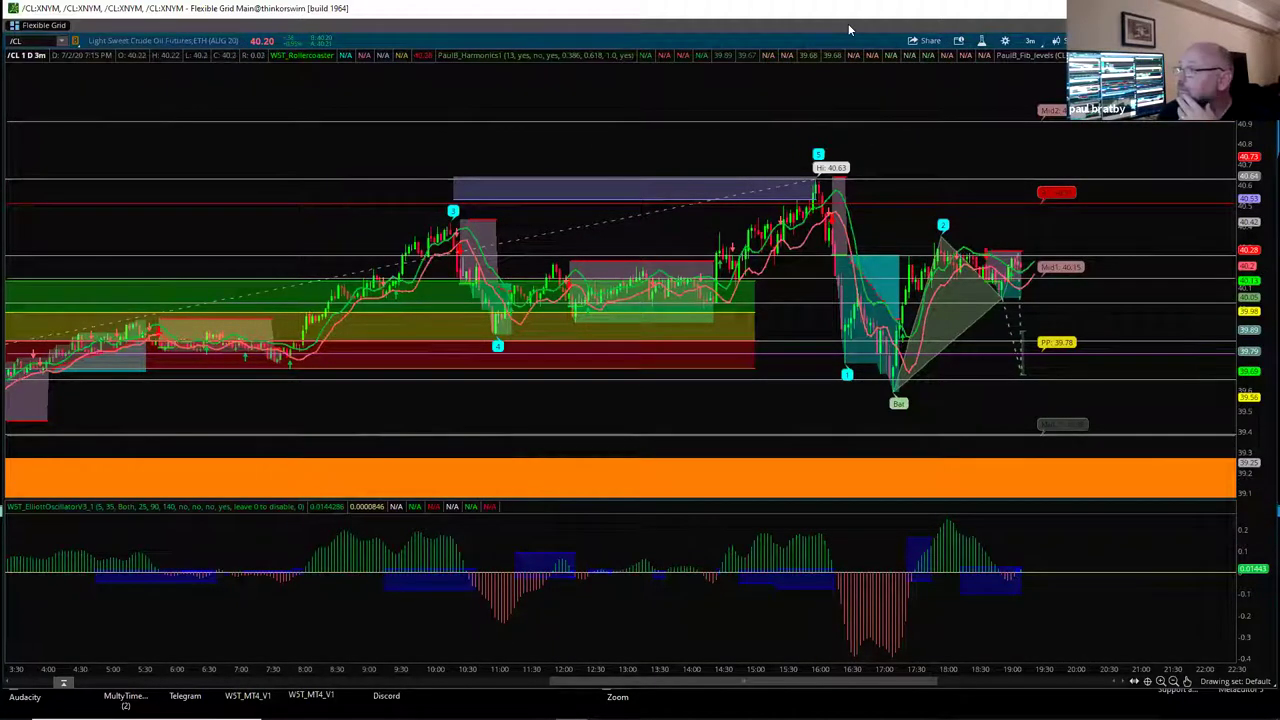
# Restore the four-chart grid and load natural gas futures (/NG) into it
pyautogui.click(1265, 40)
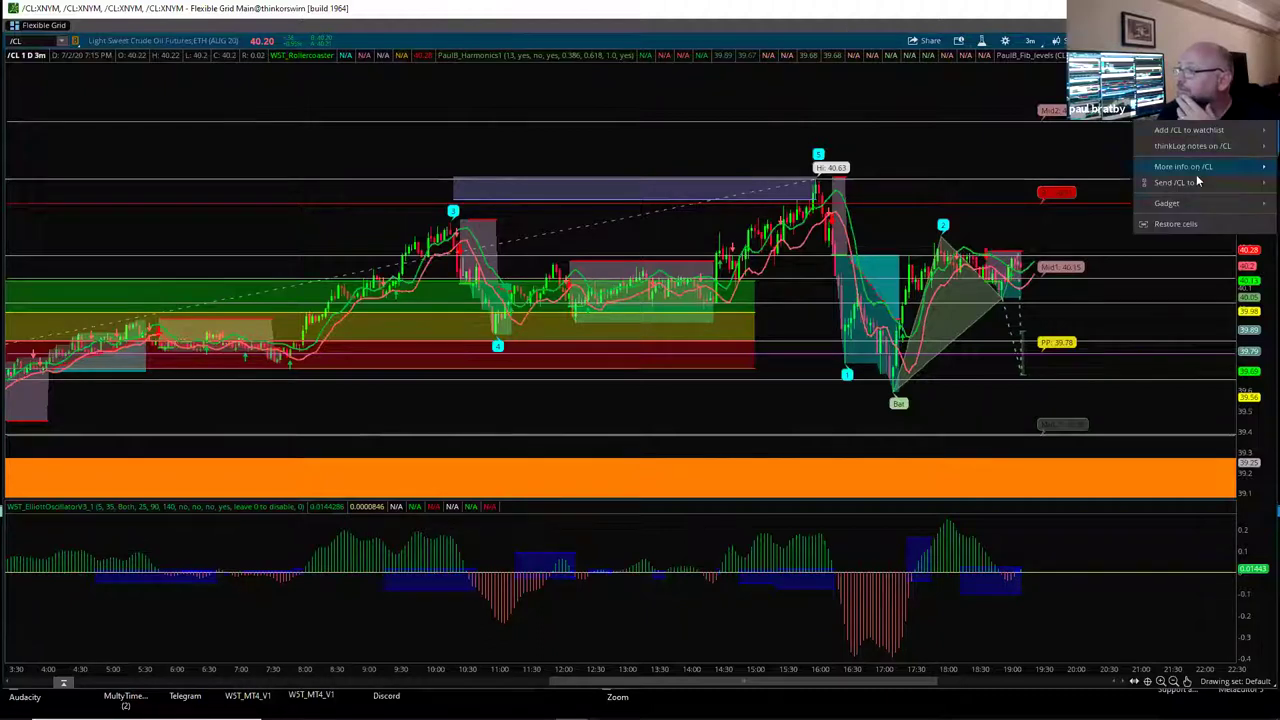
pyautogui.click(1175, 223)
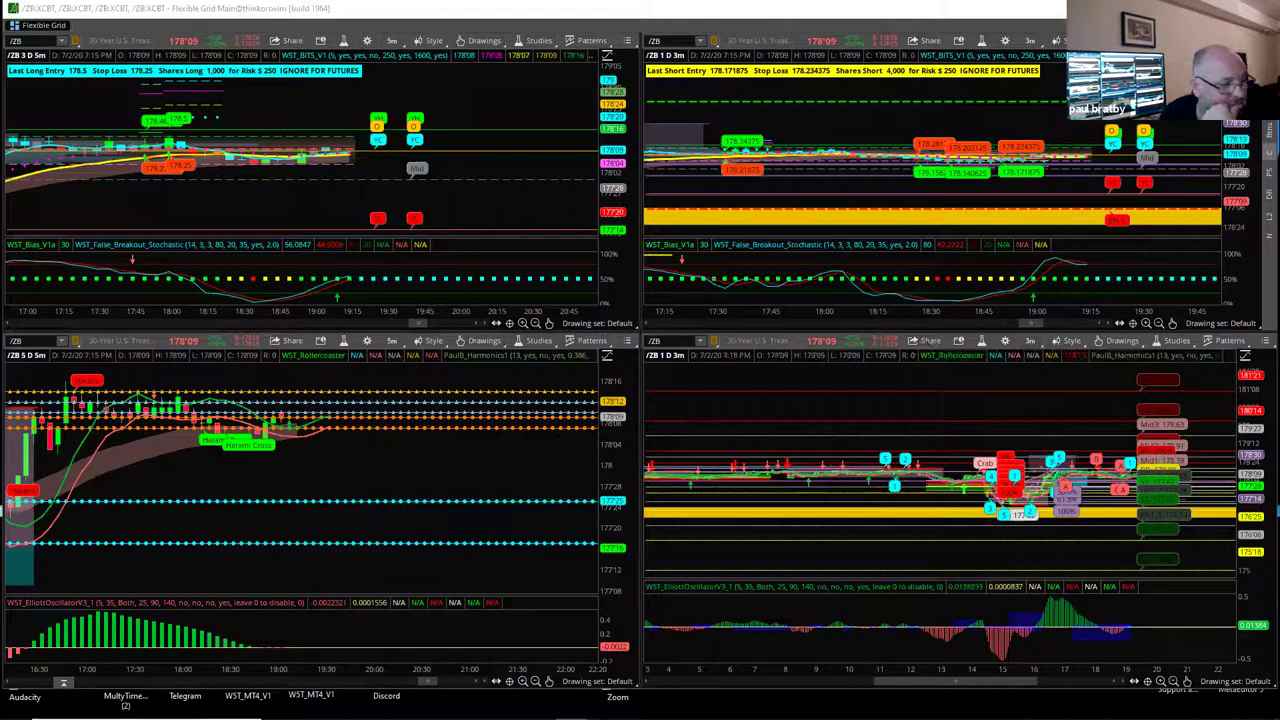
pyautogui.write('/NG')
pyautogui.press('Return')
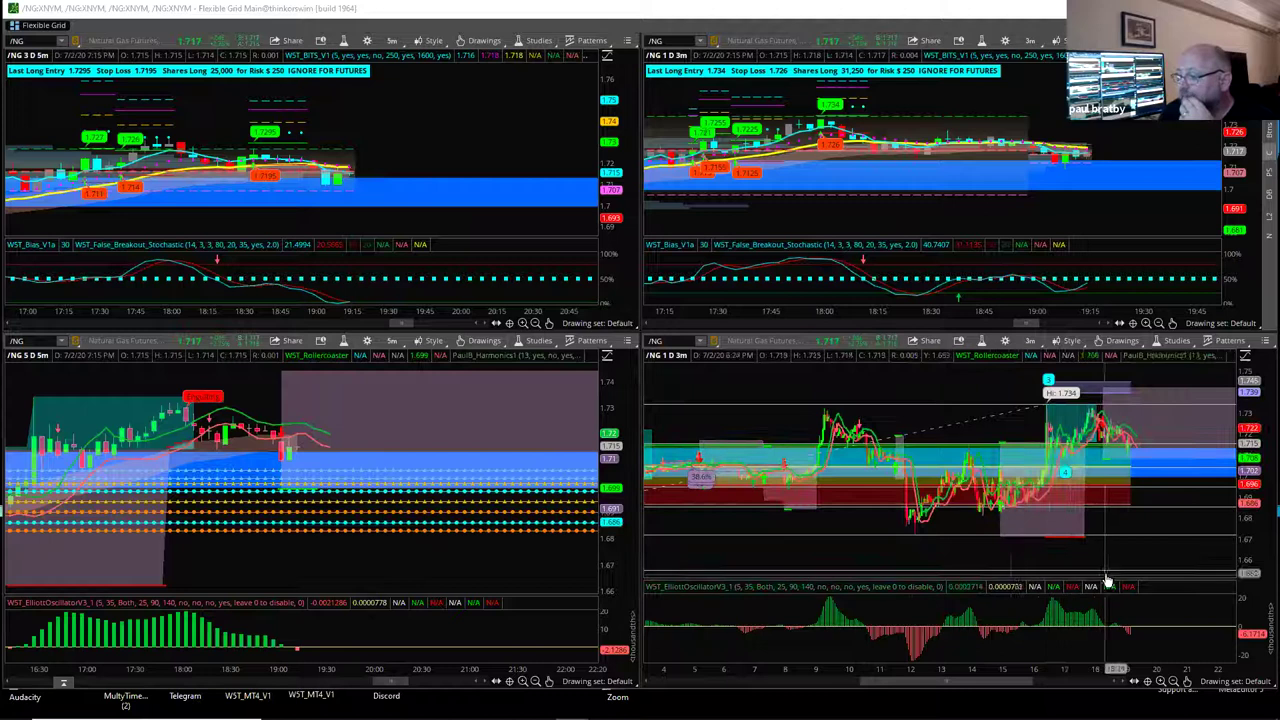
pyautogui.moveTo(350, 675); pyautogui.dragTo(452, 669)
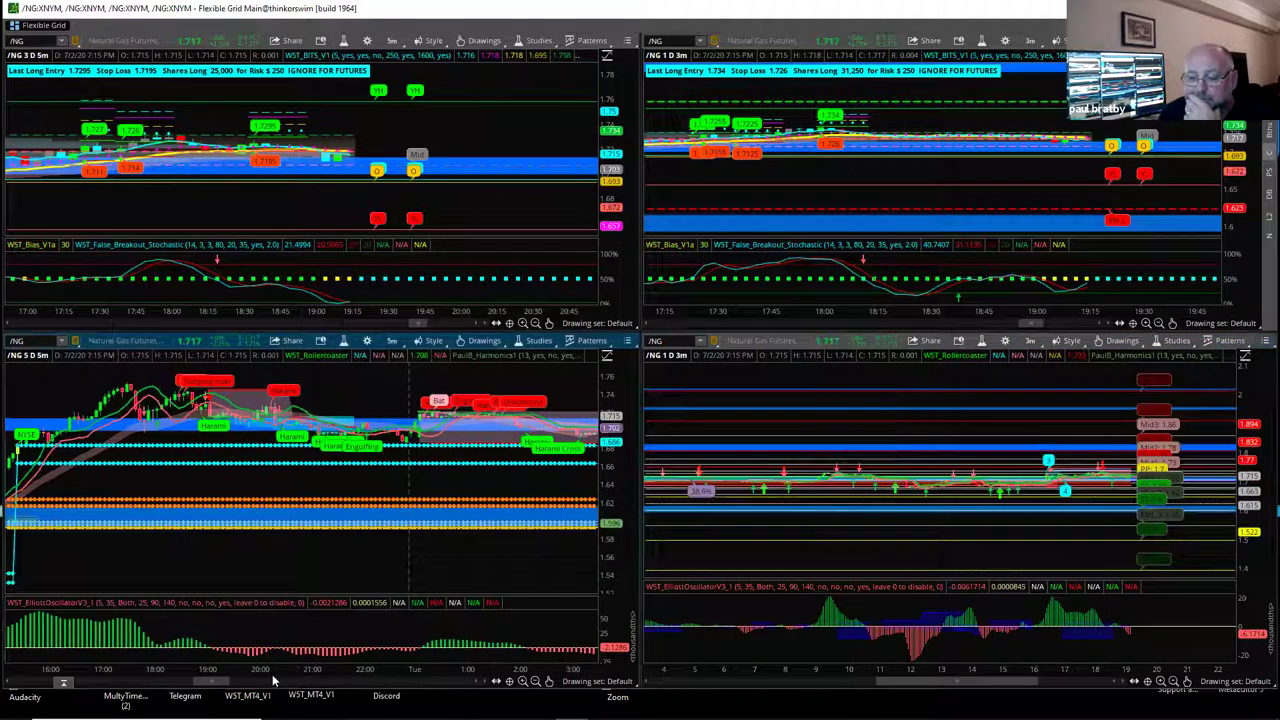
pyautogui.moveTo(245, 688); pyautogui.dragTo(420, 690)
pyautogui.moveTo(1244, 480); pyautogui.dragTo(1248, 430)
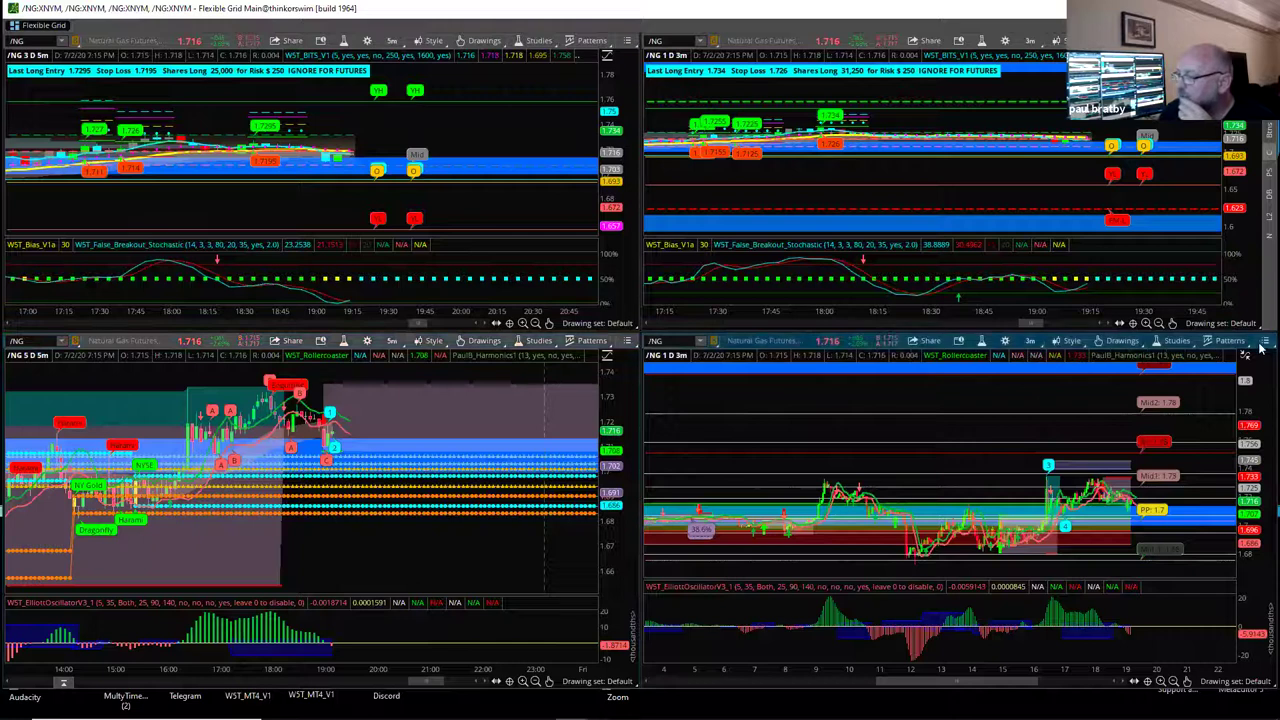
# Maximize the natural gas 3-minute Elliott Wave chart and enlarge its price pane by shrinking the oscillator pane
pyautogui.click(1265, 340)
pyautogui.click(1150, 524)
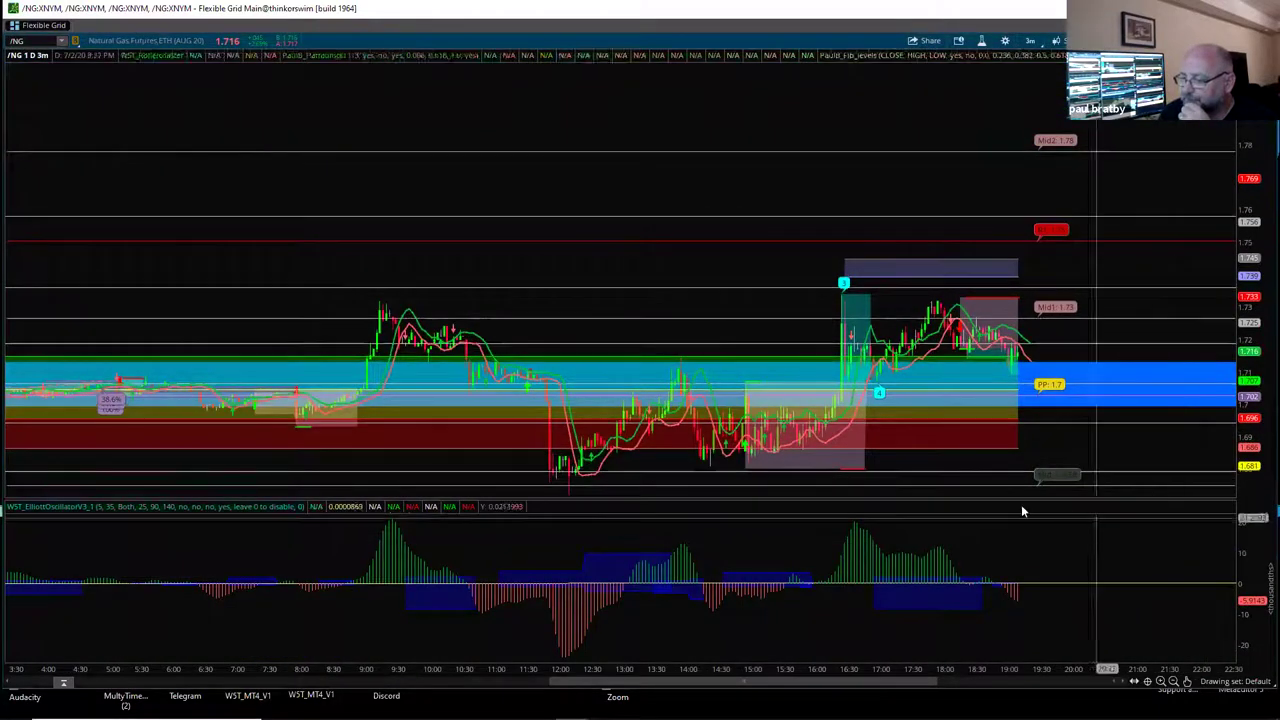
pyautogui.moveTo(993, 497); pyautogui.dragTo(1005, 608)
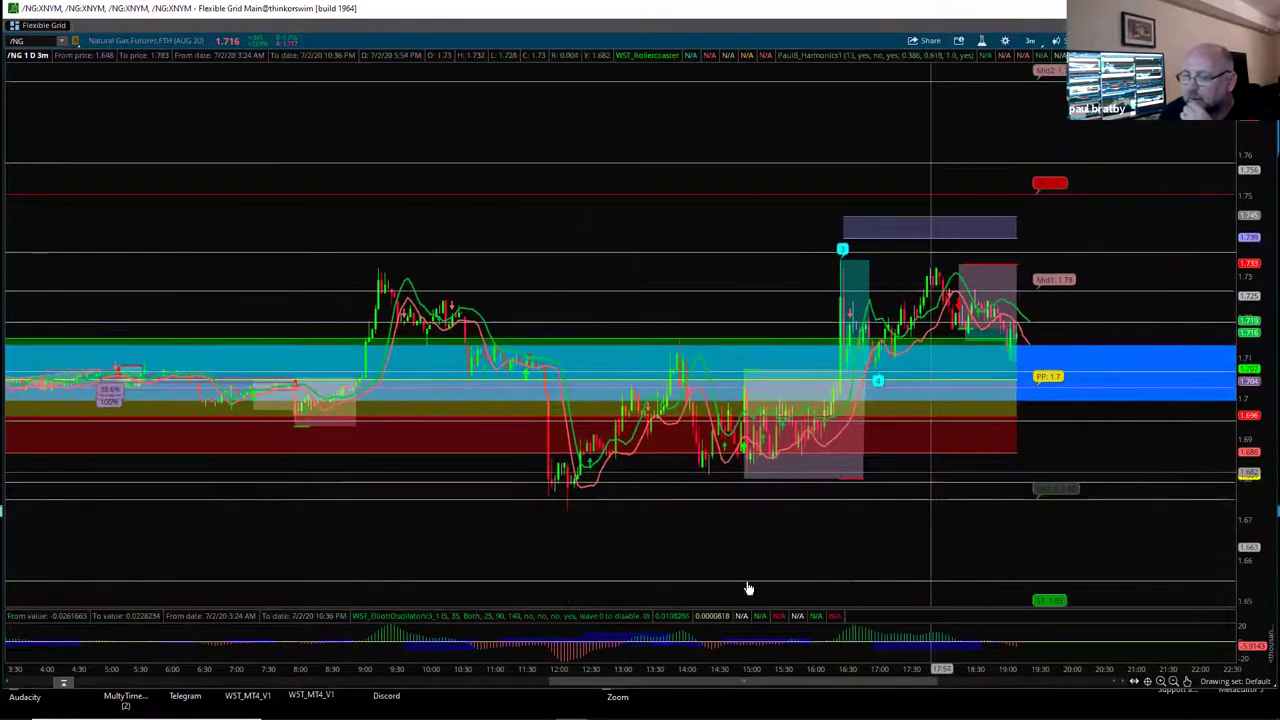
pyautogui.moveTo(760, 670); pyautogui.dragTo(986, 677)
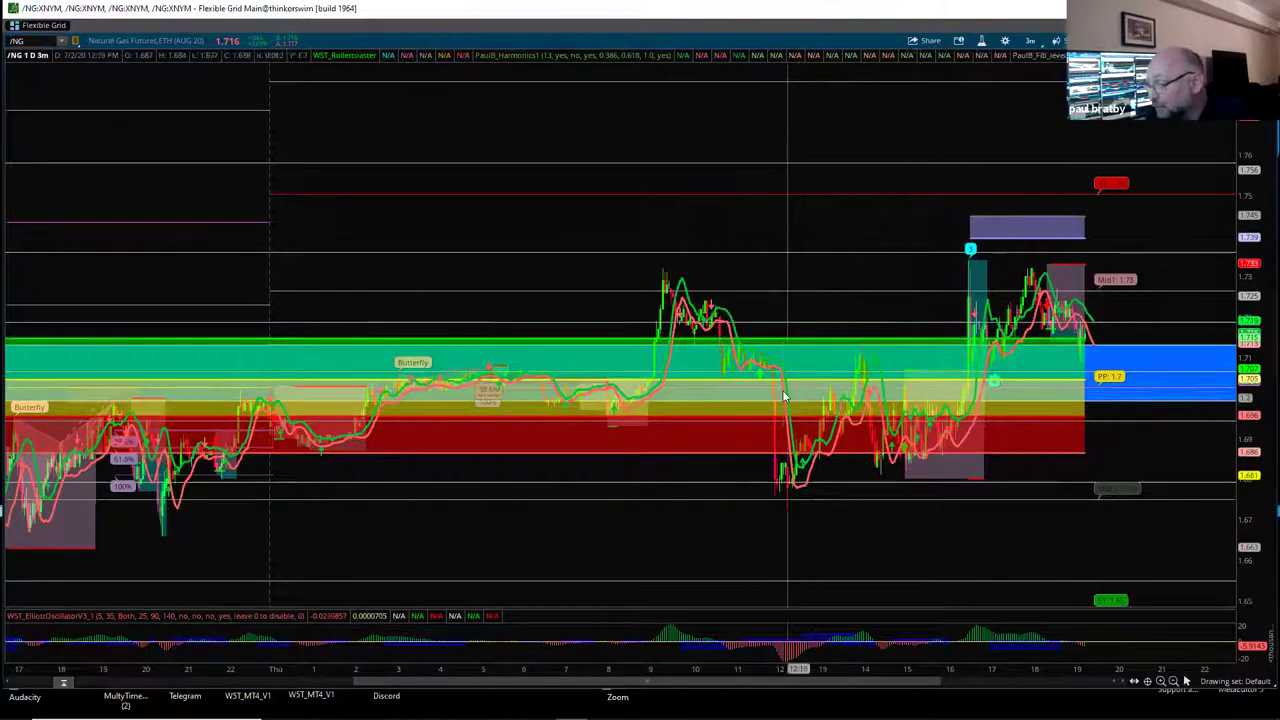
pyautogui.moveTo(783, 670); pyautogui.dragTo(615, 674)
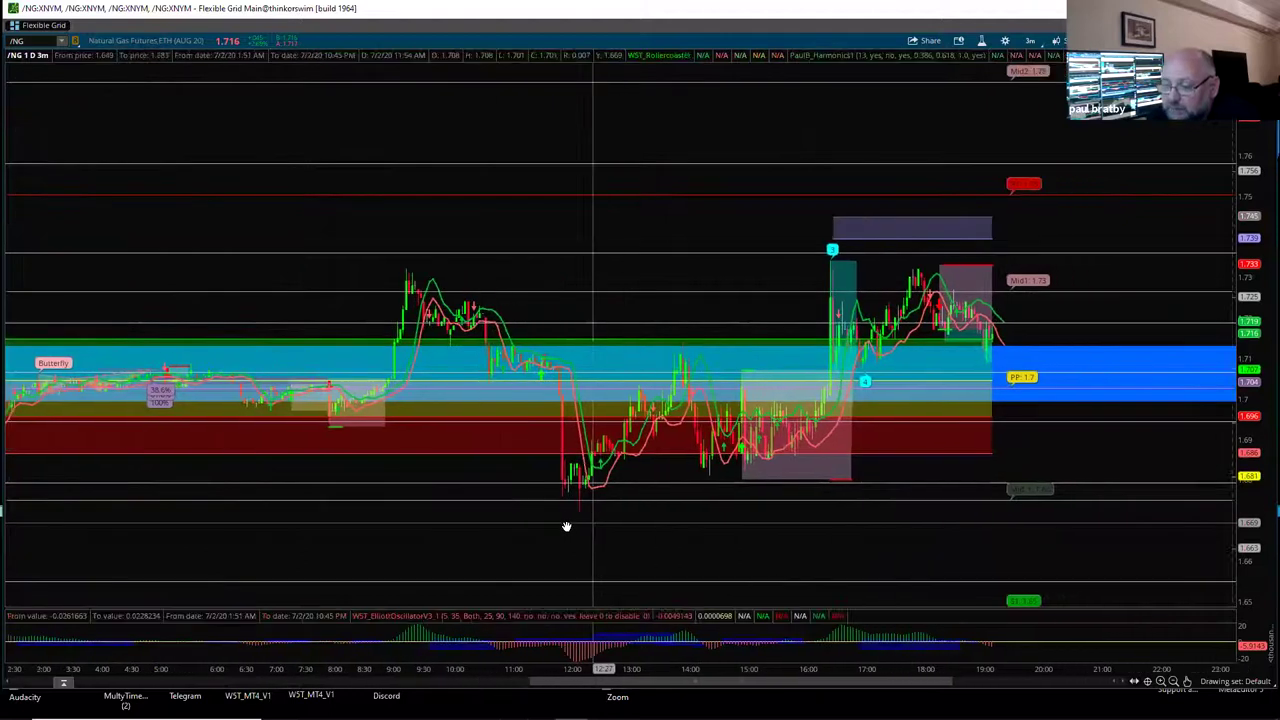
pyautogui.scroll(-2, 567, 527)
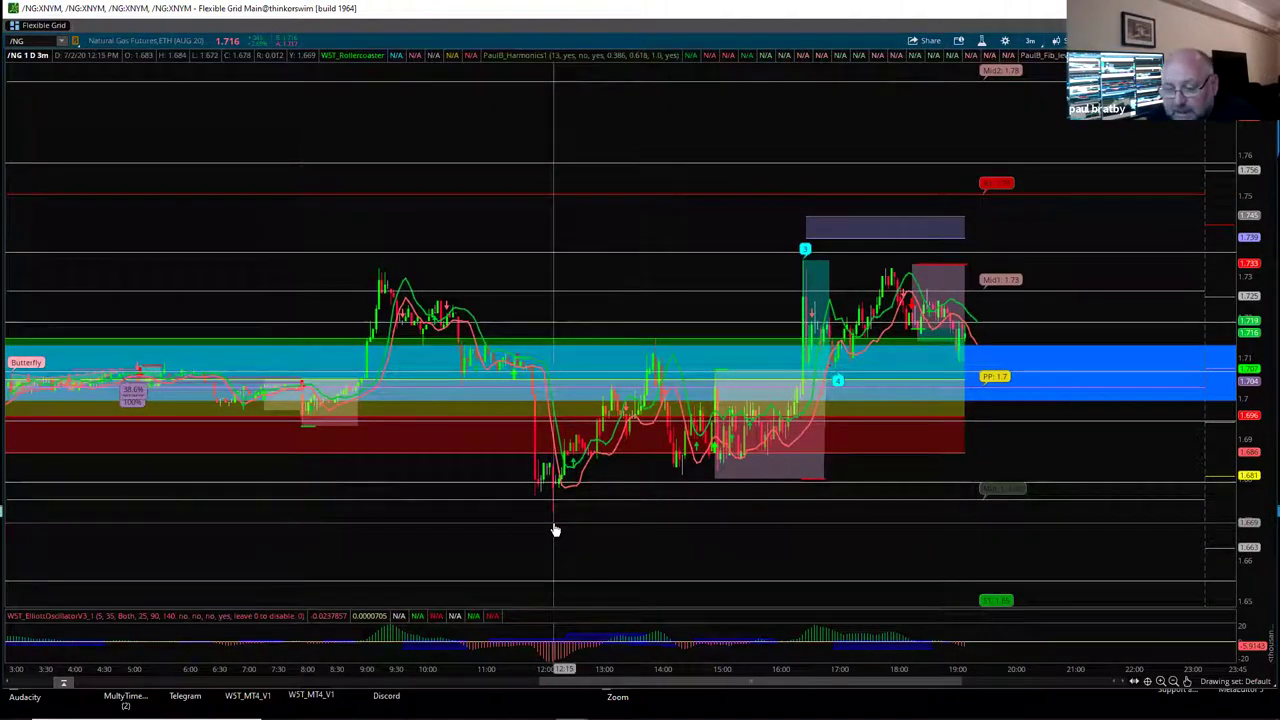
# Set the WST_ElliottWaveV3 start bar to 705 on the natural gas 3-minute chart
pyautogui.click(981, 41)
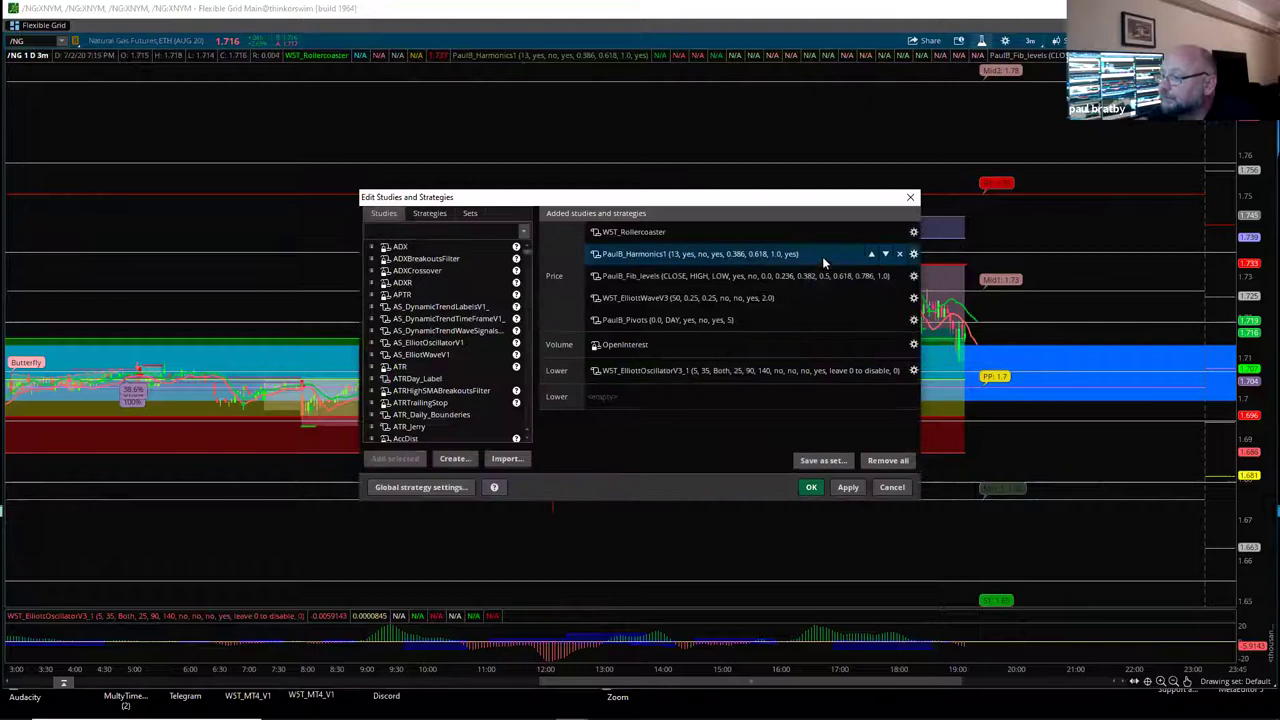
pyautogui.click(913, 298)
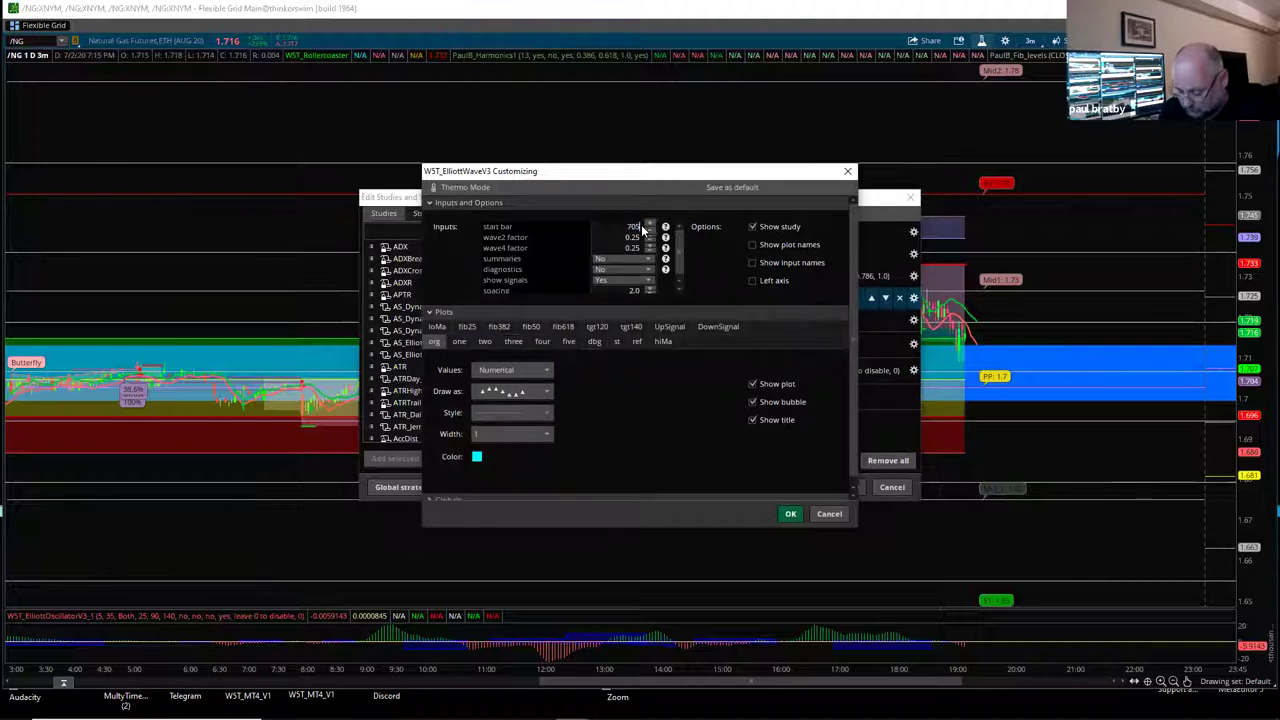
pyautogui.click(789, 515)
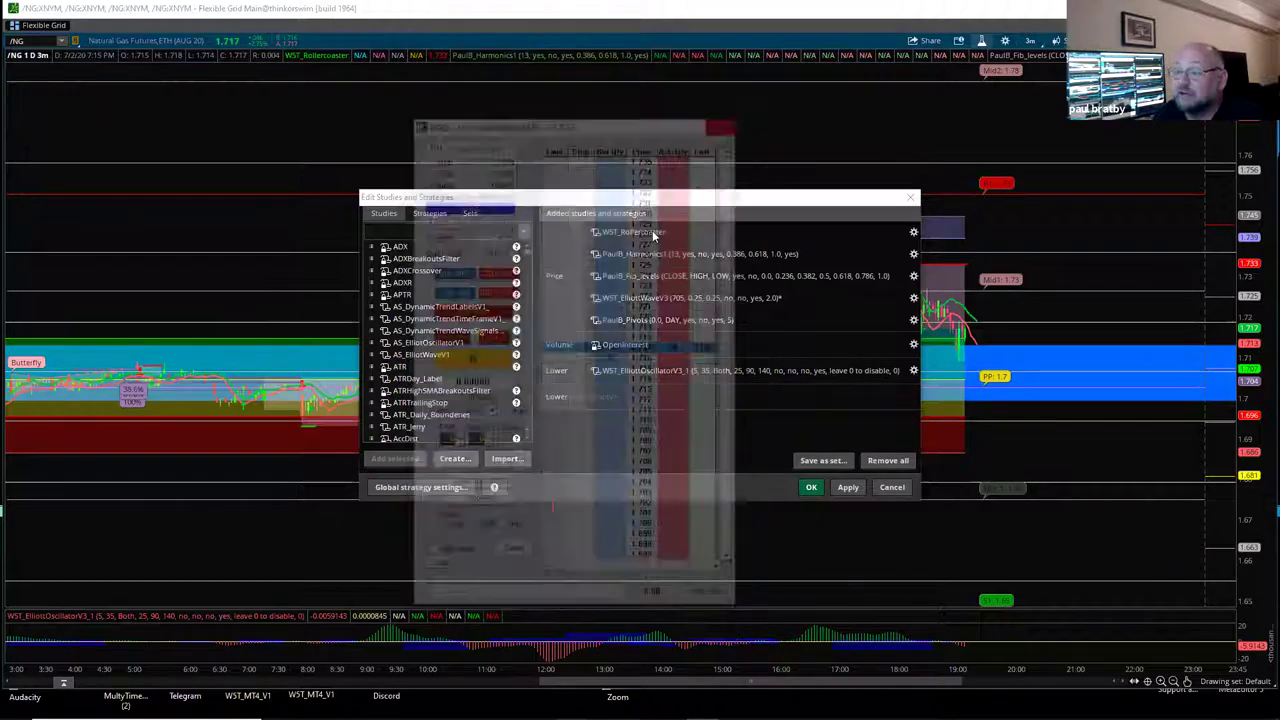
pyautogui.click(810, 488)
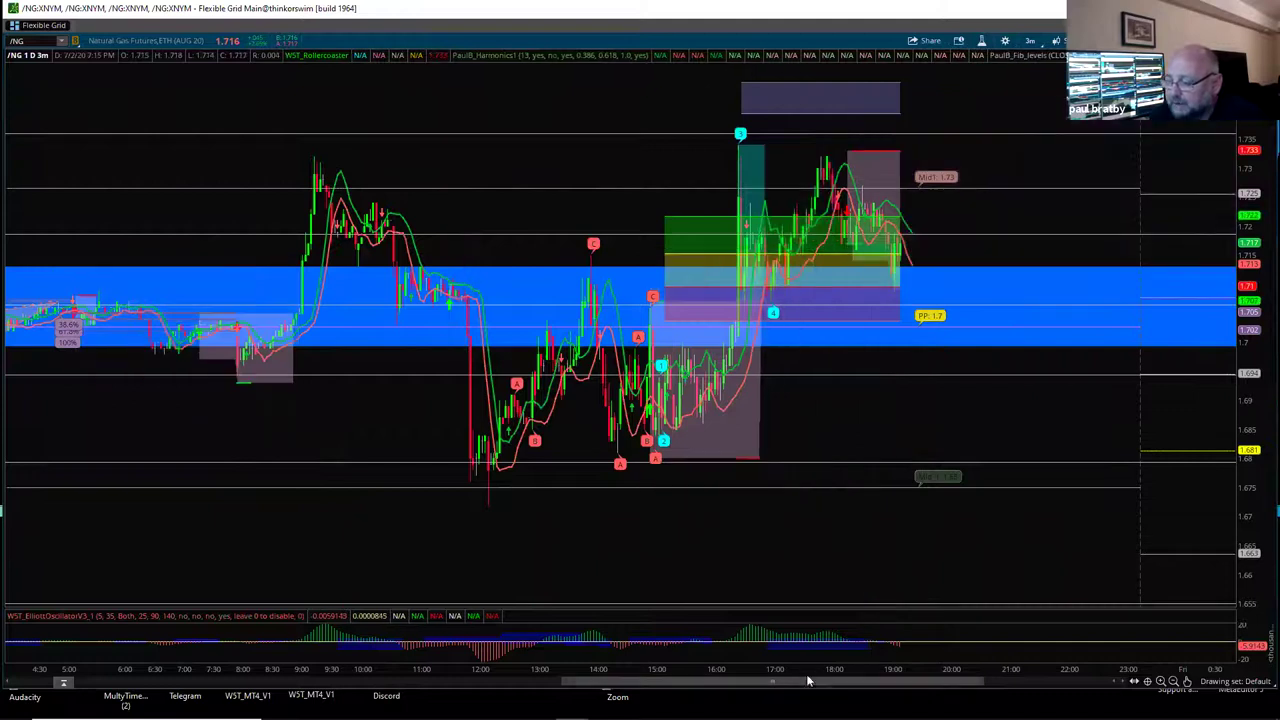
# Focus the natural gas chart on the wave 3 to wave 4 area and enlarge the Elliott oscillator pane
pyautogui.moveTo(797, 673); pyautogui.dragTo(662, 525)
pyautogui.moveTo(811, 434); pyautogui.dragTo(1014, 531)
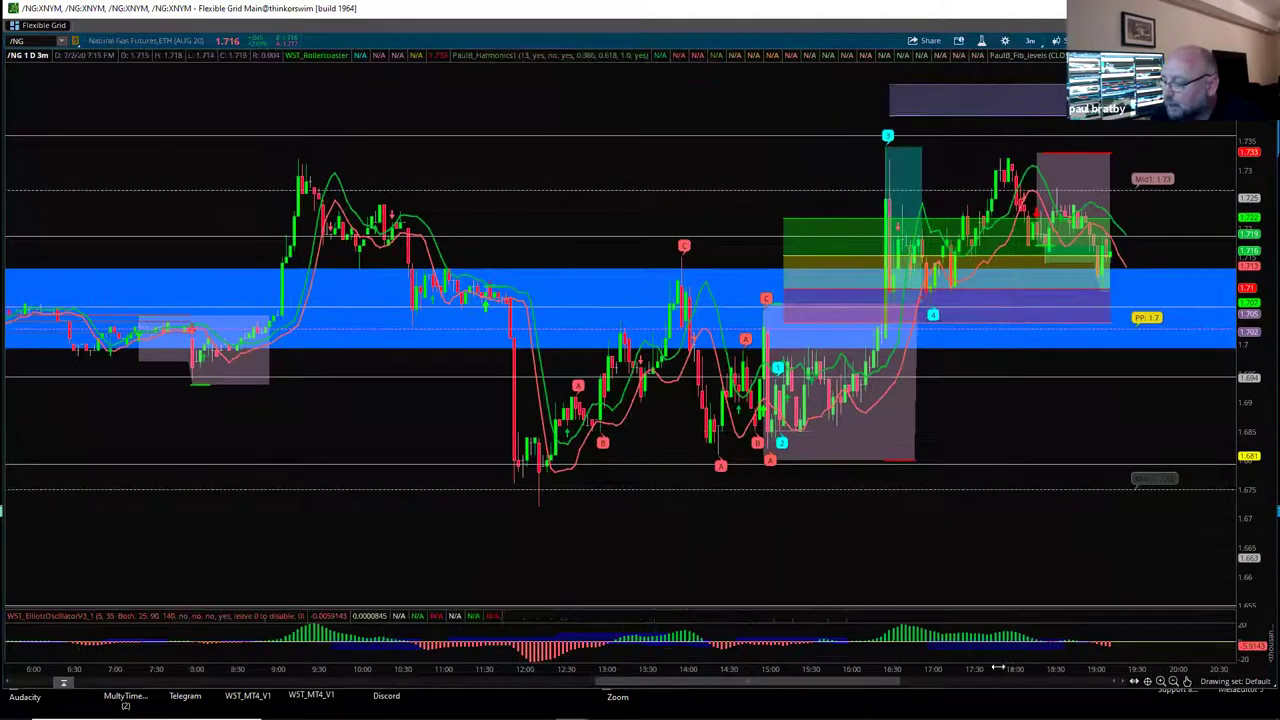
pyautogui.moveTo(845, 670); pyautogui.dragTo(678, 437)
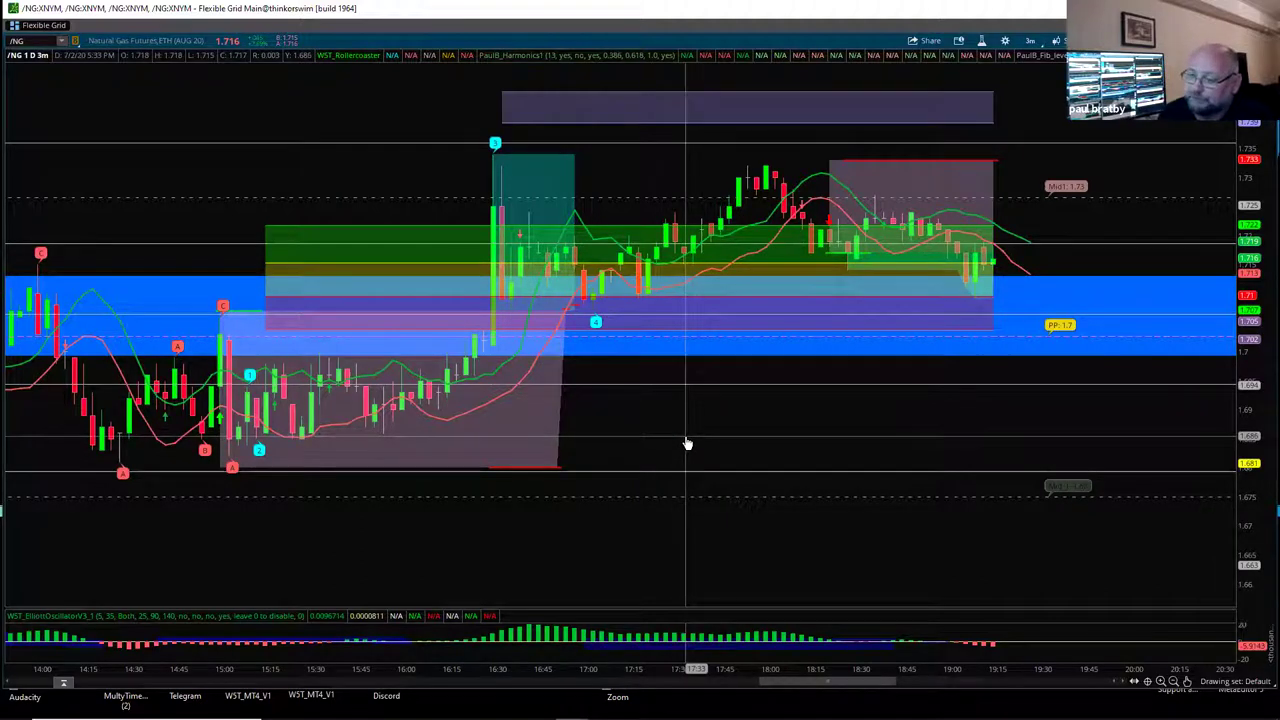
pyautogui.scroll(2, 711, 414)
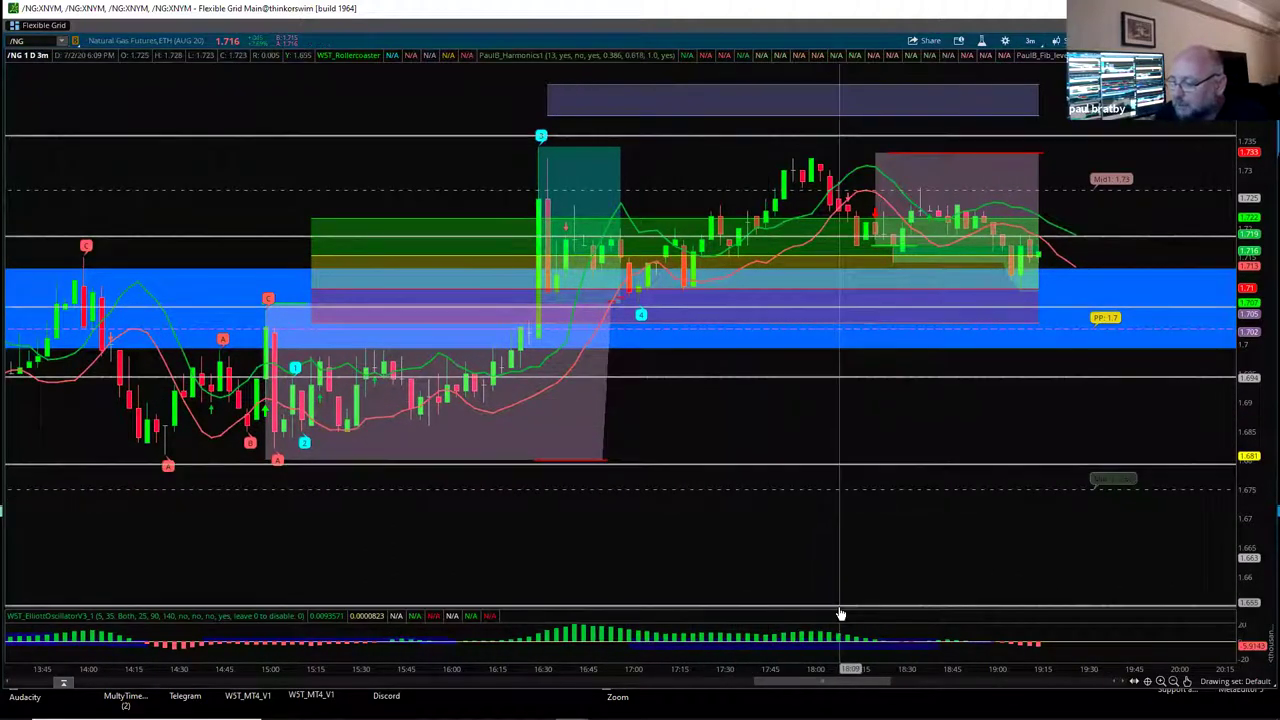
pyautogui.moveTo(841, 608); pyautogui.dragTo(698, 390)
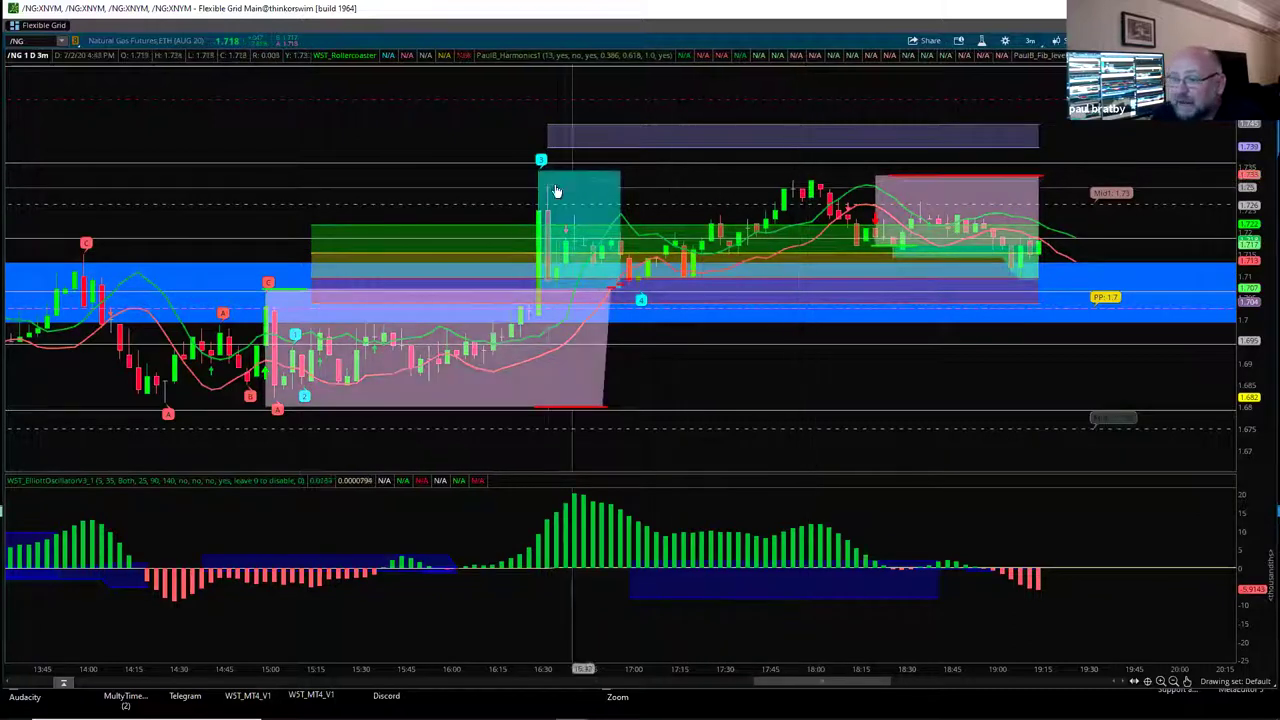
# Draw a Fibonacci retracement with 90% and 140% levels on the oscillator from its wave 3 peak down to the zero line
pyautogui.moveTo(1071, 371); pyautogui.dragTo(765, 400)
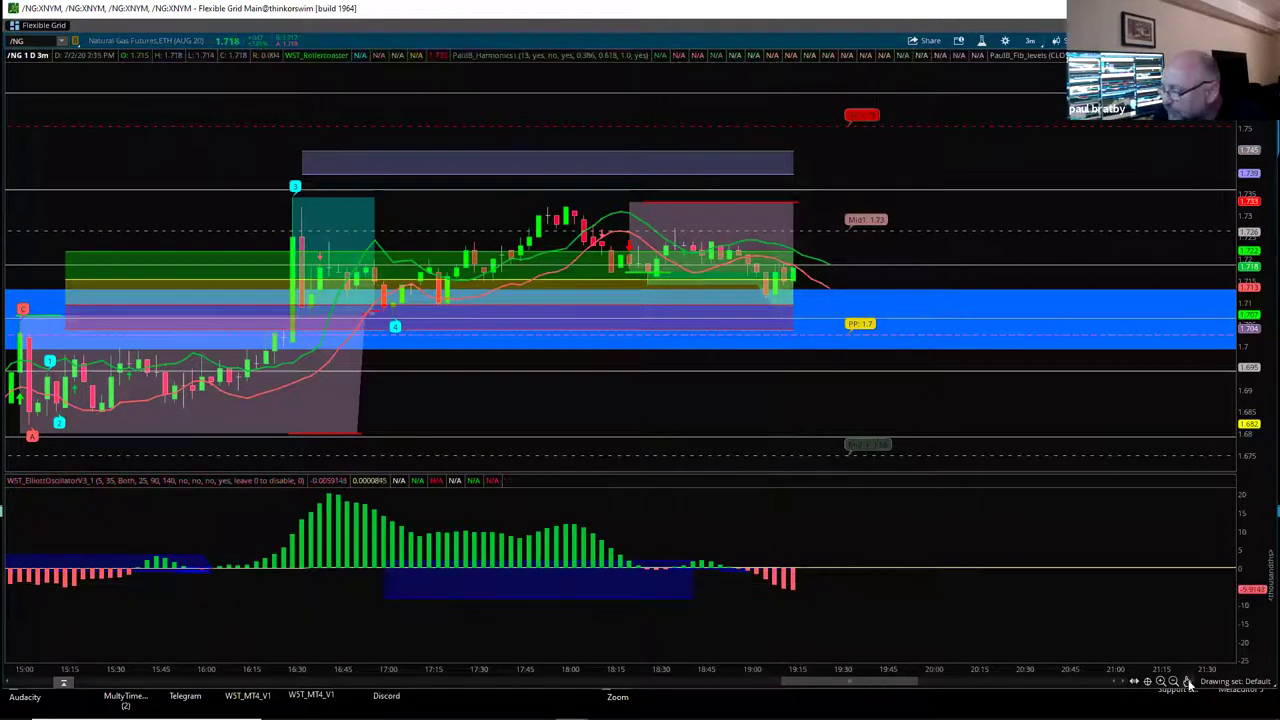
pyautogui.moveTo(1219, 638)
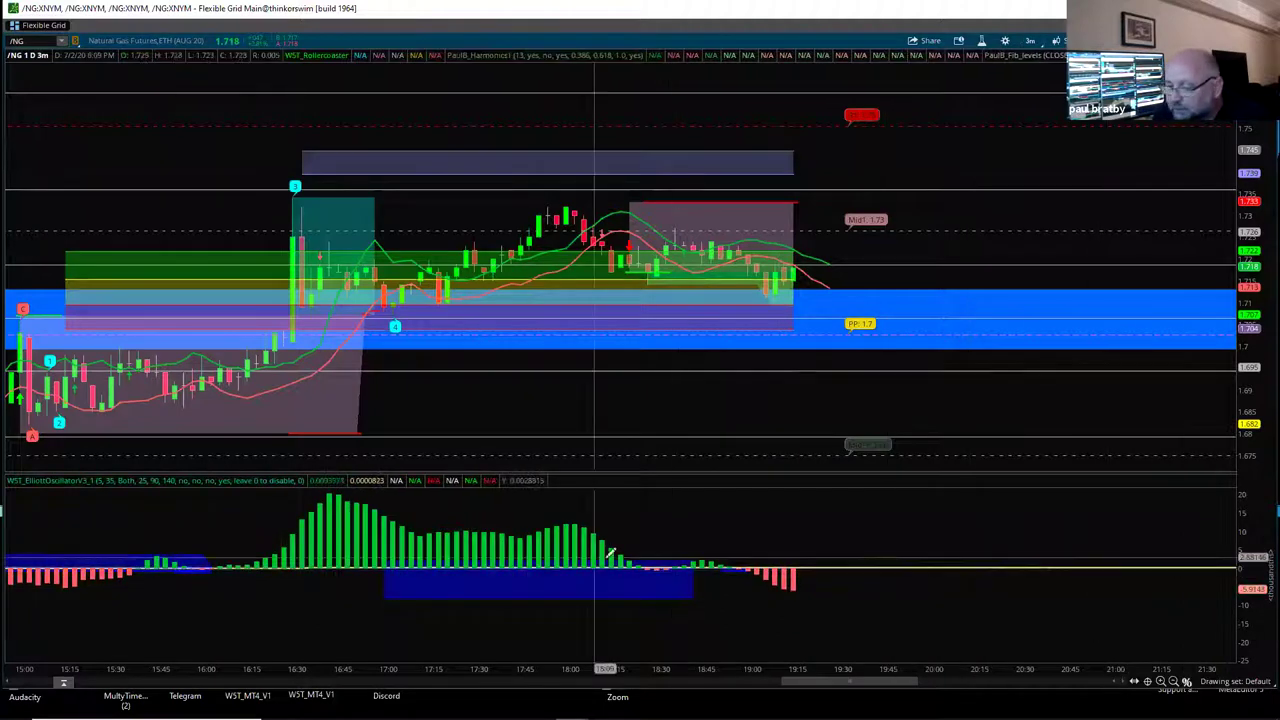
pyautogui.click(900, 565)
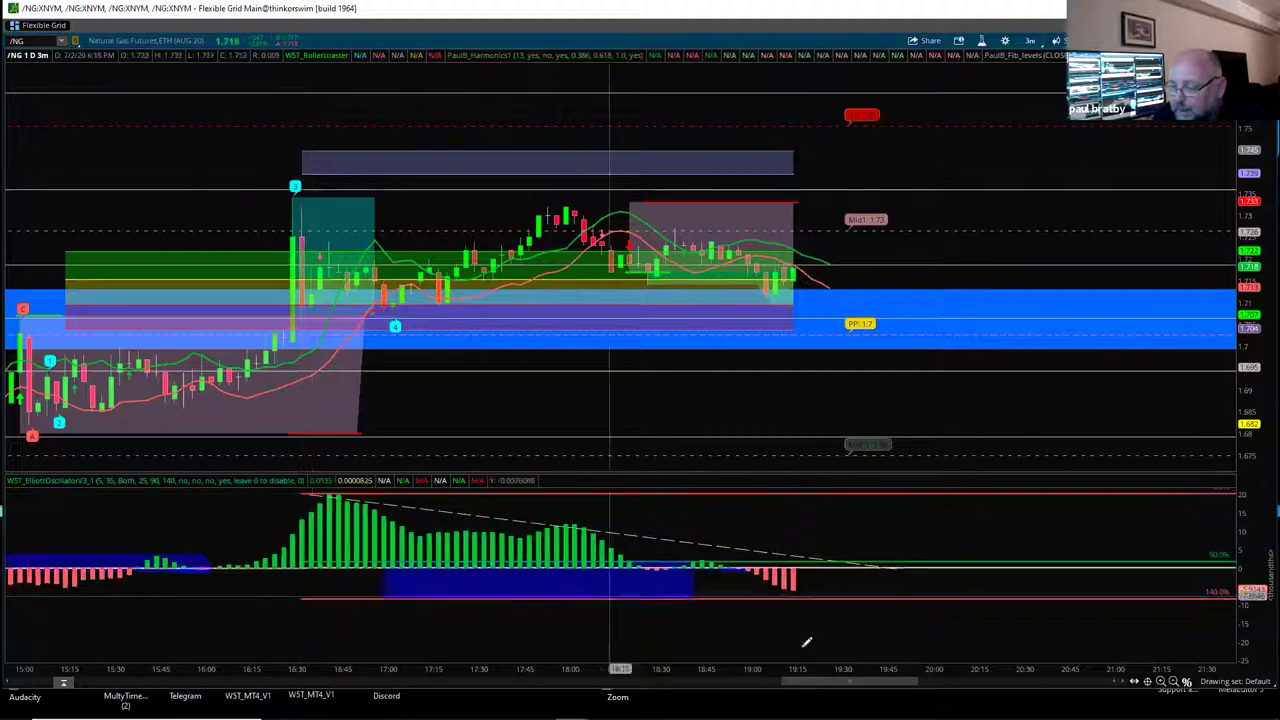
# Draw a Fibonacci extension from the wave 4 low to the latest candle, projecting price targets from 0% to 200% on the natural gas 3-minute chart
pyautogui.click(1189, 683)
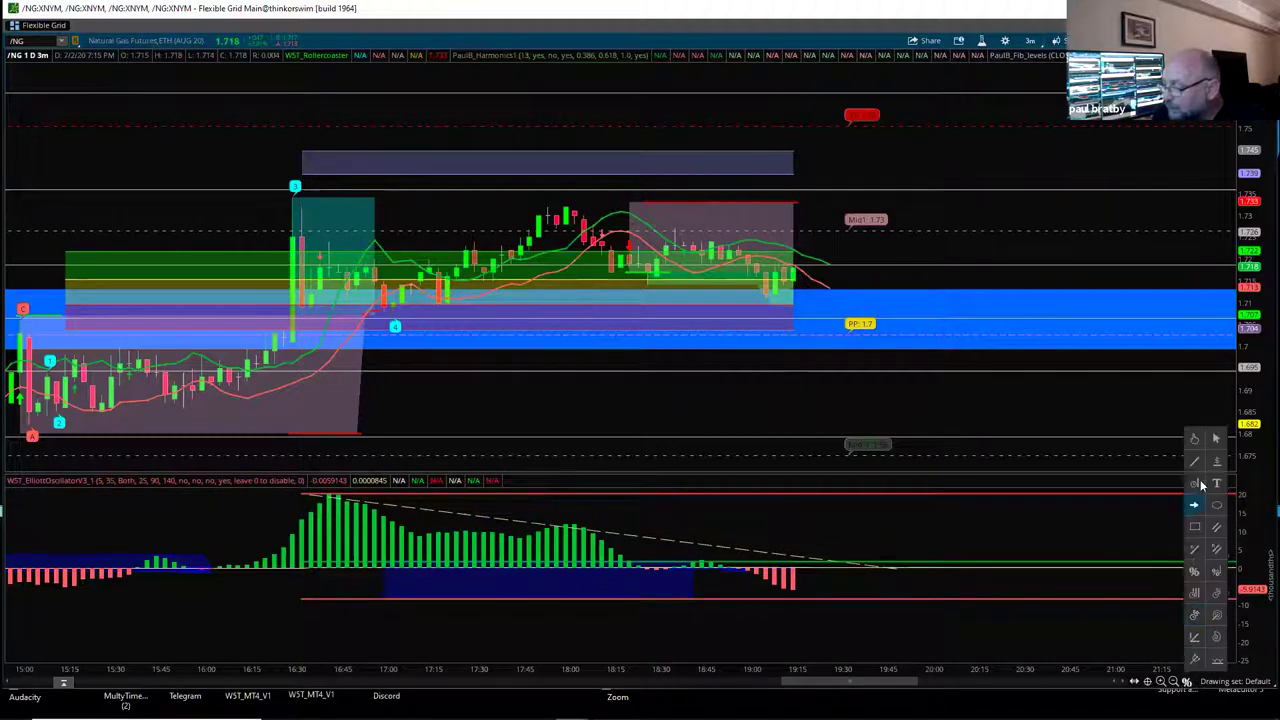
pyautogui.click(1203, 444)
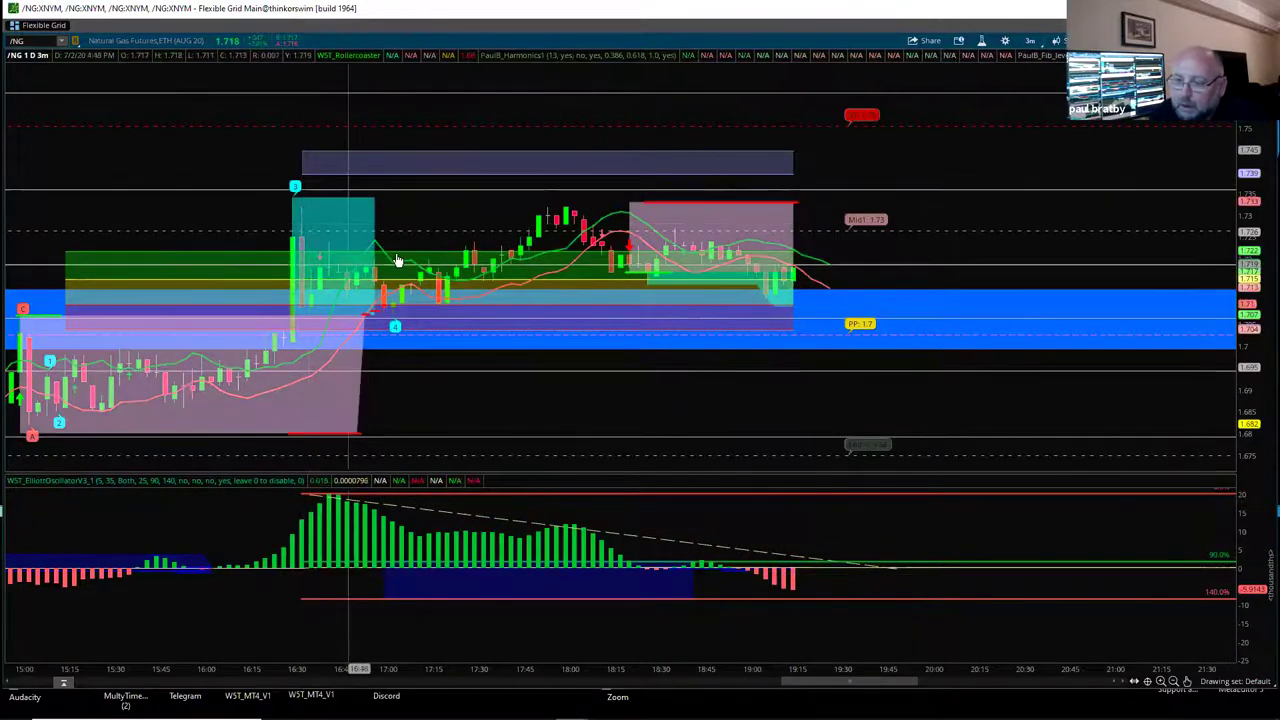
pyautogui.moveTo(393, 323)
pyautogui.mouseDown()
pyautogui.moveTo(657, 299)
pyautogui.moveTo(777, 312)
pyautogui.mouseUp()
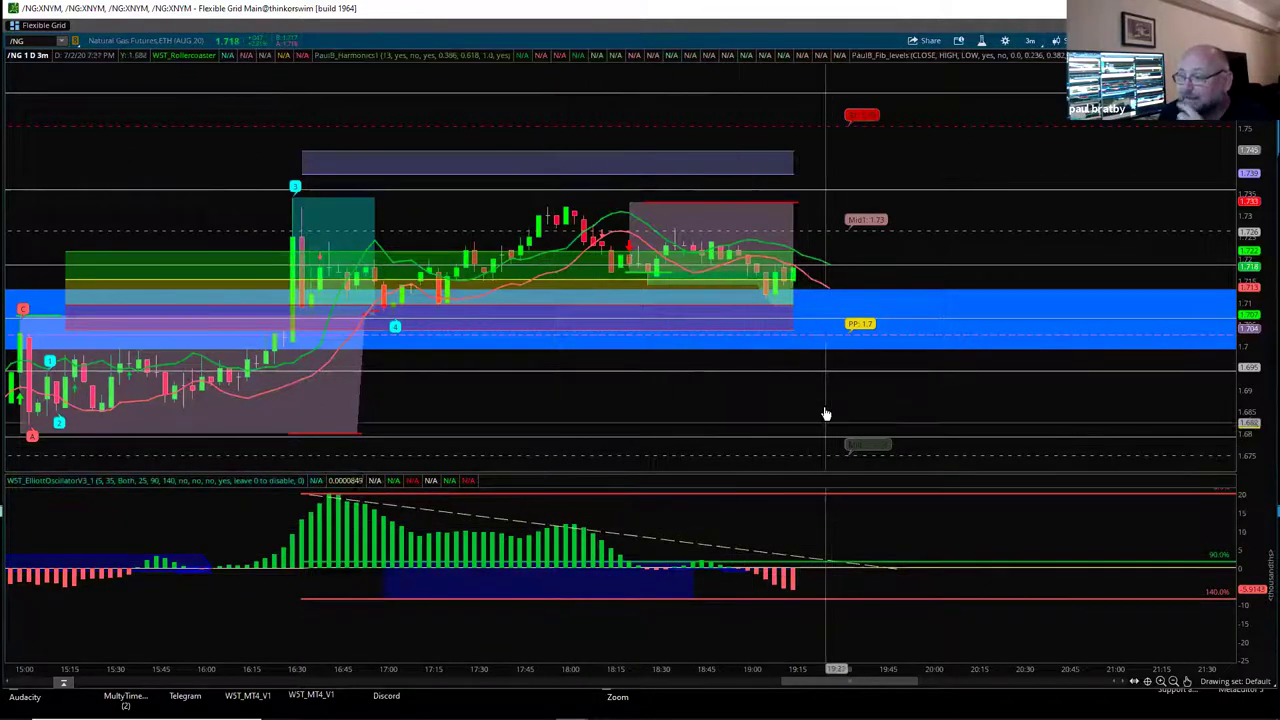
pyautogui.moveTo(846, 391); pyautogui.dragTo(869, 434)
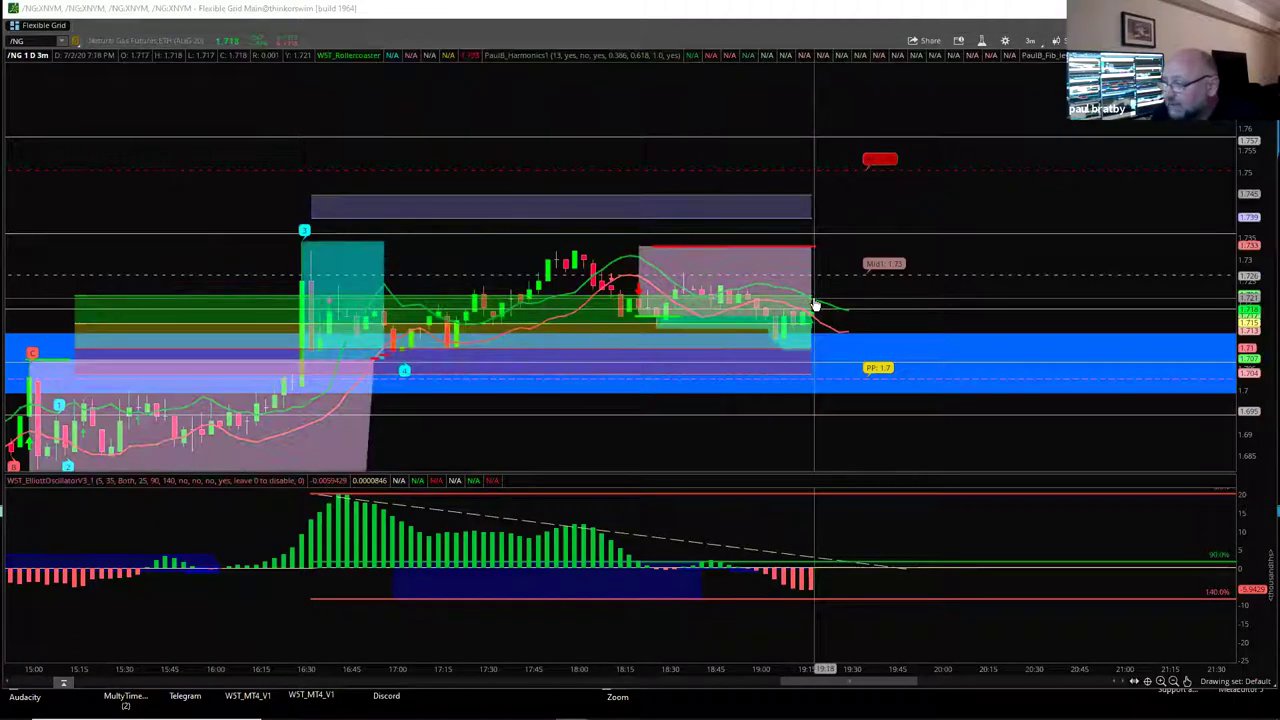
pyautogui.moveTo(1203, 505)
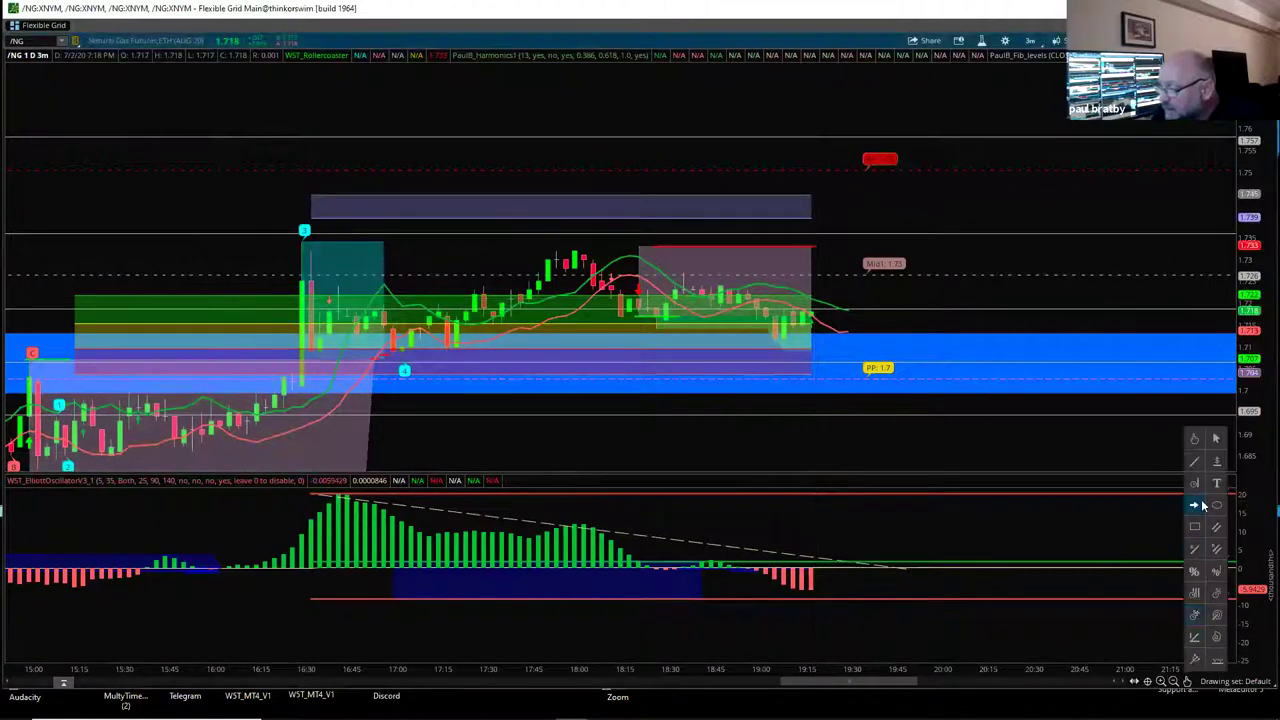
pyautogui.click(1217, 573)
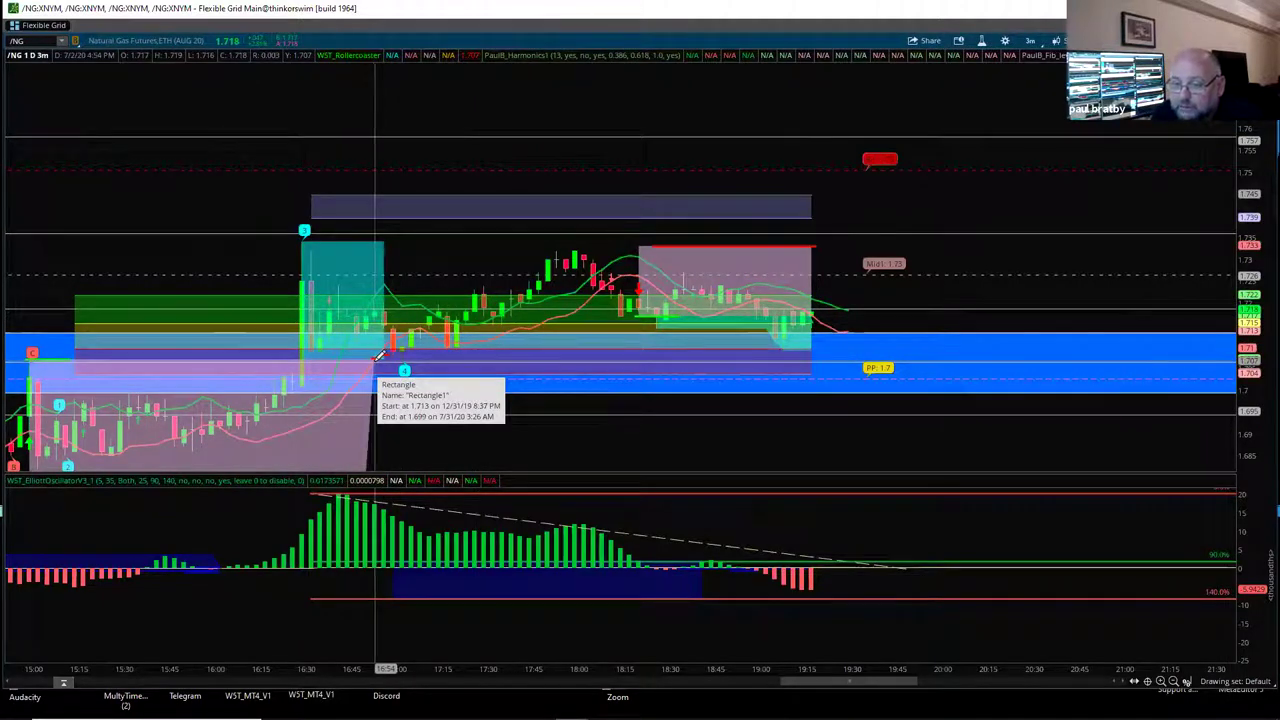
pyautogui.click(405, 358)
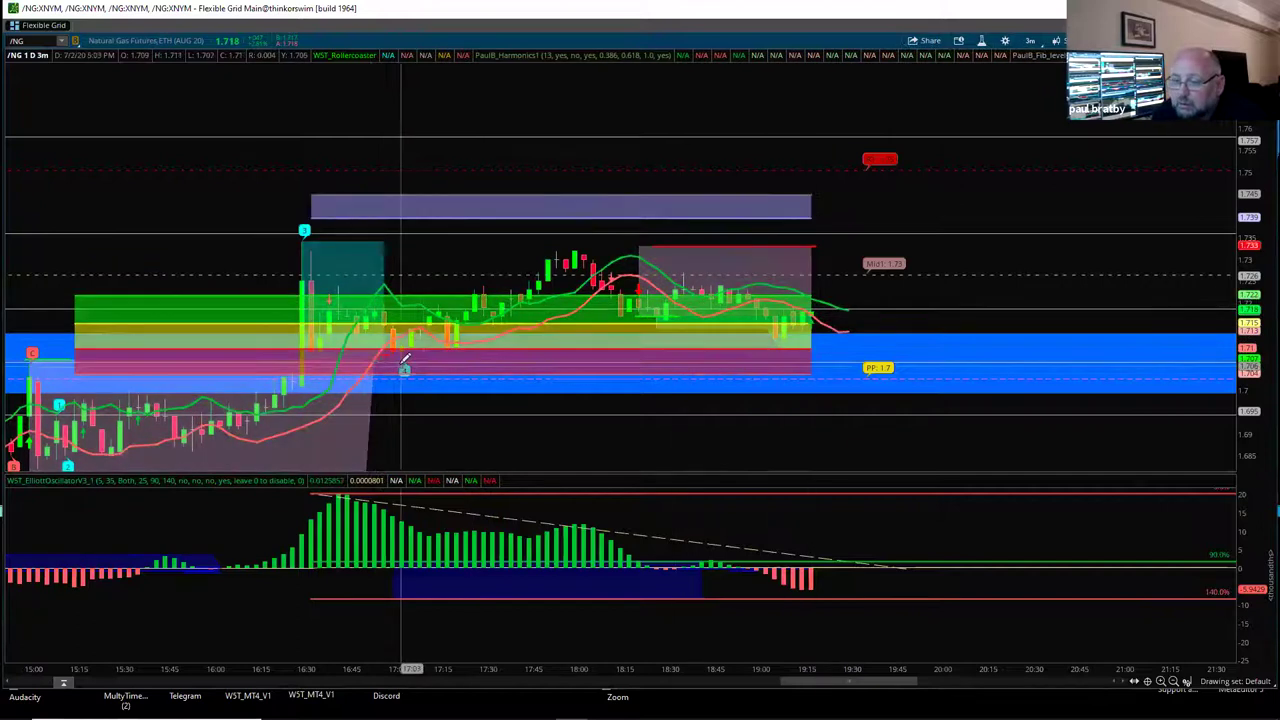
pyautogui.click(810, 306)
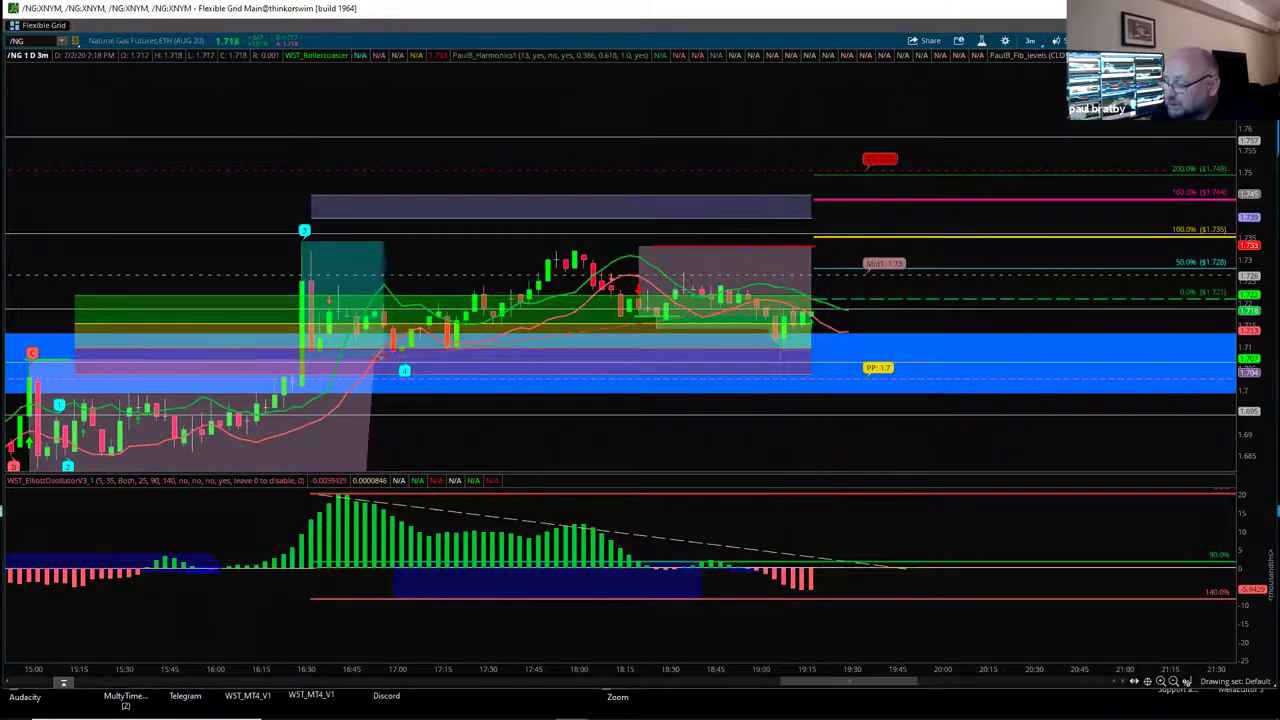
# Draw a thin horizontal rectangle zone at the wave 3 high, extending well past the latest candle, and return to the pan tool
pyautogui.click(1188, 681)
pyautogui.click(1193, 528)
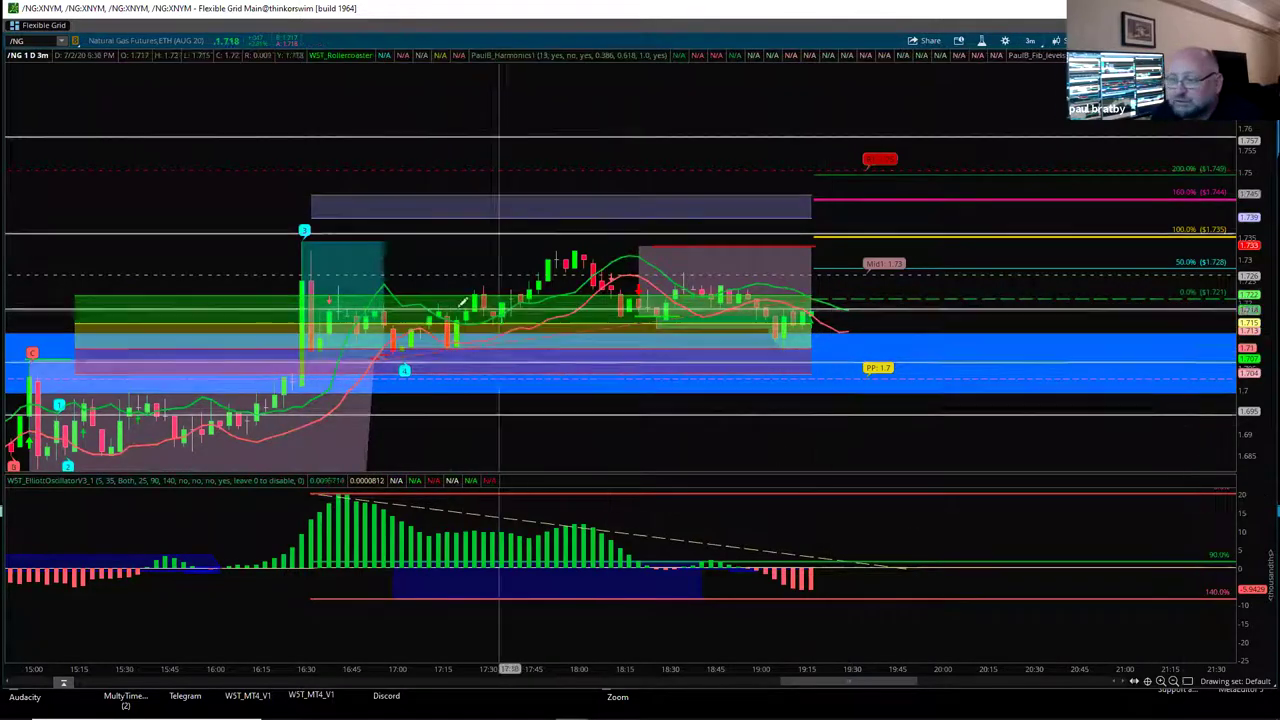
pyautogui.click(297, 234)
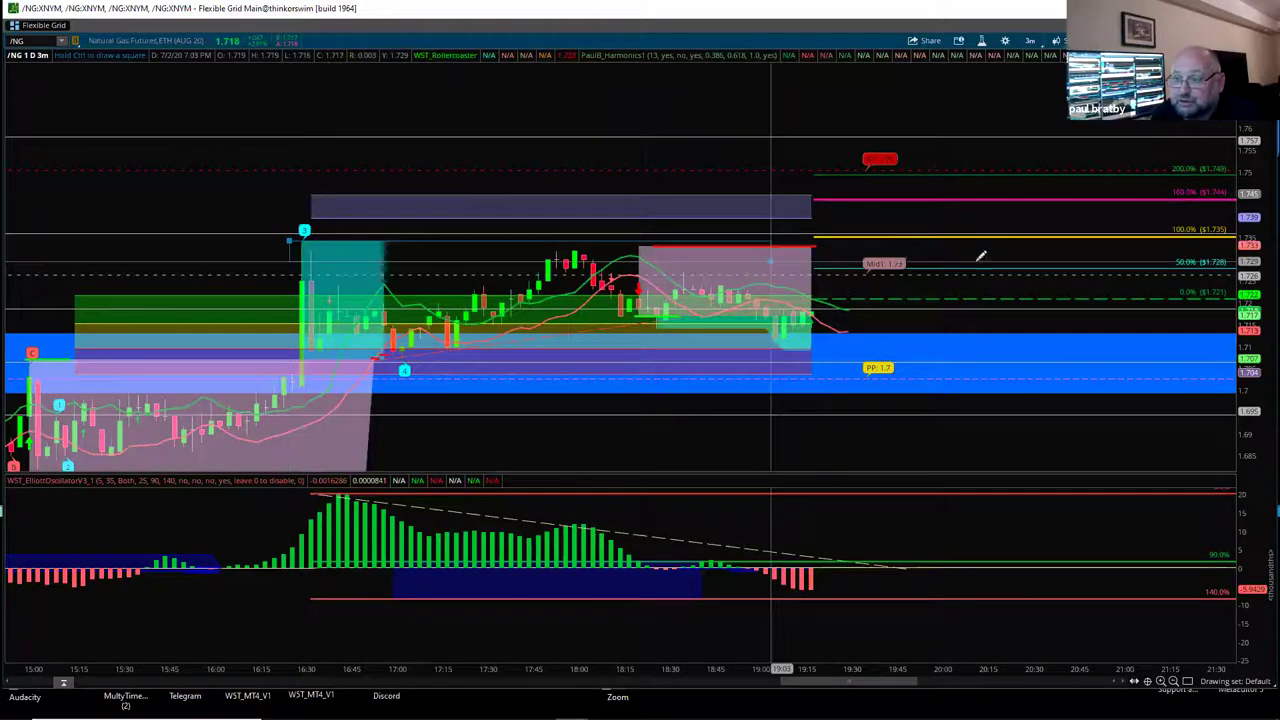
pyautogui.click(1129, 250)
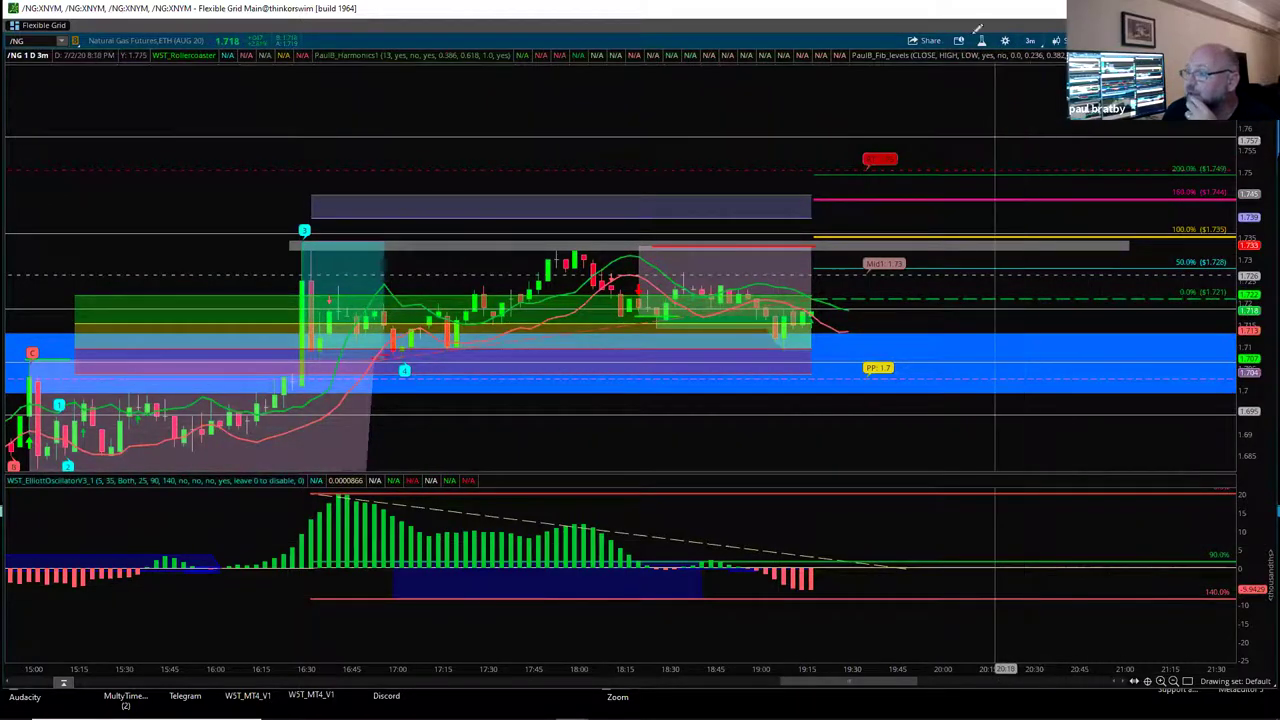
pyautogui.click(1212, 685)
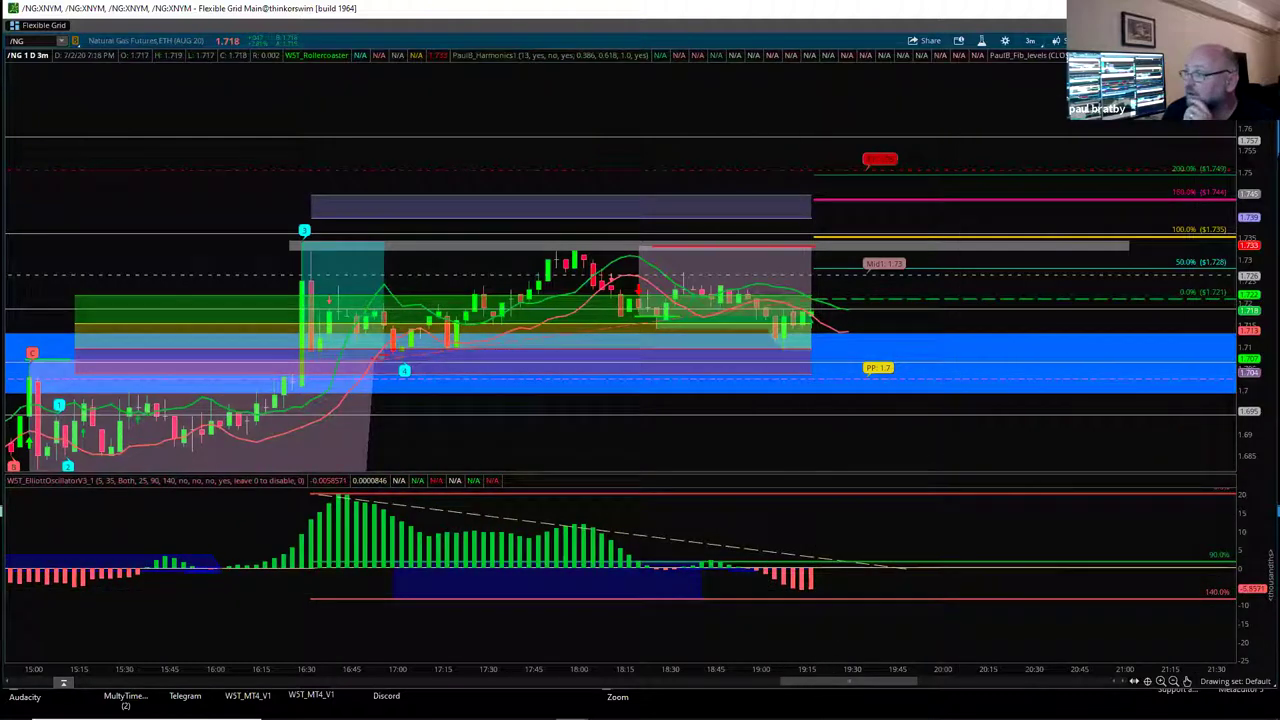
# Restore the four-chart grid and stretch the price scales of the two natural gas stochastic charts around the latest candles
pyautogui.click(1265, 40)
pyautogui.click(1177, 236)
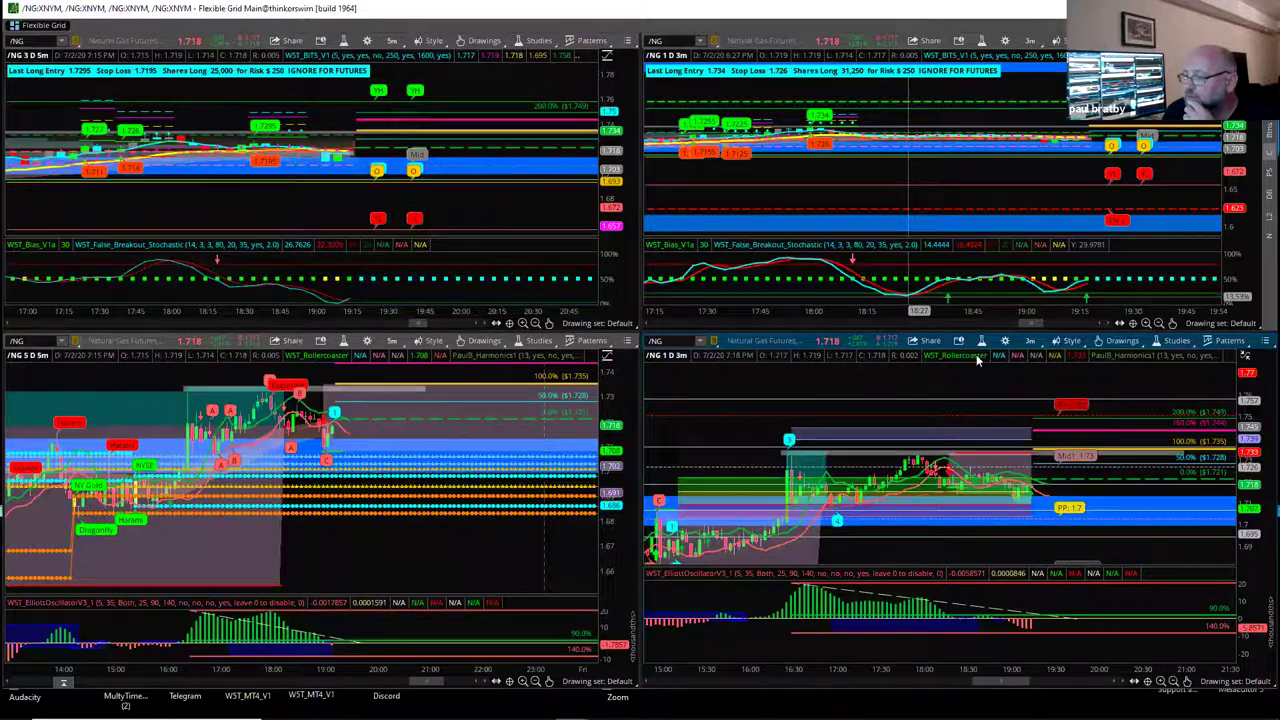
pyautogui.moveTo(1150, 130); pyautogui.dragTo(1200, 200)
pyautogui.moveTo(585, 190); pyautogui.dragTo(555, 285)
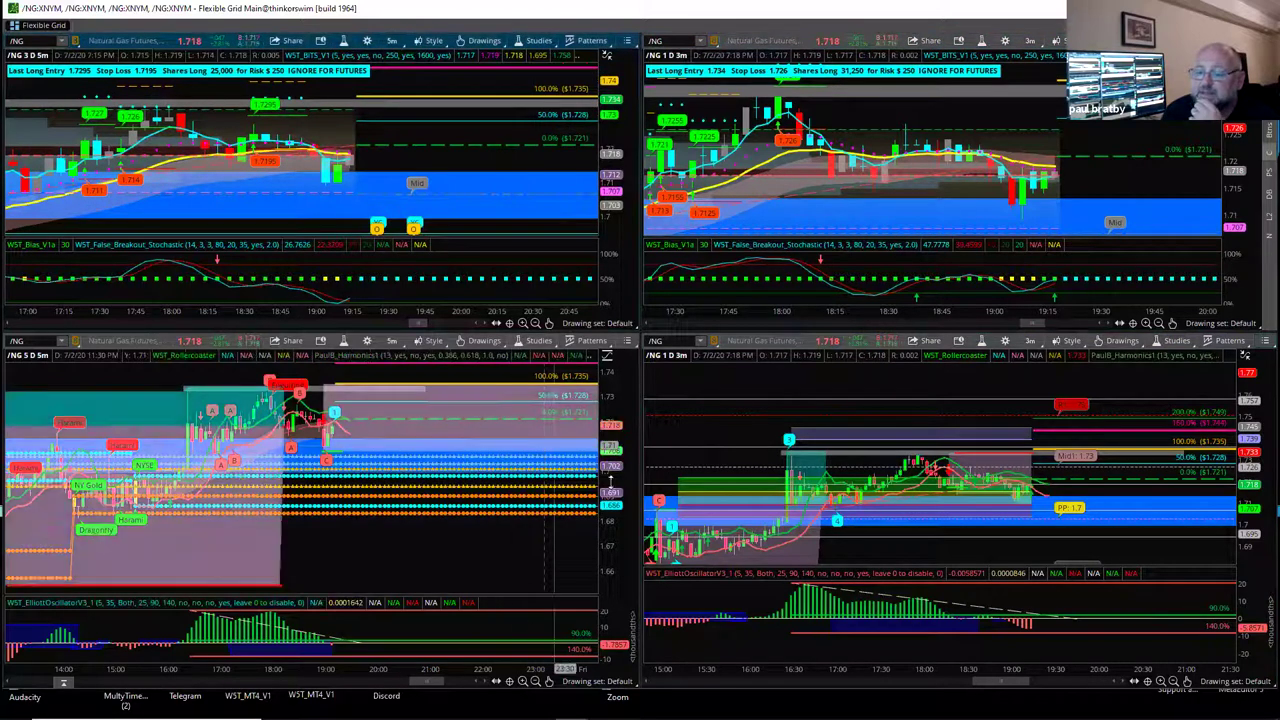
pyautogui.scroll(-3, 507, 570)
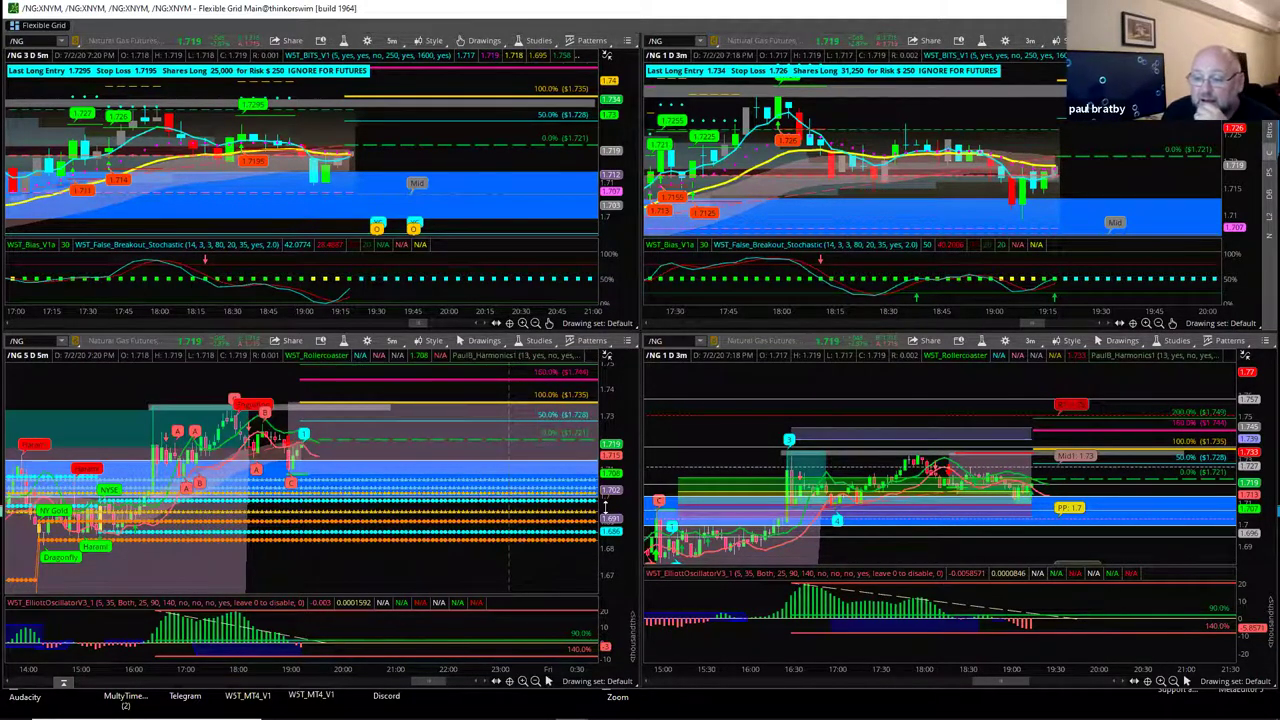
# Recentre the 5-minute and 3-minute Elliott charts on recent price action and give the row of stochastic charts more height
pyautogui.moveTo(377, 583); pyautogui.dragTo(405, 668)
pyautogui.moveTo(1130, 560); pyautogui.dragTo(1038, 476)
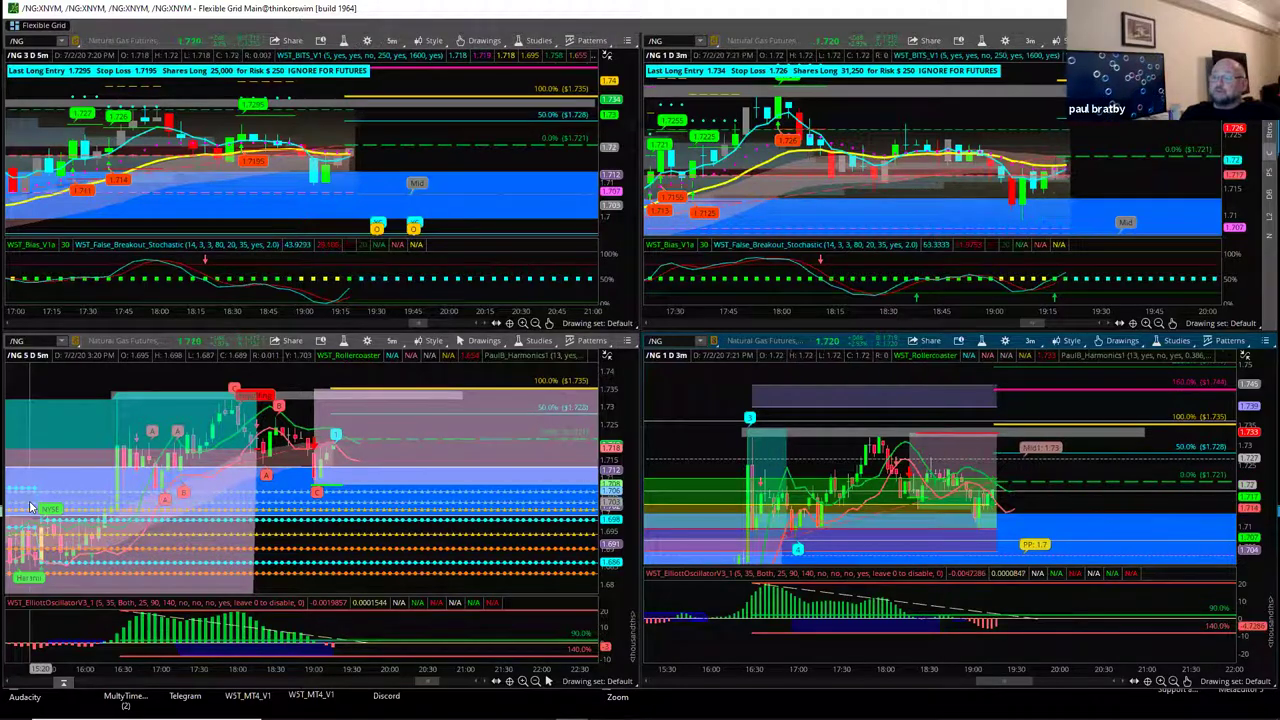
pyautogui.moveTo(1012, 668); pyautogui.dragTo(922, 655)
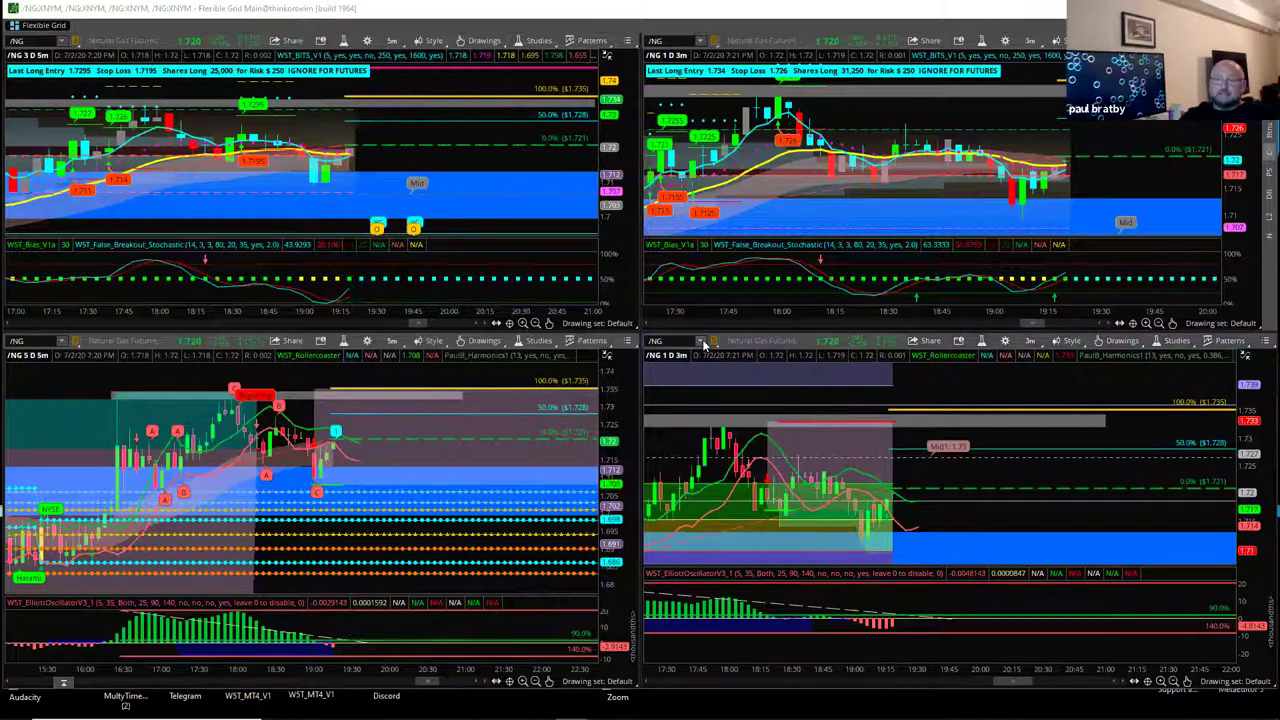
pyautogui.moveTo(606, 176); pyautogui.dragTo(631, 188)
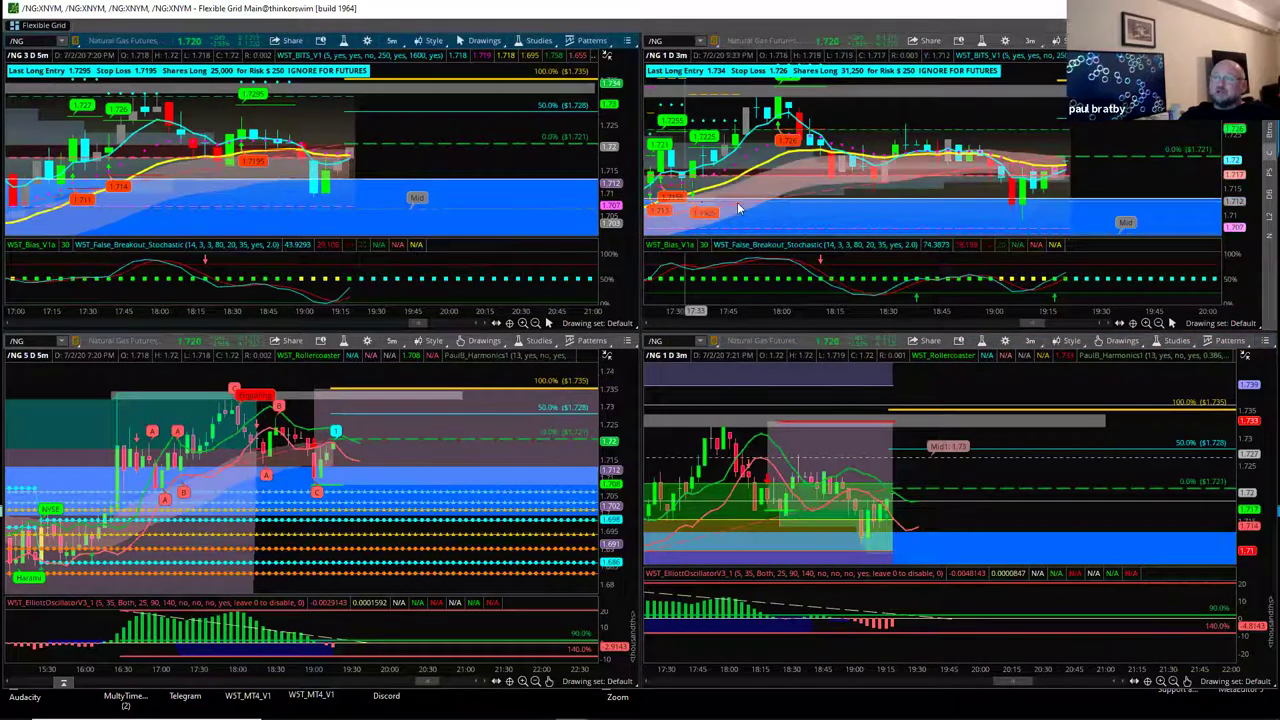
pyautogui.moveTo(577, 334); pyautogui.dragTo(580, 364)
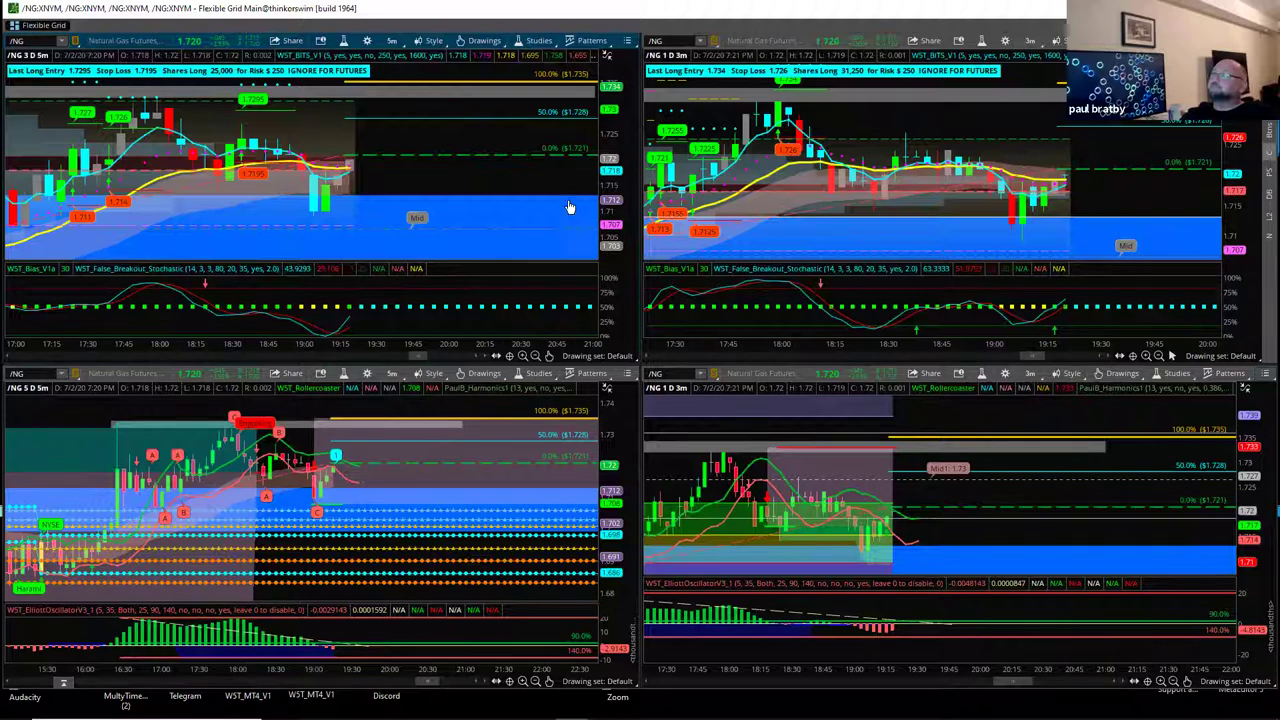
pyautogui.scroll(5, 466, 134)
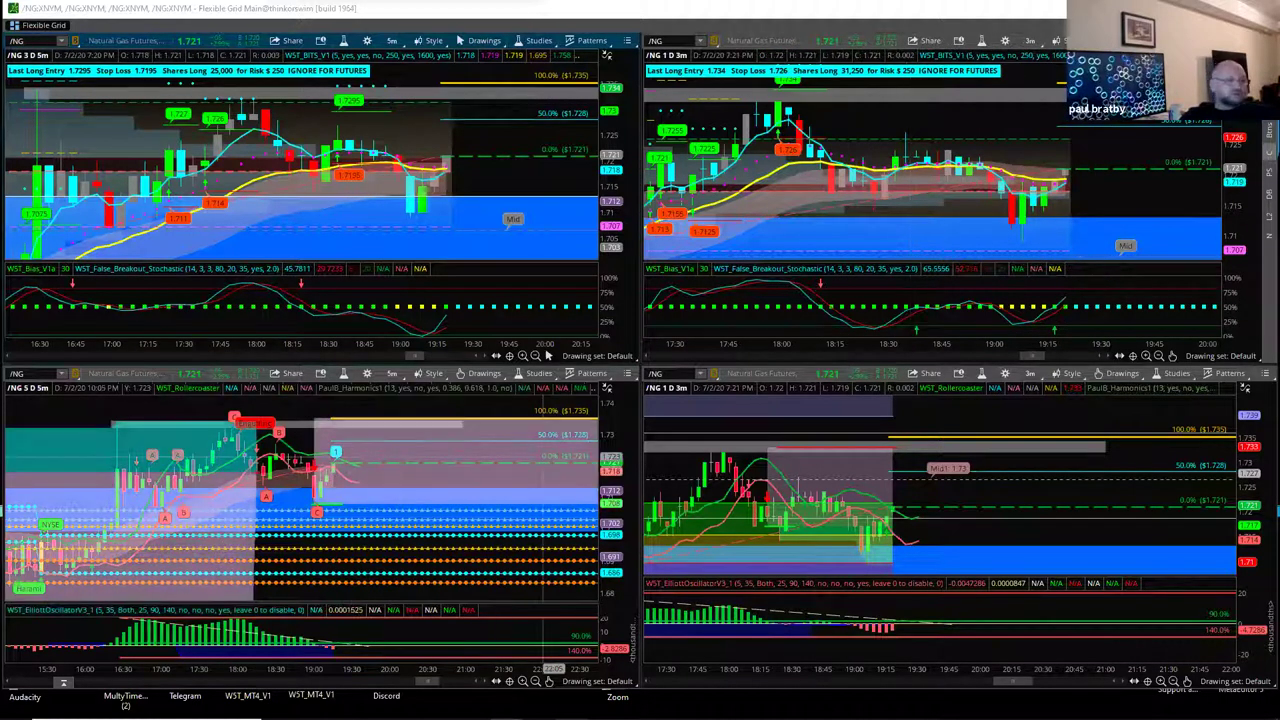
# Load silver (/SI) in the grid, maximize its 3-minute Elliott chart and rescale the oscillator to fit its full wave 3 peak
pyautogui.press('Return')
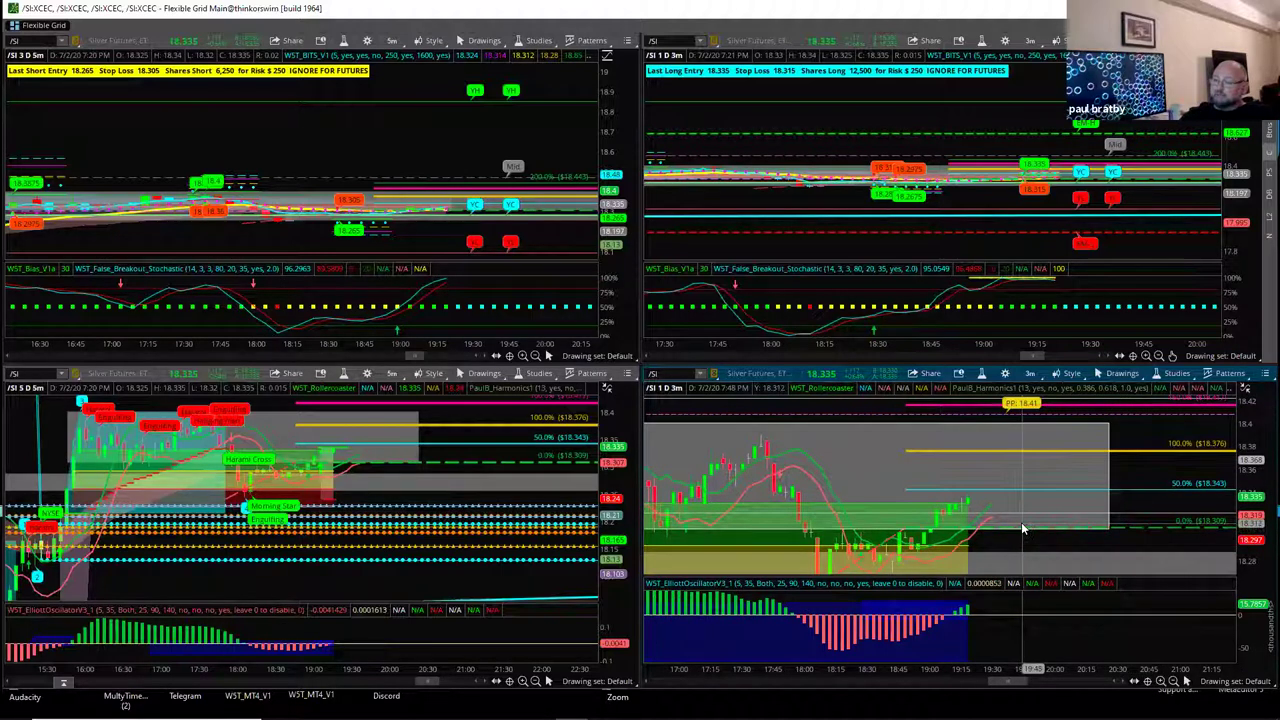
pyautogui.moveTo(1028, 671); pyautogui.dragTo(990, 671)
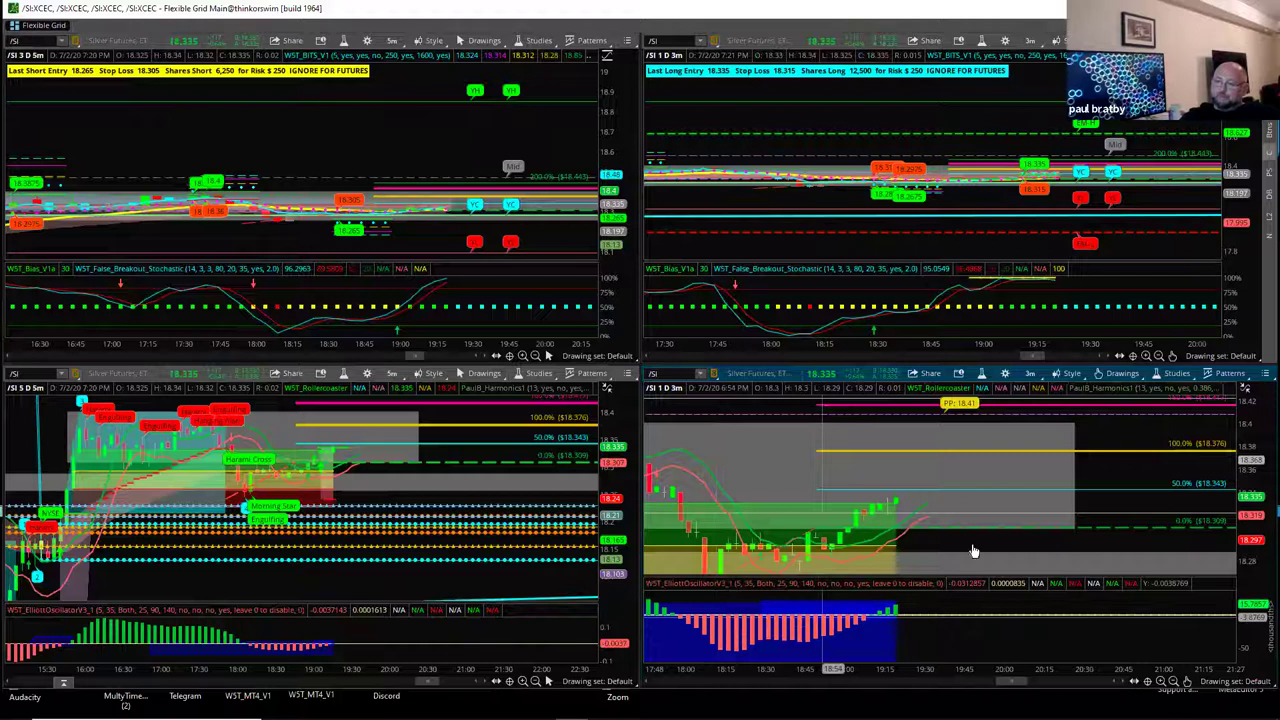
pyautogui.click(1265, 373)
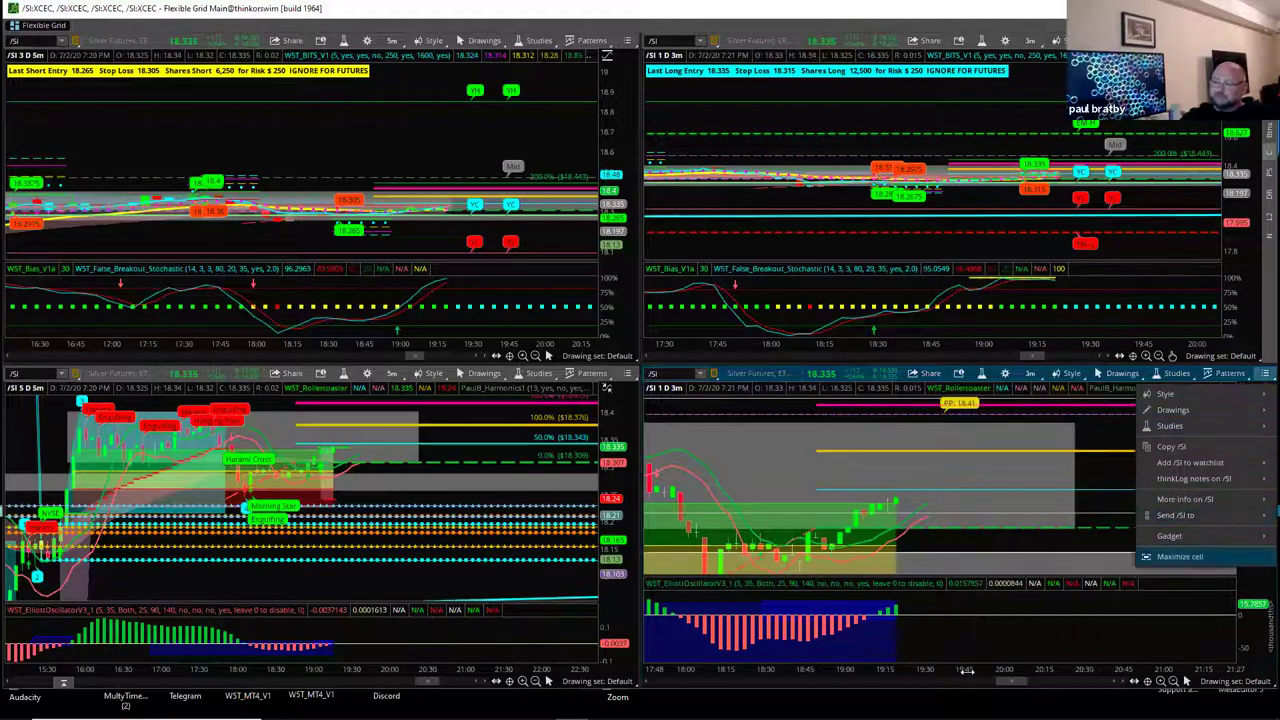
pyautogui.moveTo(726, 668); pyautogui.dragTo(640, 668)
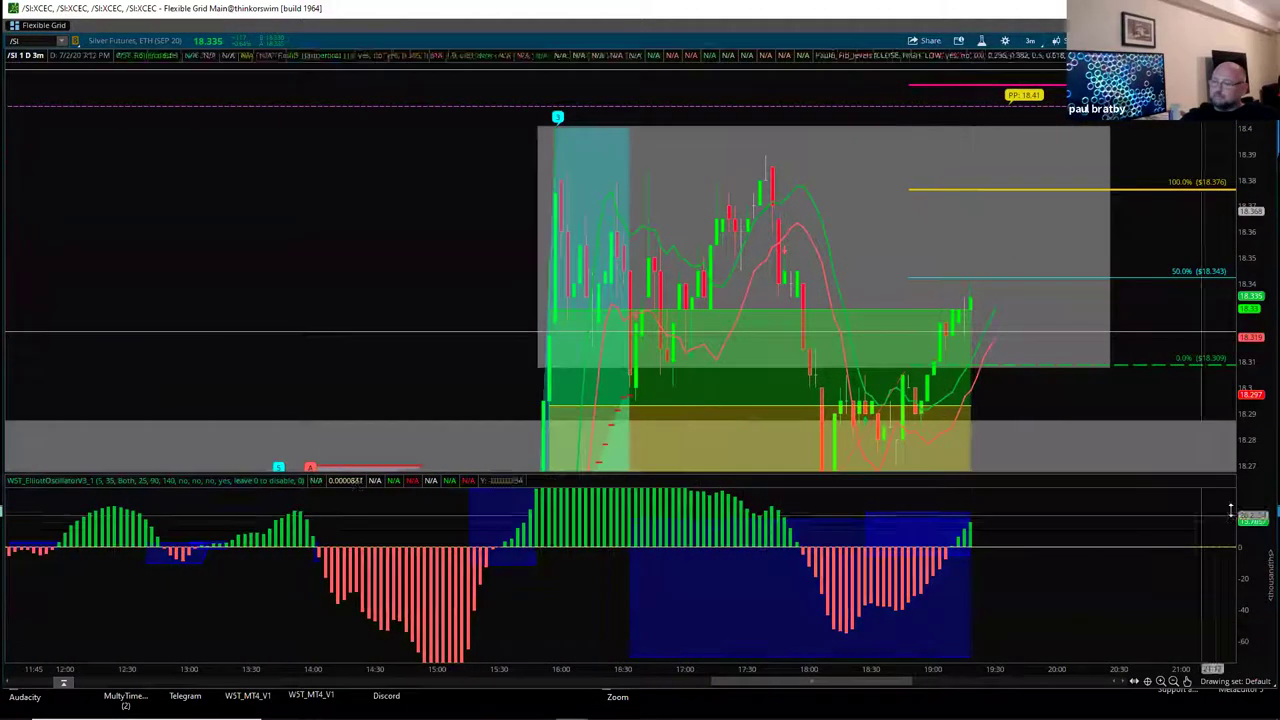
pyautogui.moveTo(1246, 548); pyautogui.dragTo(1260, 614)
pyautogui.moveTo(1094, 609); pyautogui.dragTo(1014, 611)
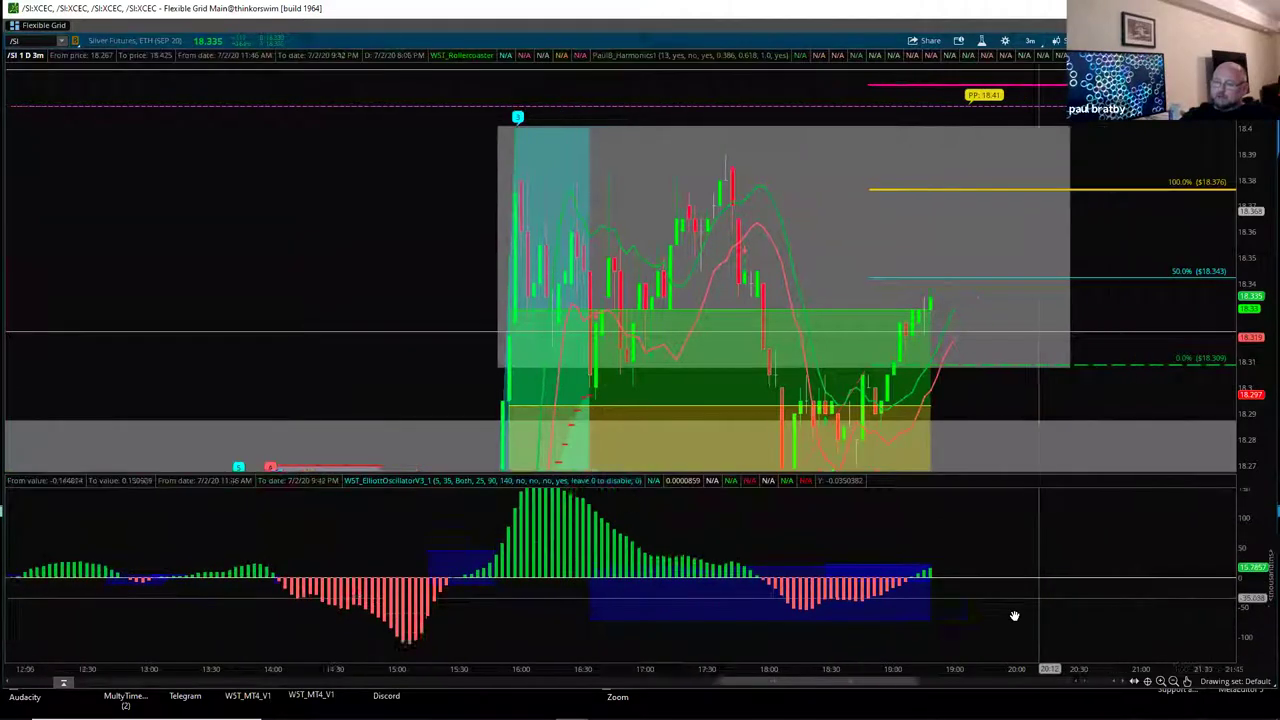
pyautogui.moveTo(1244, 517); pyautogui.dragTo(1244, 540)
# Draw a Fibonacci retracement with 90% and 140% levels on the silver oscillator between its wave 3 peak and the zero line
pyautogui.moveTo(1190, 684)
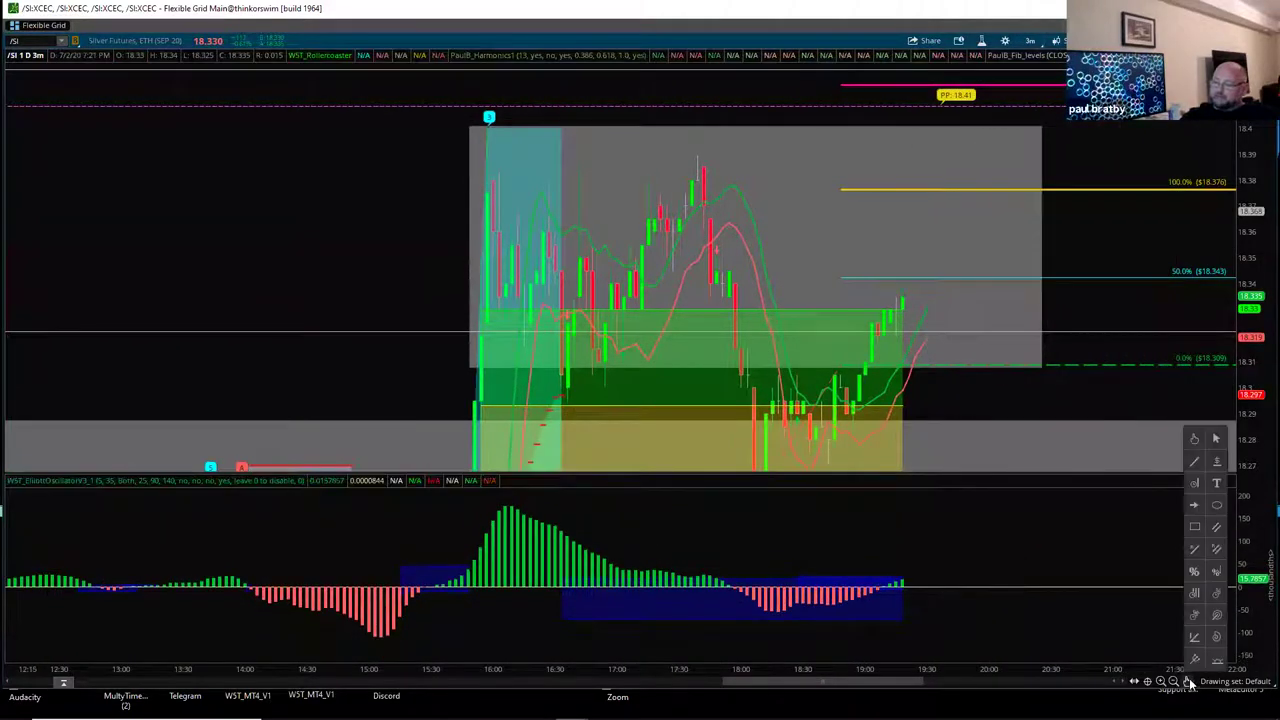
pyautogui.click(1192, 572)
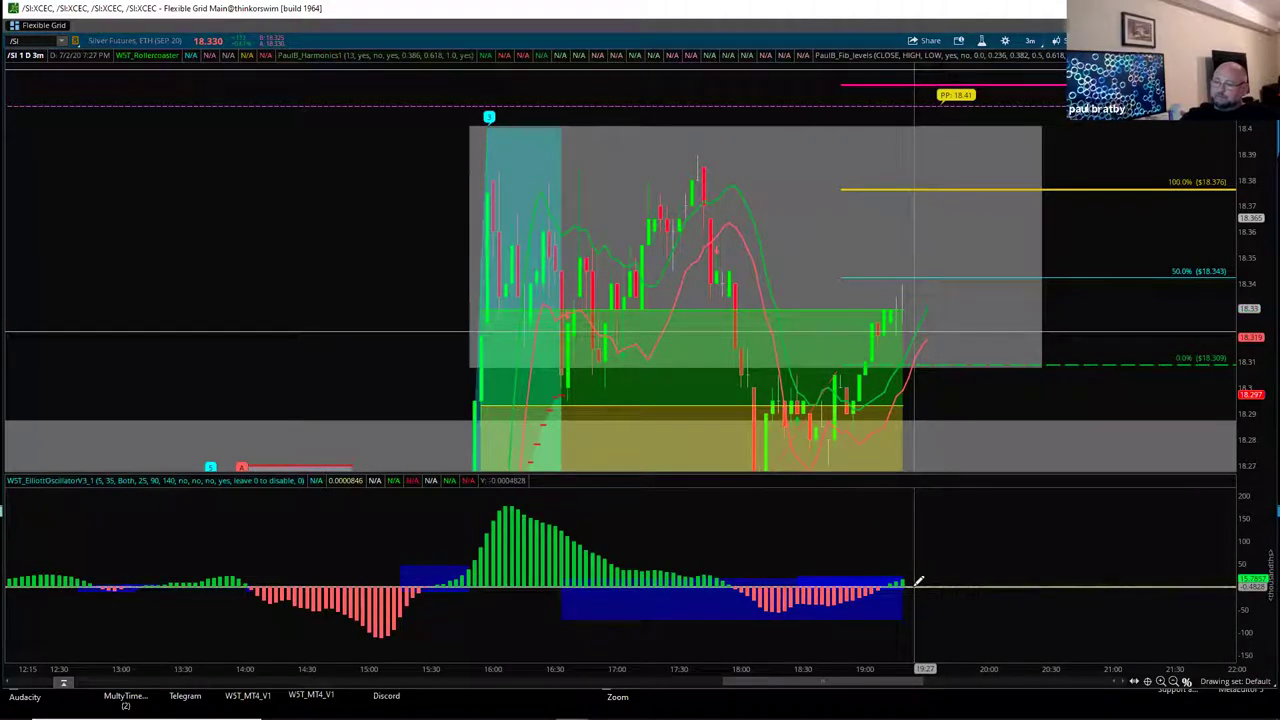
pyautogui.moveTo(915, 584)
pyautogui.mouseDown()
pyautogui.moveTo(797, 543)
pyautogui.moveTo(522, 487)
pyautogui.moveTo(452, 500)
pyautogui.mouseUp()
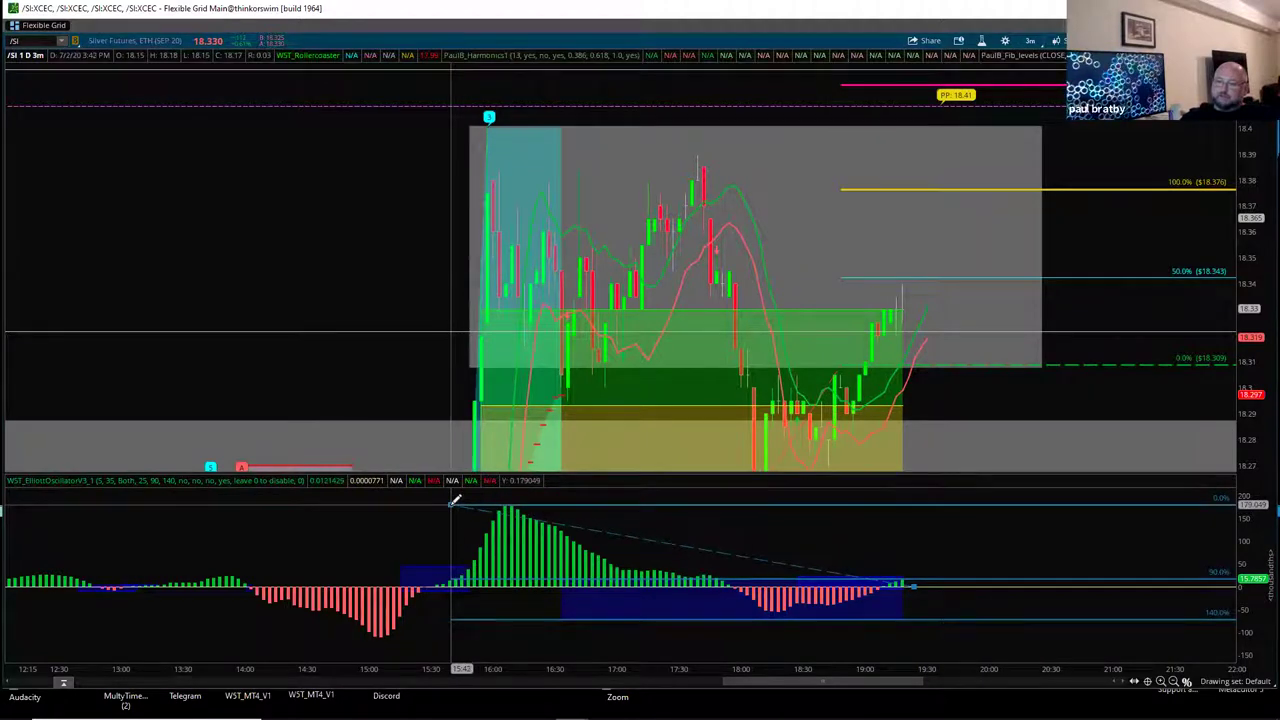
pyautogui.moveTo(452, 500); pyautogui.dragTo(452, 500)
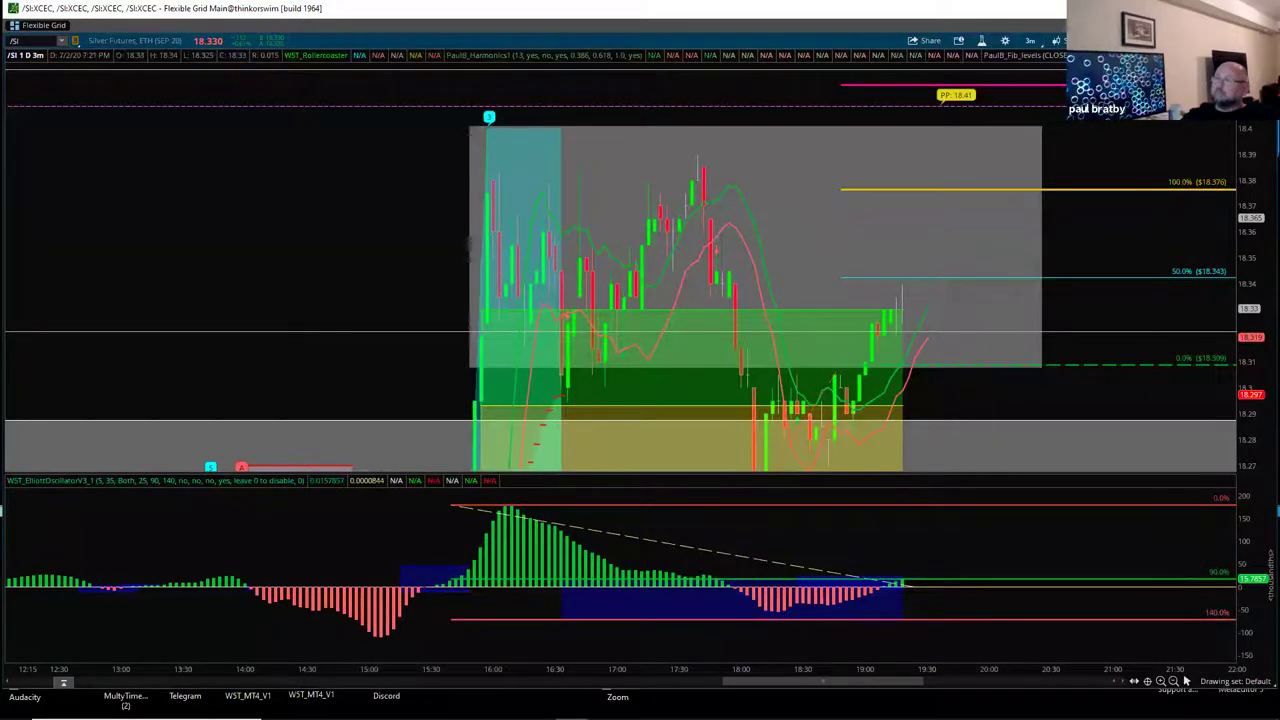
# Return to the four-chart grid with natural gas (/NG) loaded and focus the 3-minute Elliott chart on the latest candles
pyautogui.rightClick(1222, 189)
pyautogui.click(1180, 225)
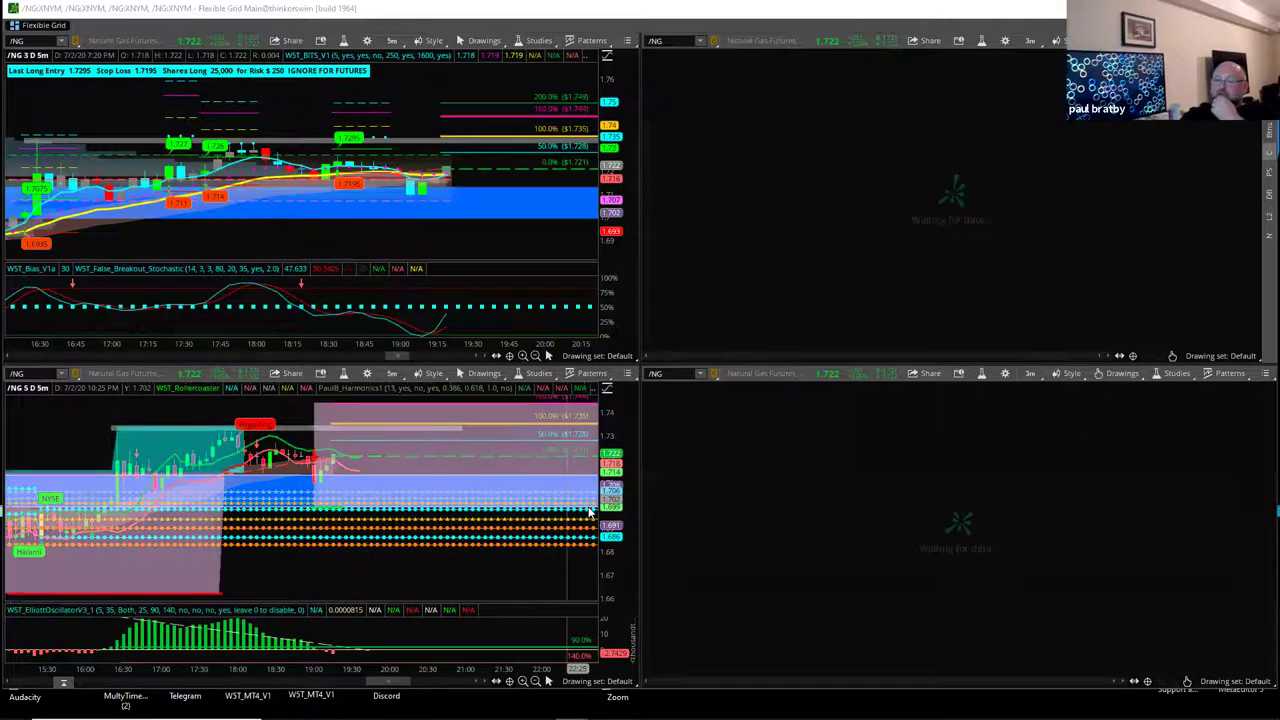
pyautogui.moveTo(520, 440); pyautogui.dragTo(517, 512)
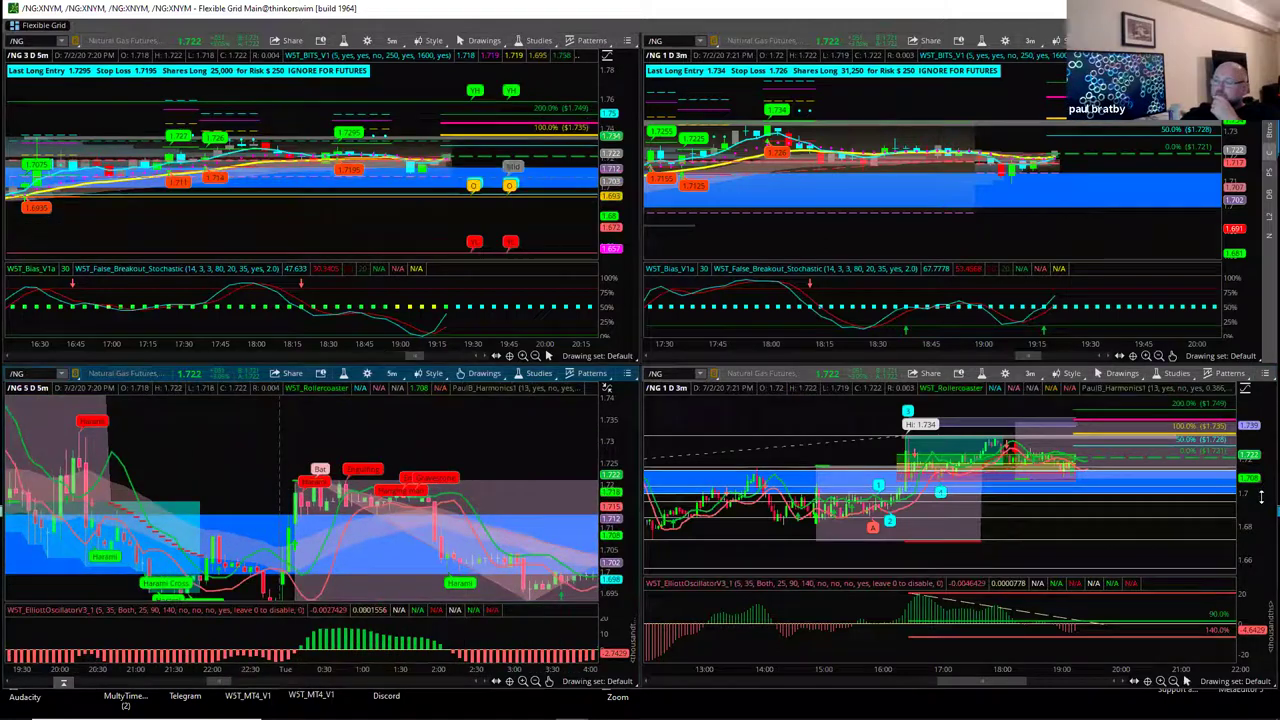
pyautogui.moveTo(1247, 527); pyautogui.dragTo(1248, 565)
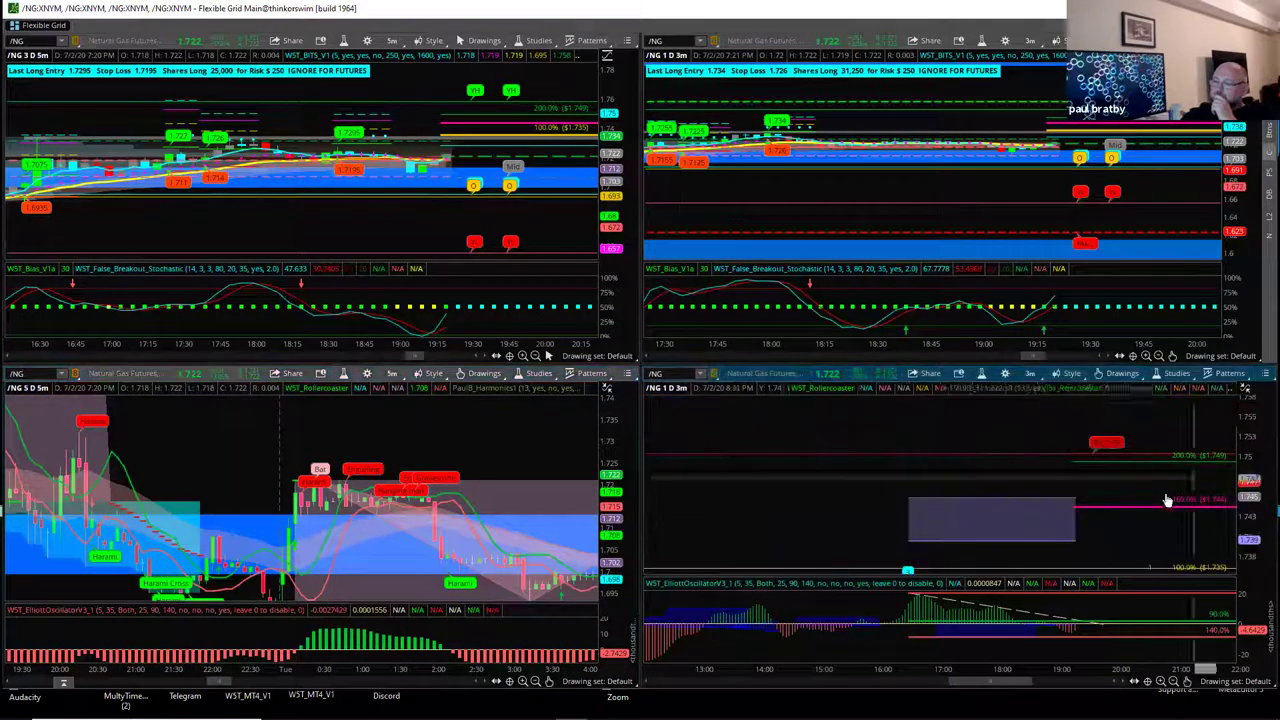
pyautogui.moveTo(1120, 541); pyautogui.dragTo(1150, 600)
pyautogui.moveTo(1138, 670); pyautogui.dragTo(1000, 668)
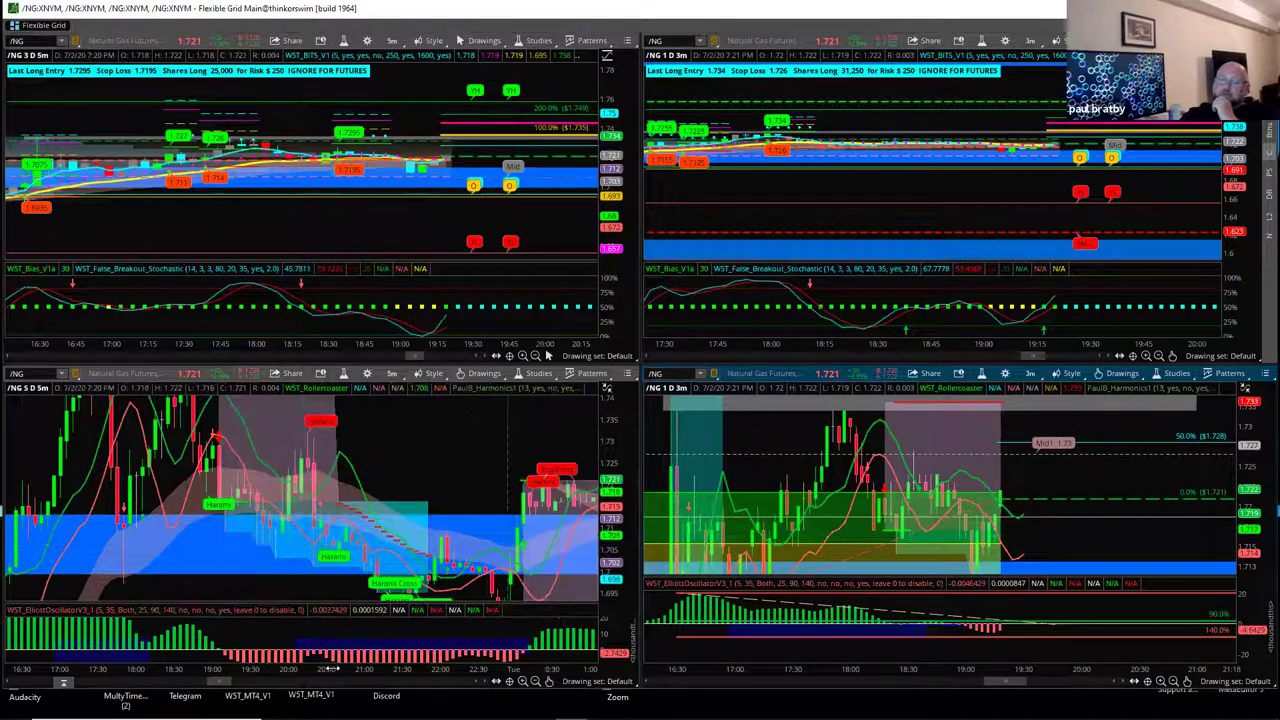
# Bring the 5-minute Elliott chart to the latest candles and stretch the price scale of the 3-minute stochastic chart
pyautogui.moveTo(222, 681); pyautogui.dragTo(446, 686)
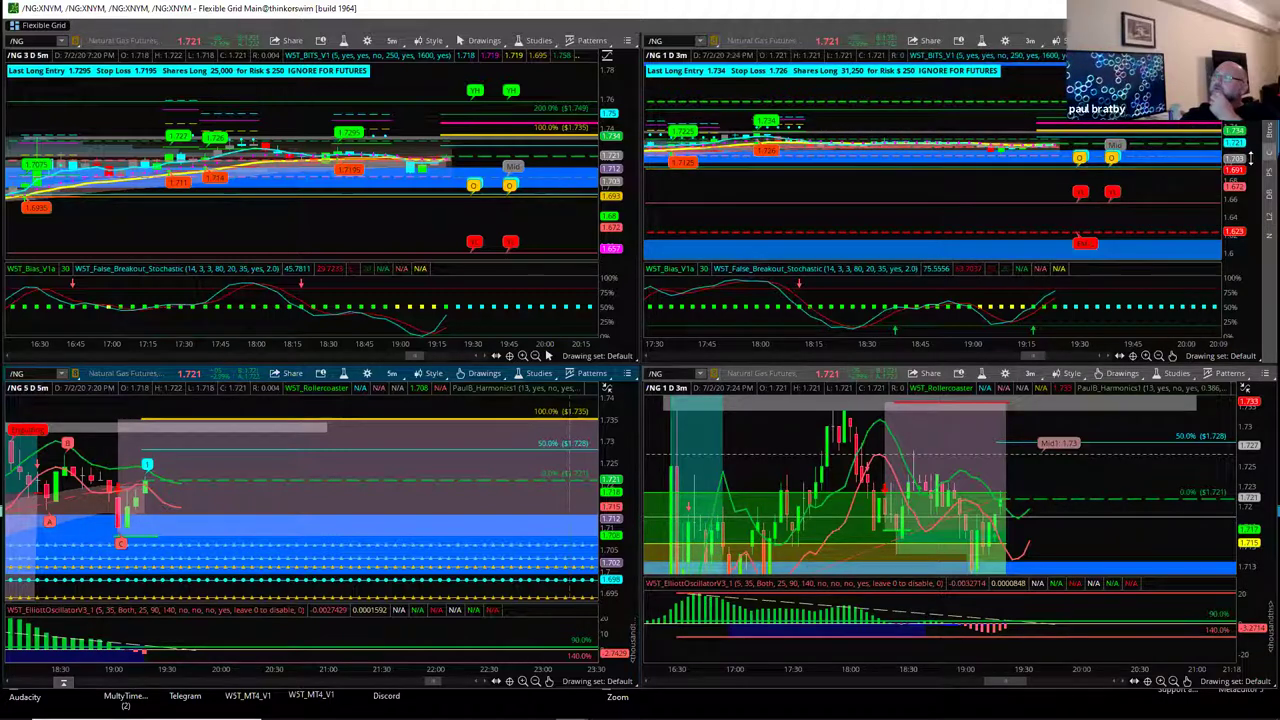
pyautogui.moveTo(1245, 175); pyautogui.dragTo(1100, 238)
pyautogui.moveTo(1241, 170); pyautogui.dragTo(1236, 158)
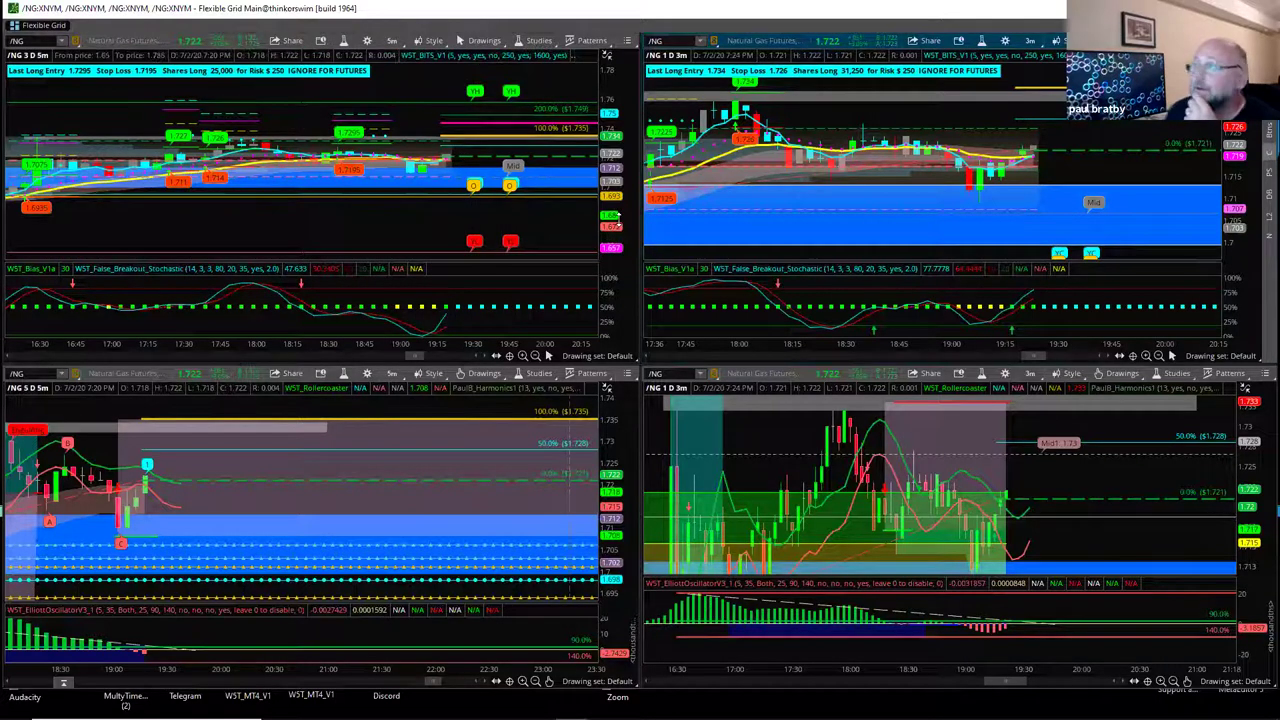
# Stretch the price scales of the 5-minute and 3-minute natural gas stochastic charts to enlarge the recent candles around the blue zone
pyautogui.moveTo(617, 222); pyautogui.dragTo(634, 125)
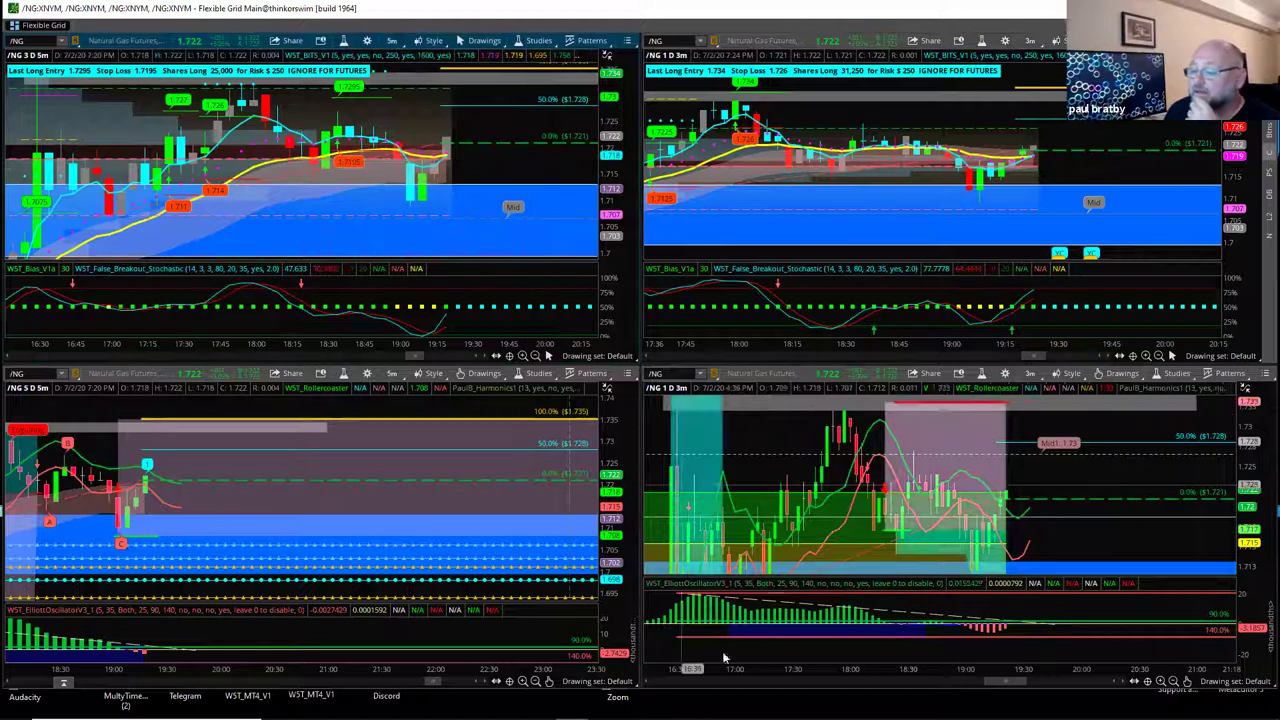
pyautogui.moveTo(613, 150); pyautogui.dragTo(627, 187)
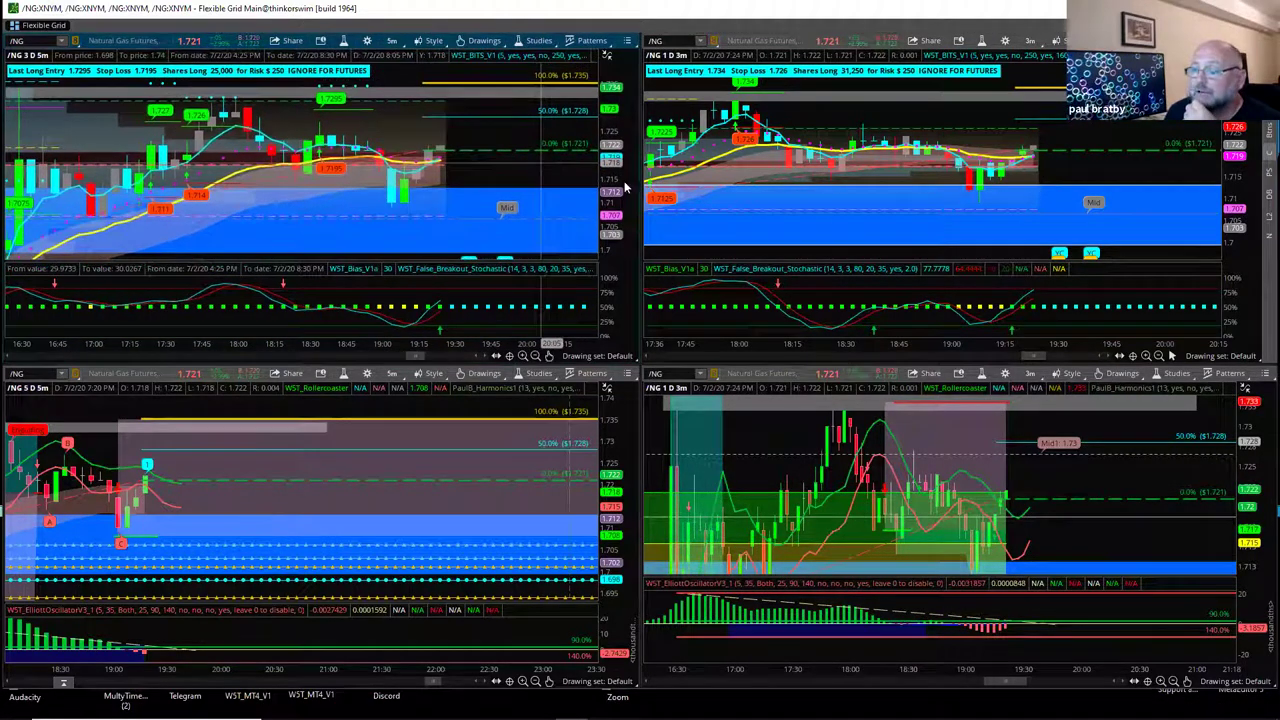
pyautogui.moveTo(1236, 172); pyautogui.dragTo(1236, 152)
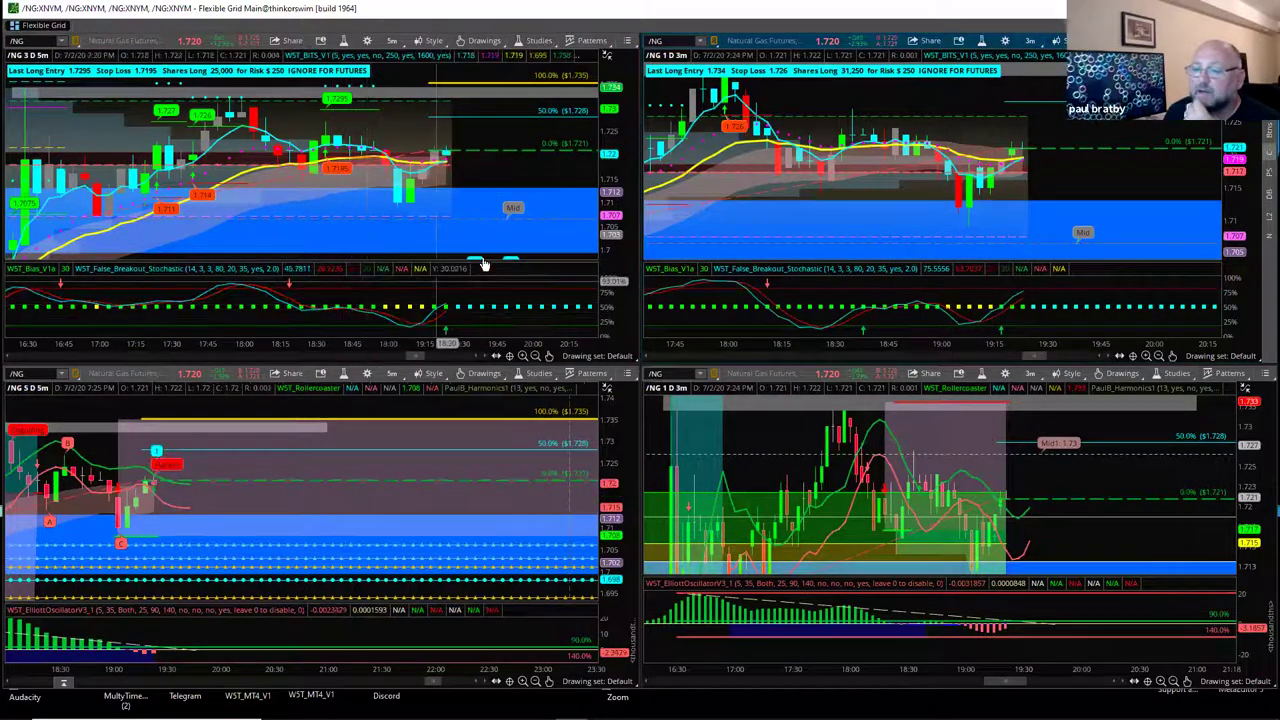
# Maximize the 5-minute natural gas stochastic chart and move the WST_Bias_V1a study into its own lower pane
pyautogui.click(627, 40)
pyautogui.click(600, 220)
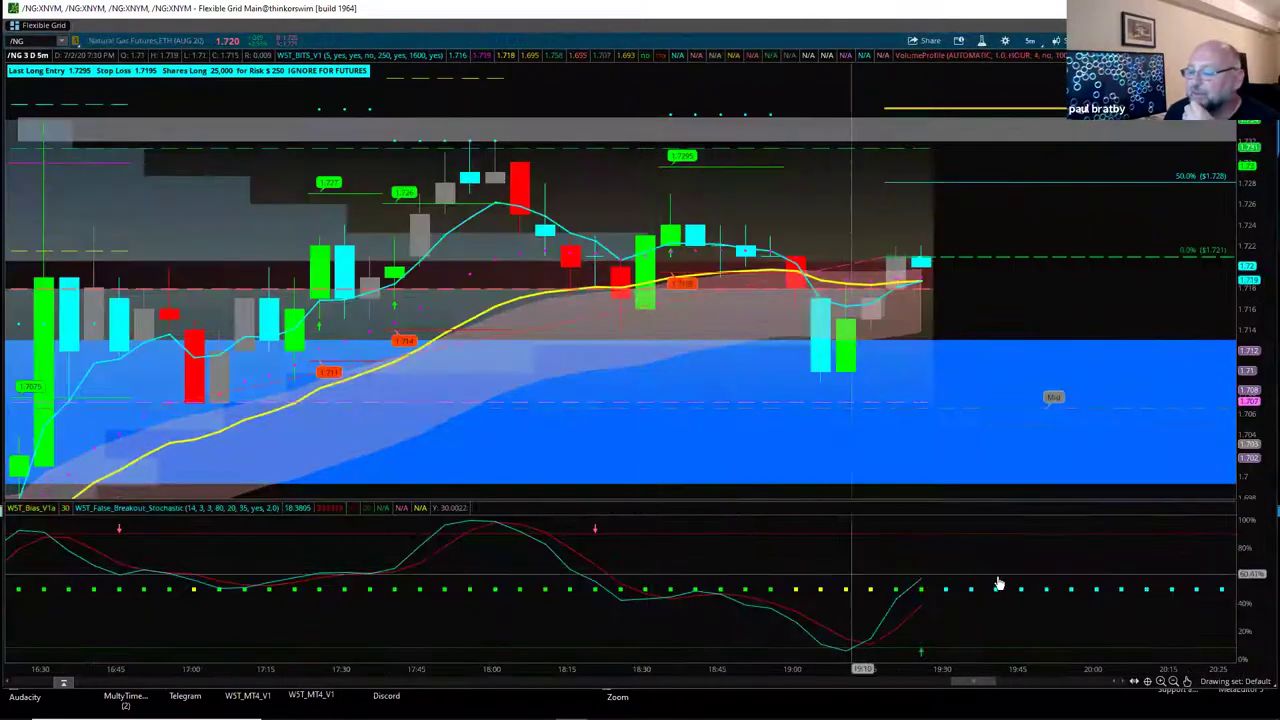
pyautogui.click(981, 40)
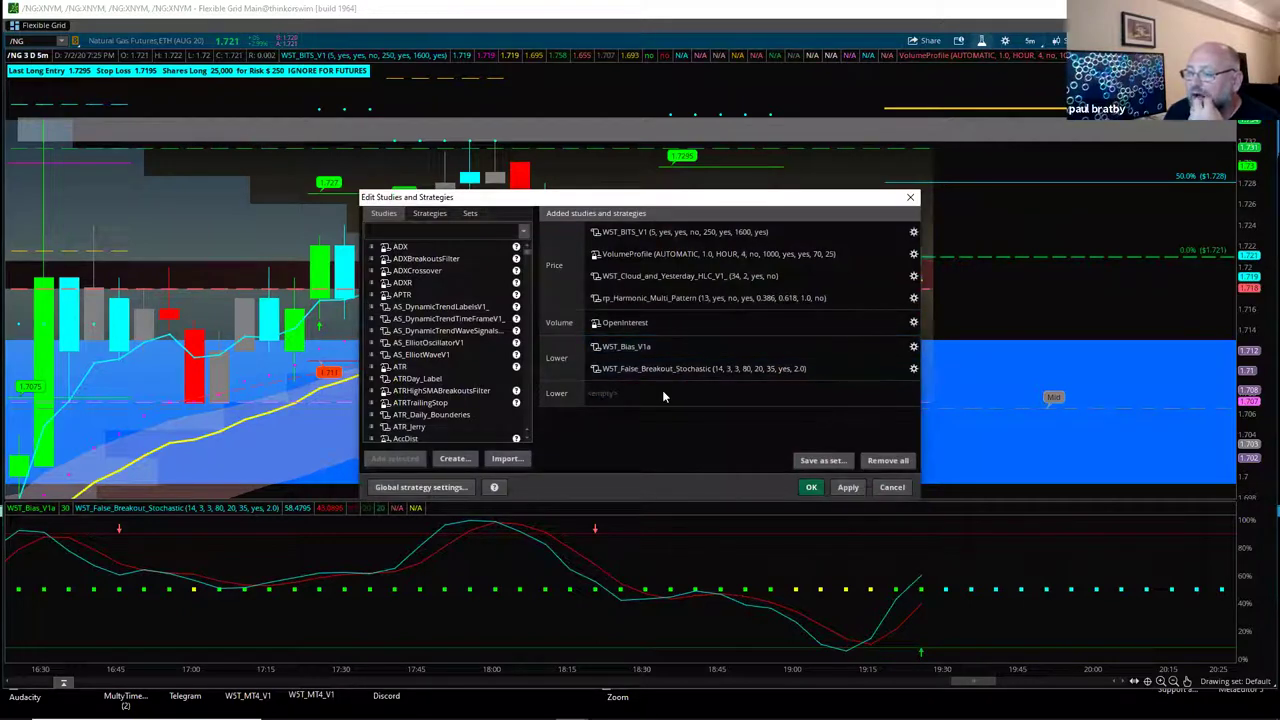
pyautogui.click(641, 347)
pyautogui.moveTo(641, 350); pyautogui.dragTo(640, 397)
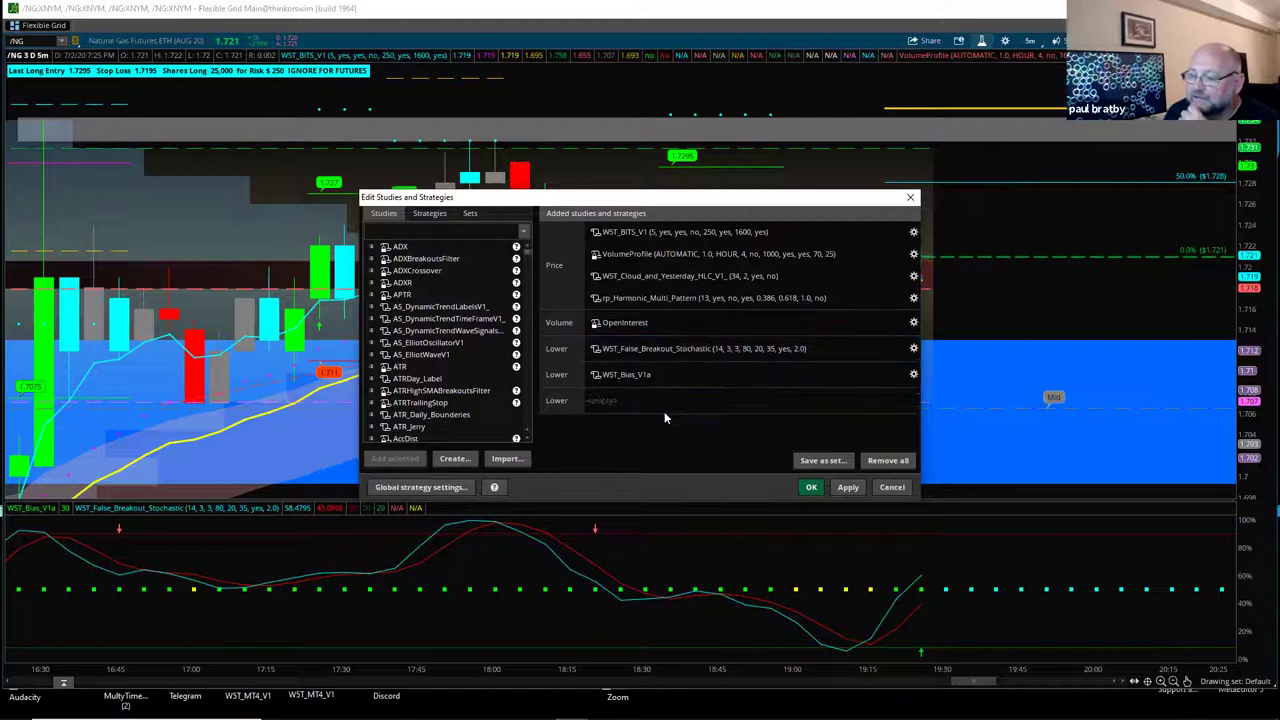
pyautogui.click(847, 487)
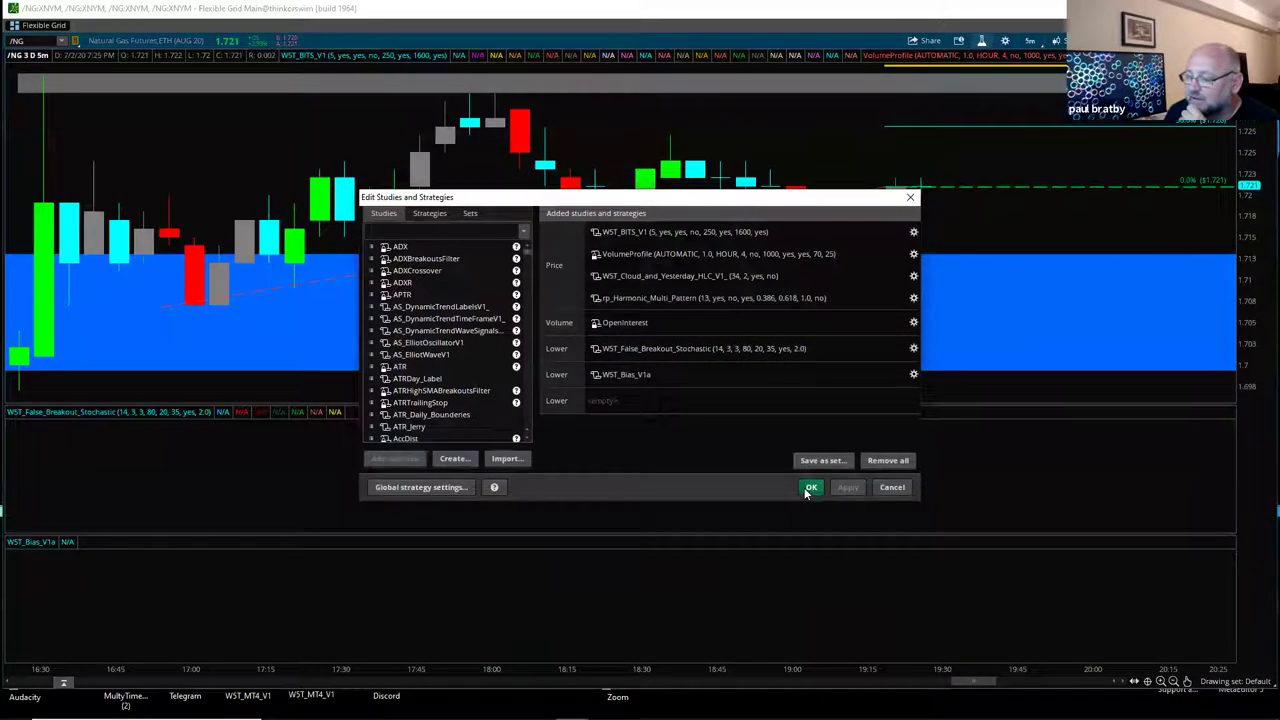
pyautogui.click(810, 488)
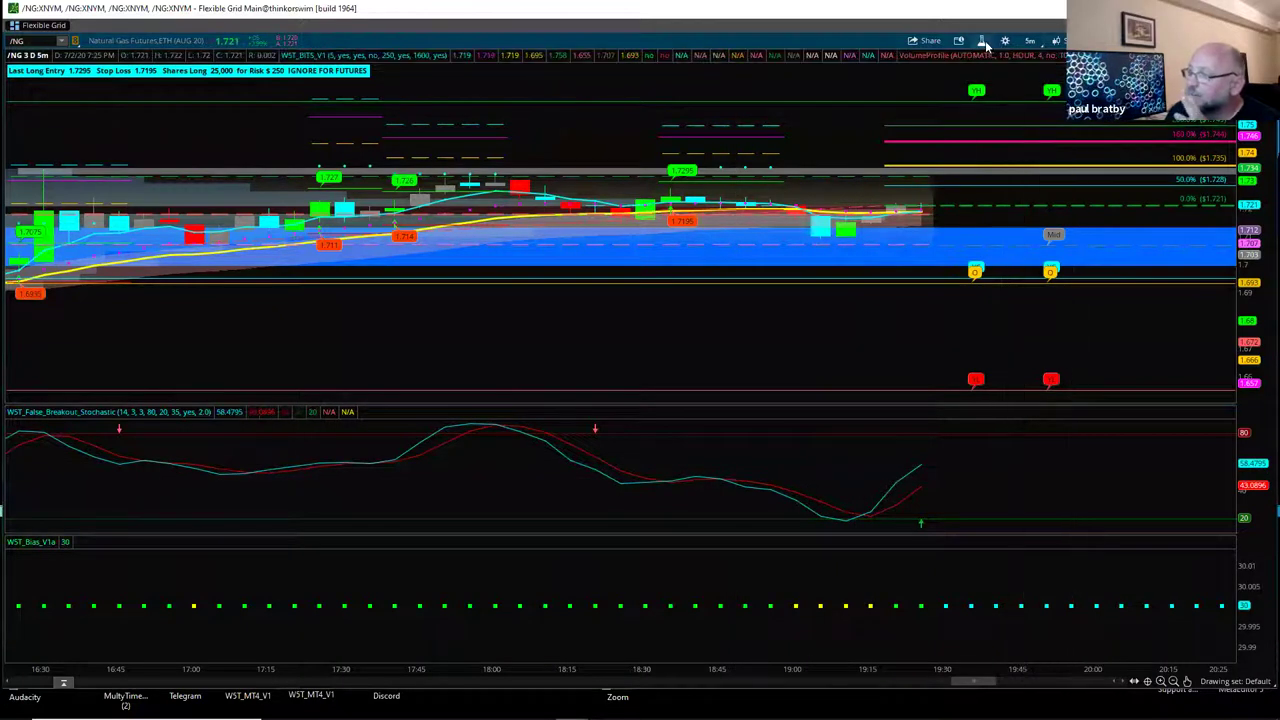
# Move the WST_Bias_V1a study back into the same lower pane as WST_False_Breakout_Stochastic and accept the study changes
pyautogui.click(981, 41)
pyautogui.click(708, 372)
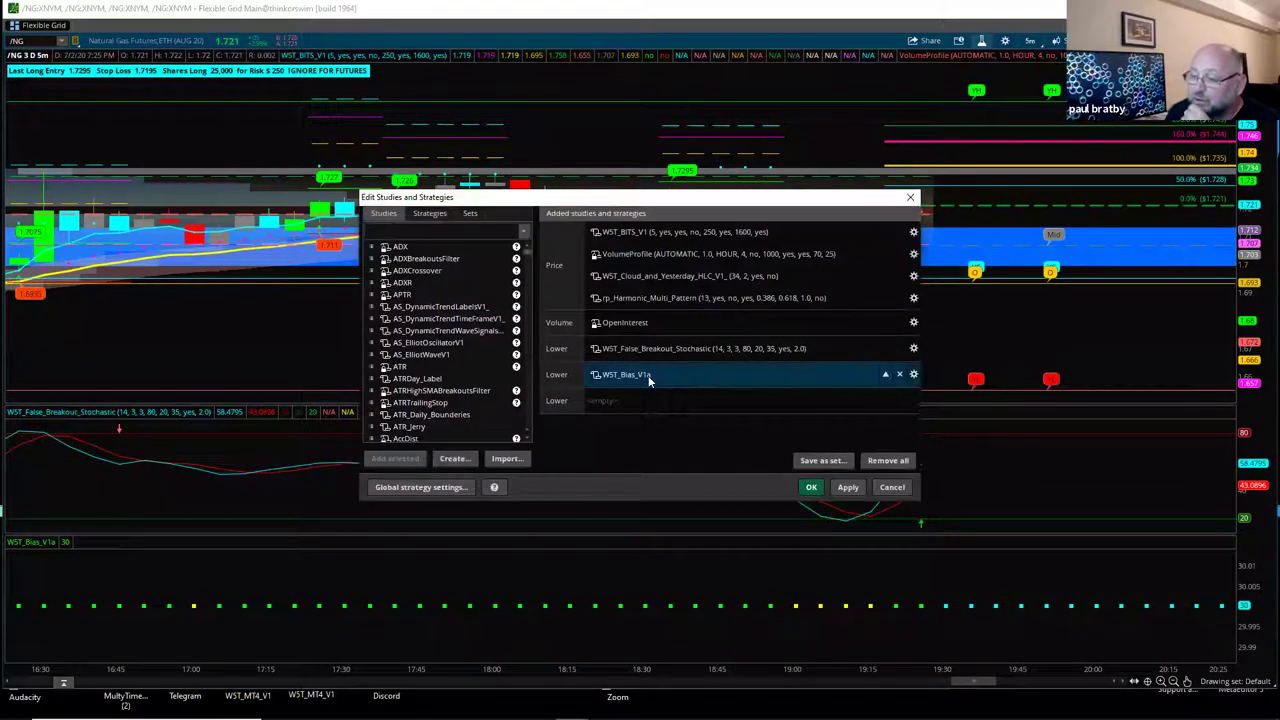
pyautogui.moveTo(648, 378); pyautogui.dragTo(665, 346)
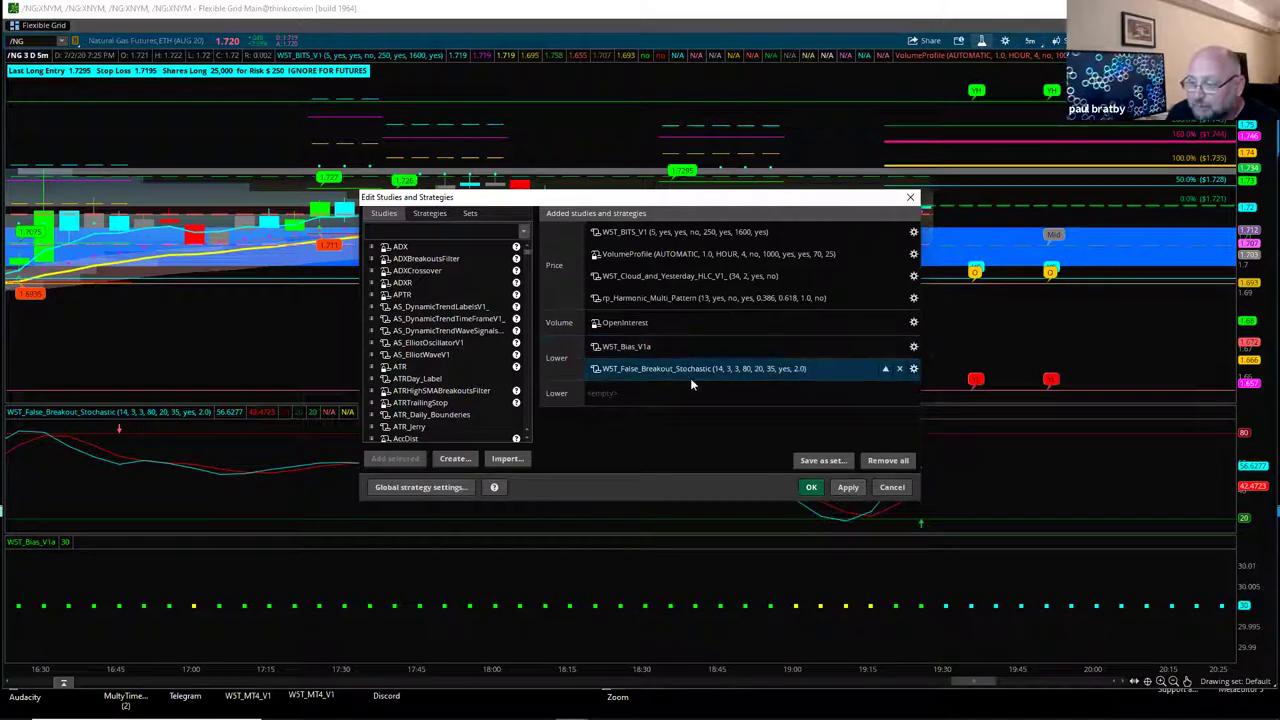
pyautogui.click(811, 487)
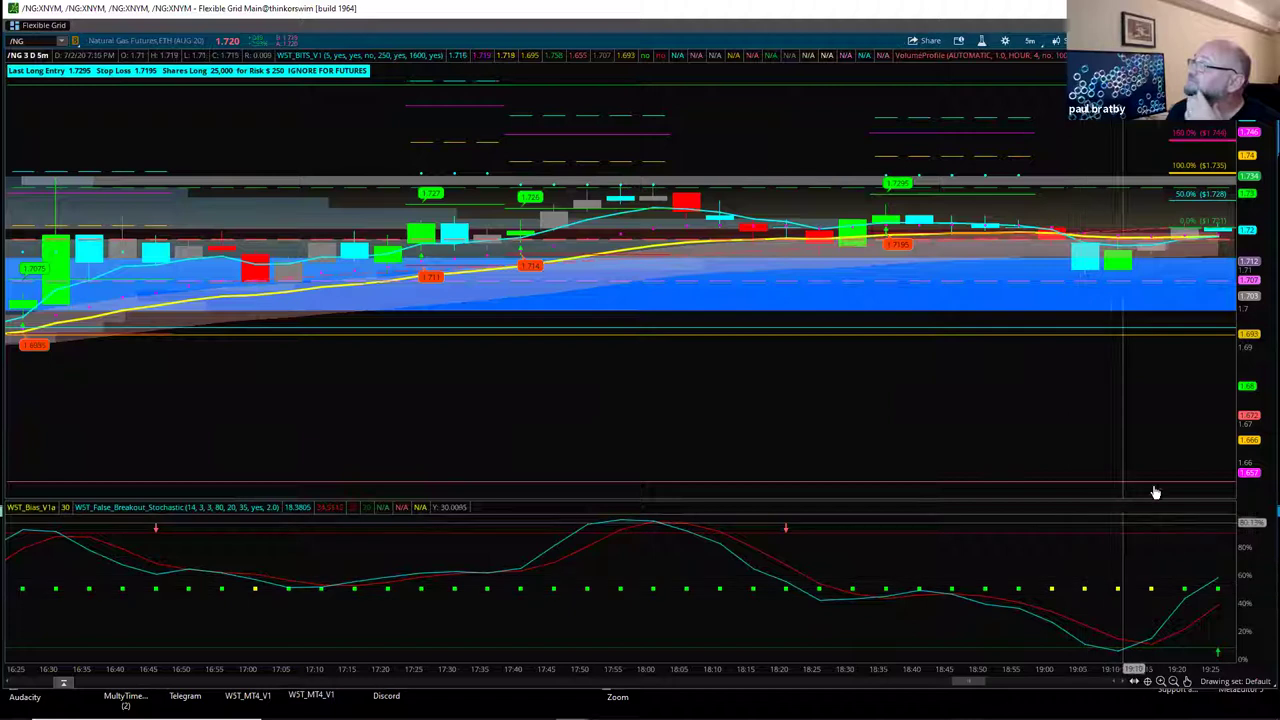
# Rescale the maximized 5-minute stochastic chart to include candles from about 13:30 onward, and restore the four-chart grid
pyautogui.moveTo(1177, 426); pyautogui.dragTo(975, 430)
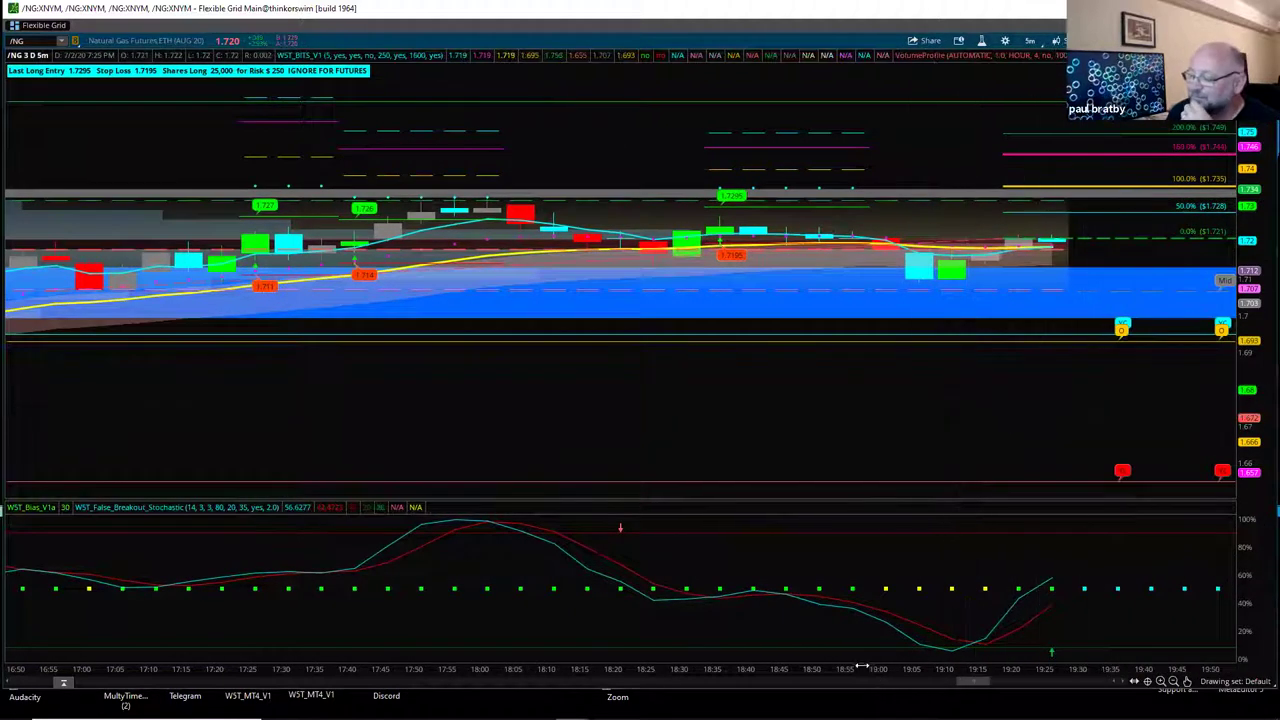
pyautogui.scroll(-5, 845, 667)
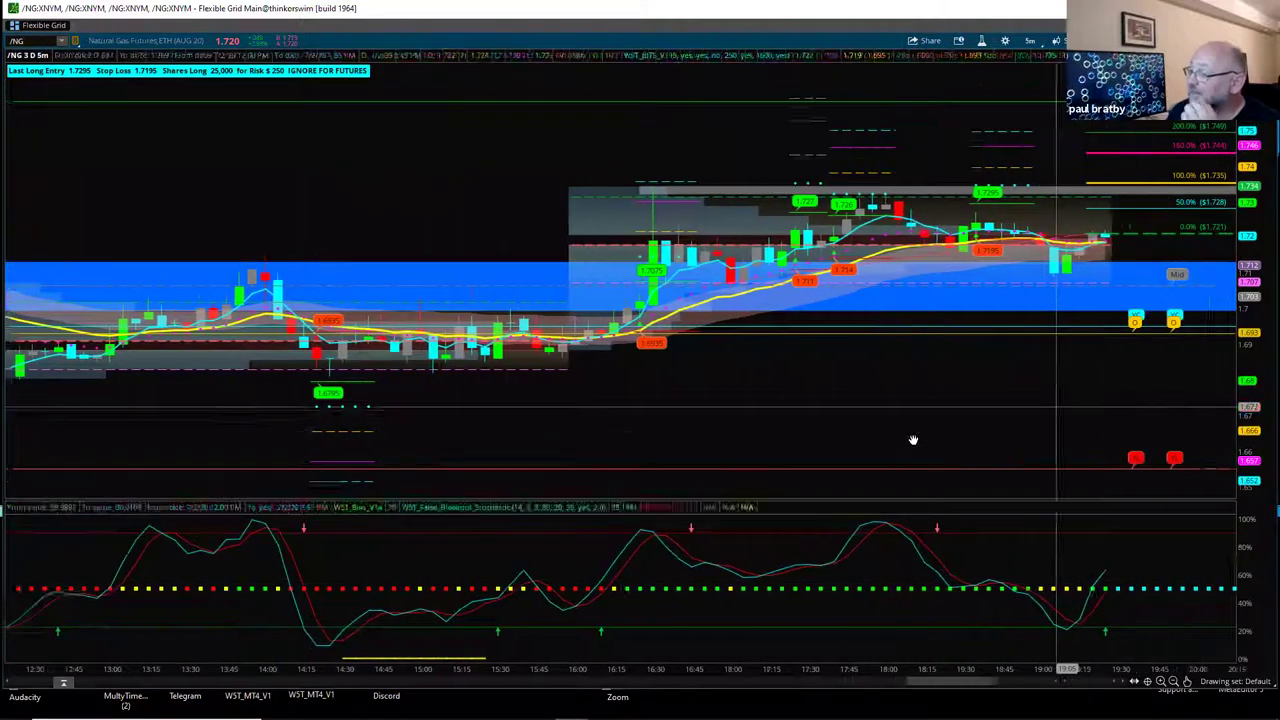
pyautogui.moveTo(1261, 368); pyautogui.dragTo(1261, 410)
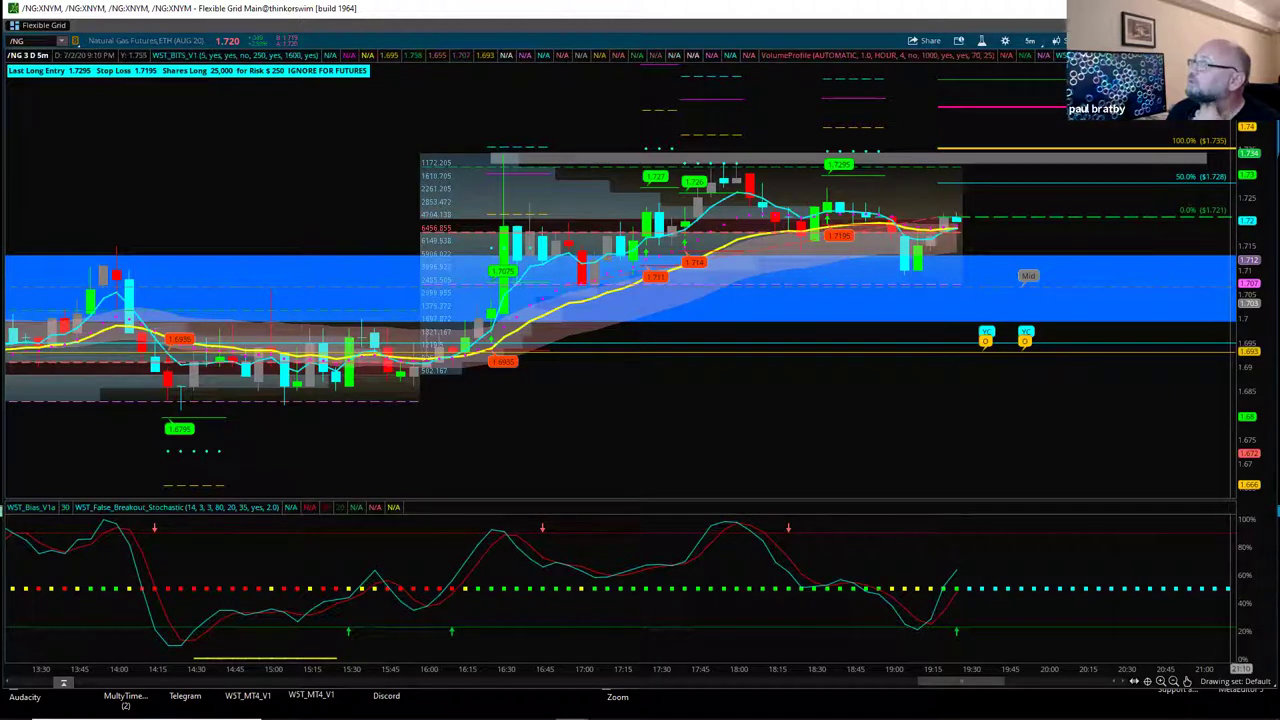
pyautogui.click(1262, 130)
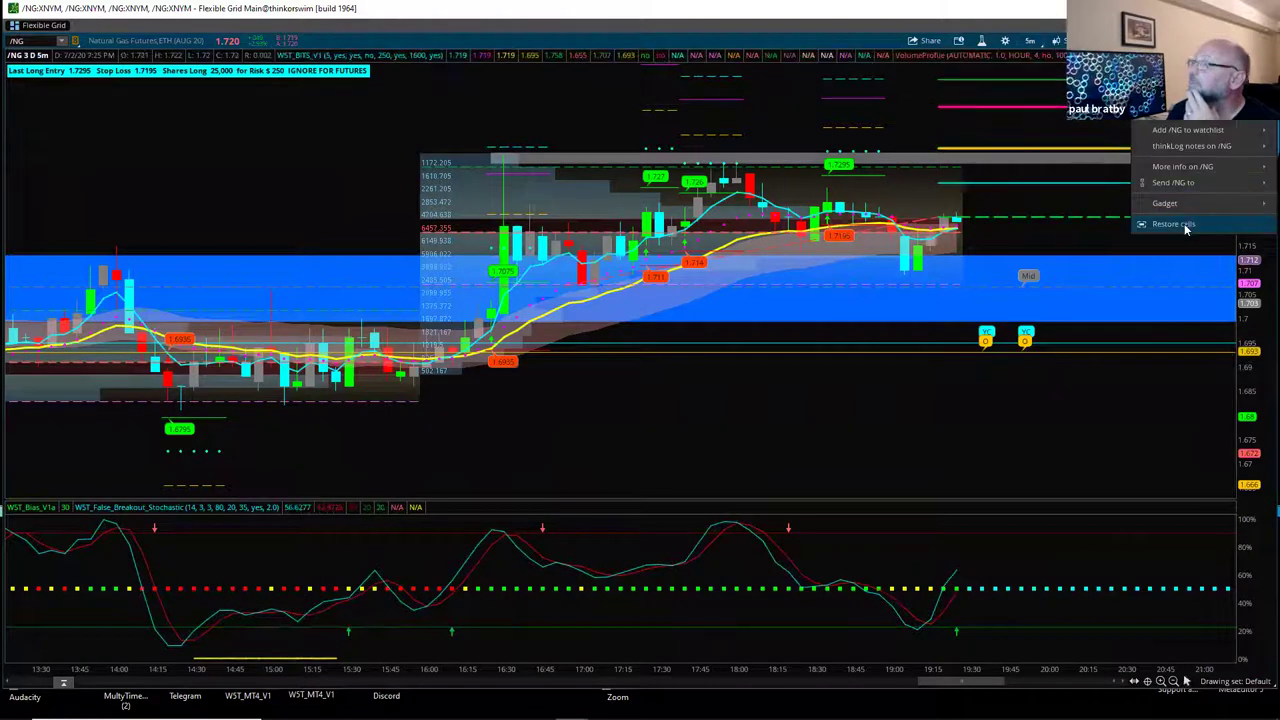
pyautogui.click(1184, 223)
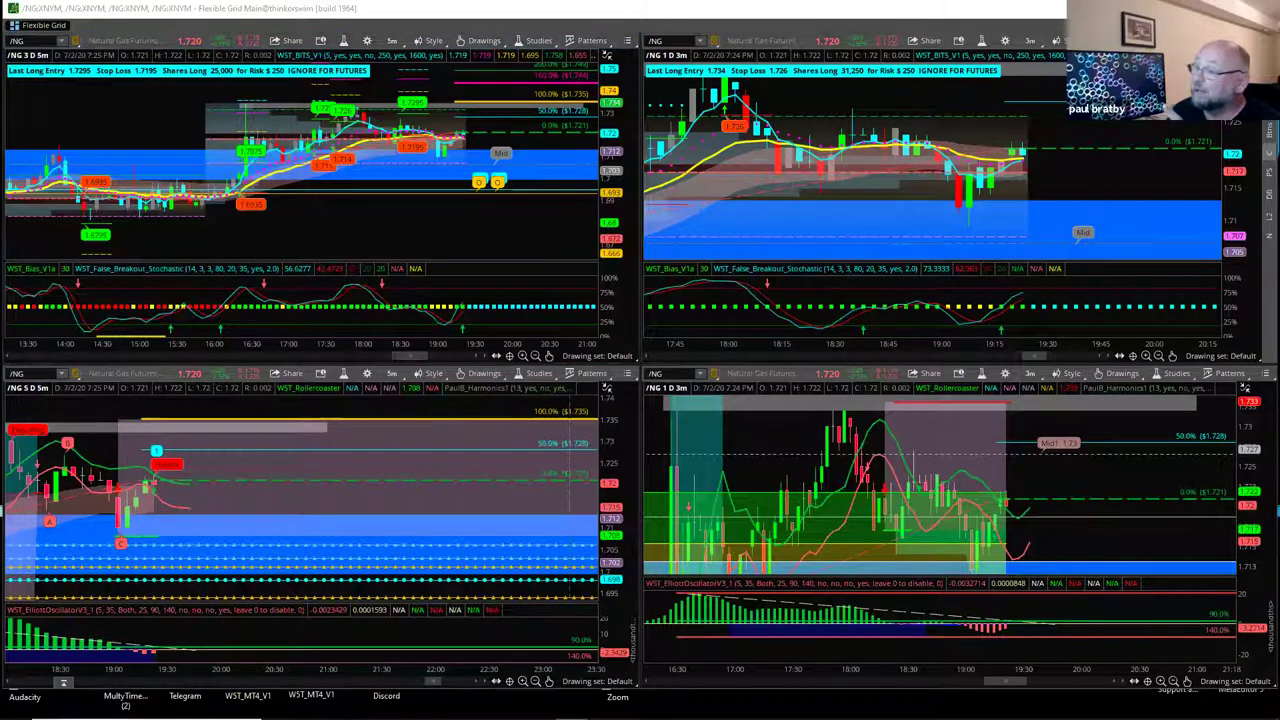
# Fit the candles and Fibonacci targets of the 5-minute and 3-minute stochastic charts by adjusting their price scales and positions
pyautogui.moveTo(610, 210); pyautogui.dragTo(545, 182)
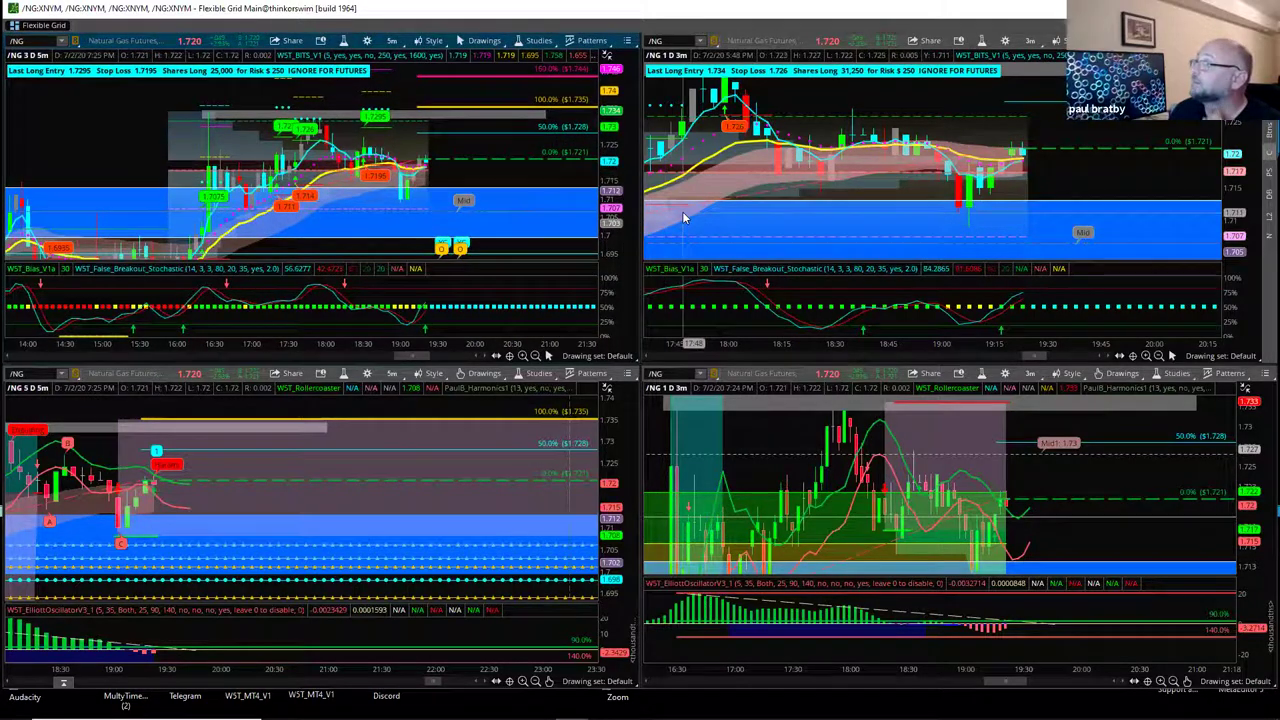
pyautogui.scroll(-1, 1108, 180)
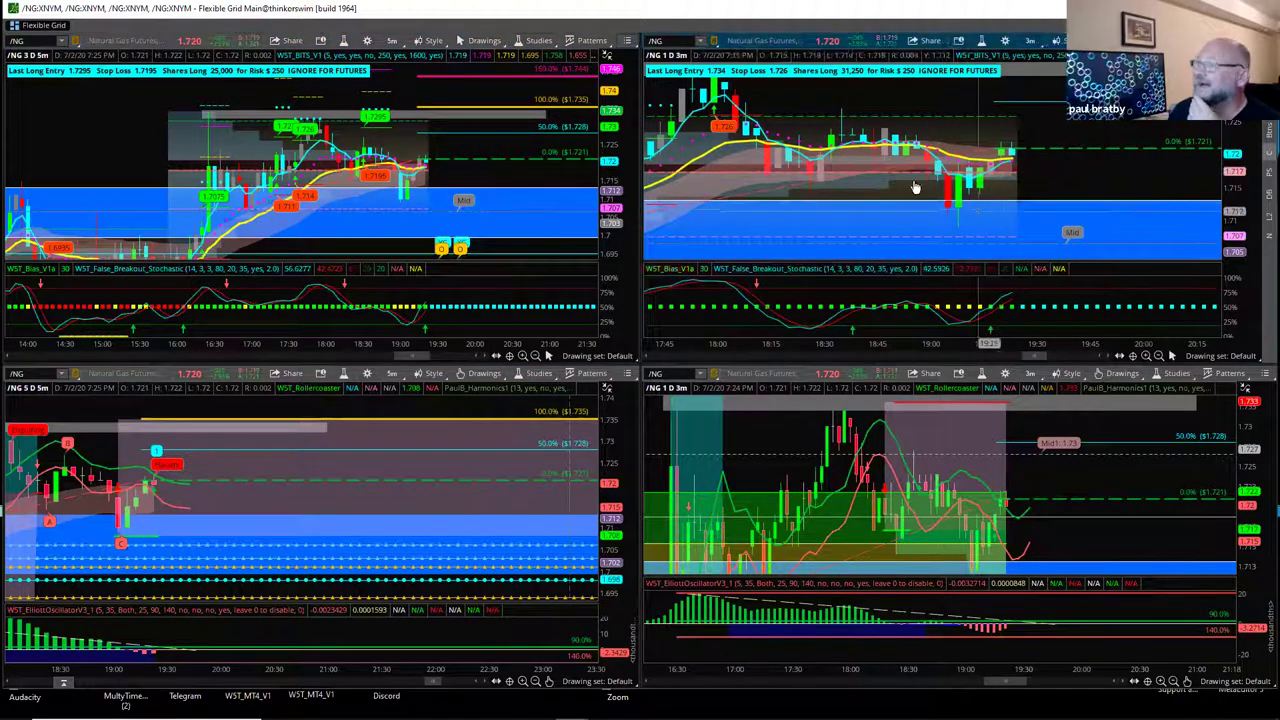
pyautogui.moveTo(608, 156); pyautogui.dragTo(608, 160)
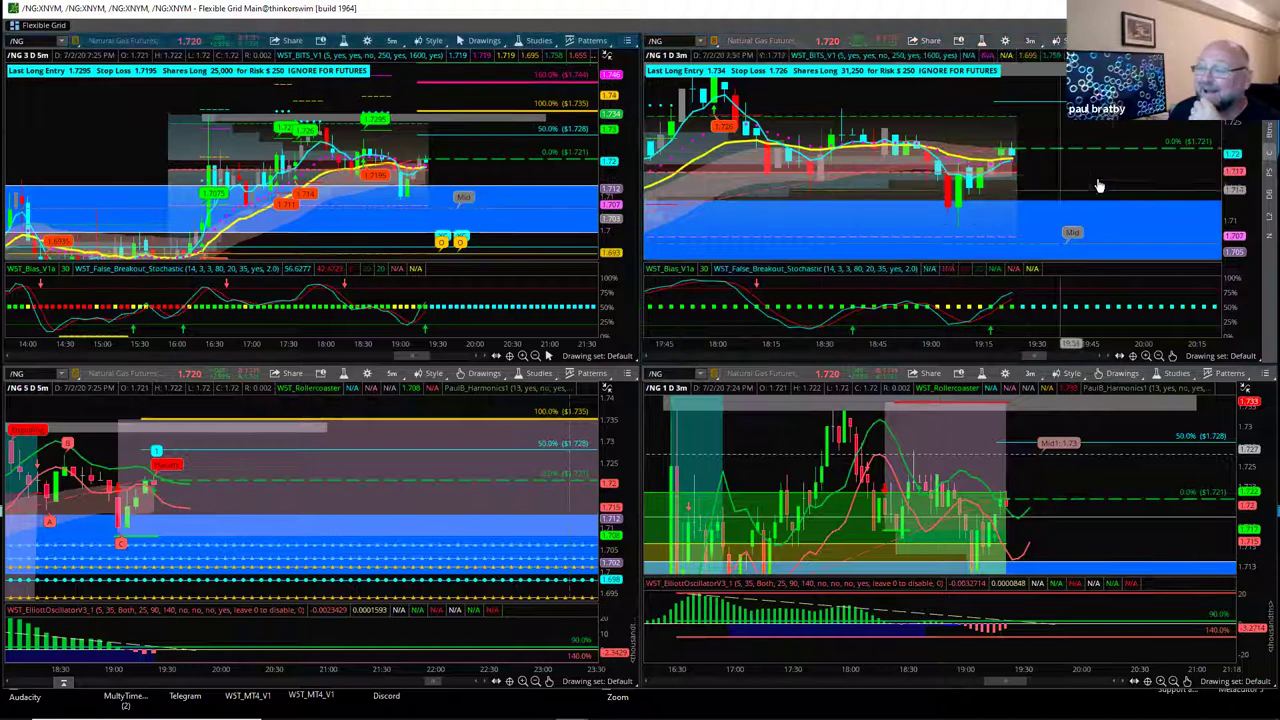
pyautogui.moveTo(1146, 180); pyautogui.dragTo(1147, 183)
# Compress the price scales of both Elliott charts slightly and shift the 5-minute one to show its earlier A-B-C wave labels
pyautogui.moveTo(621, 452); pyautogui.dragTo(615, 455)
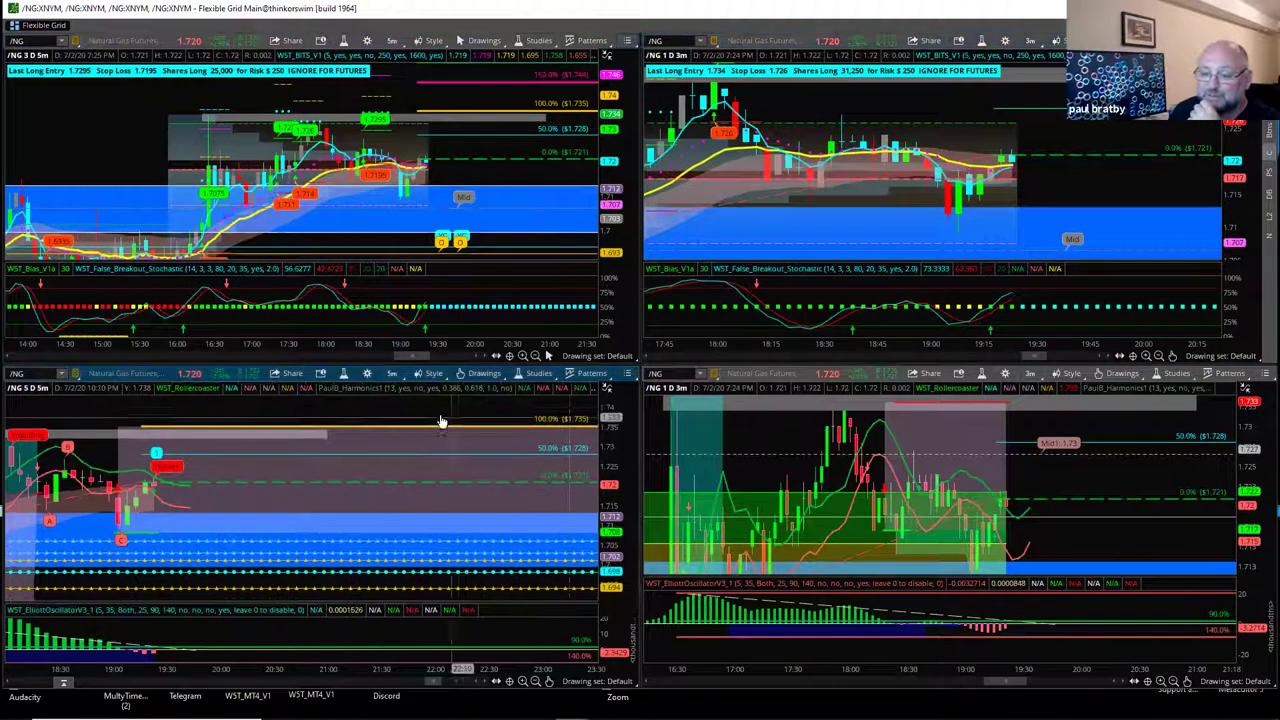
pyautogui.moveTo(443, 420); pyautogui.dragTo(469, 423)
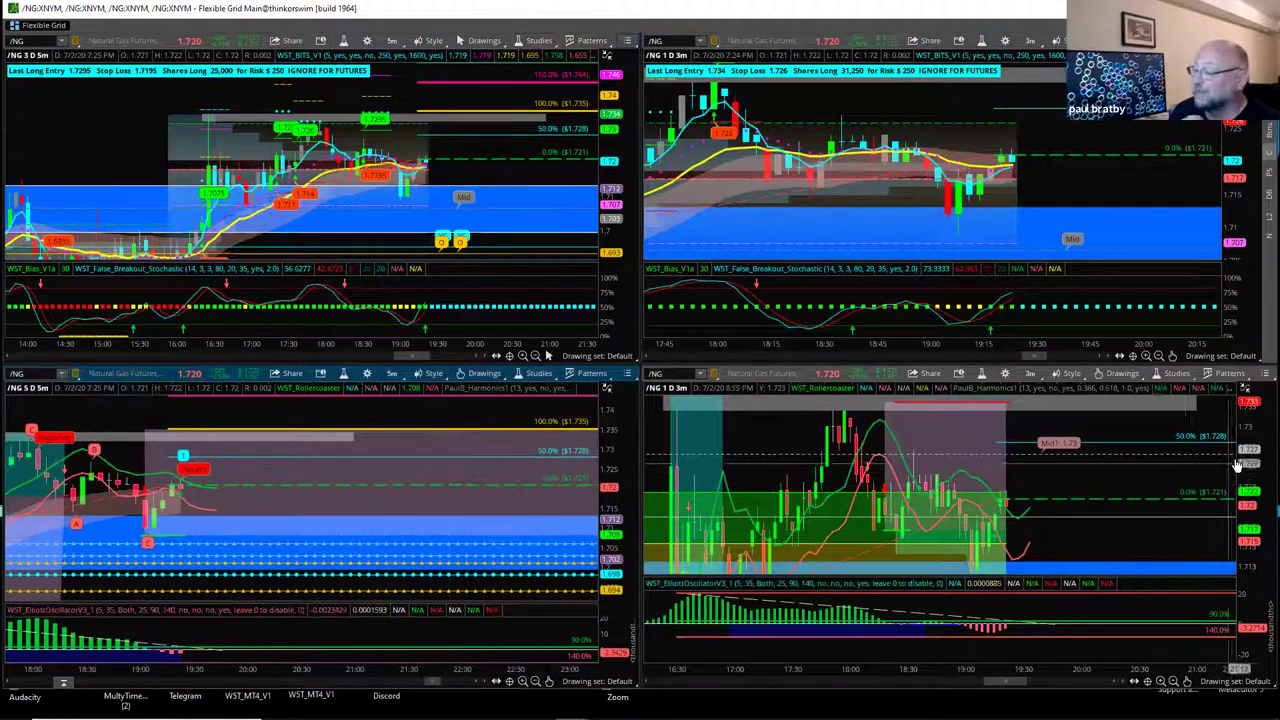
pyautogui.moveTo(1250, 452); pyautogui.dragTo(1252, 462)
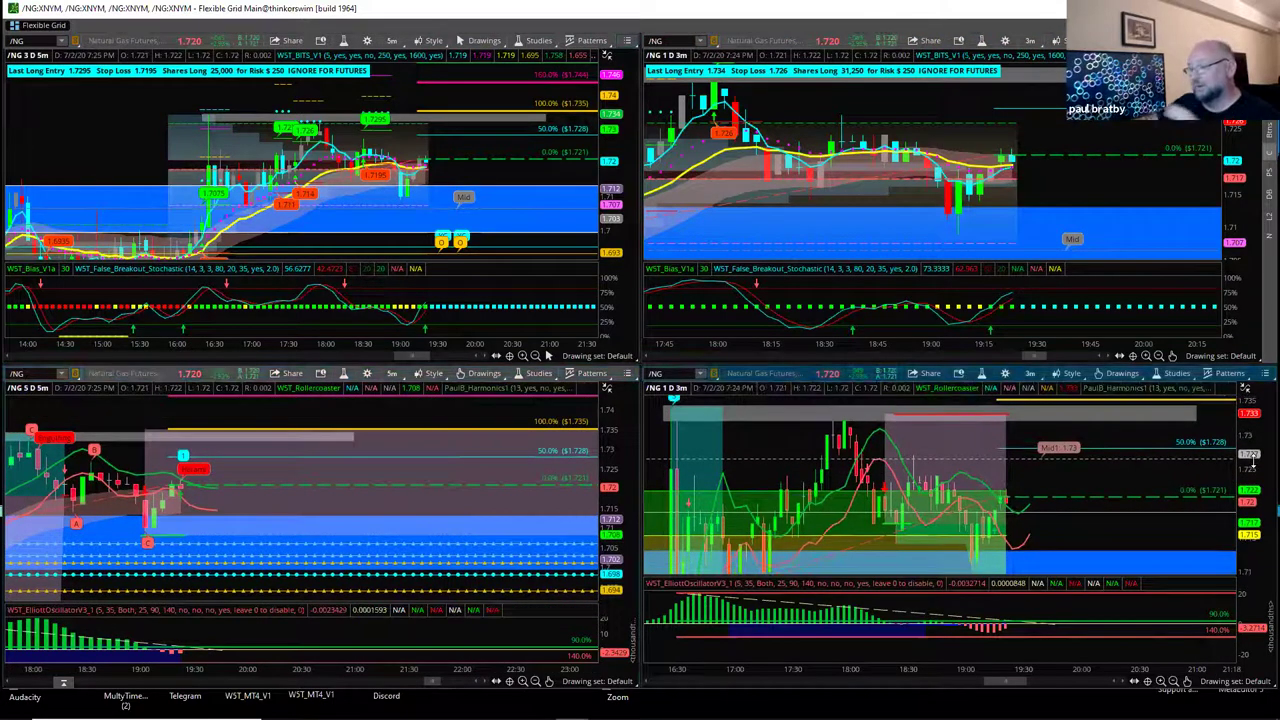